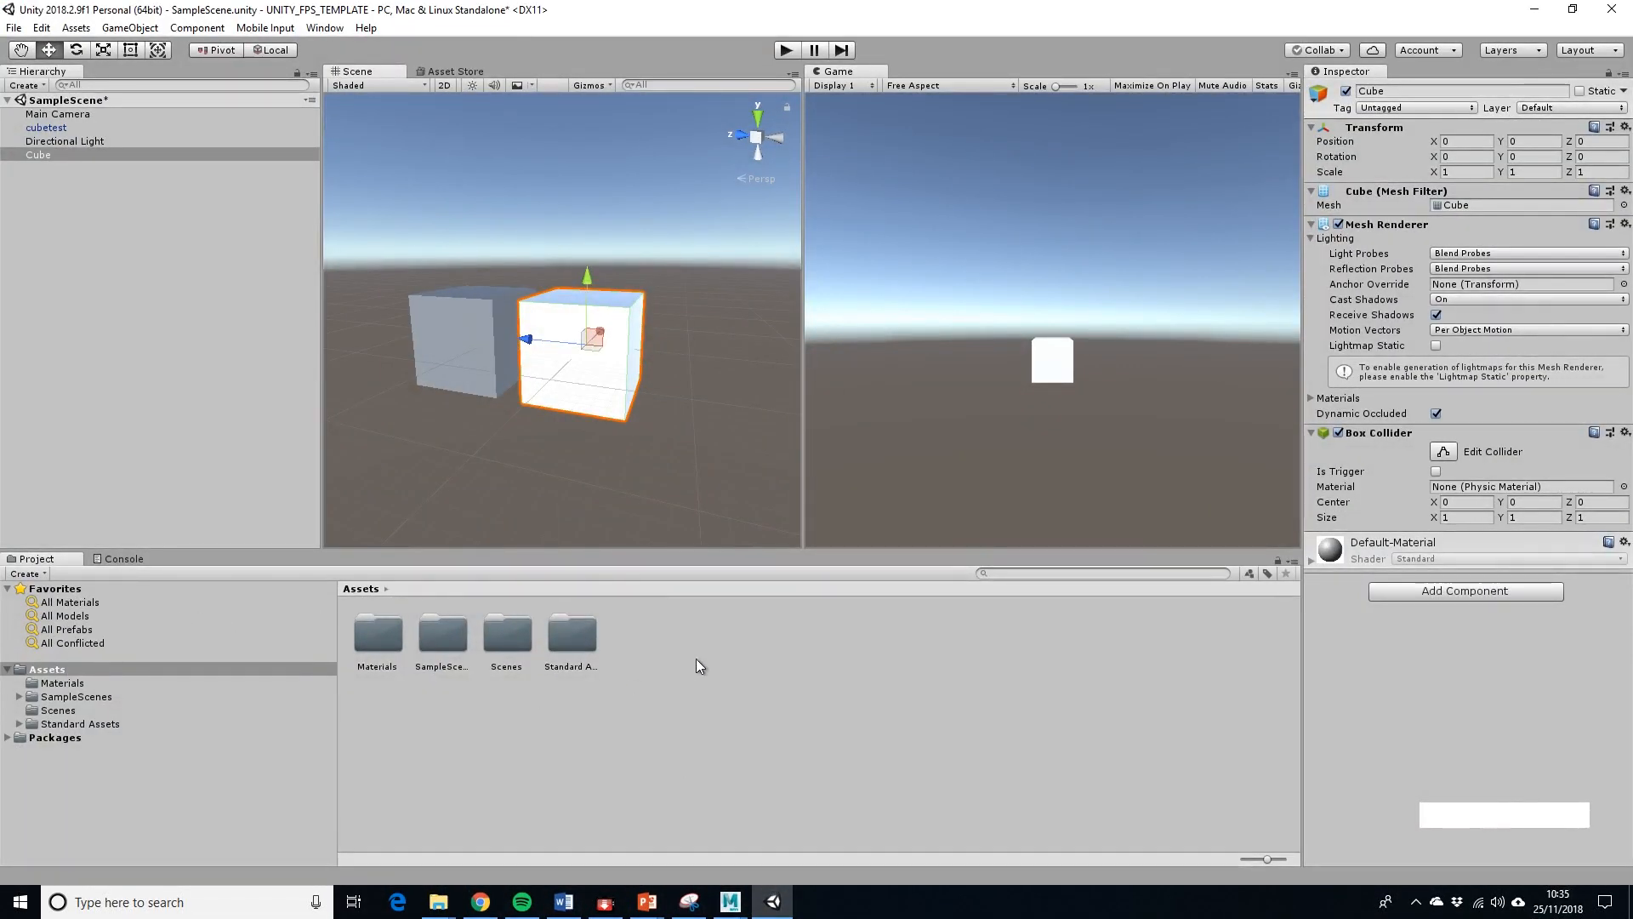
# Create a new folder named ANDY_ASSETS inside the project's Assets folder.
pyautogui.keyDown('alt'); pyautogui.moveTo(532, 467); pyautogui.dragTo(645, 477); pyautogui.keyUp('alt')
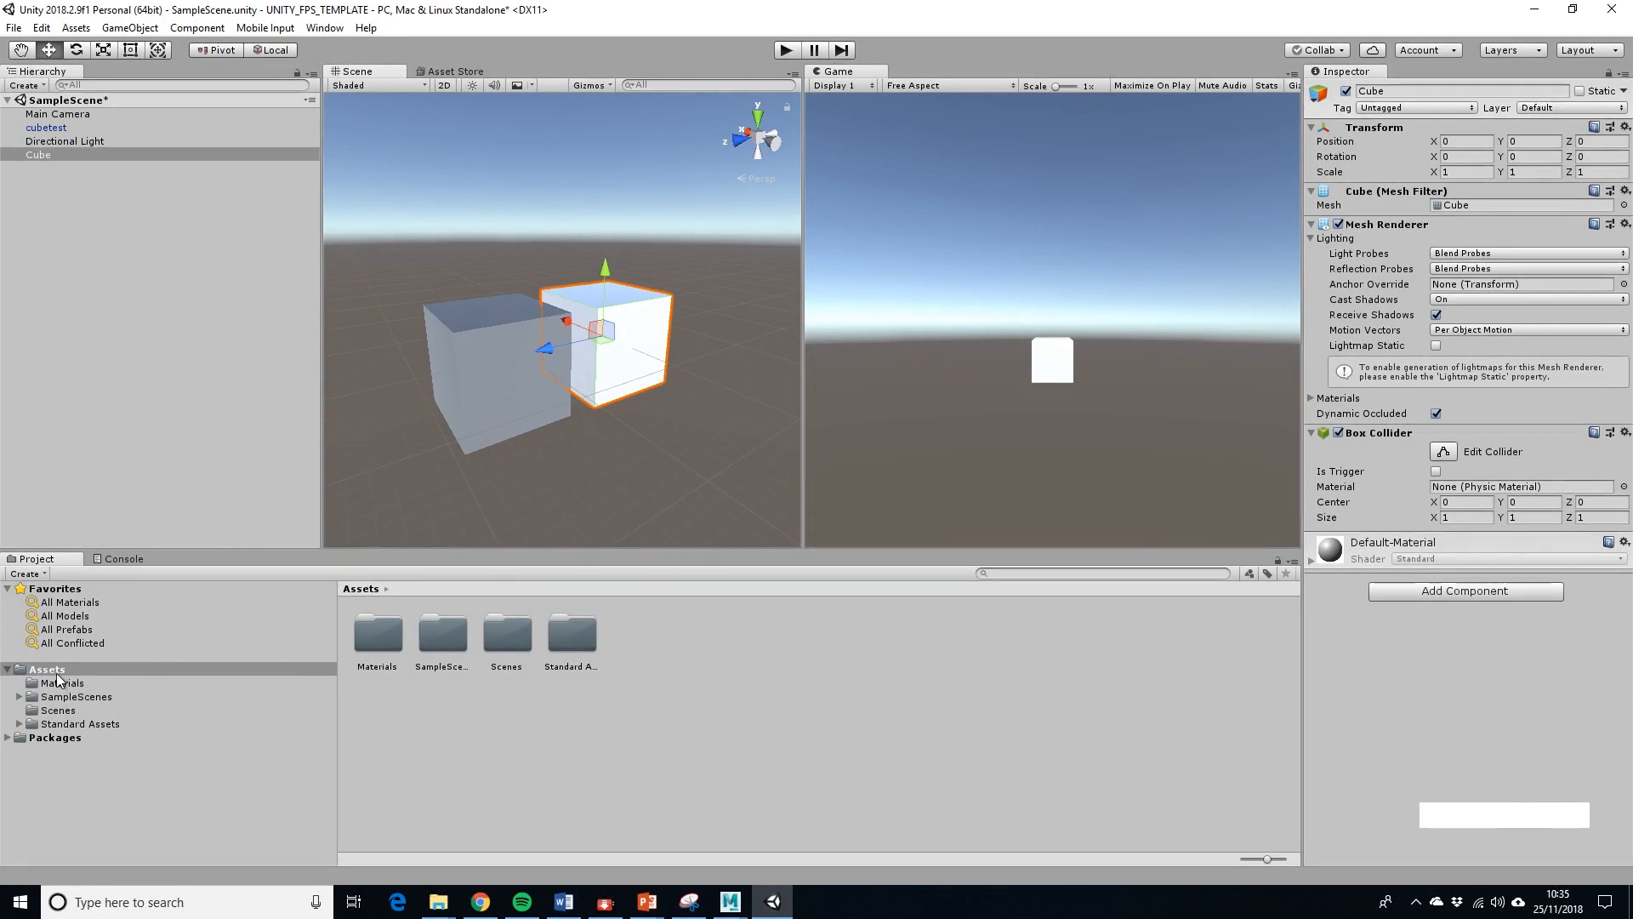
pyautogui.rightClick(626, 681)
pyautogui.moveTo(673, 273)
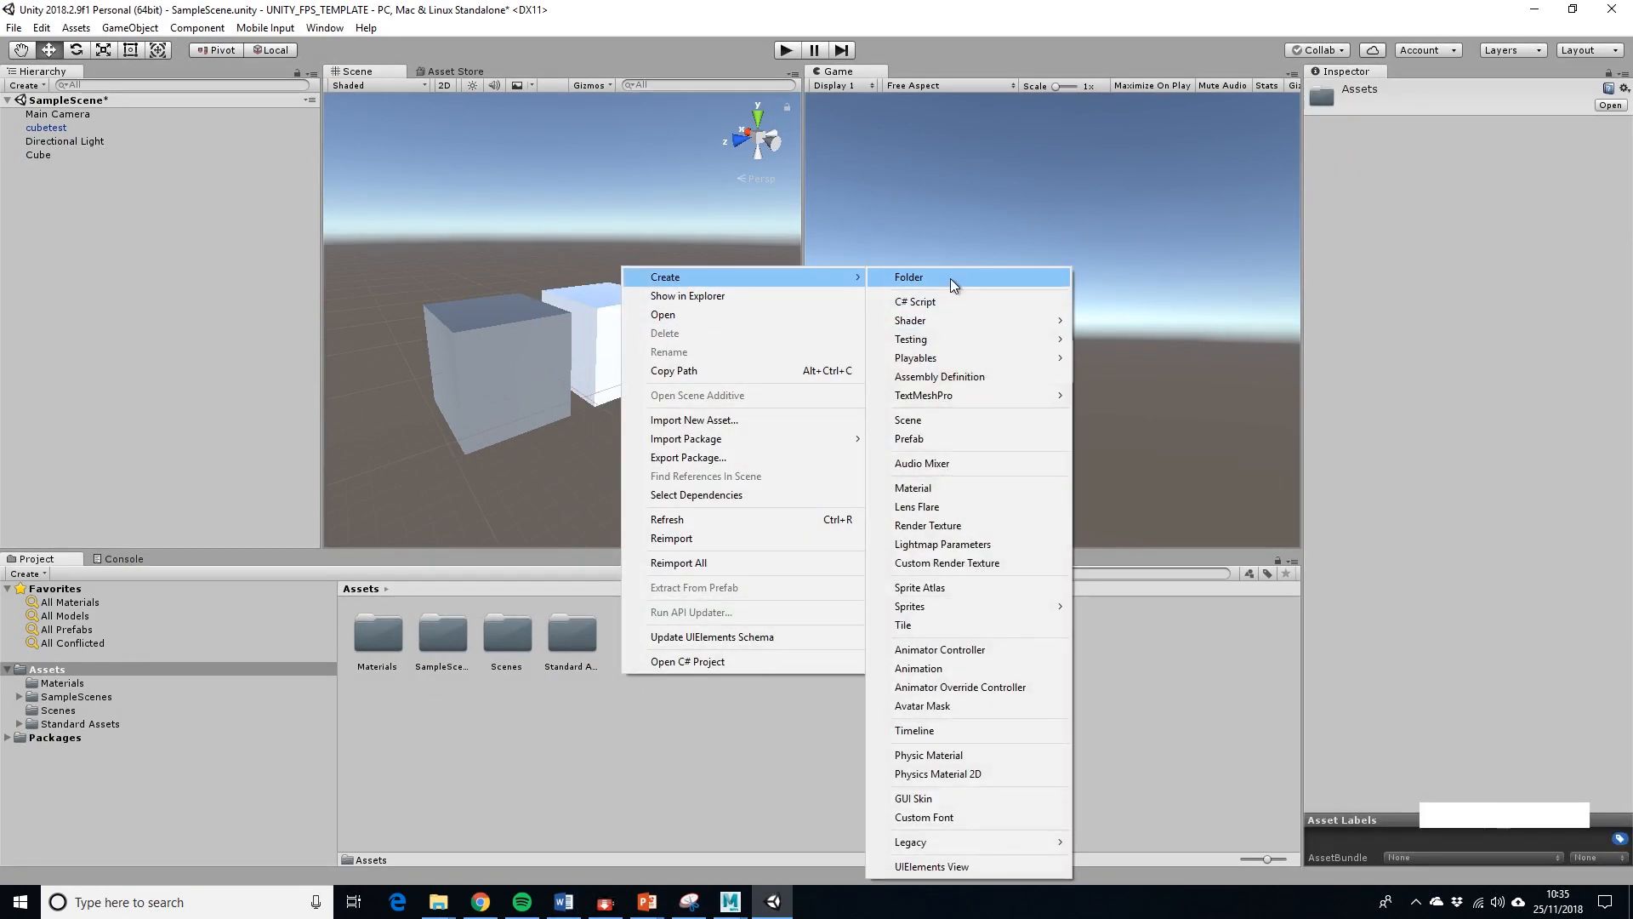
pyautogui.click(951, 279)
pyautogui.press('BackSpace')
pyautogui.write('ANDY')
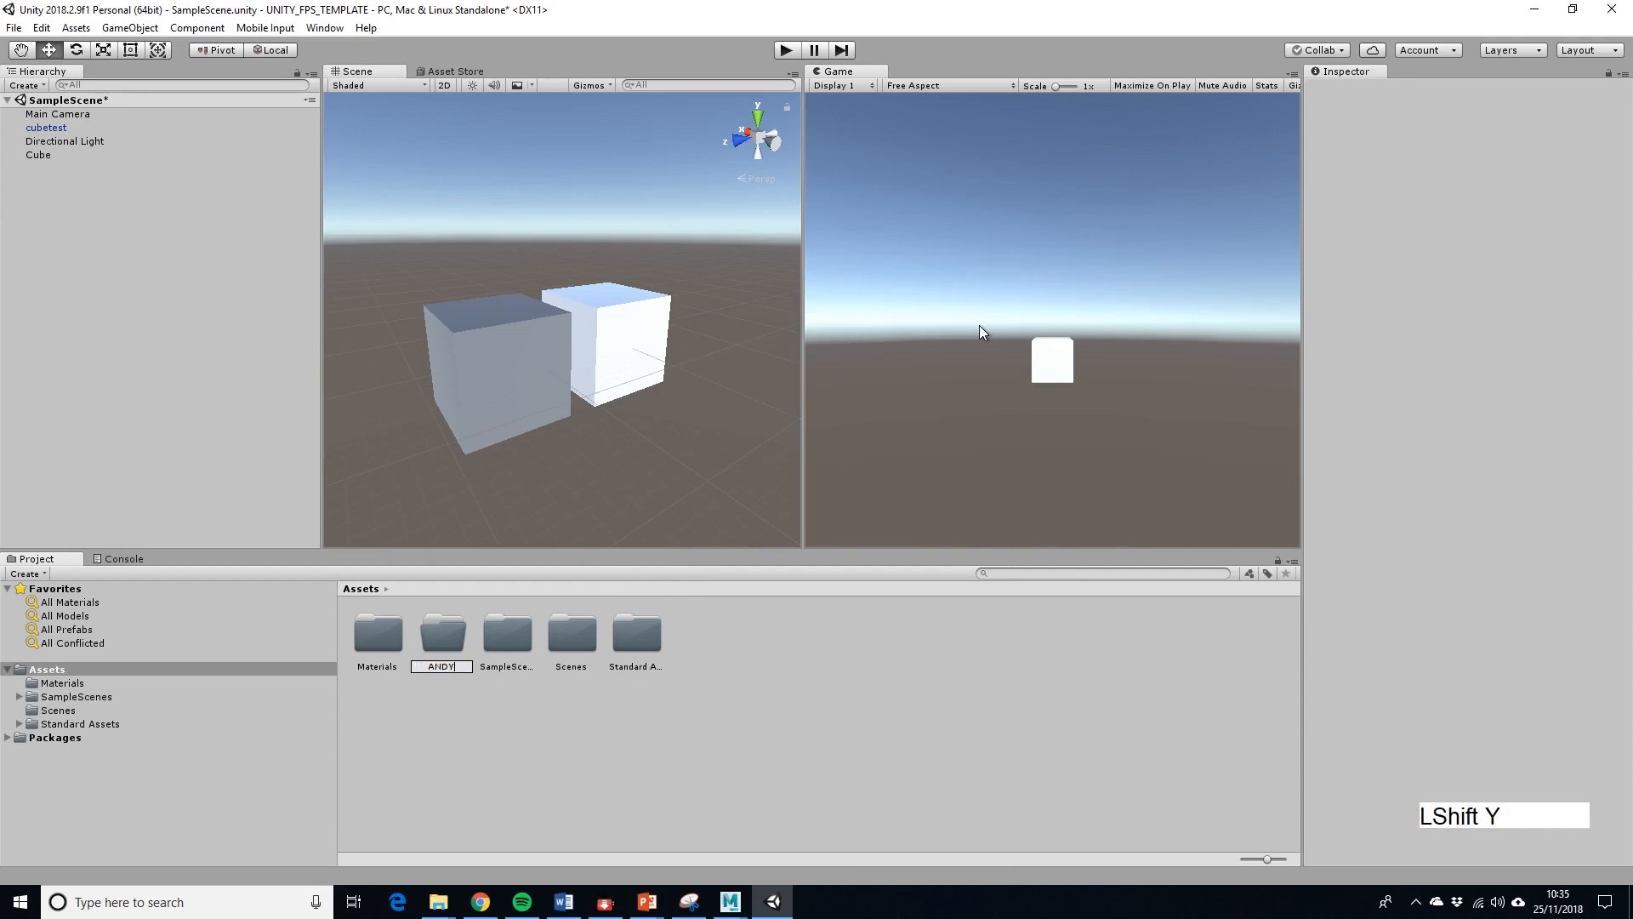
pyautogui.press('BackSpace')
pyautogui.press('BackSpace')
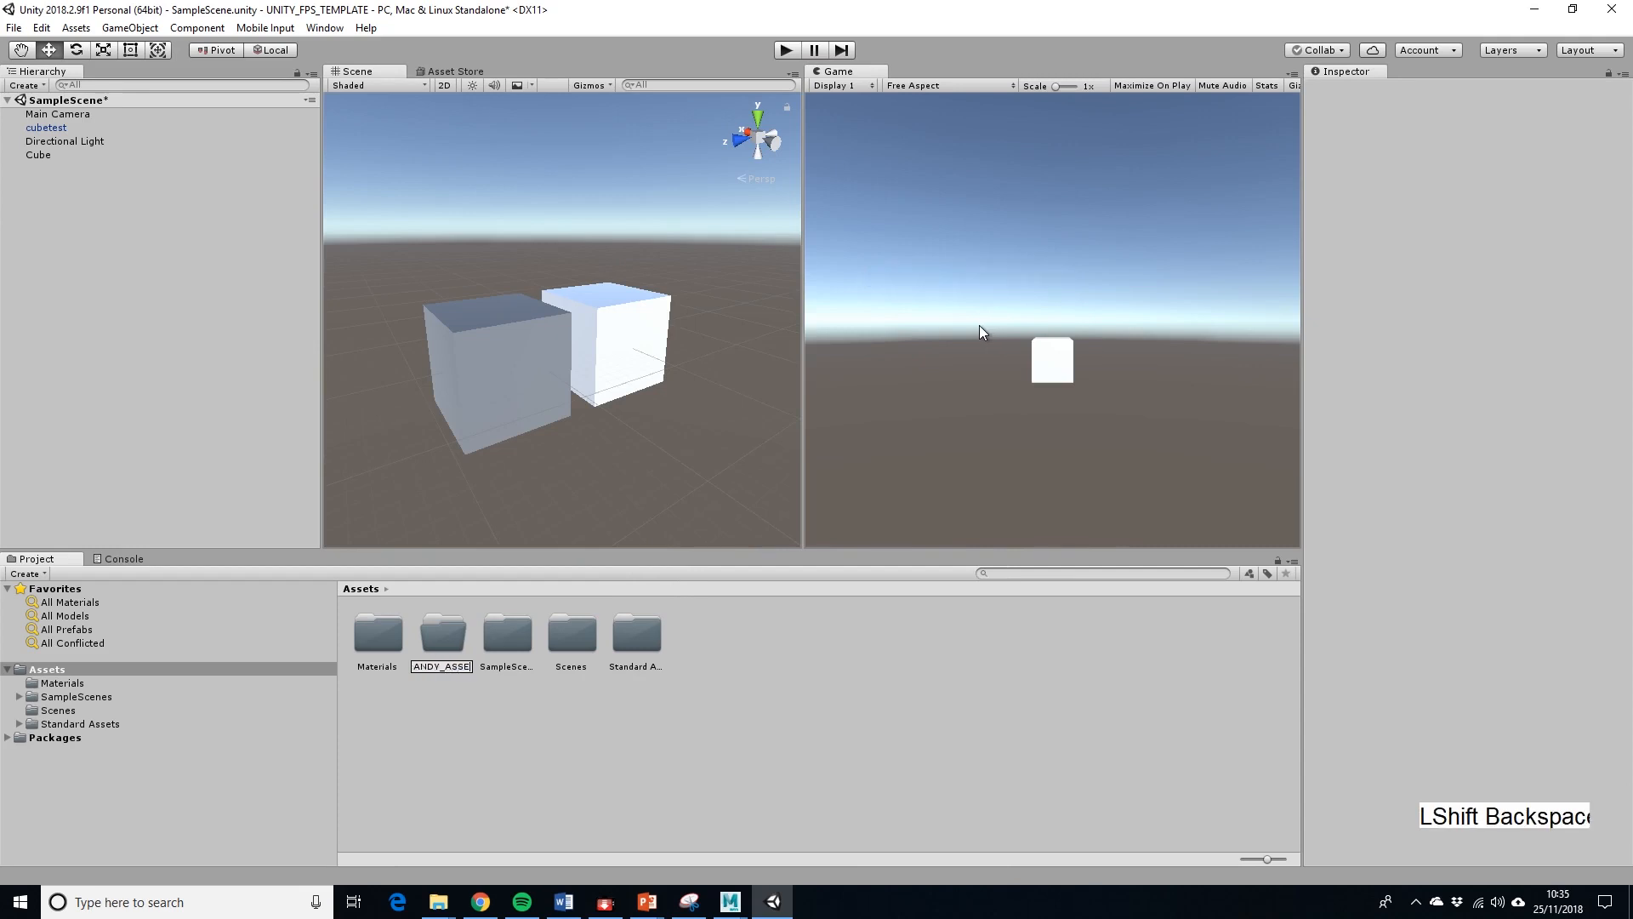
pyautogui.write('TS')
pyautogui.press('Return')
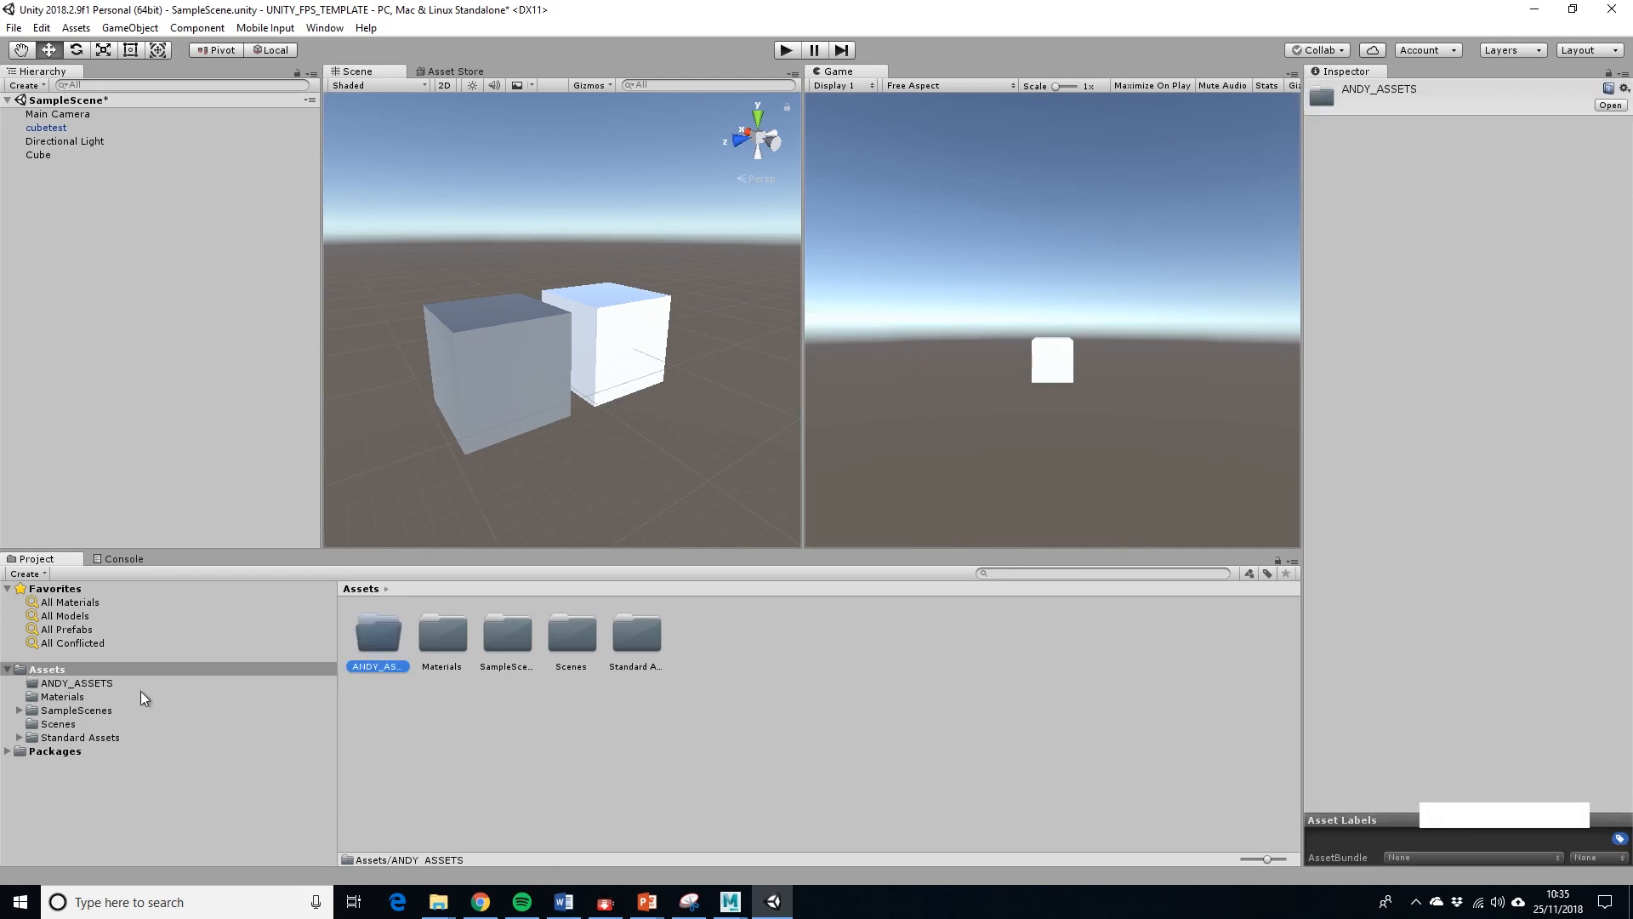
# Create a subfolder named Textures inside the ANDY_ASSETS folder.
pyautogui.click(69, 684)
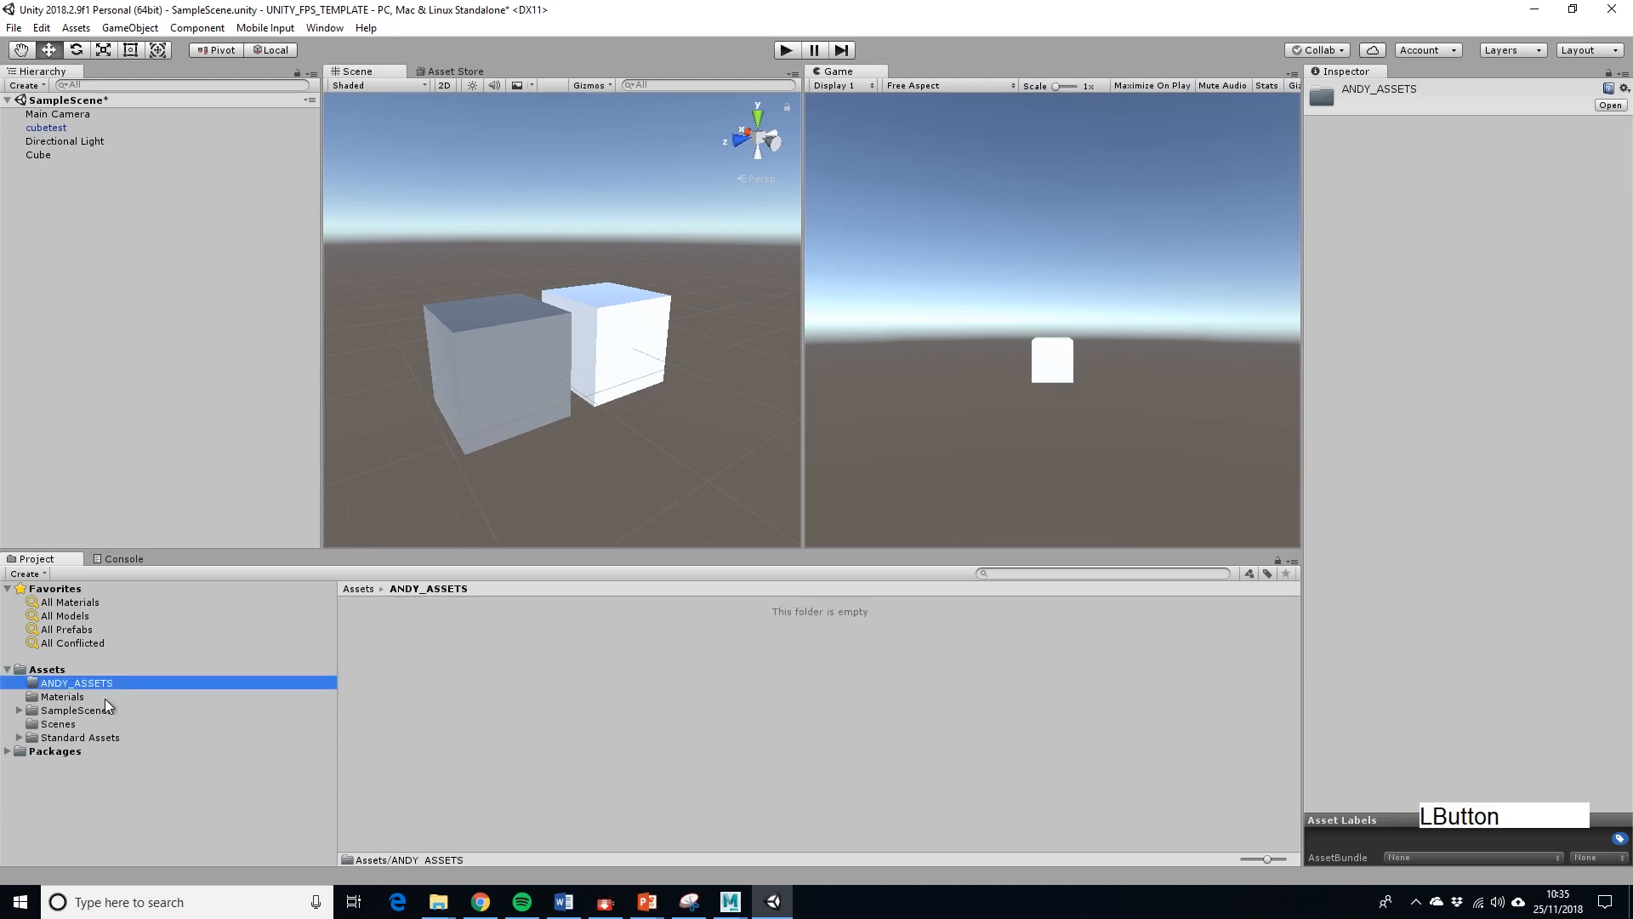
pyautogui.rightClick(476, 719)
pyautogui.moveTo(527, 296)
pyautogui.click(815, 298)
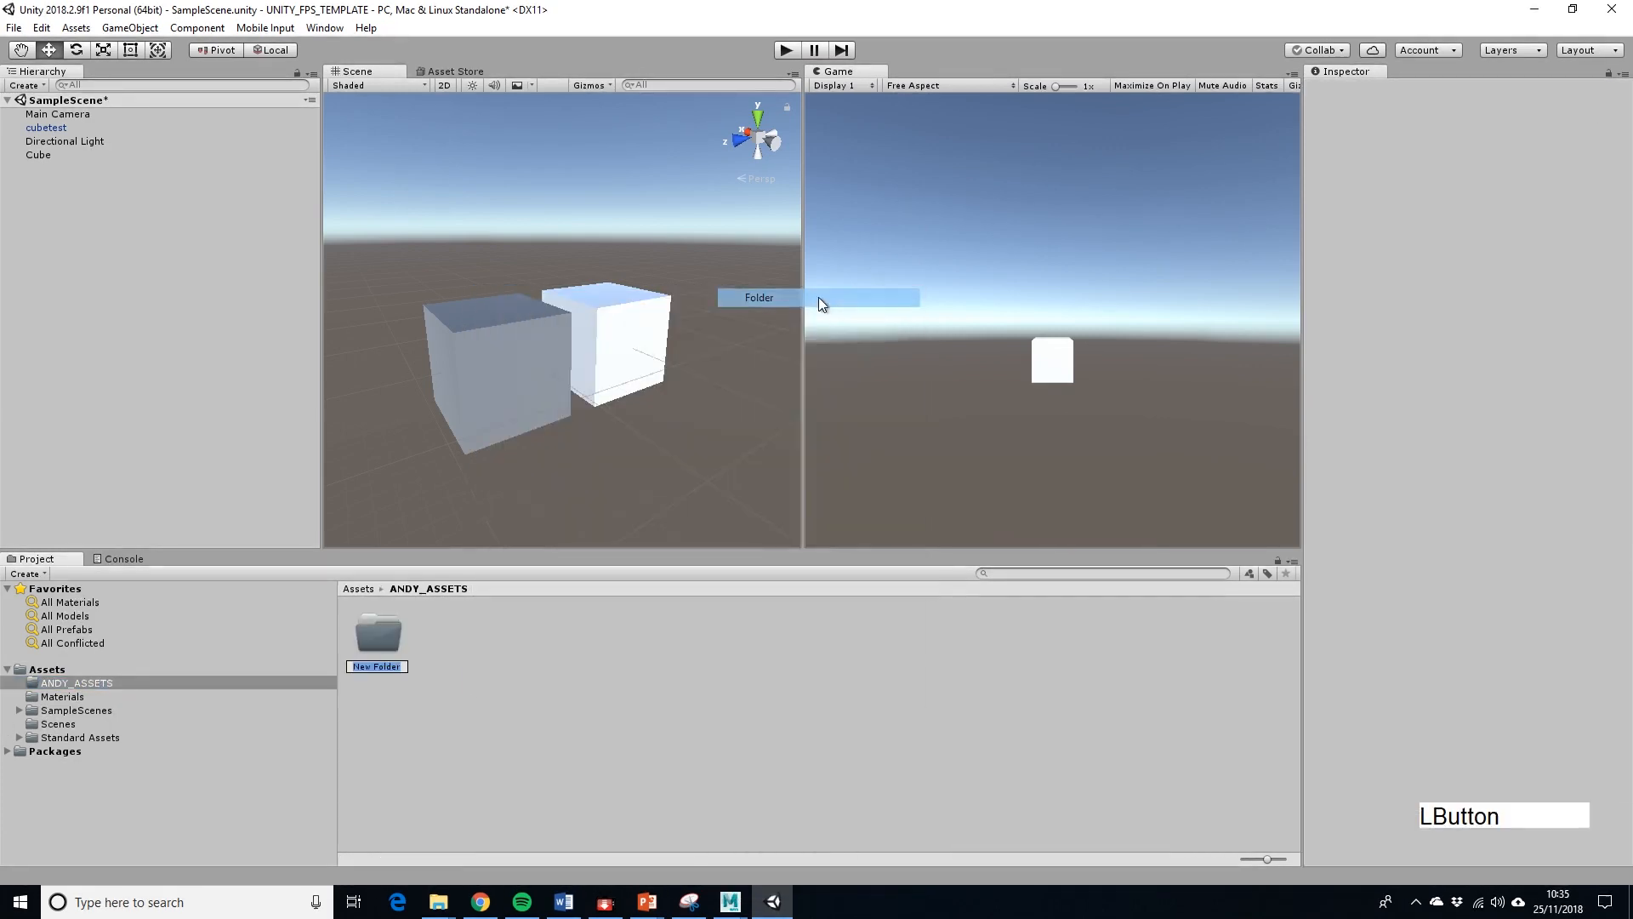
pyautogui.write('Texture')
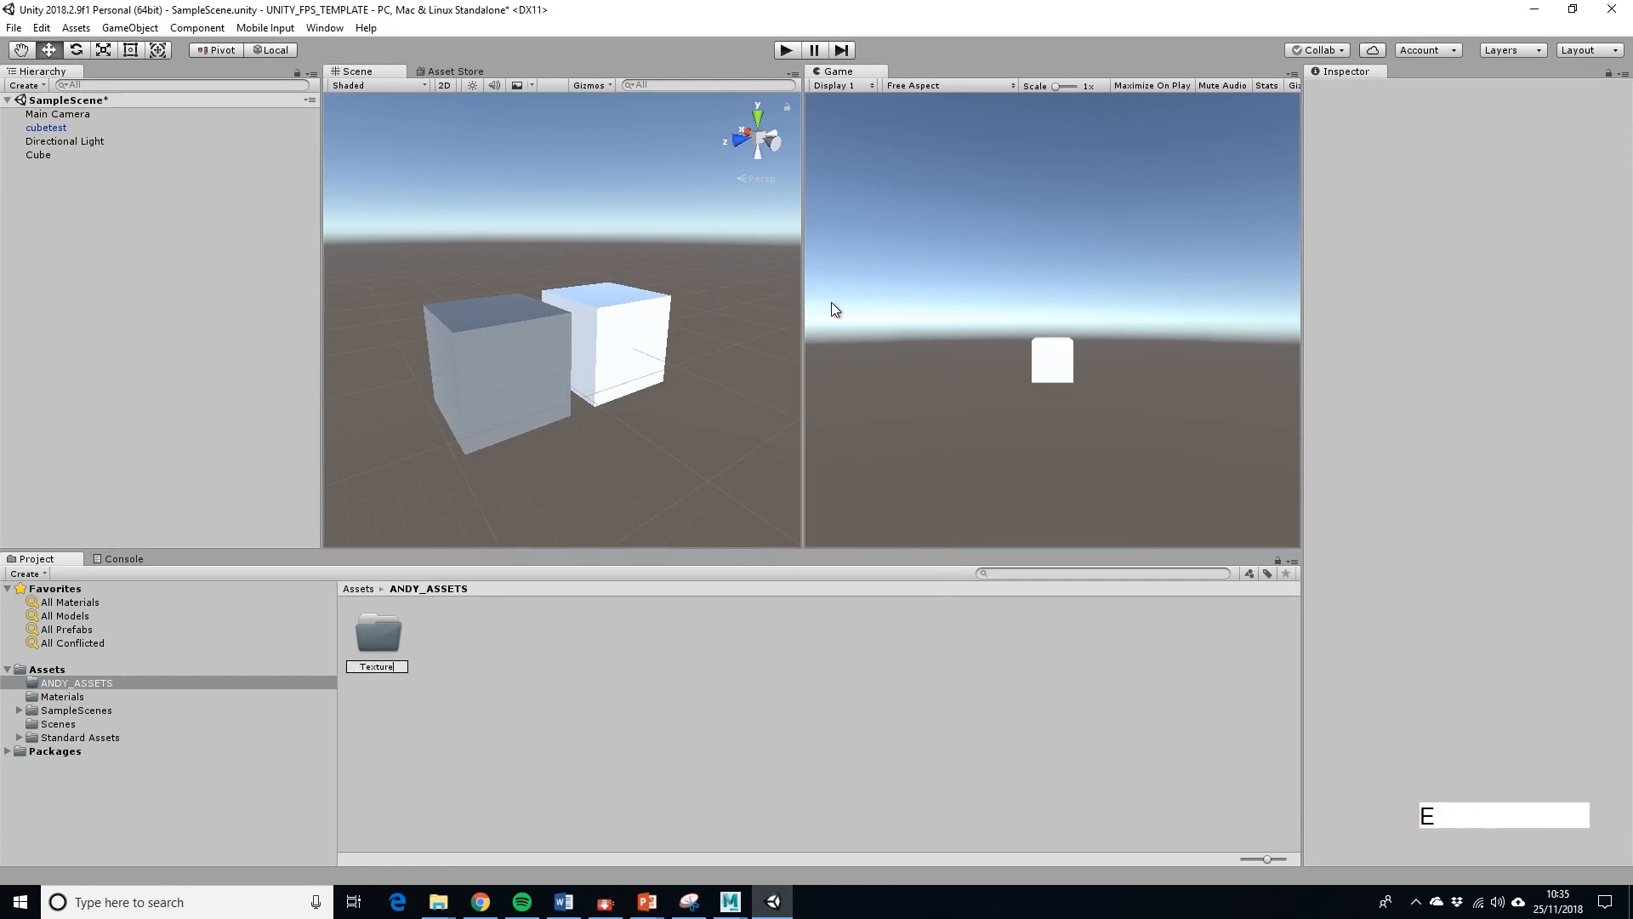
pyautogui.write('s')
pyautogui.press('Return')
# Add a second subfolder named Models inside ANDY_ASSETS.
pyautogui.rightClick(632, 665)
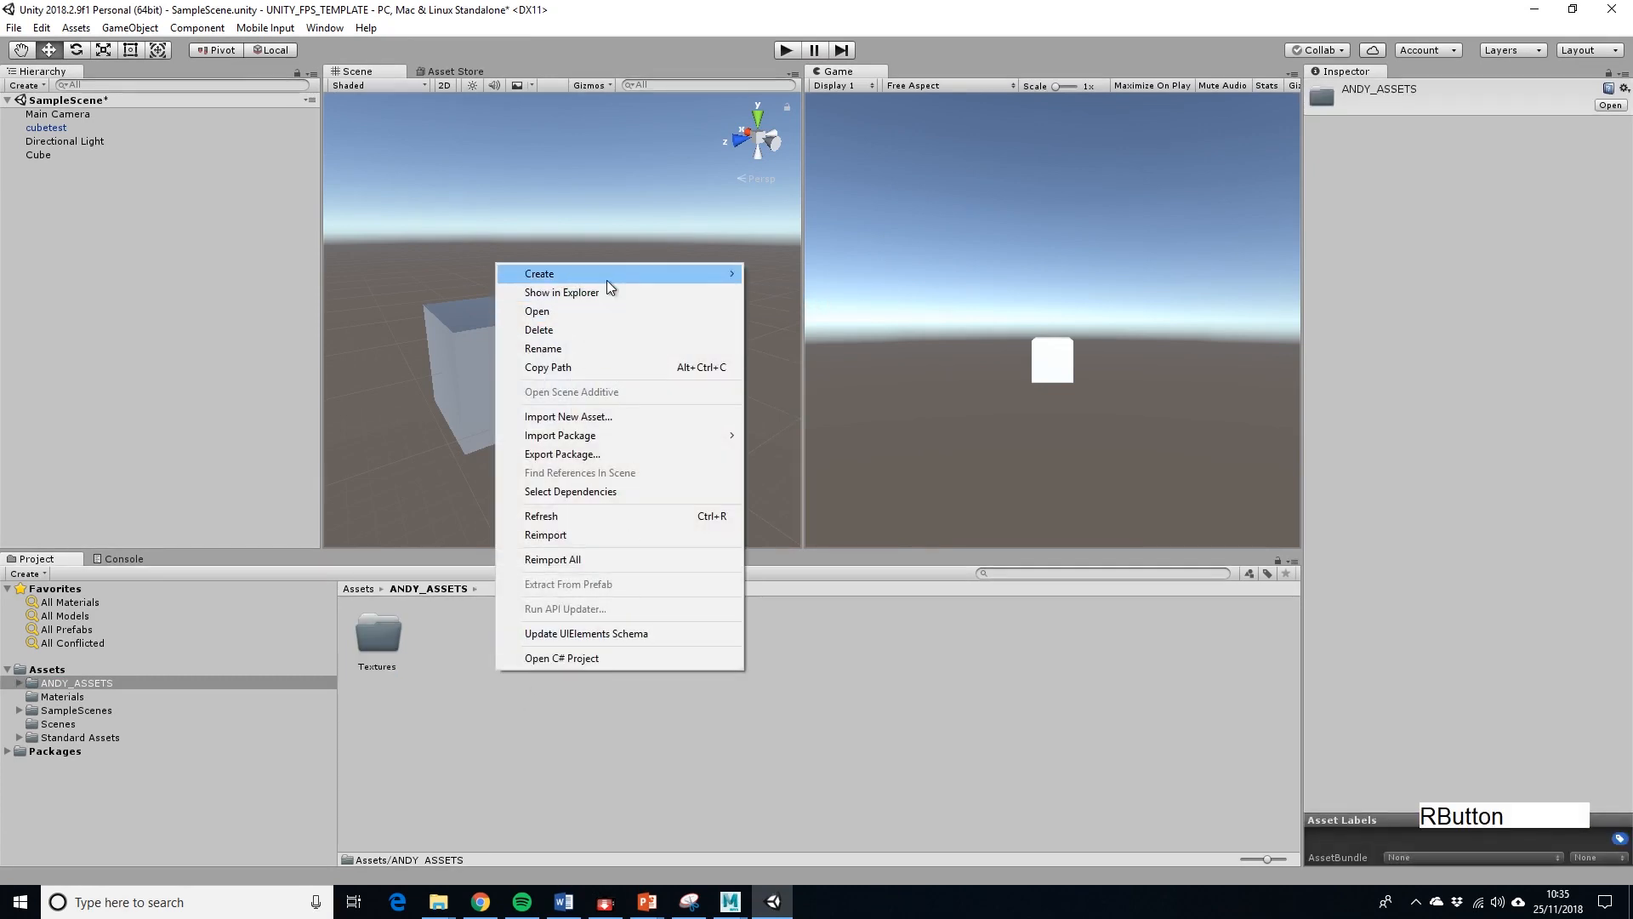
pyautogui.moveTo(605, 279)
pyautogui.click(778, 271)
pyautogui.write('Models')
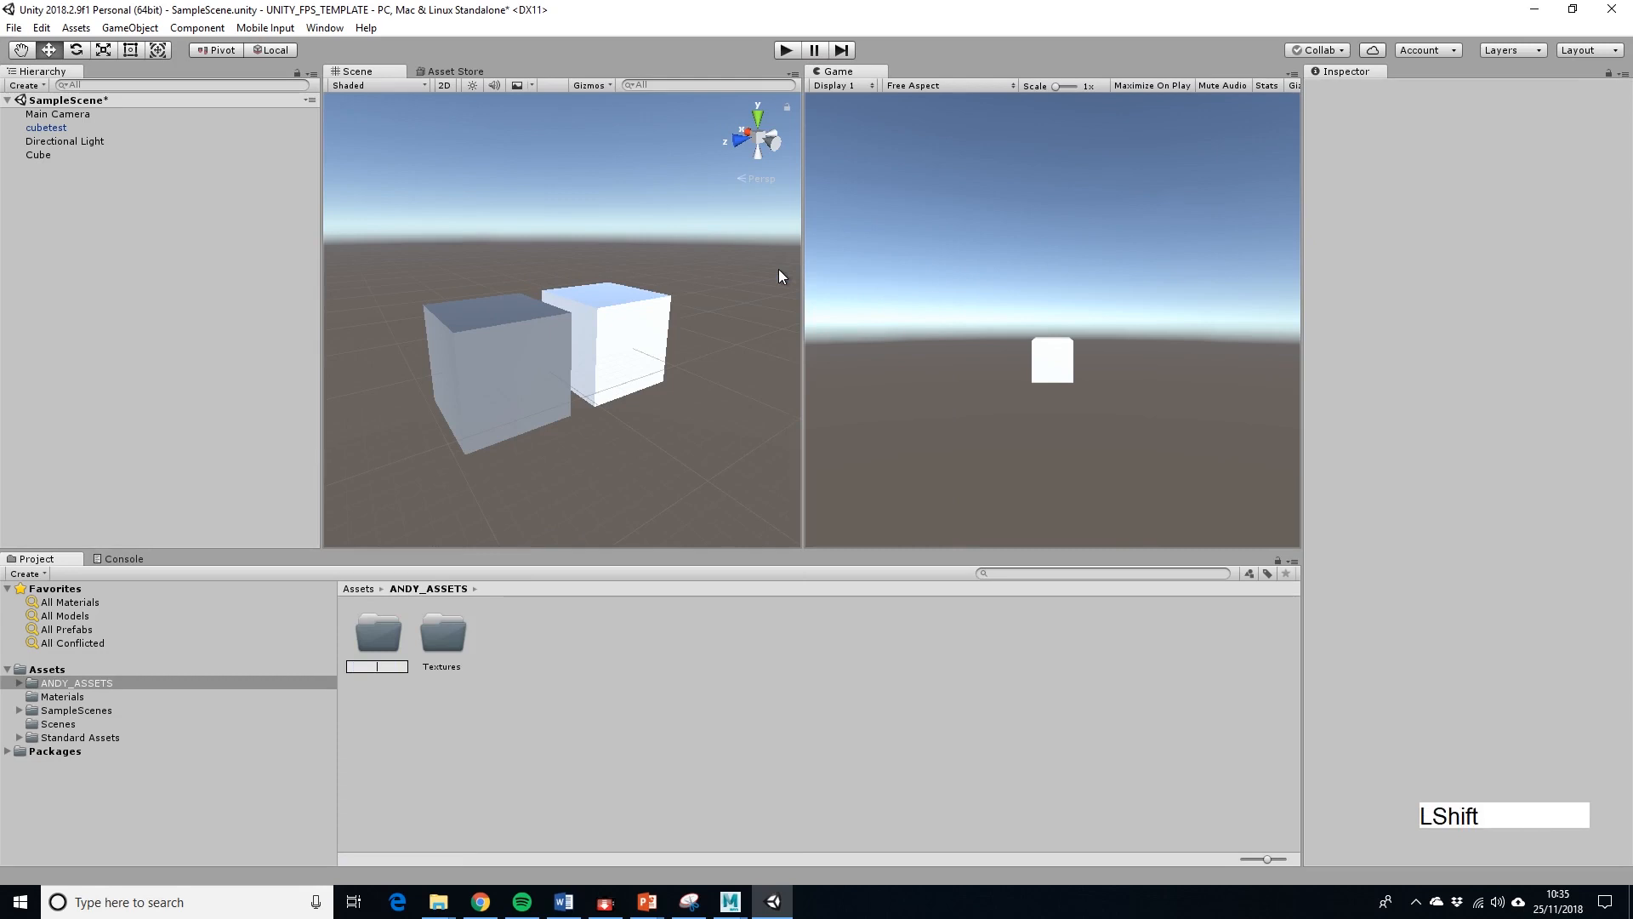
pyautogui.press('Return')
# Add a subfolder named Scenes inside ANDY_ASSETS and expand ANDY_ASSETS in the project folder tree.
pyautogui.rightClick(597, 640)
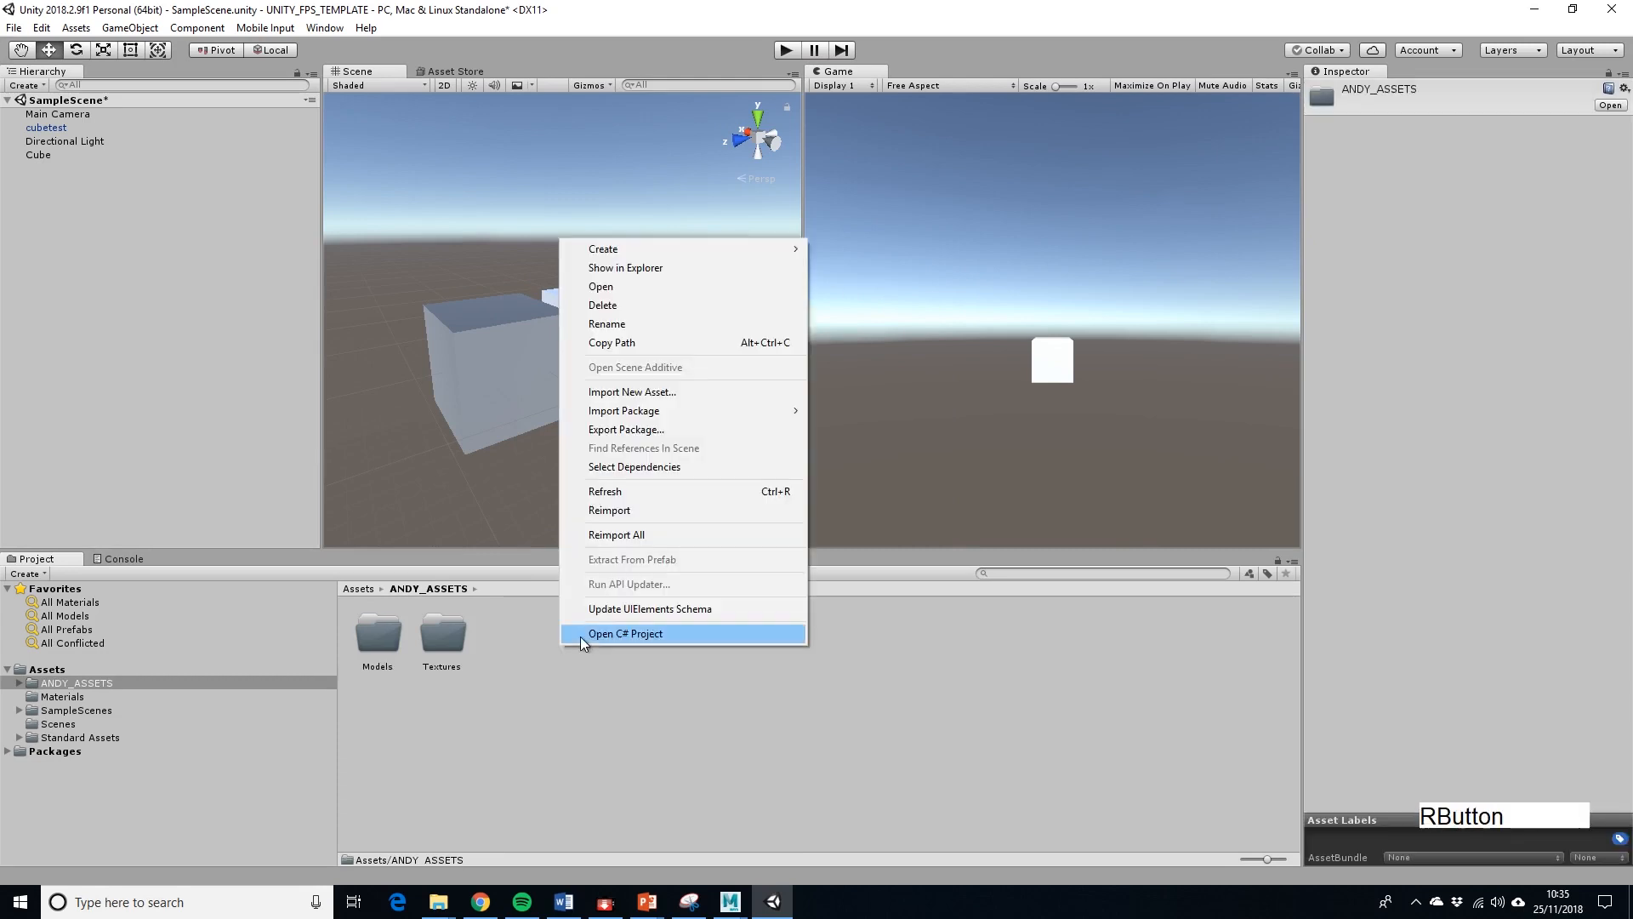
pyautogui.moveTo(640, 246)
pyautogui.click(845, 248)
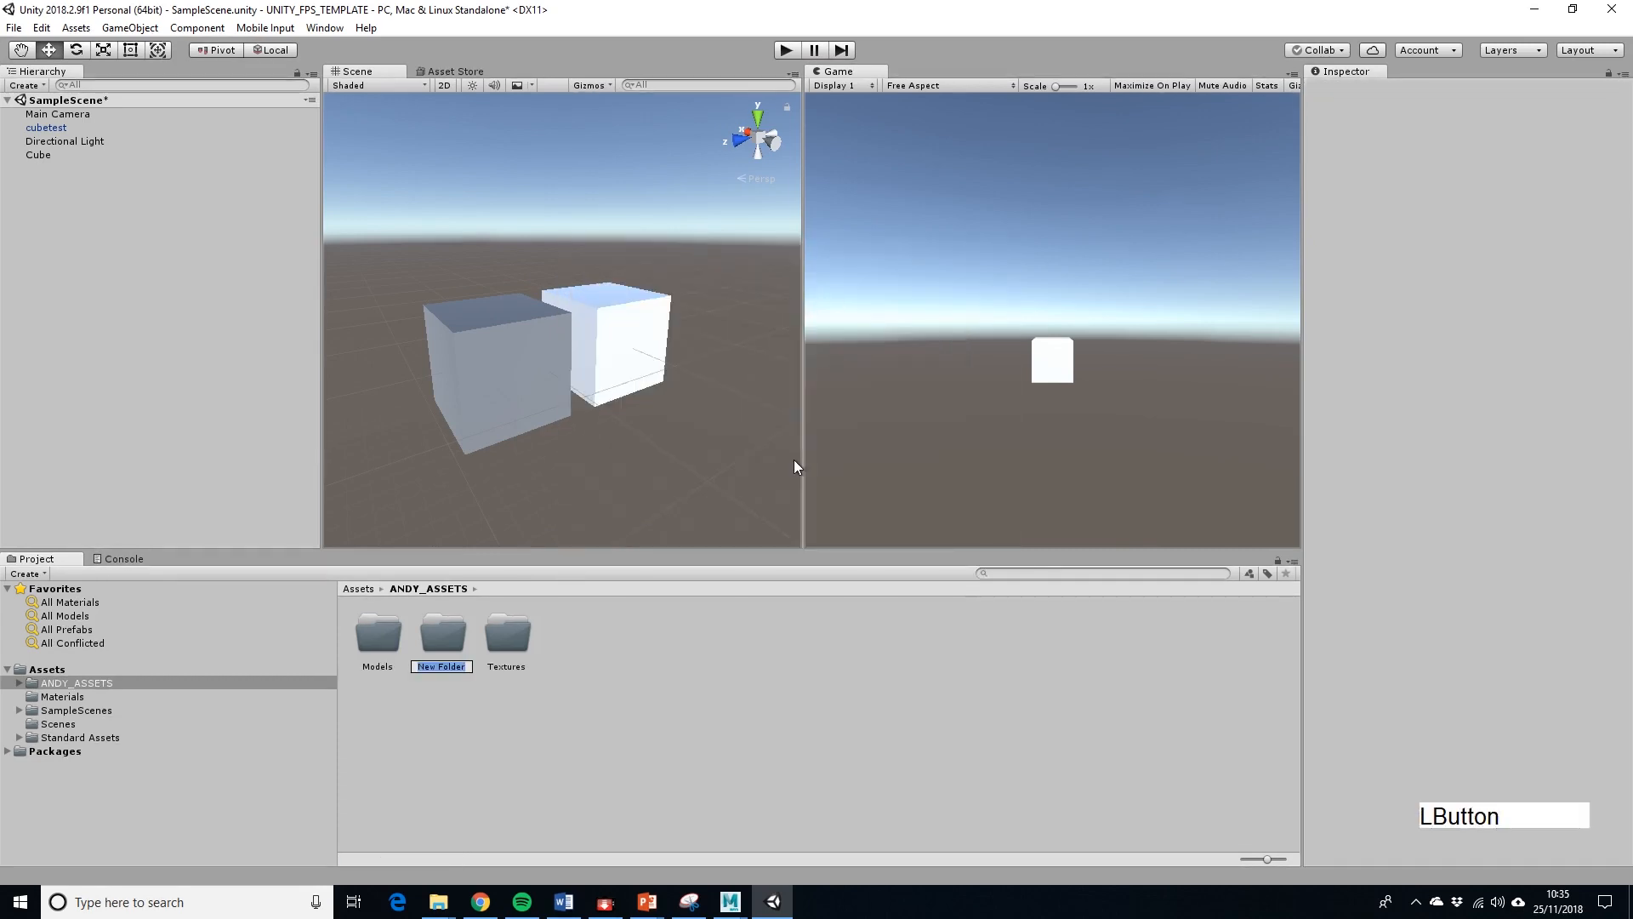
pyautogui.press('BackSpace')
pyautogui.write('Scenes')
pyautogui.press('Return')
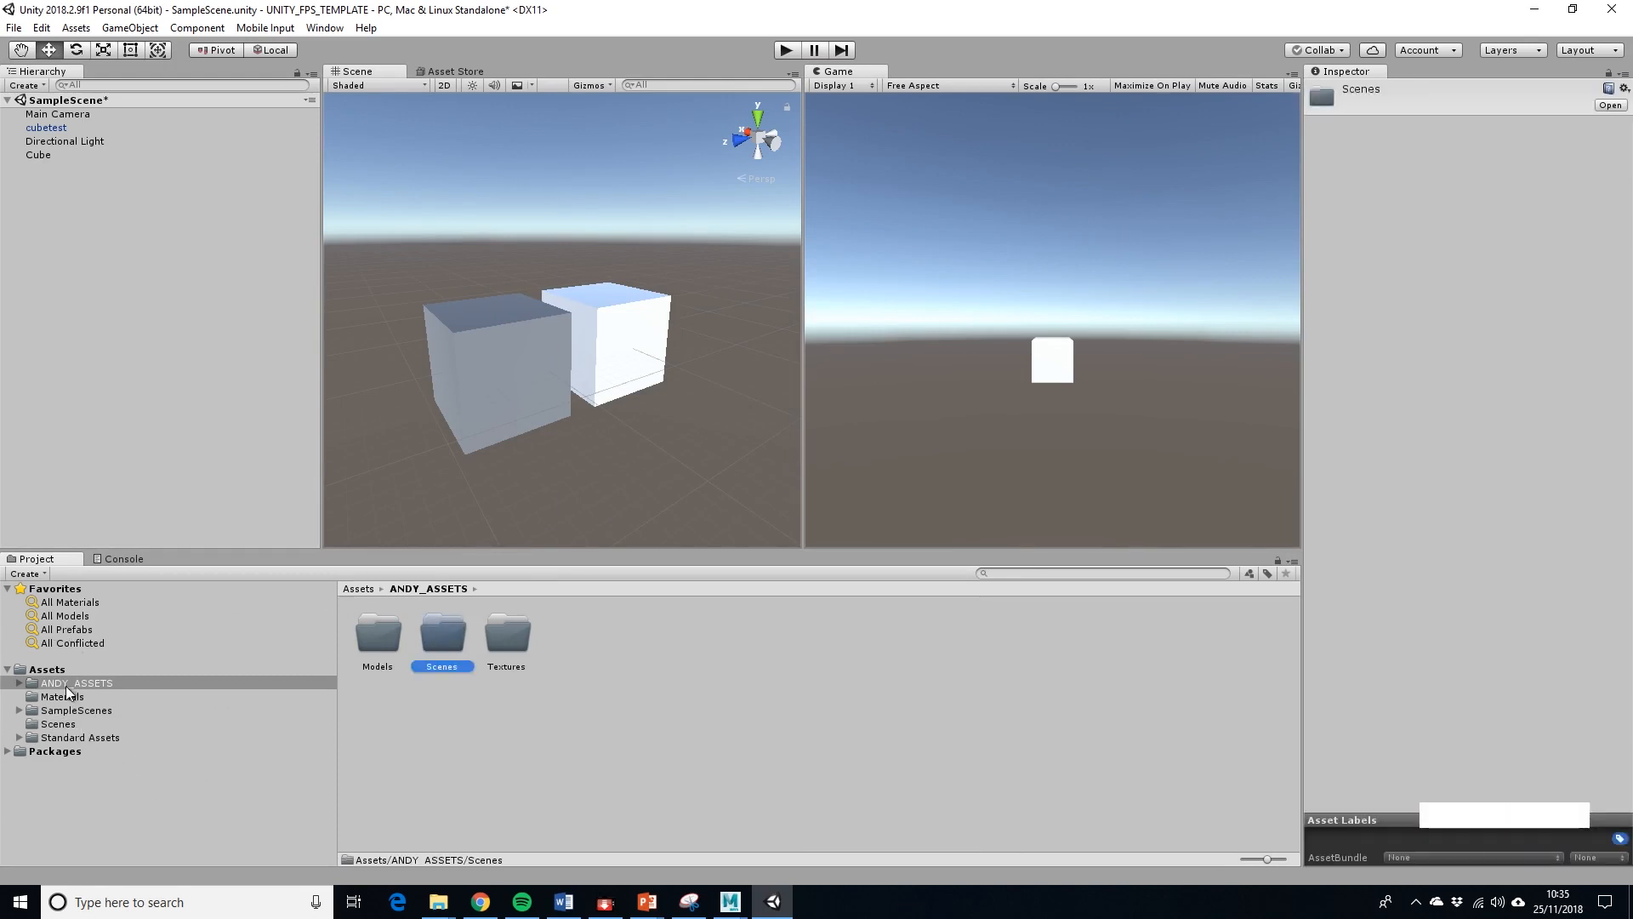
pyautogui.click(18, 684)
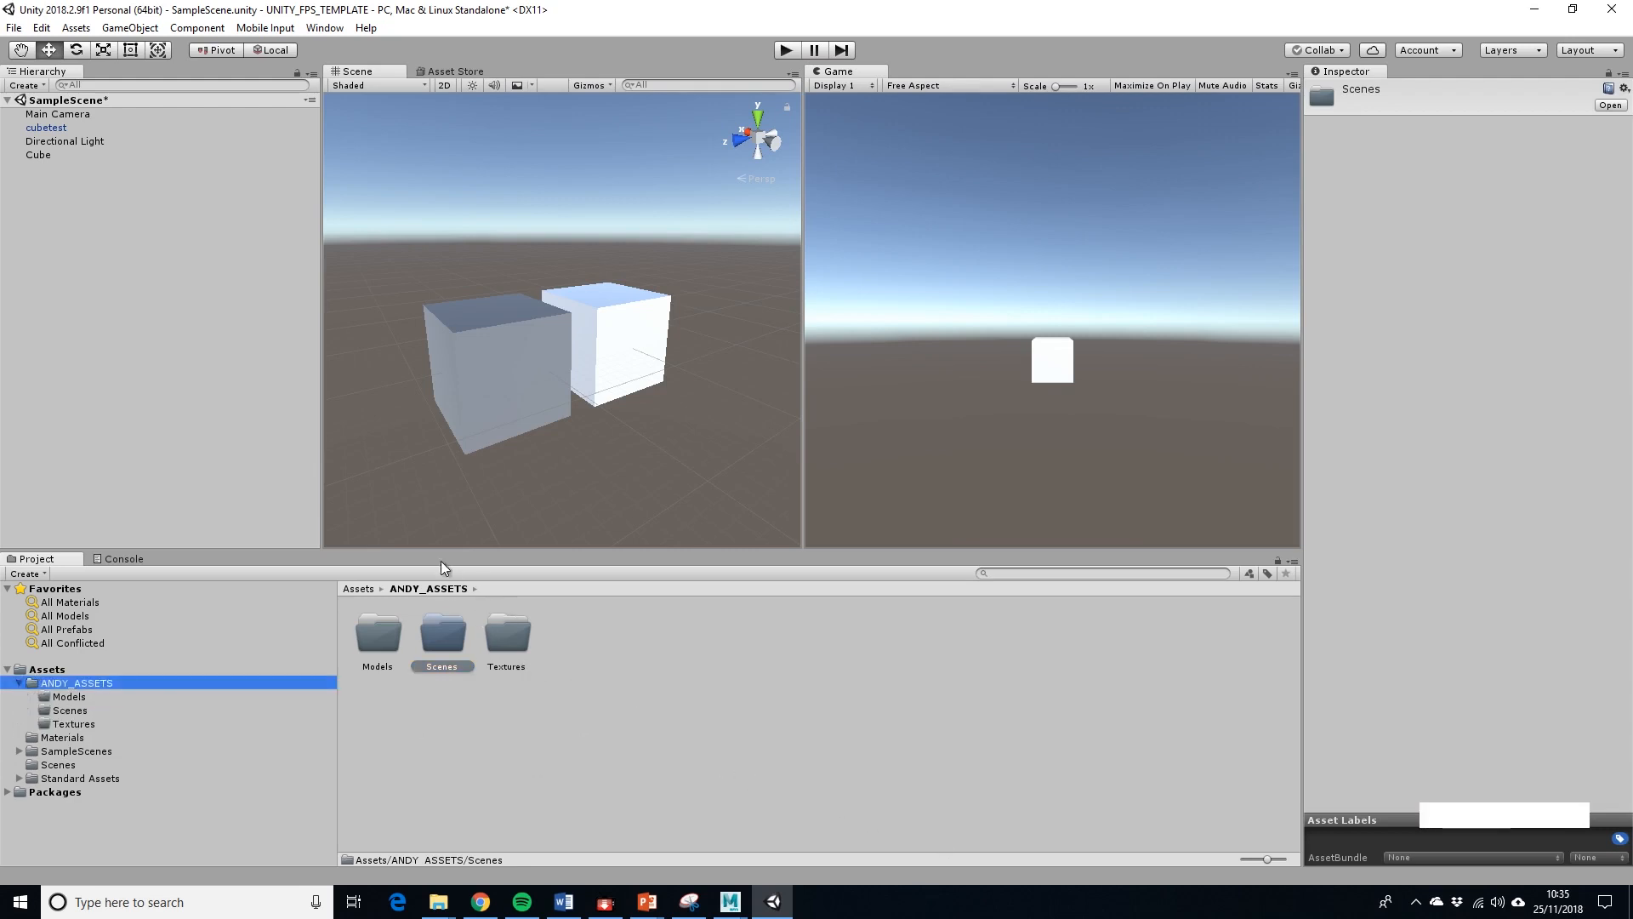
# Start a new scene in place of the open SampleScene.
pyautogui.click(14, 28)
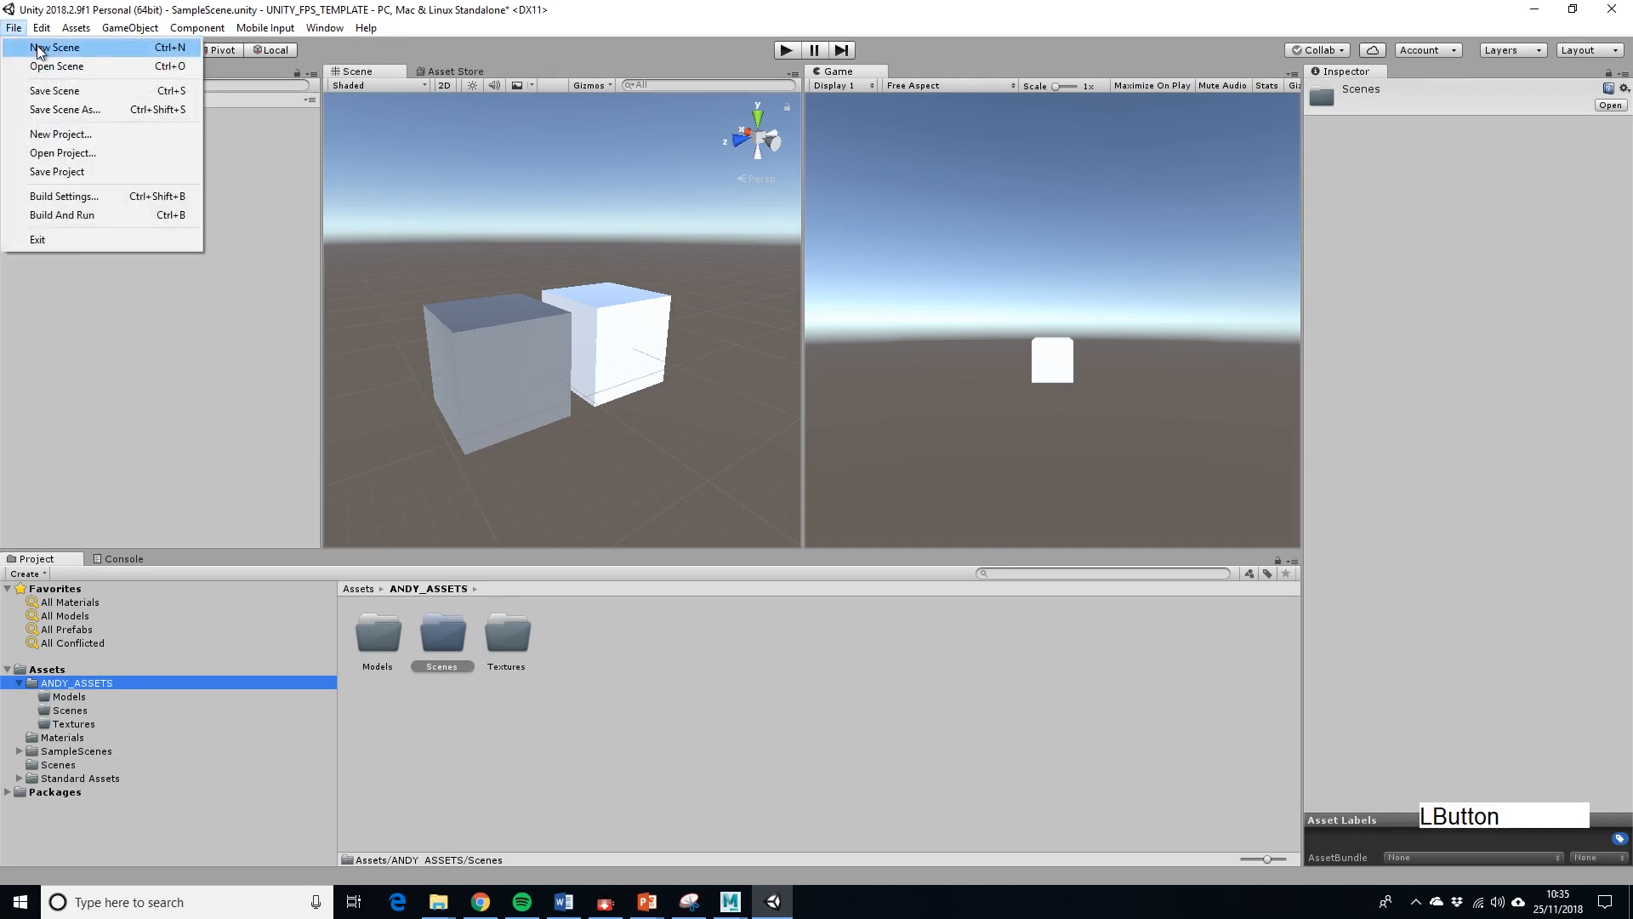
pyautogui.click(34, 47)
pyautogui.click(797, 486)
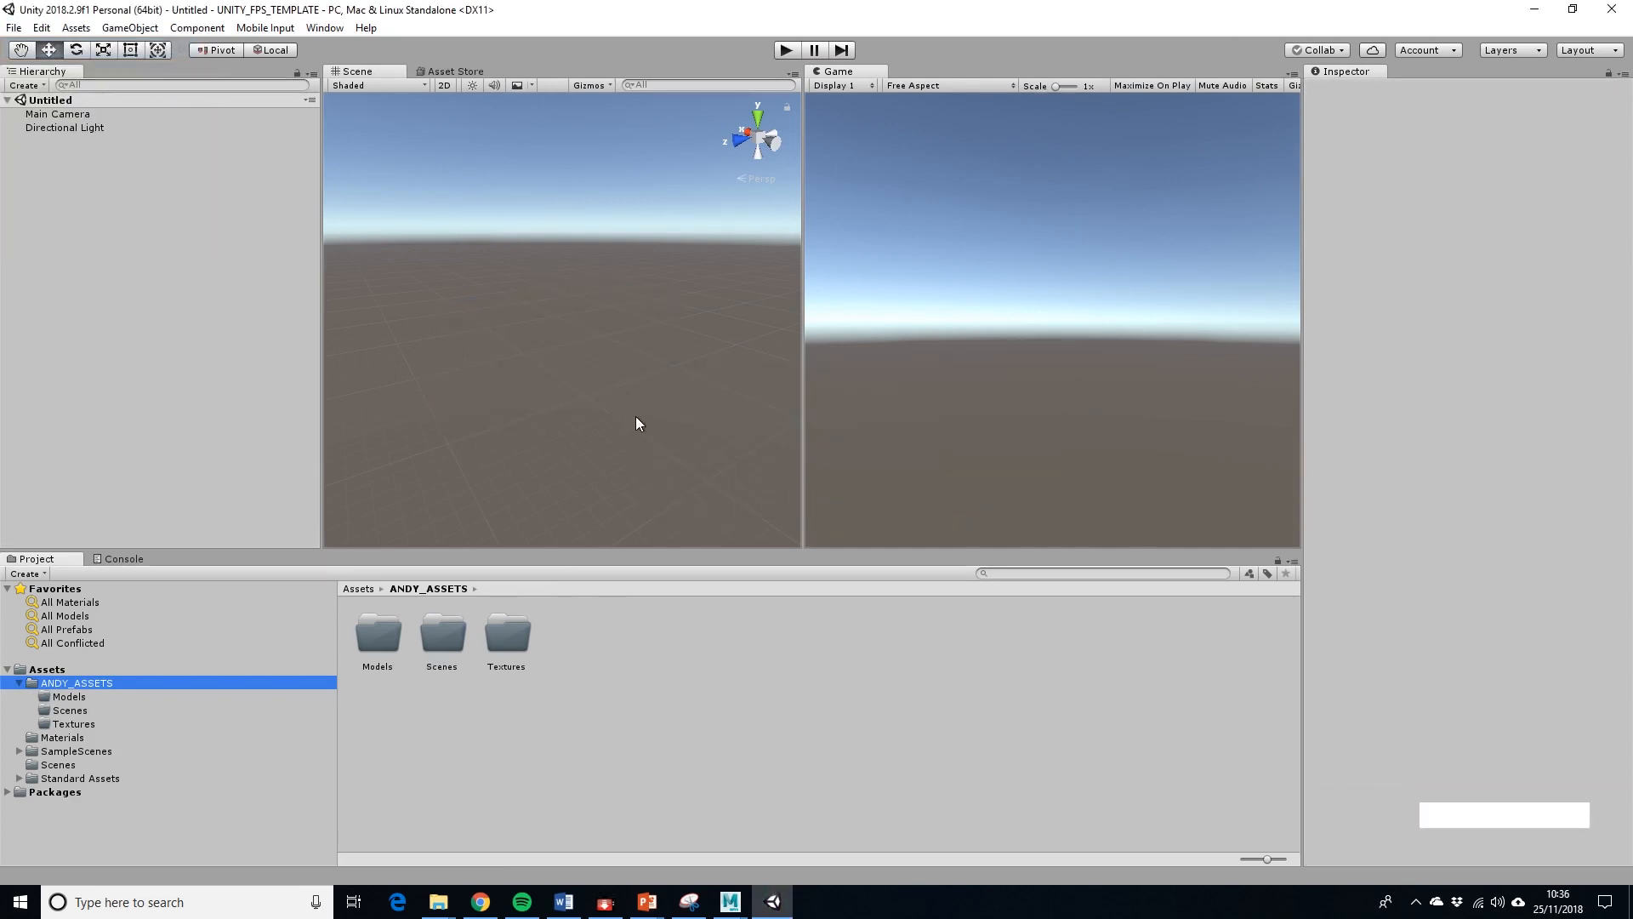
pyautogui.keyDown('alt'); pyautogui.moveTo(638, 422); pyautogui.dragTo(620, 441); pyautogui.keyUp('alt')
# Switch to Autodesk Maya and set up an Export All of the facades scene as FBX export, targeting the existing 4 facades.fbx.
pyautogui.click(730, 901)
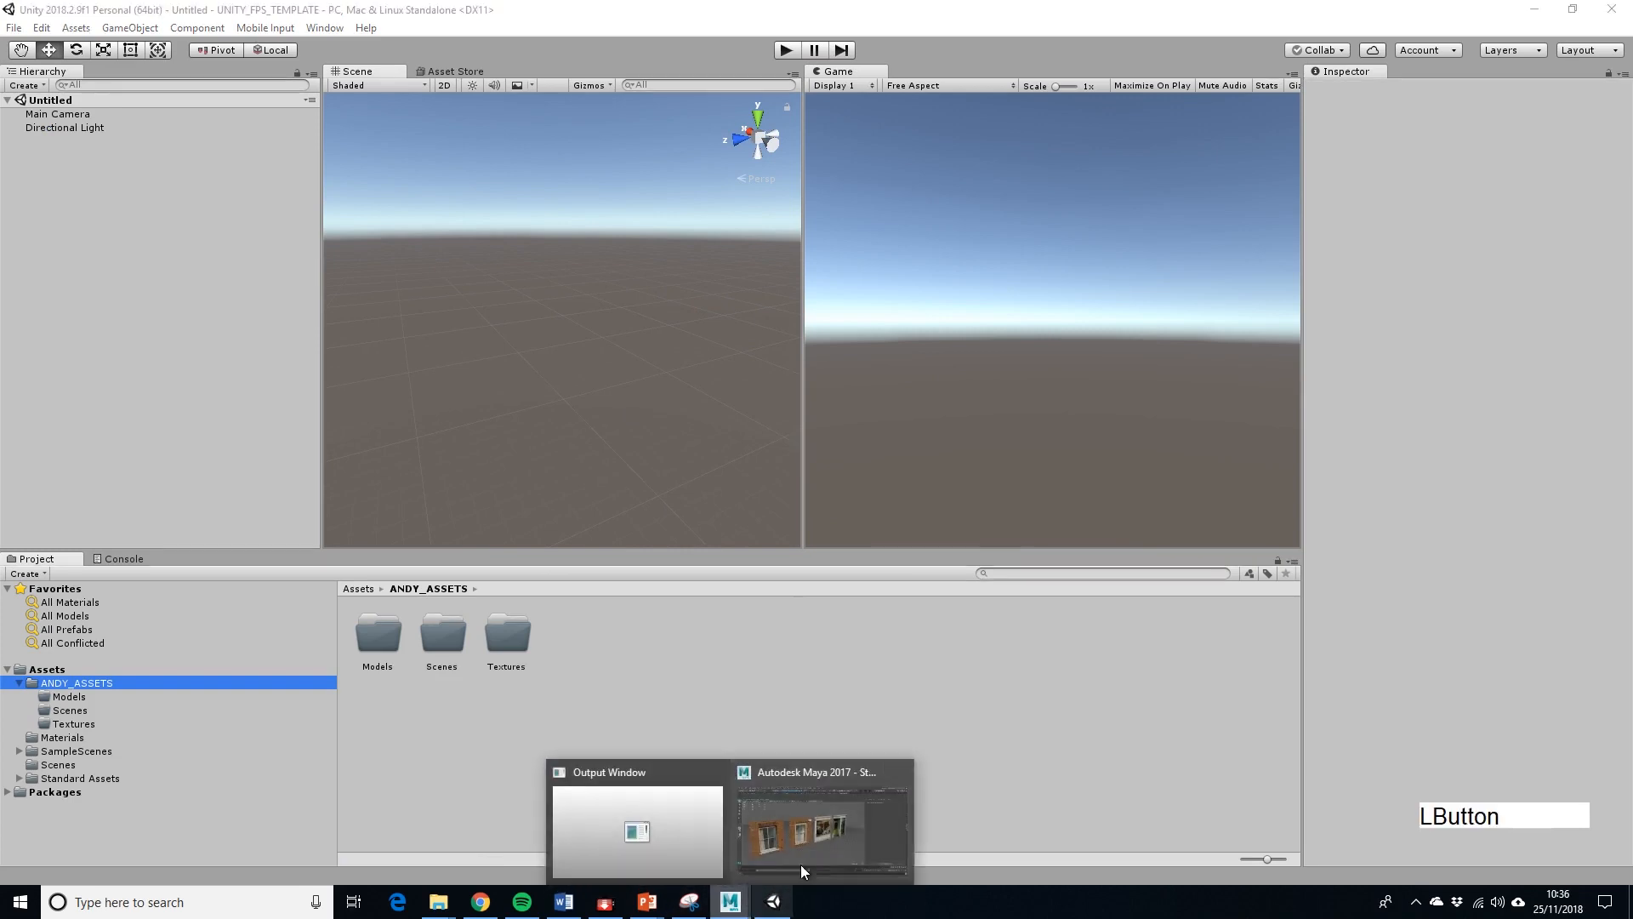
pyautogui.click(829, 868)
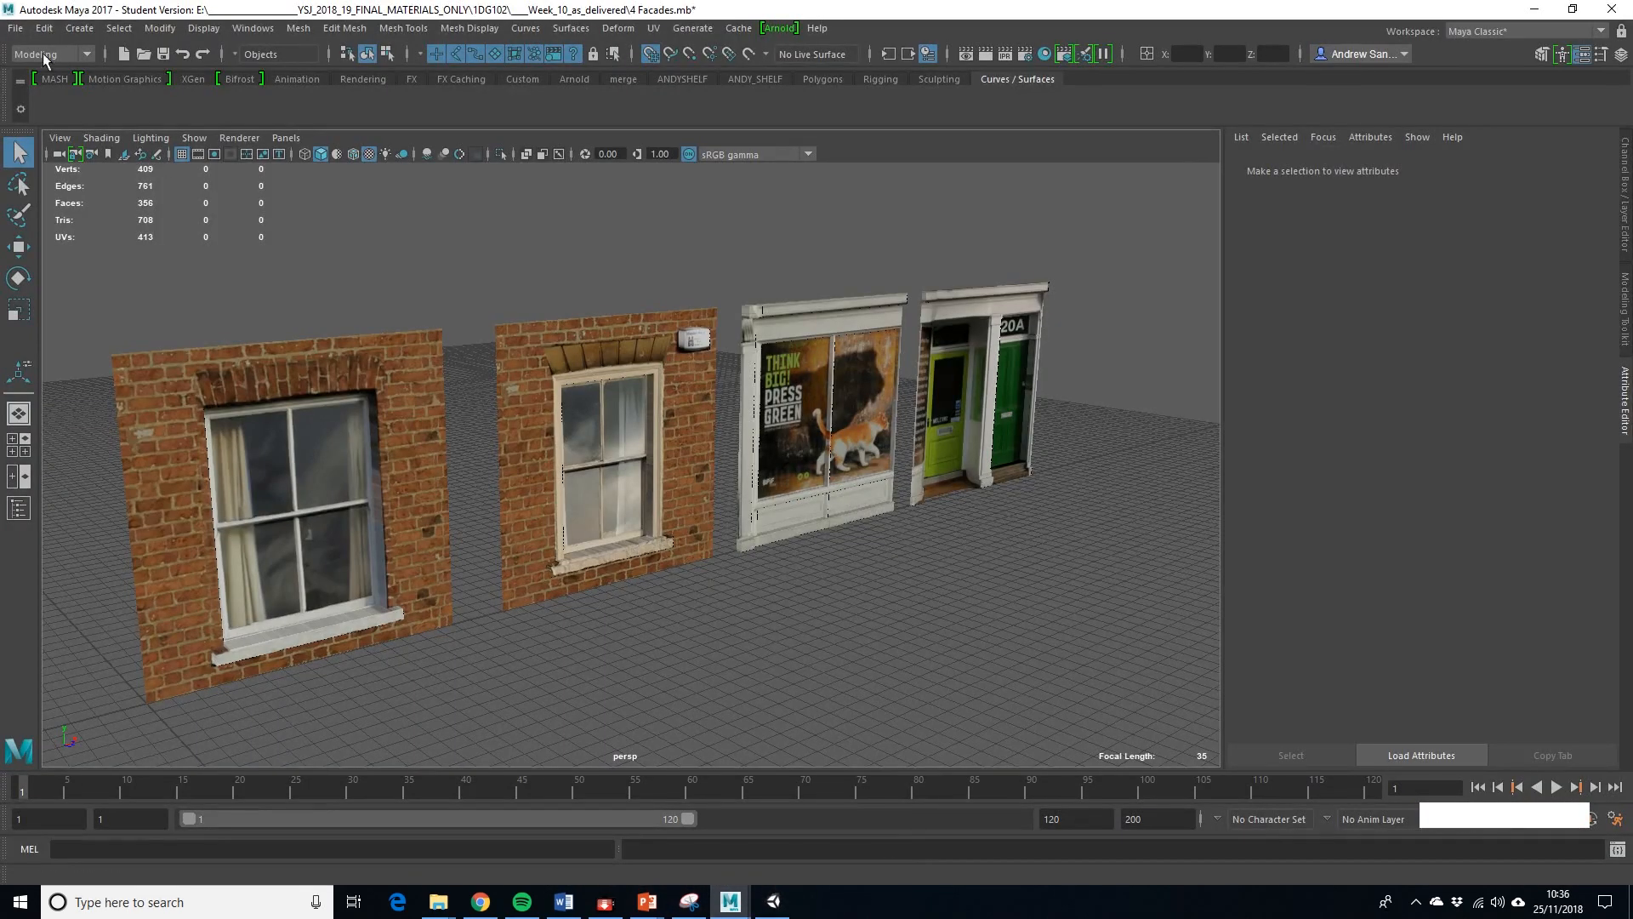
pyautogui.click(16, 28)
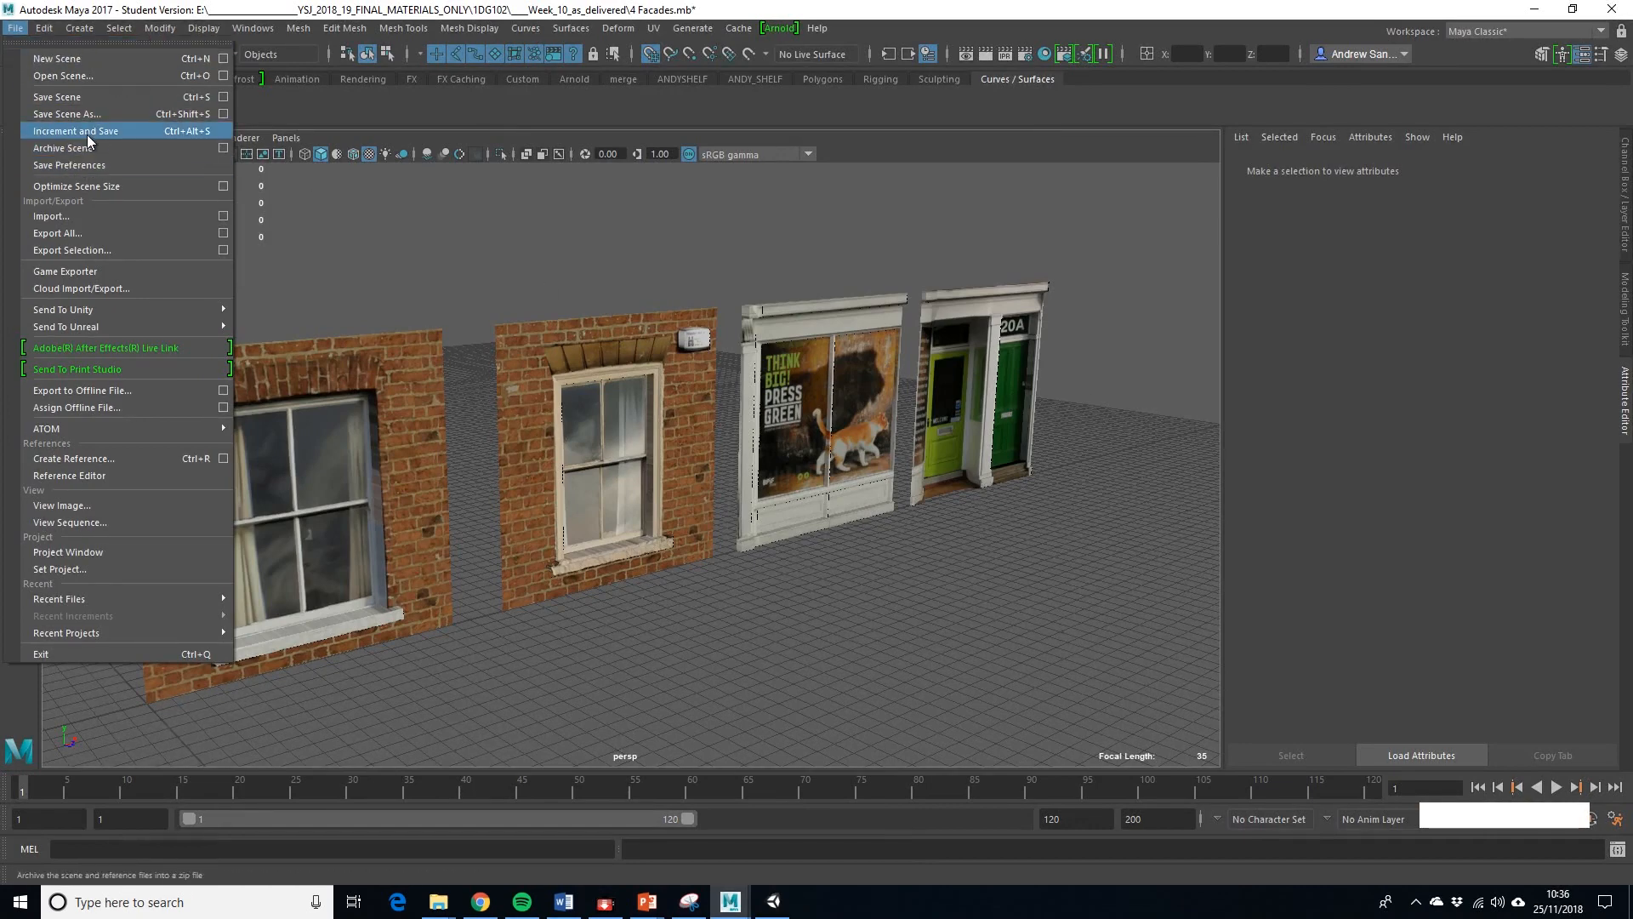
pyautogui.click(99, 235)
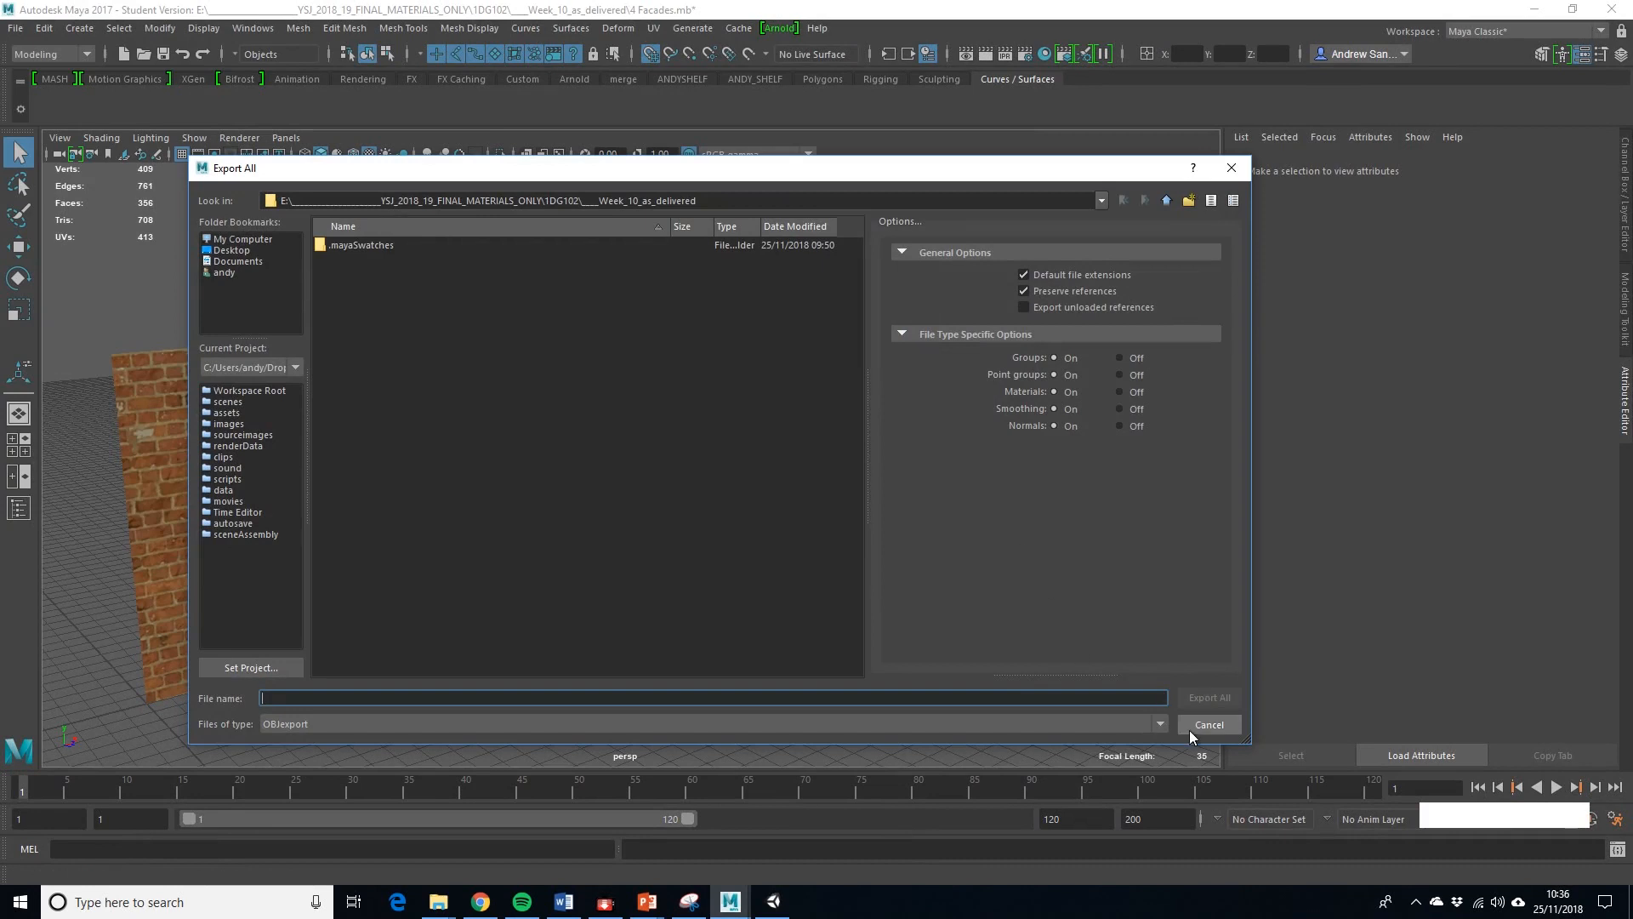
pyautogui.click(1160, 724)
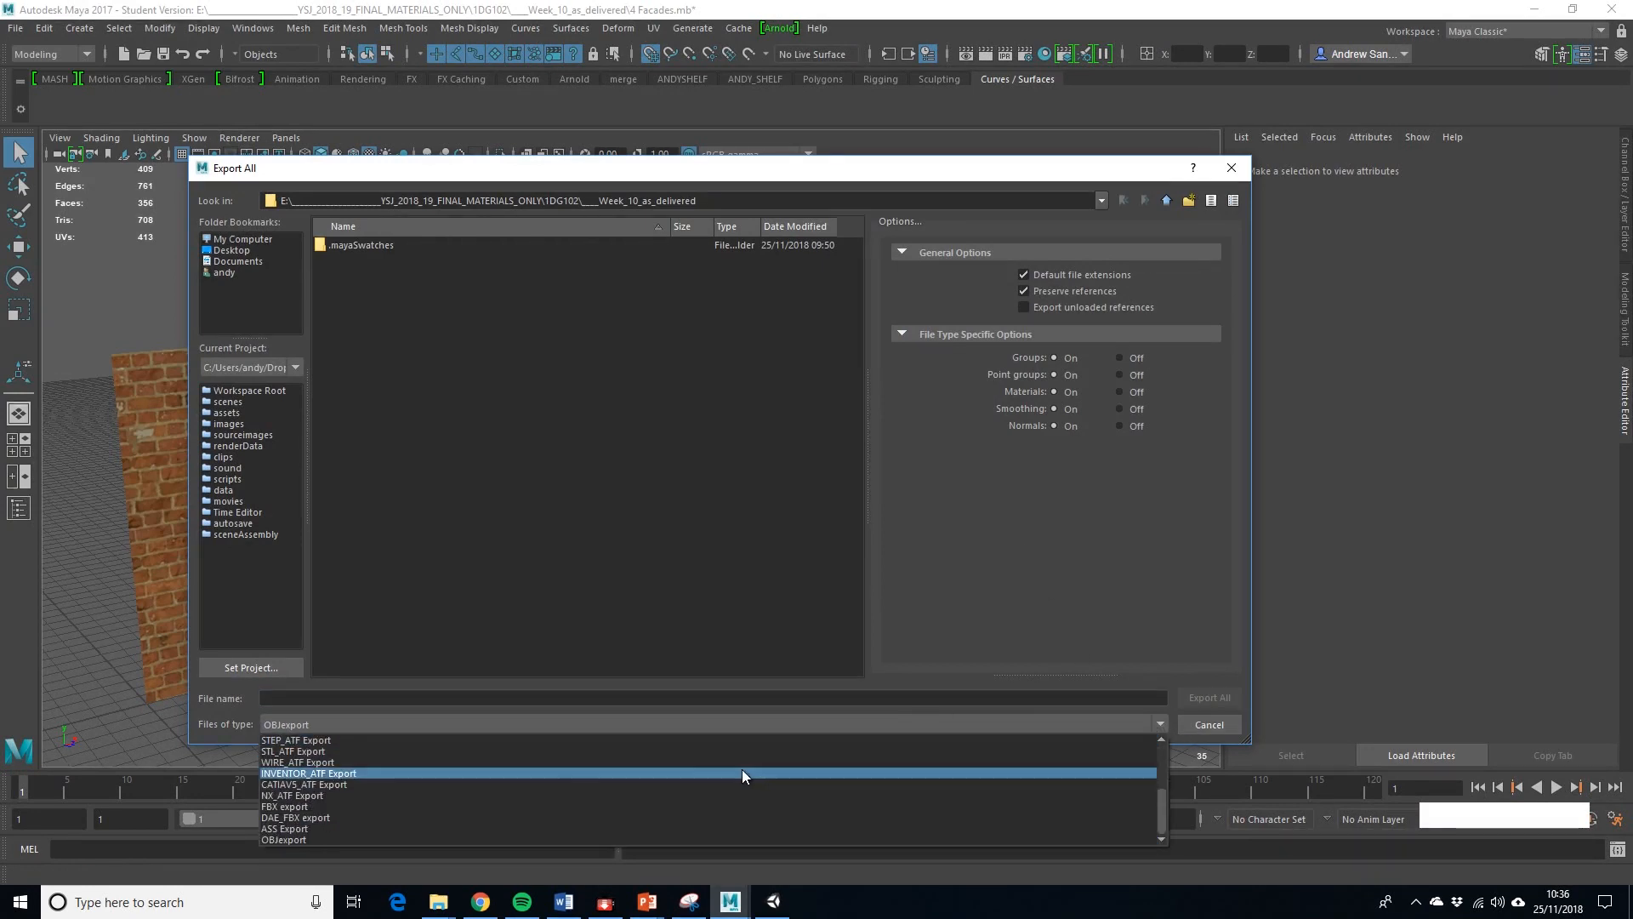
pyautogui.click(456, 805)
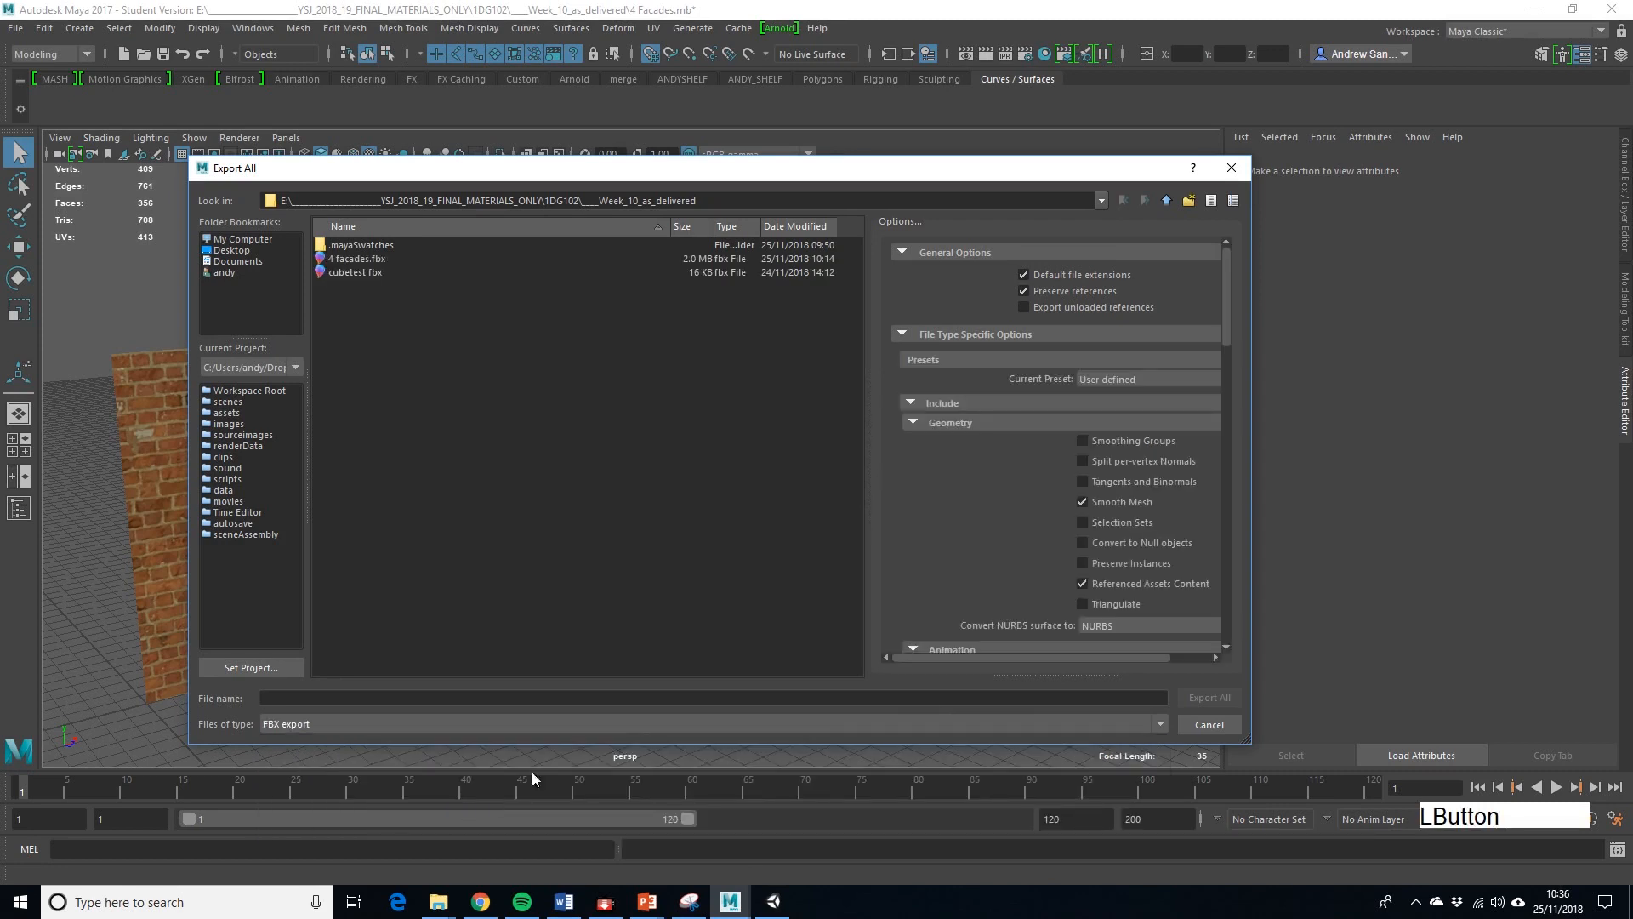
pyautogui.click(371, 259)
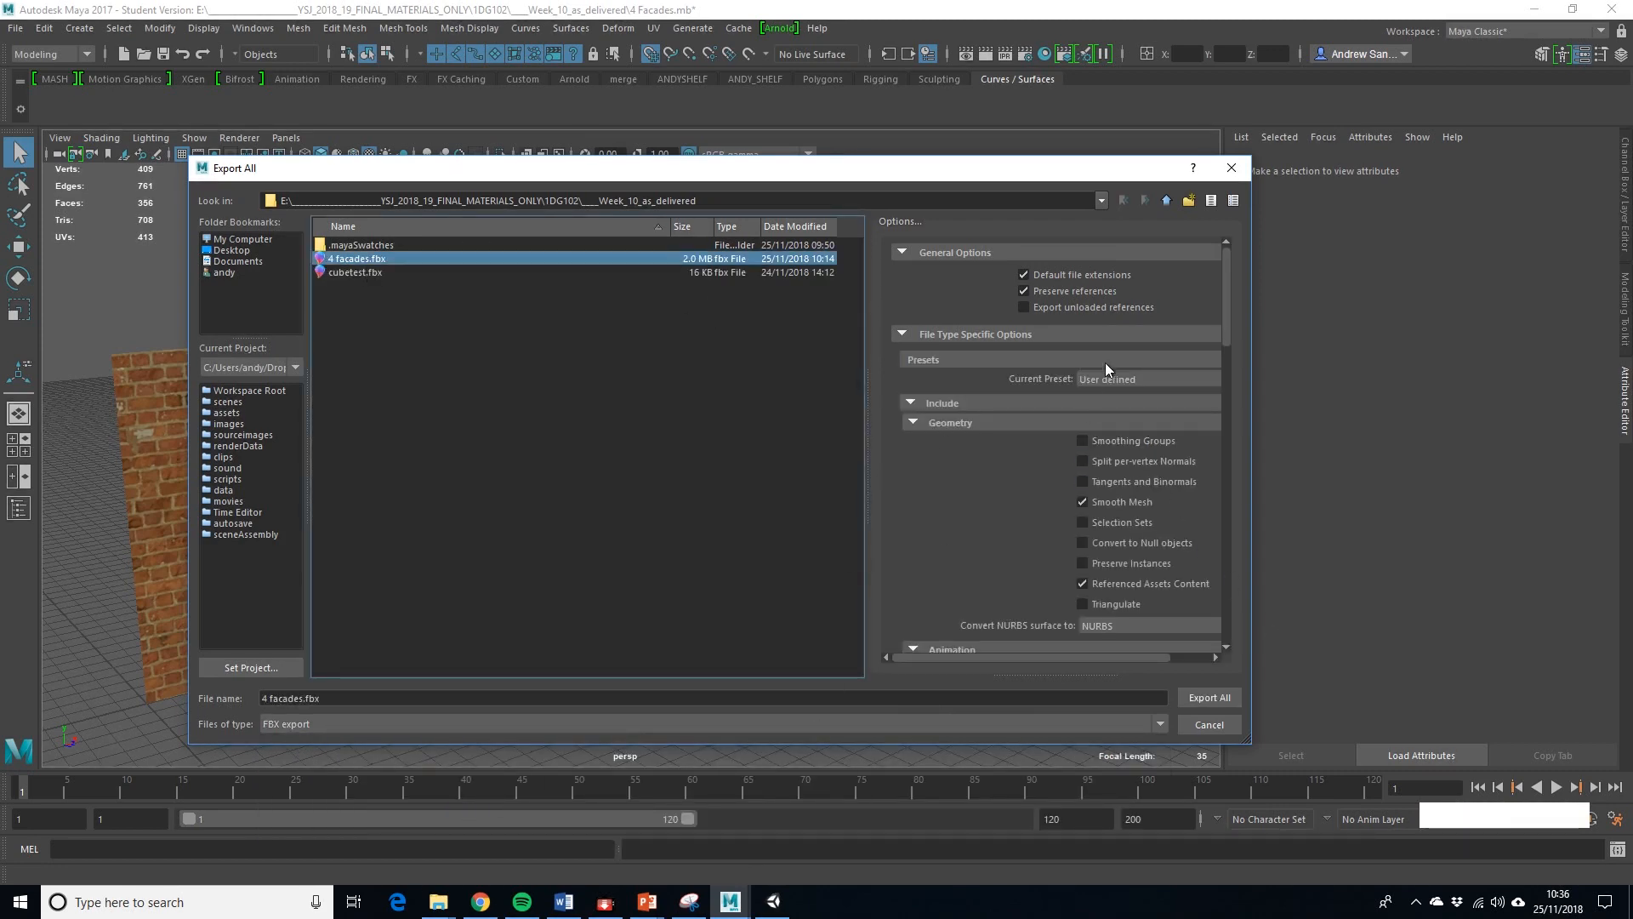
# Review the FBX export options, including geometry, animation, cameras, lights, Embed Media, units, up axis and file format.
pyautogui.scroll(-2, 1135, 374)
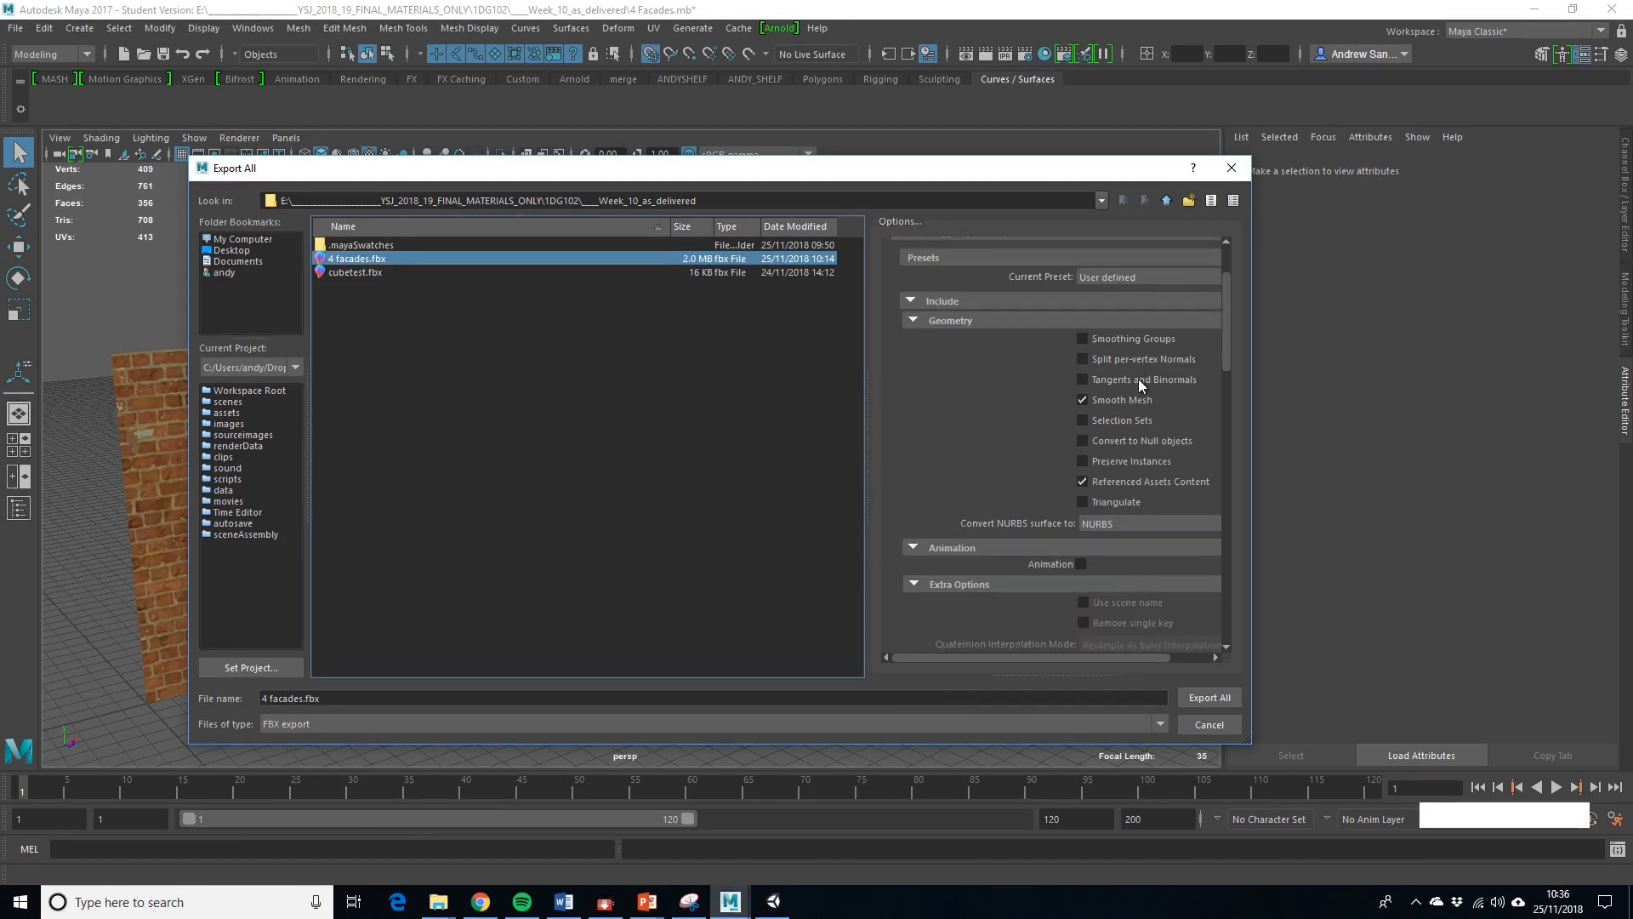
pyautogui.scroll(-3, 1099, 445)
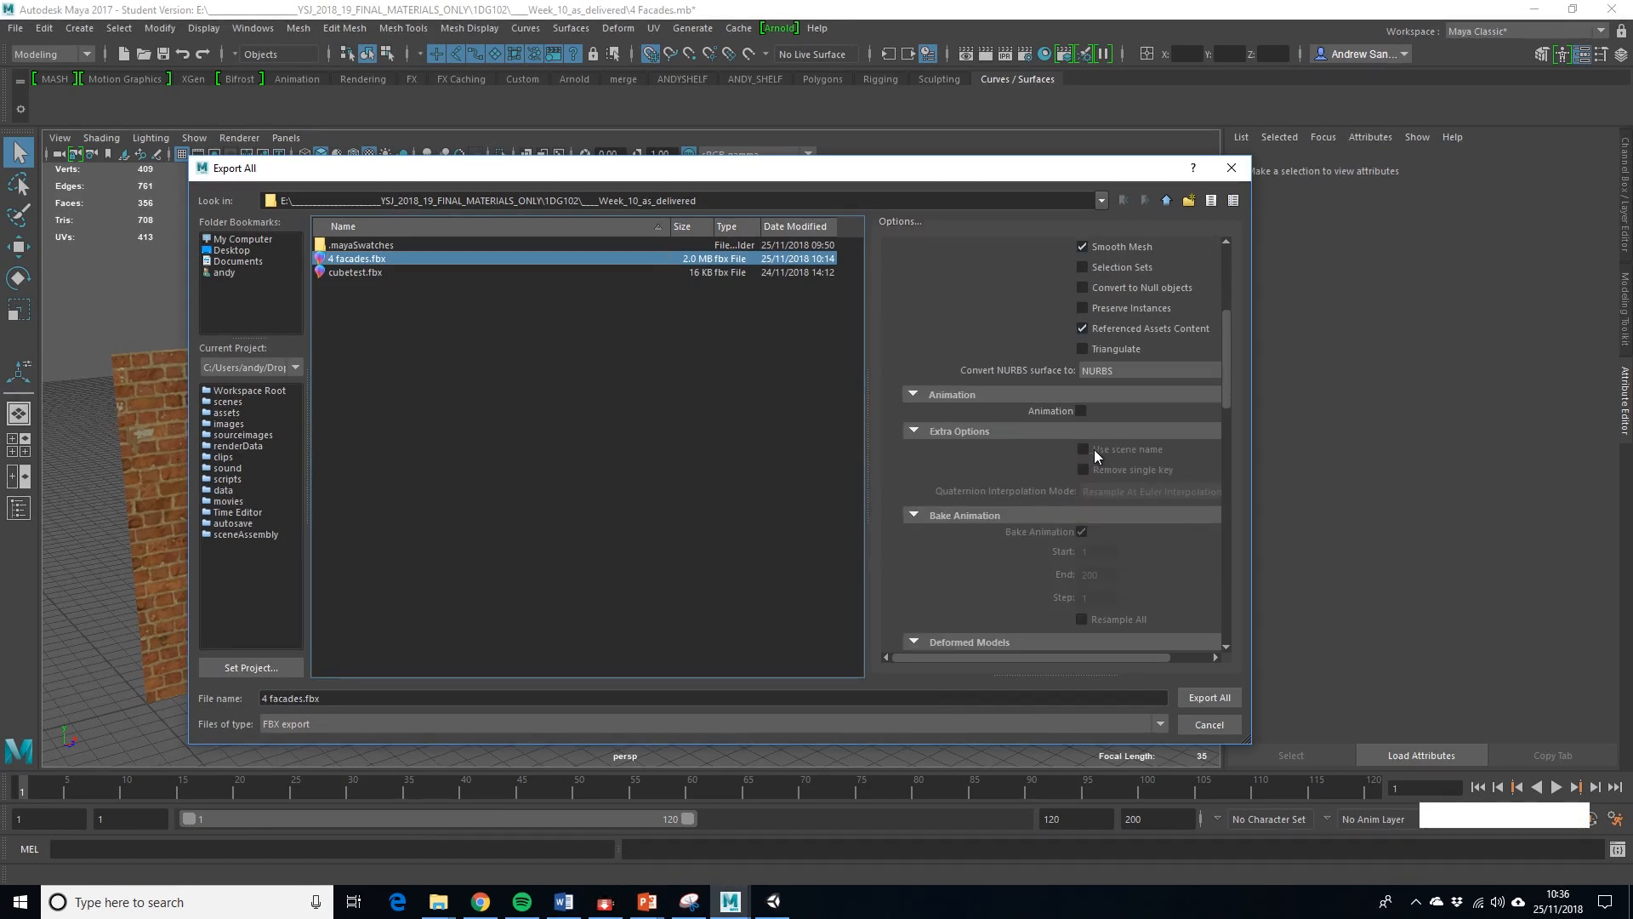
pyautogui.scroll(-2, 1064, 421)
pyautogui.scroll(-3, 1064, 504)
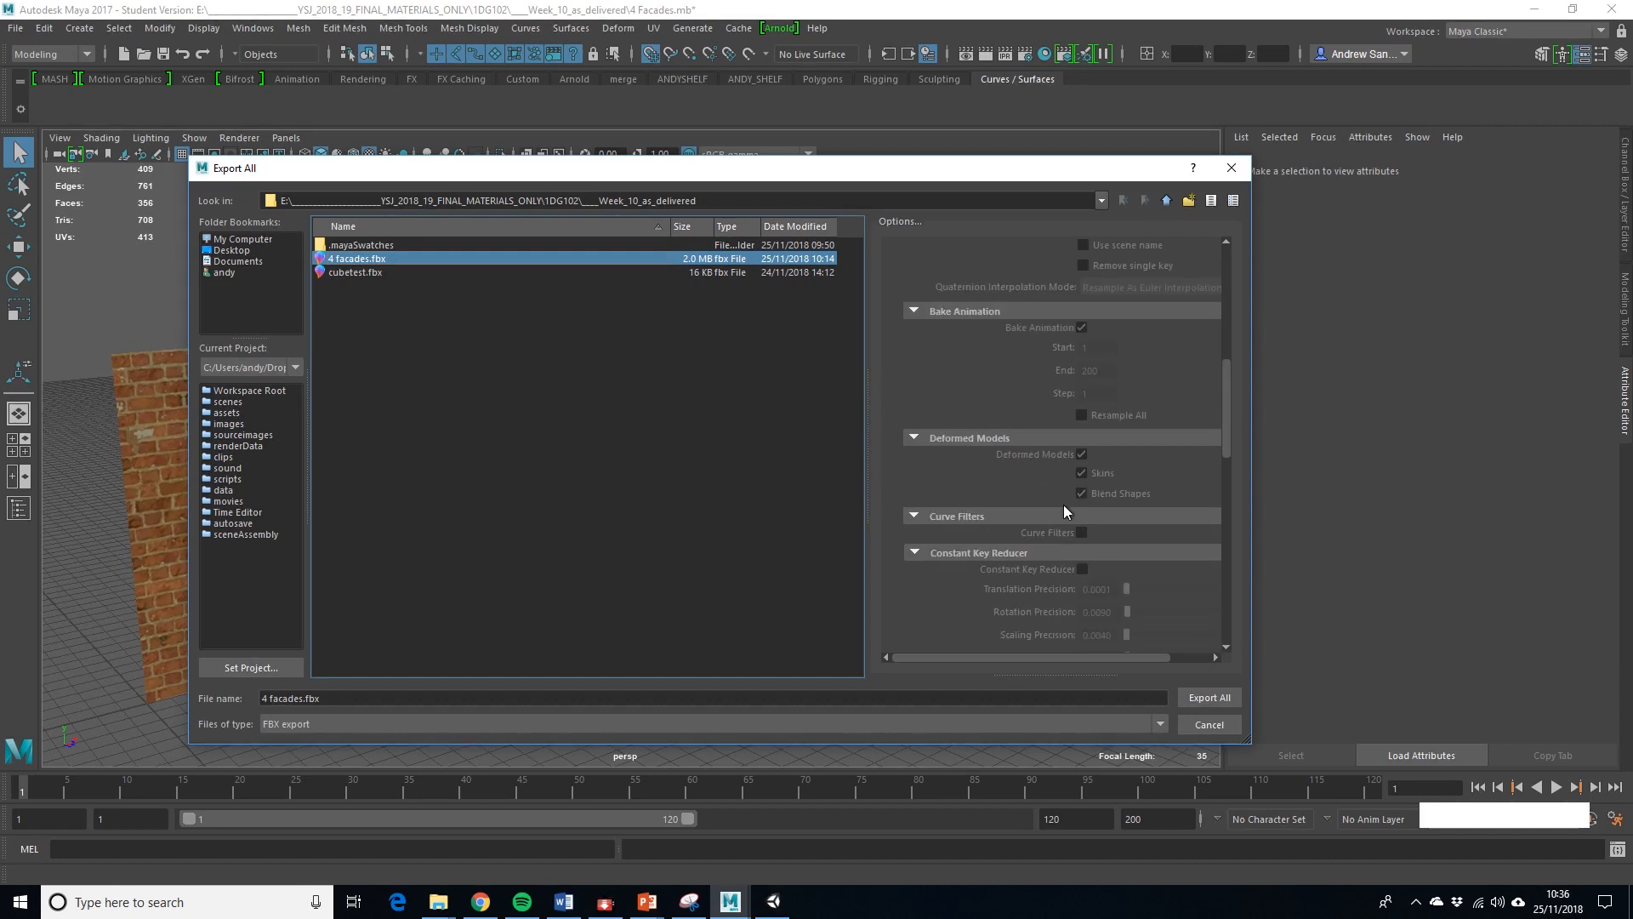
pyautogui.scroll(-3, 1146, 557)
pyautogui.scroll(-2, 1136, 555)
pyautogui.scroll(-1, 1114, 558)
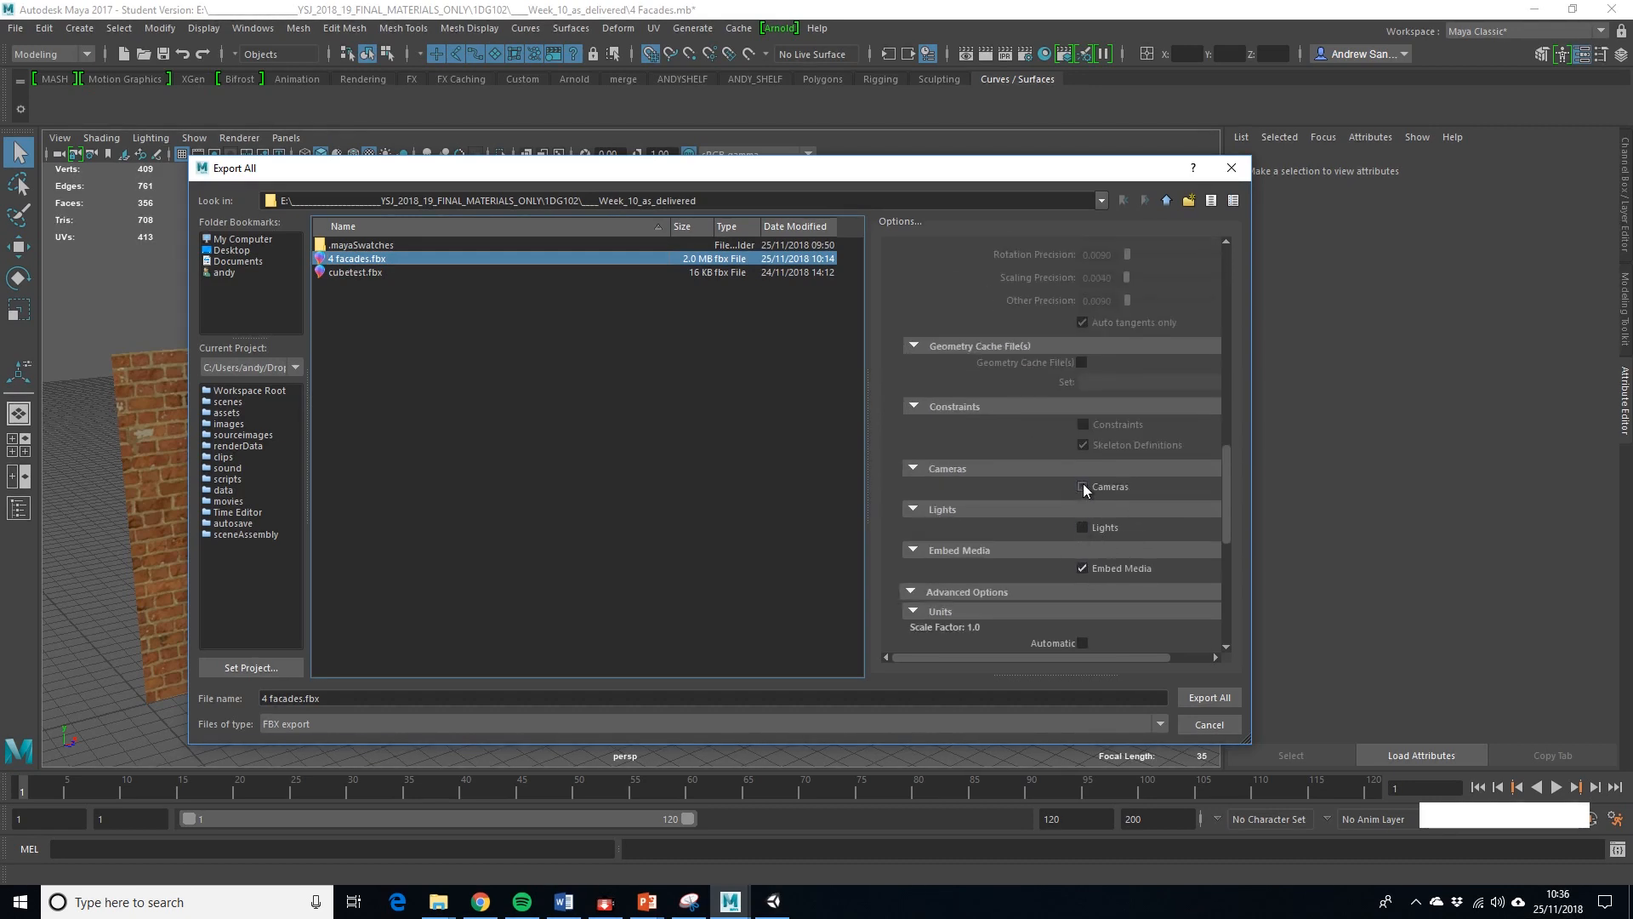
pyautogui.scroll(-3, 1088, 503)
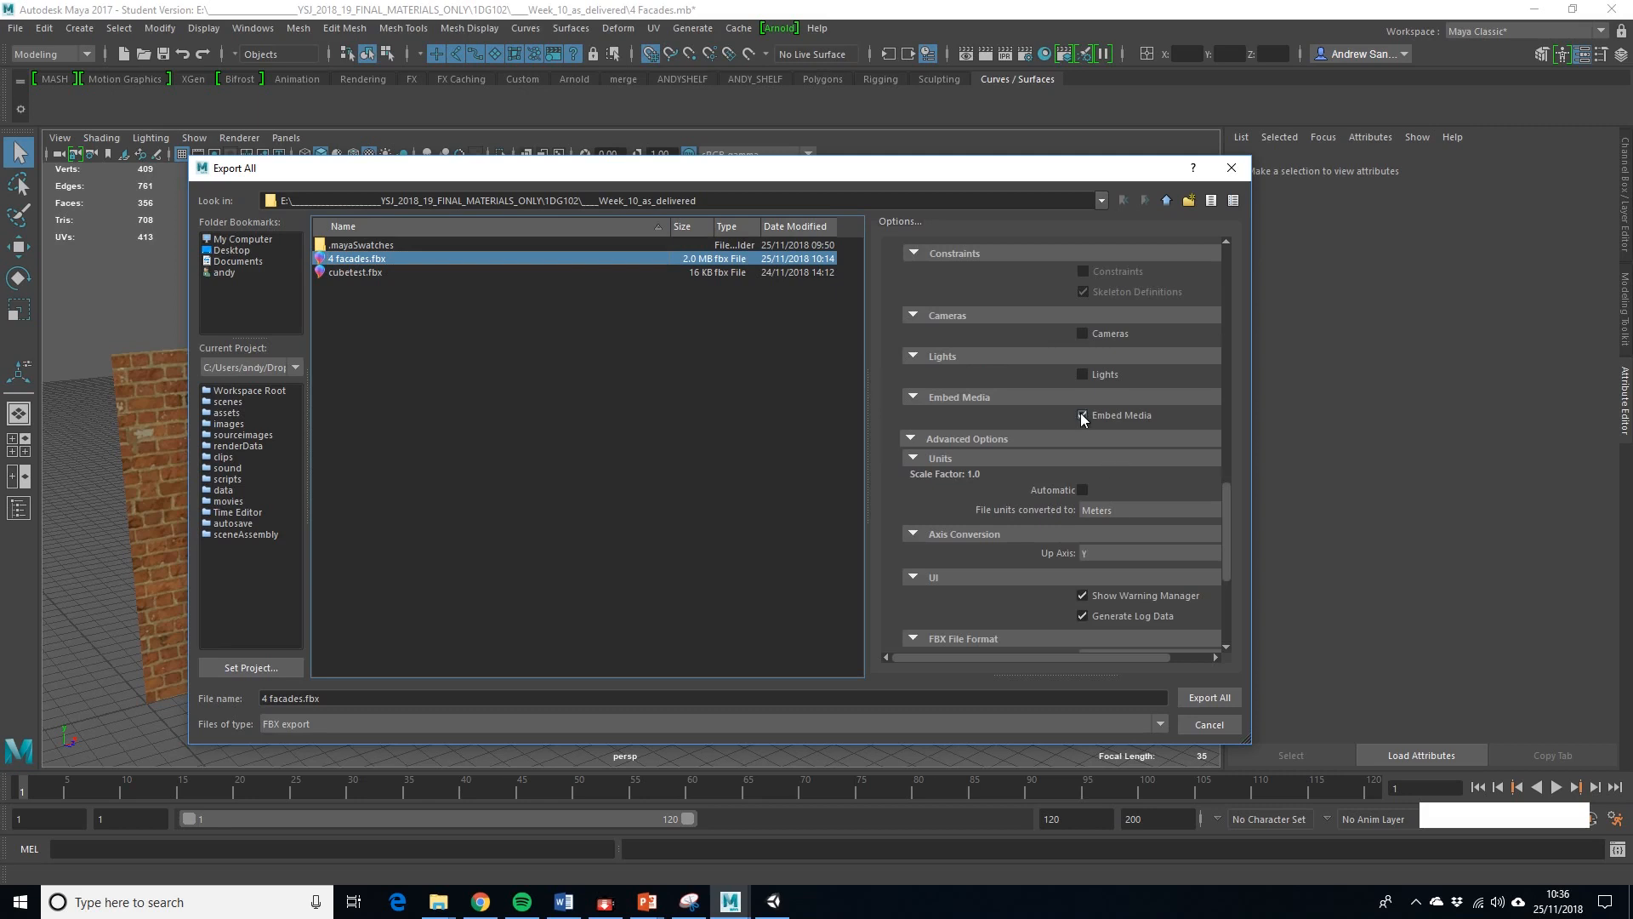
pyautogui.scroll(-2, 1106, 441)
pyautogui.scroll(-3, 1105, 441)
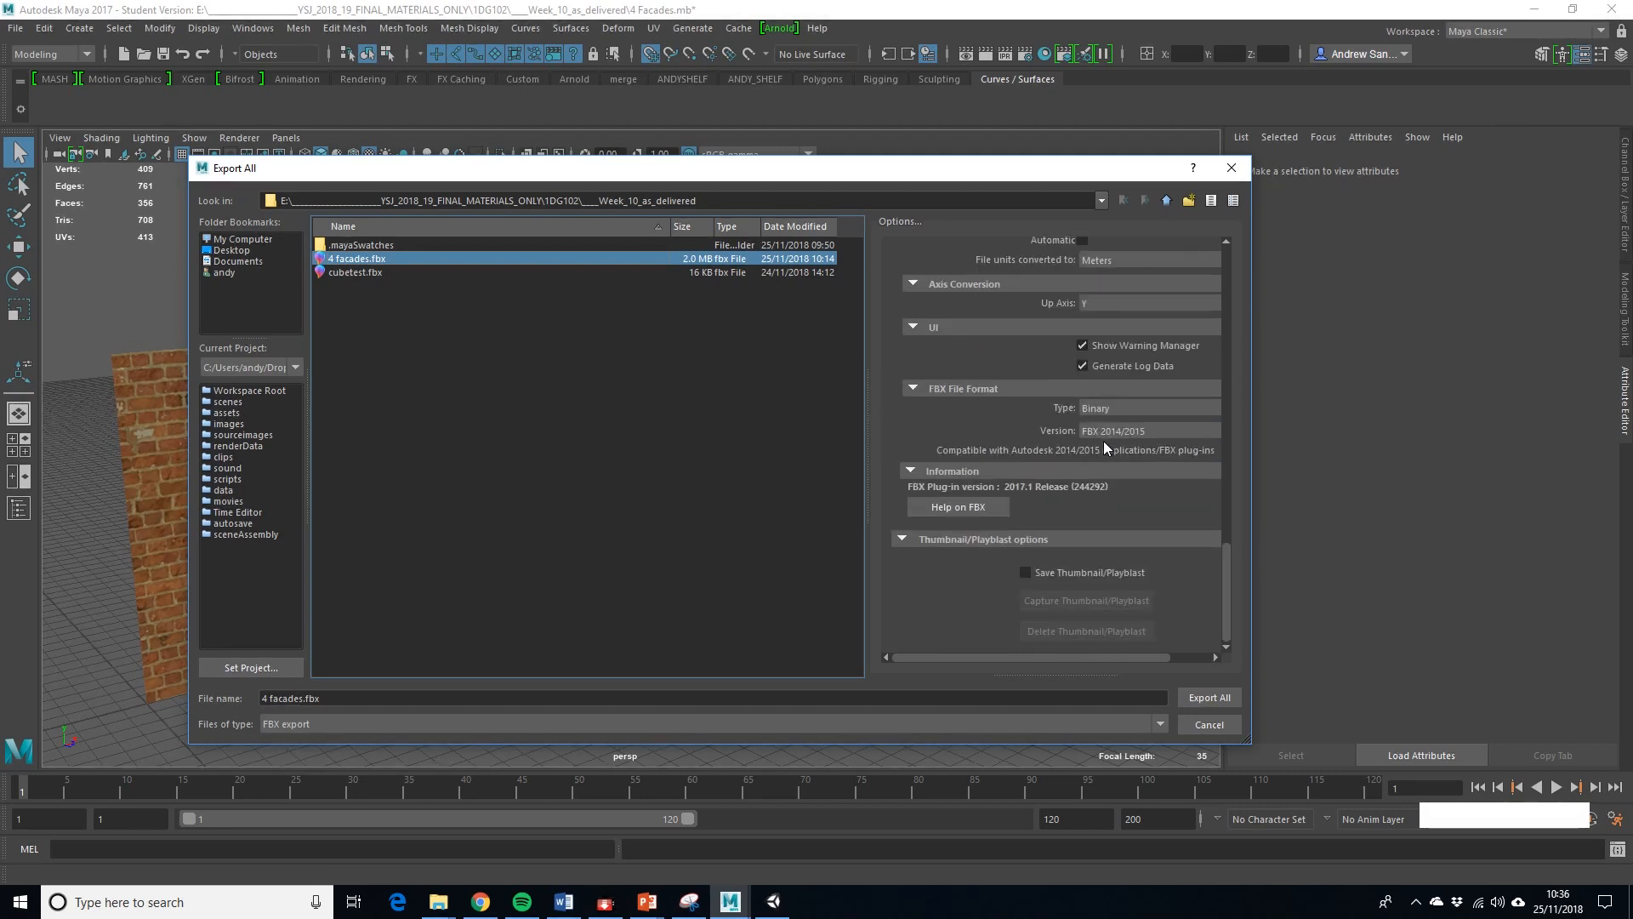
# Export the whole scene to 4 facades.fbx, replacing the existing file.
pyautogui.click(1209, 698)
pyautogui.click(708, 486)
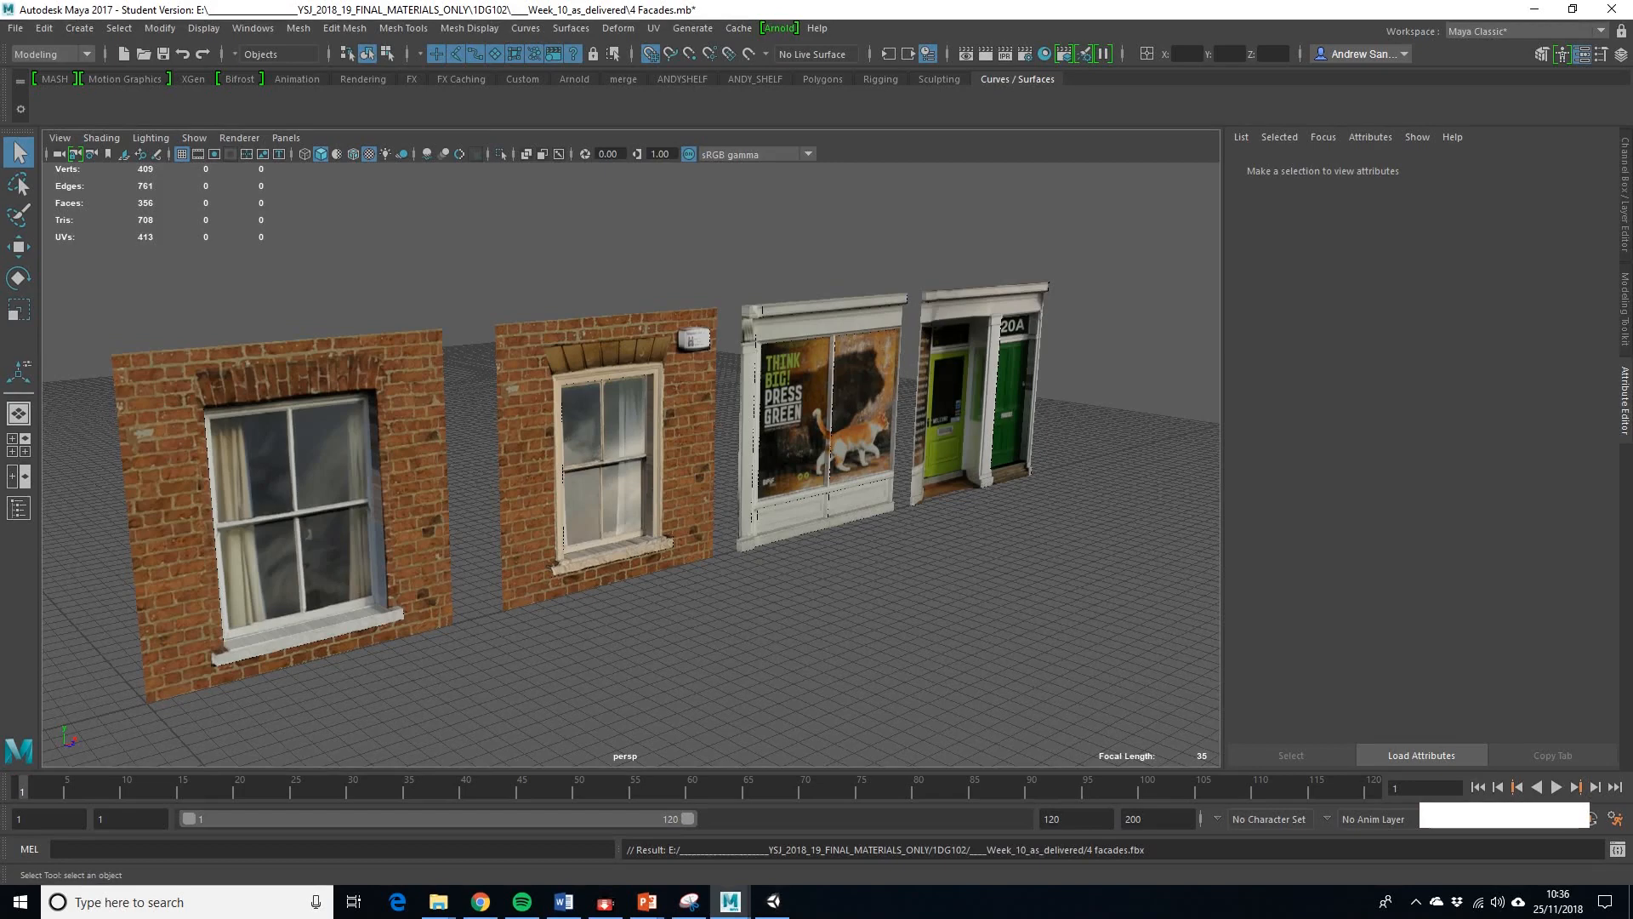
pyautogui.click(522, 902)
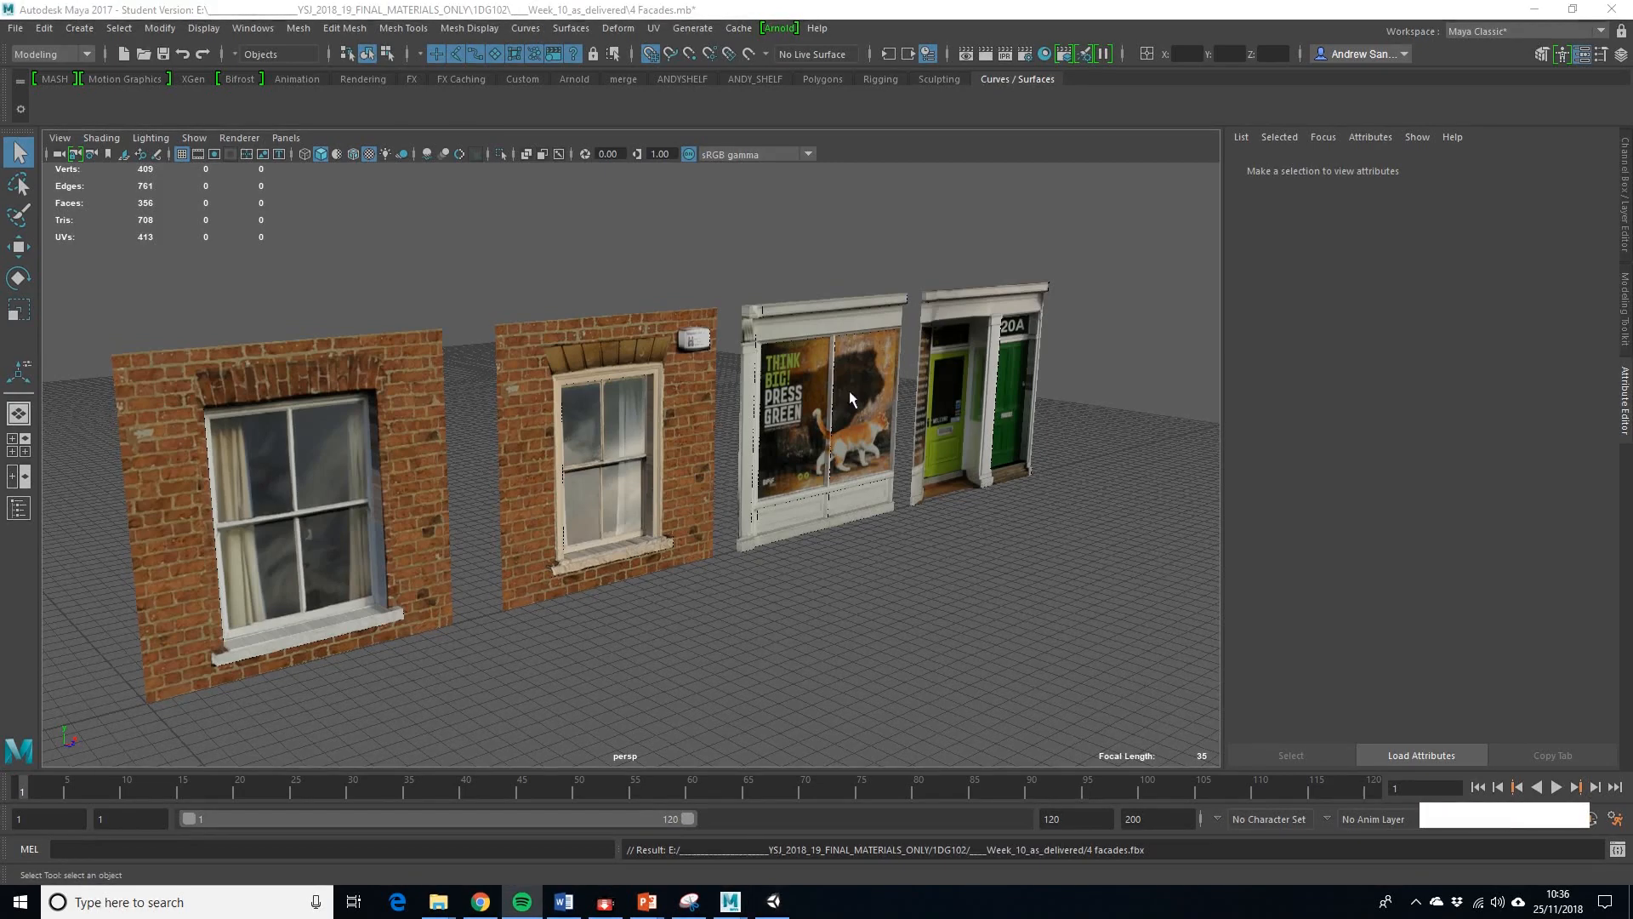
# Switch to Unity and import 4 facades.fbx from the file explorer into the Models folder of ANDY_ASSETS, opening that folder.
pyautogui.click(773, 900)
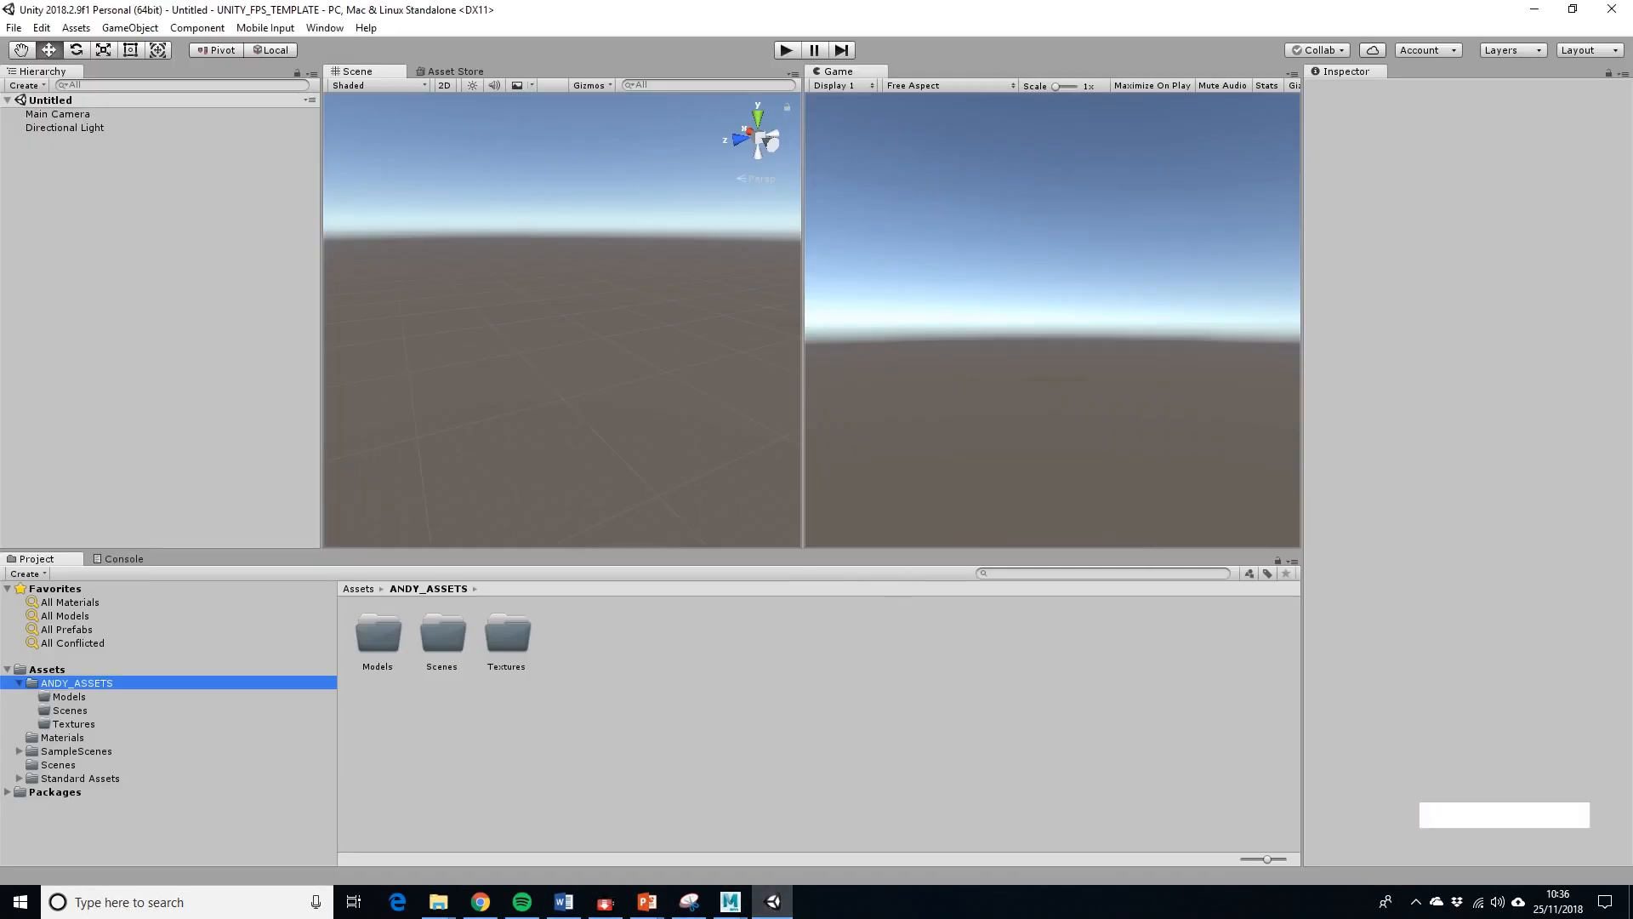
pyautogui.click(439, 902)
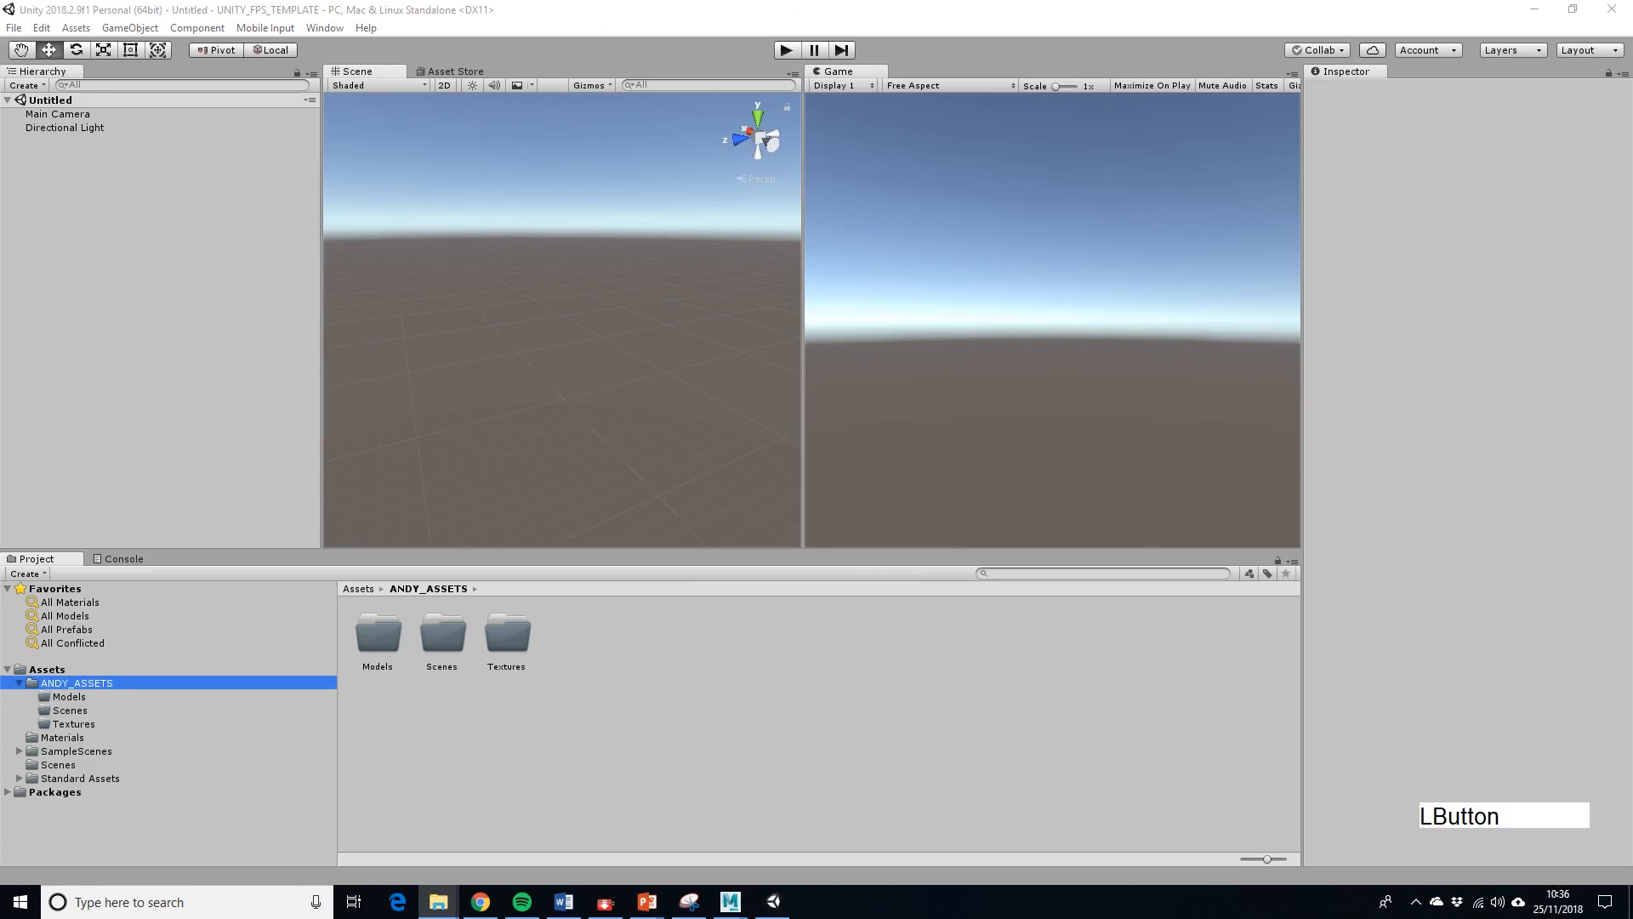
pyautogui.moveTo(569, 91); pyautogui.dragTo(667, 208)
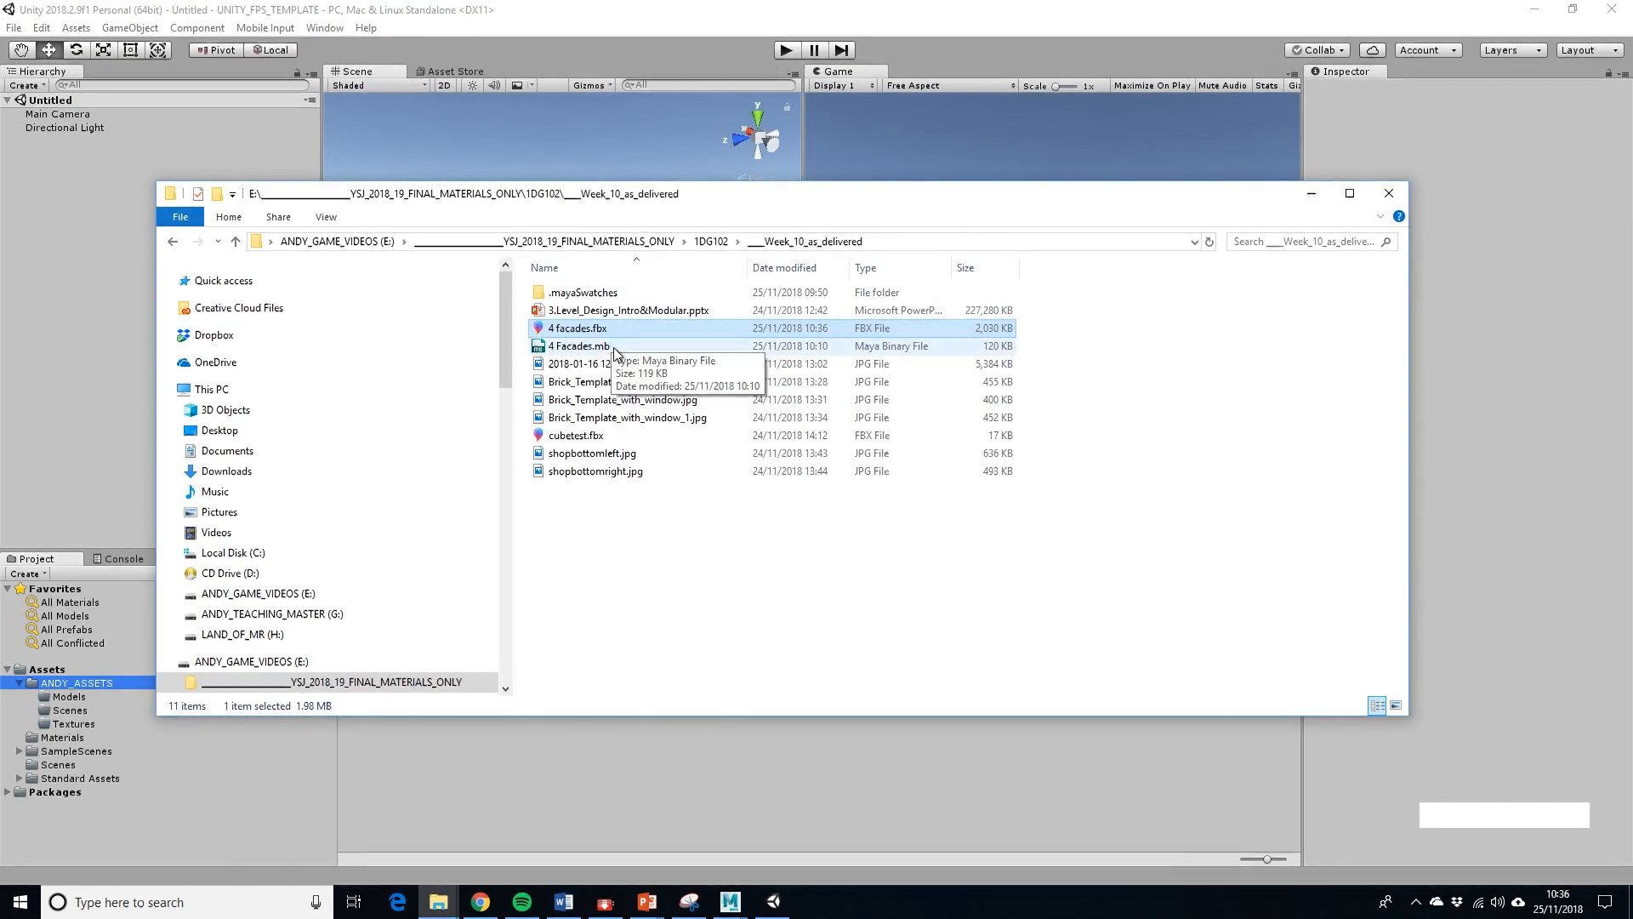
pyautogui.moveTo(739, 200); pyautogui.dragTo(867, 0)
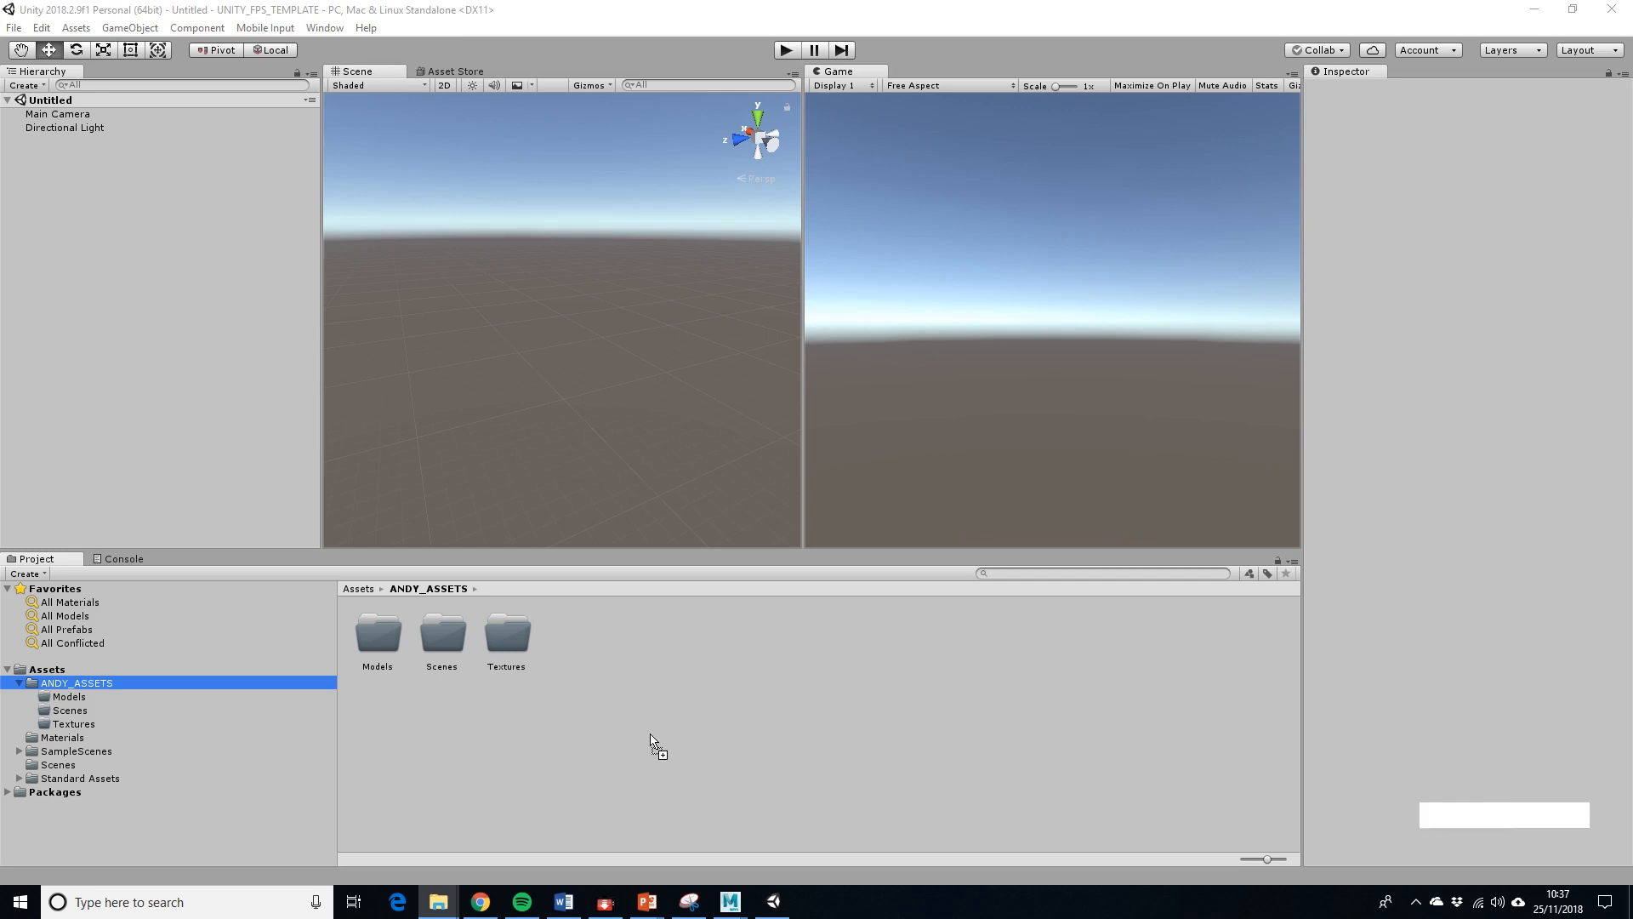
pyautogui.moveTo(650, 735); pyautogui.dragTo(390, 647)
pyautogui.doubleClick(387, 641)
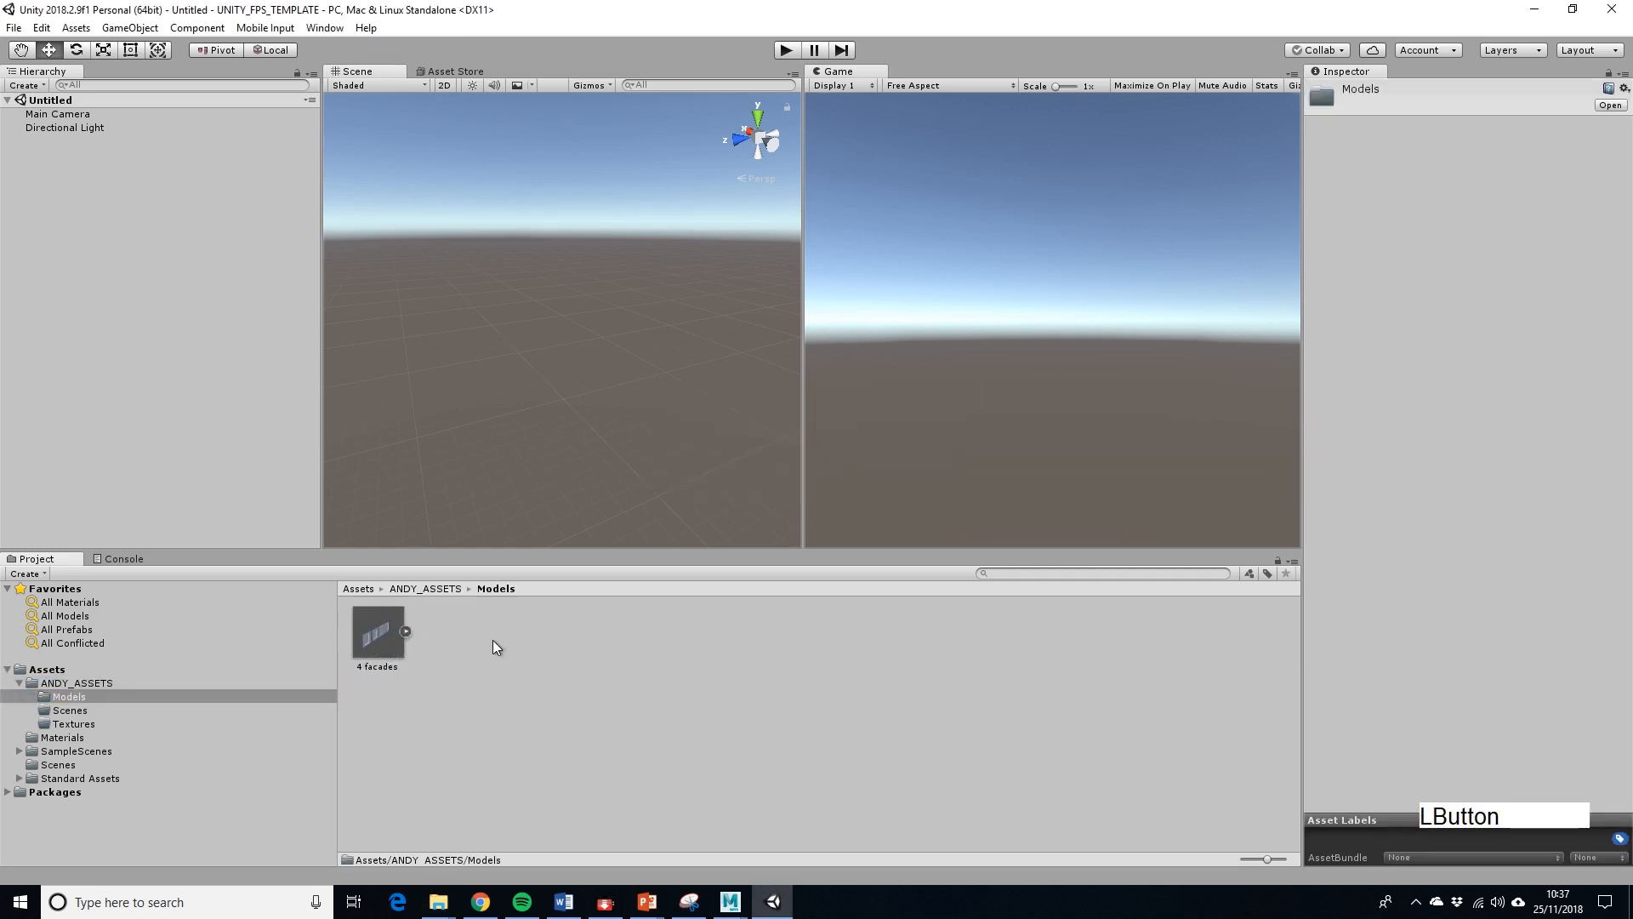
pyautogui.click(450, 696)
# Place the 4 facades model in the scene and reset its position to the origin.
pyautogui.moveTo(390, 645); pyautogui.dragTo(464, 316)
pyautogui.keyDown('alt'); pyautogui.moveTo(408, 383); pyautogui.dragTo(417, 298); pyautogui.keyUp('alt')
pyautogui.keyDown('alt'); pyautogui.moveTo(477, 306); pyautogui.dragTo(936, 223, button='middle'); pyautogui.keyUp('alt')
pyautogui.keyDown('alt'); pyautogui.moveTo(663, 345); pyautogui.dragTo(668, 411, button='middle'); pyautogui.keyUp('alt')
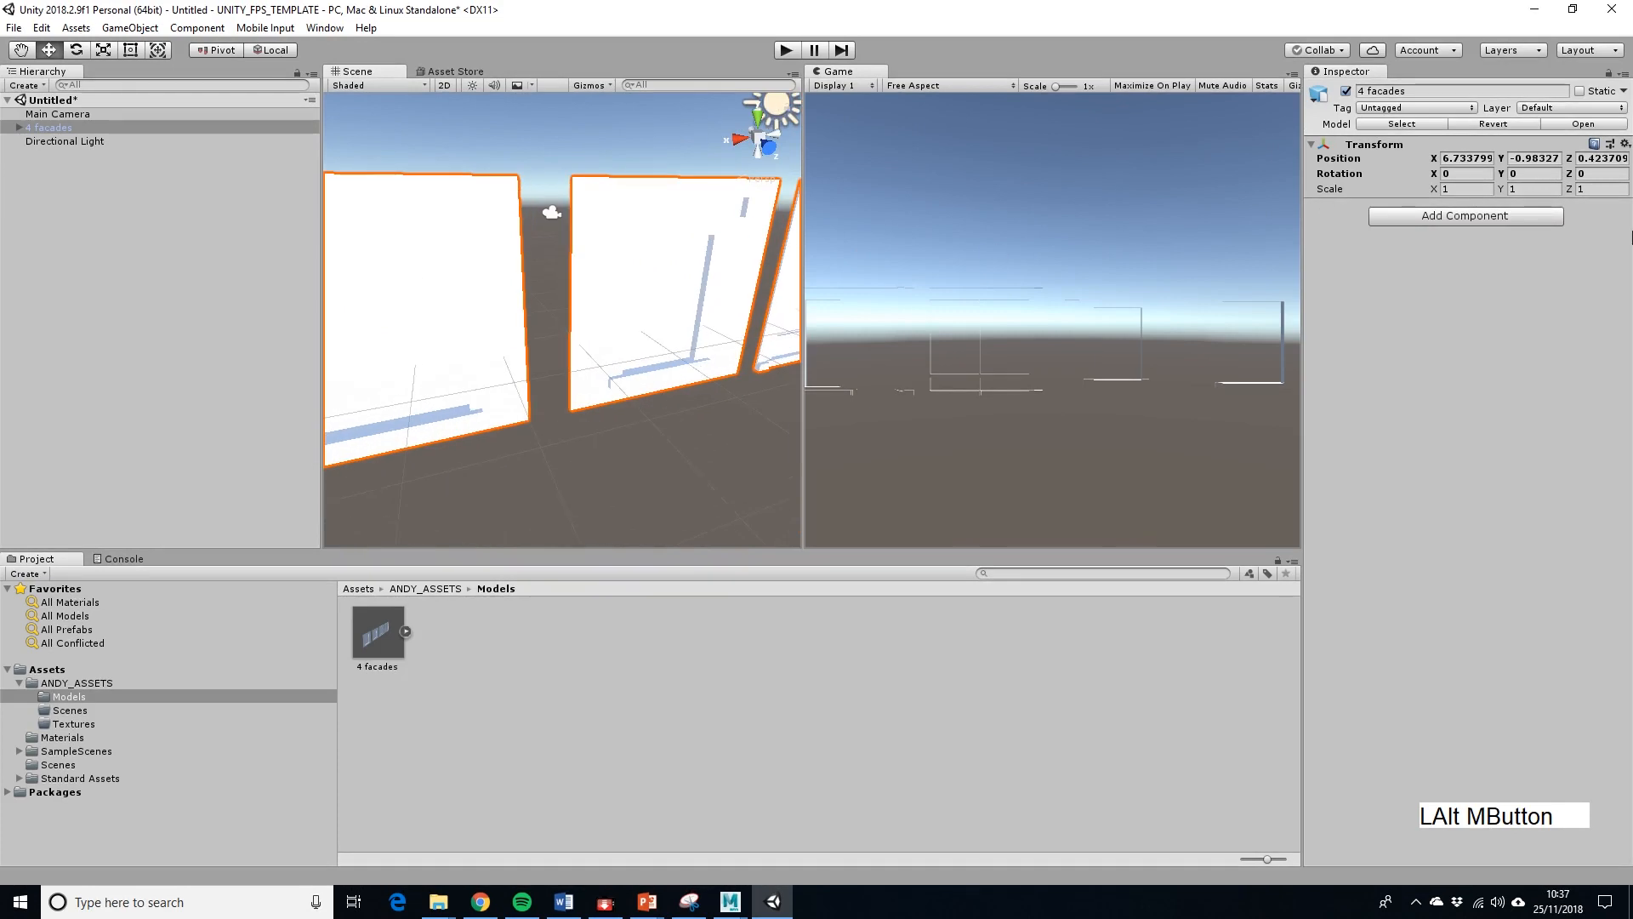
pyautogui.click(1625, 144)
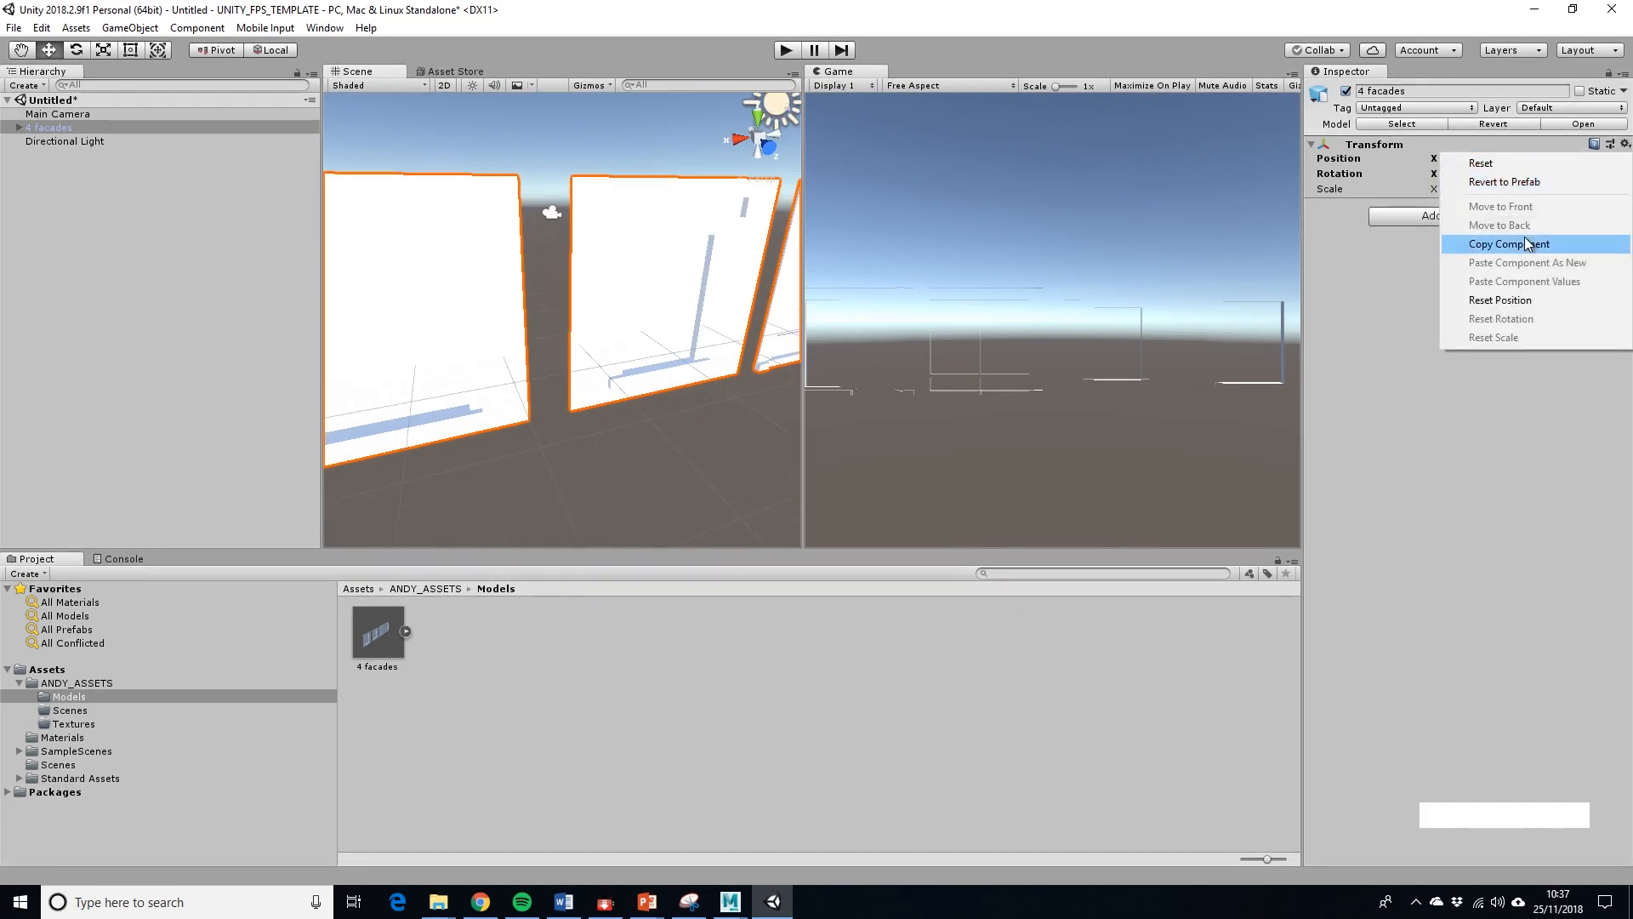
pyautogui.click(1523, 300)
pyautogui.keyDown('alt'); pyautogui.moveTo(791, 323); pyautogui.dragTo(529, 383, button='middle'); pyautogui.keyUp('alt')
pyautogui.keyDown('alt'); pyautogui.moveTo(529, 383); pyautogui.dragTo(561, 332); pyautogui.keyUp('alt')
pyautogui.keyDown('alt'); pyautogui.moveTo(348, 248); pyautogui.dragTo(448, 235, button='middle'); pyautogui.keyUp('alt')
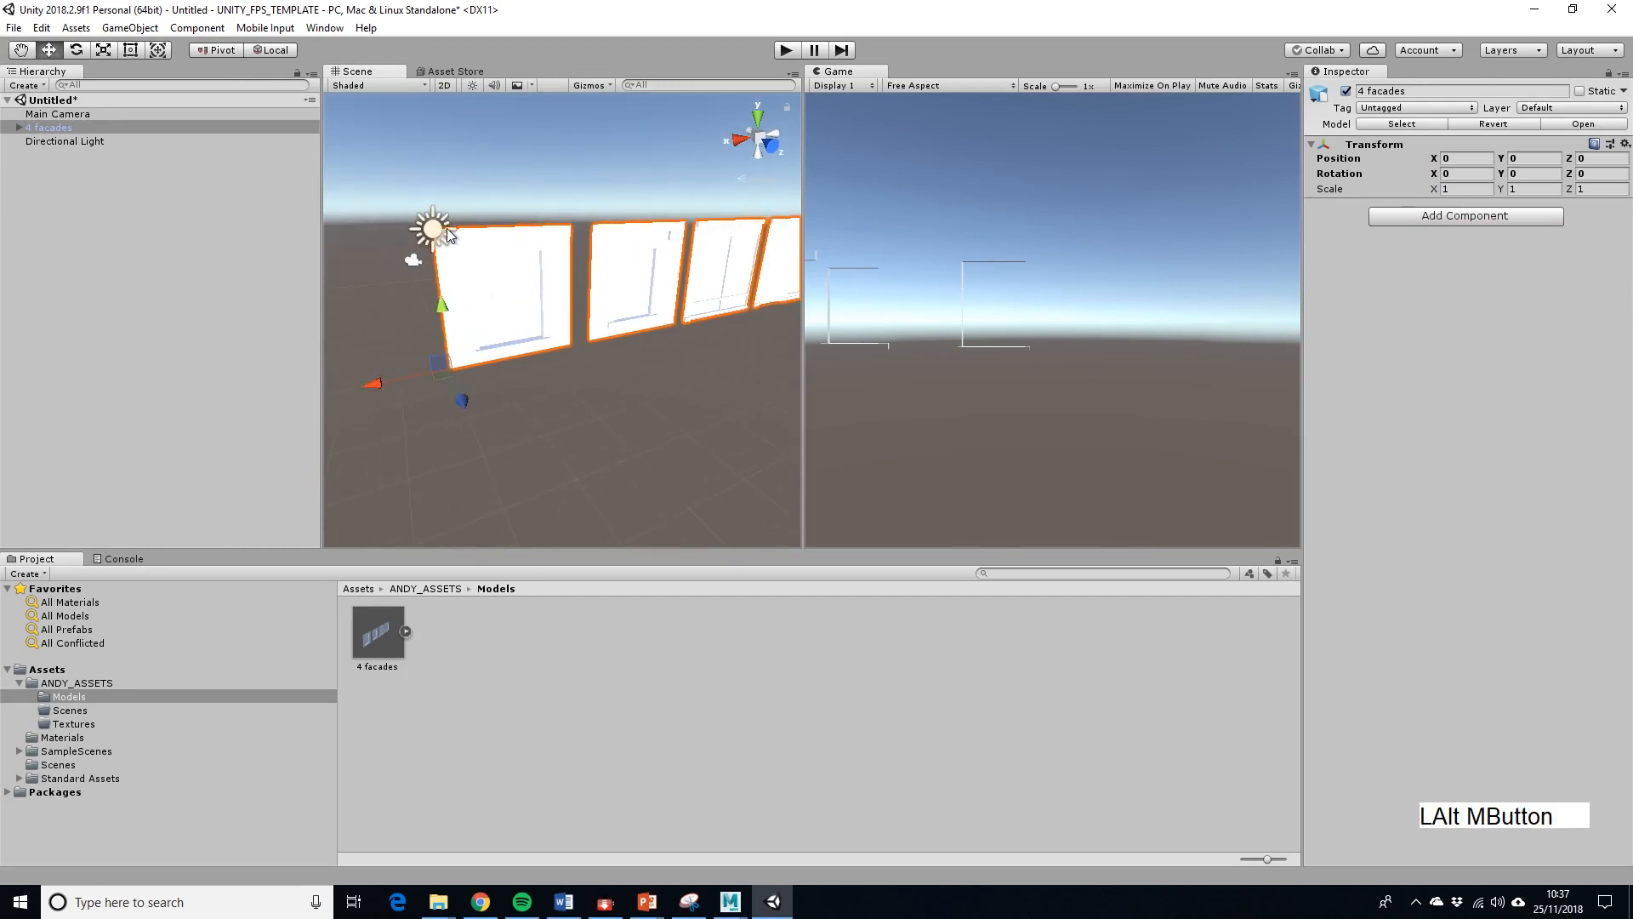
# Expand 4 facades in the scene and create prefabs from pCube1 and pCube2 in the Models folder.
pyautogui.click(19, 126)
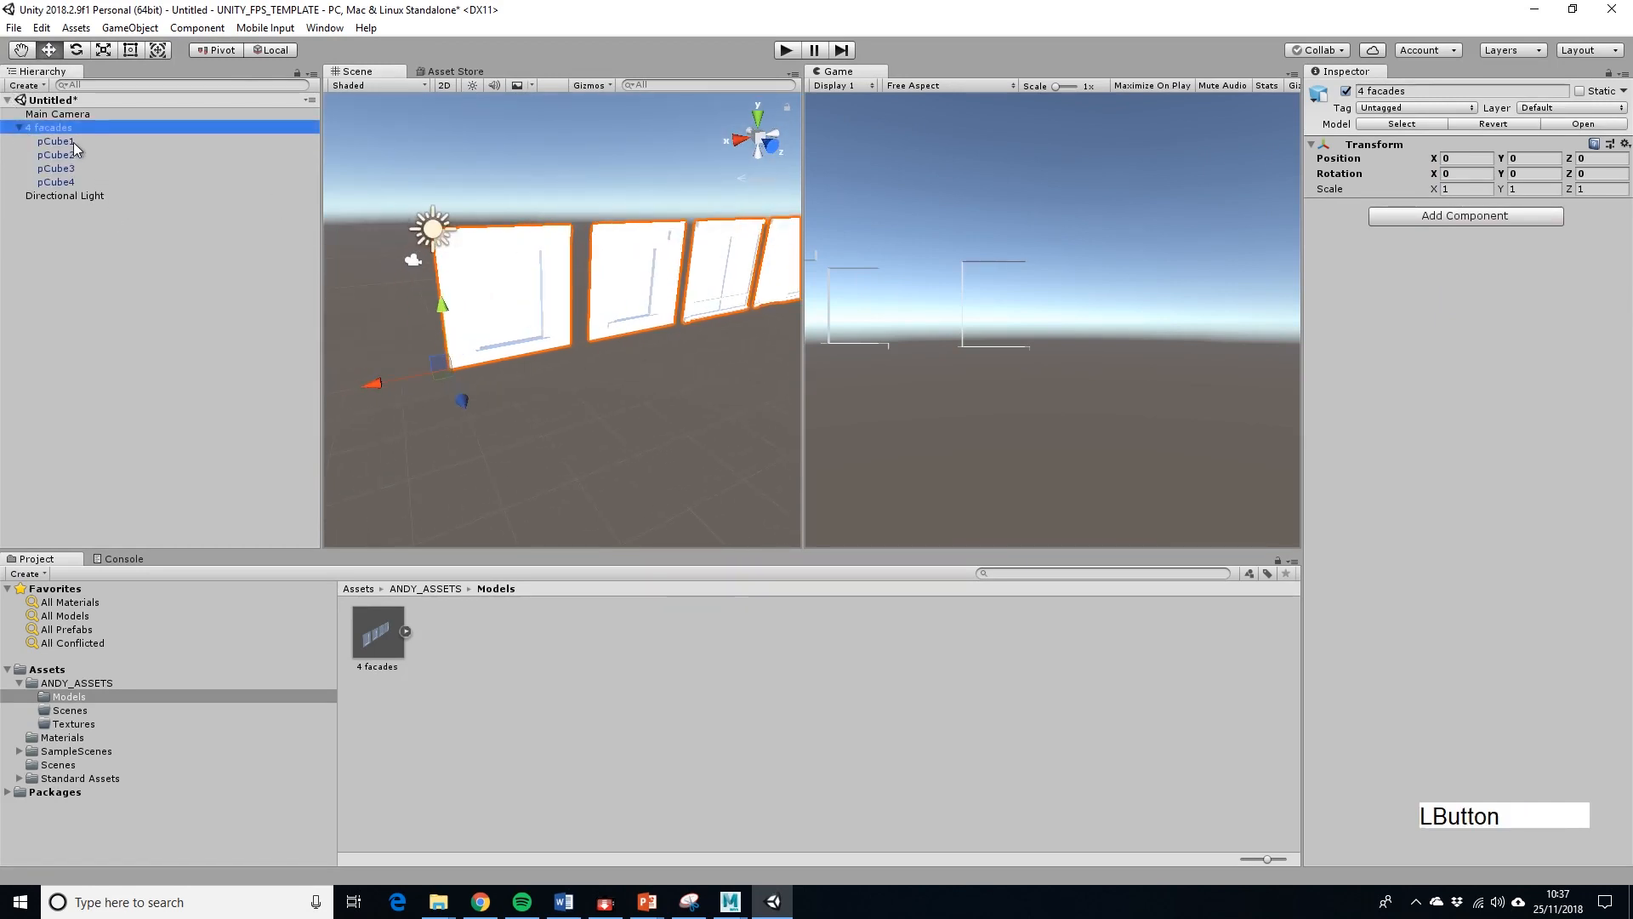
pyautogui.click(74, 142)
pyautogui.click(545, 281)
pyautogui.click(543, 333)
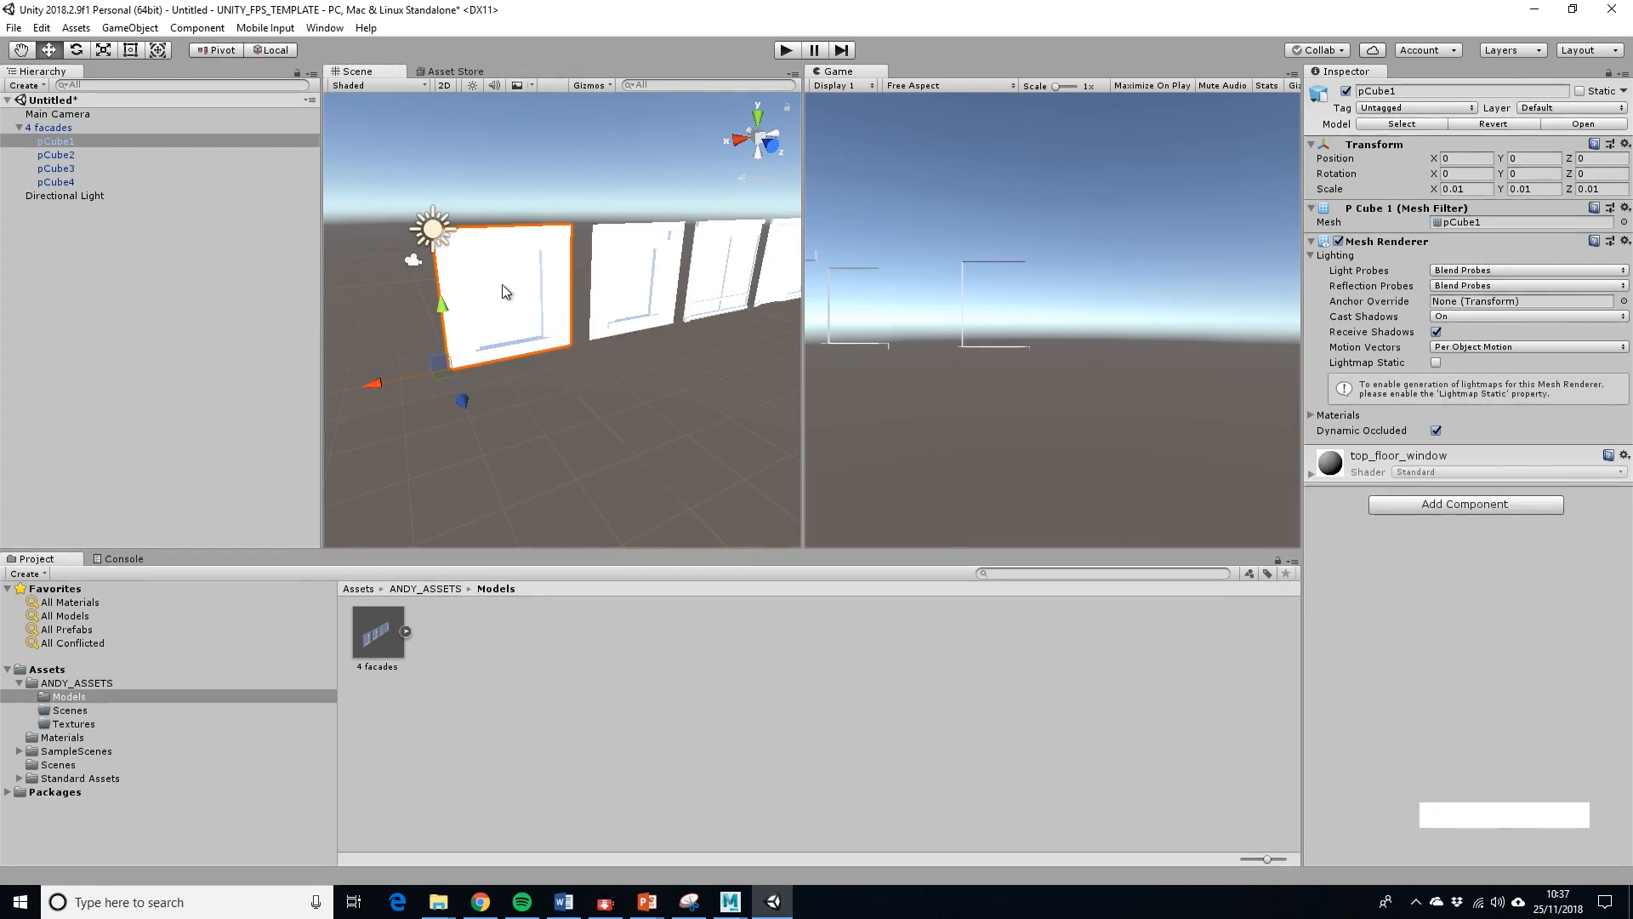
pyautogui.moveTo(73, 141); pyautogui.dragTo(565, 667)
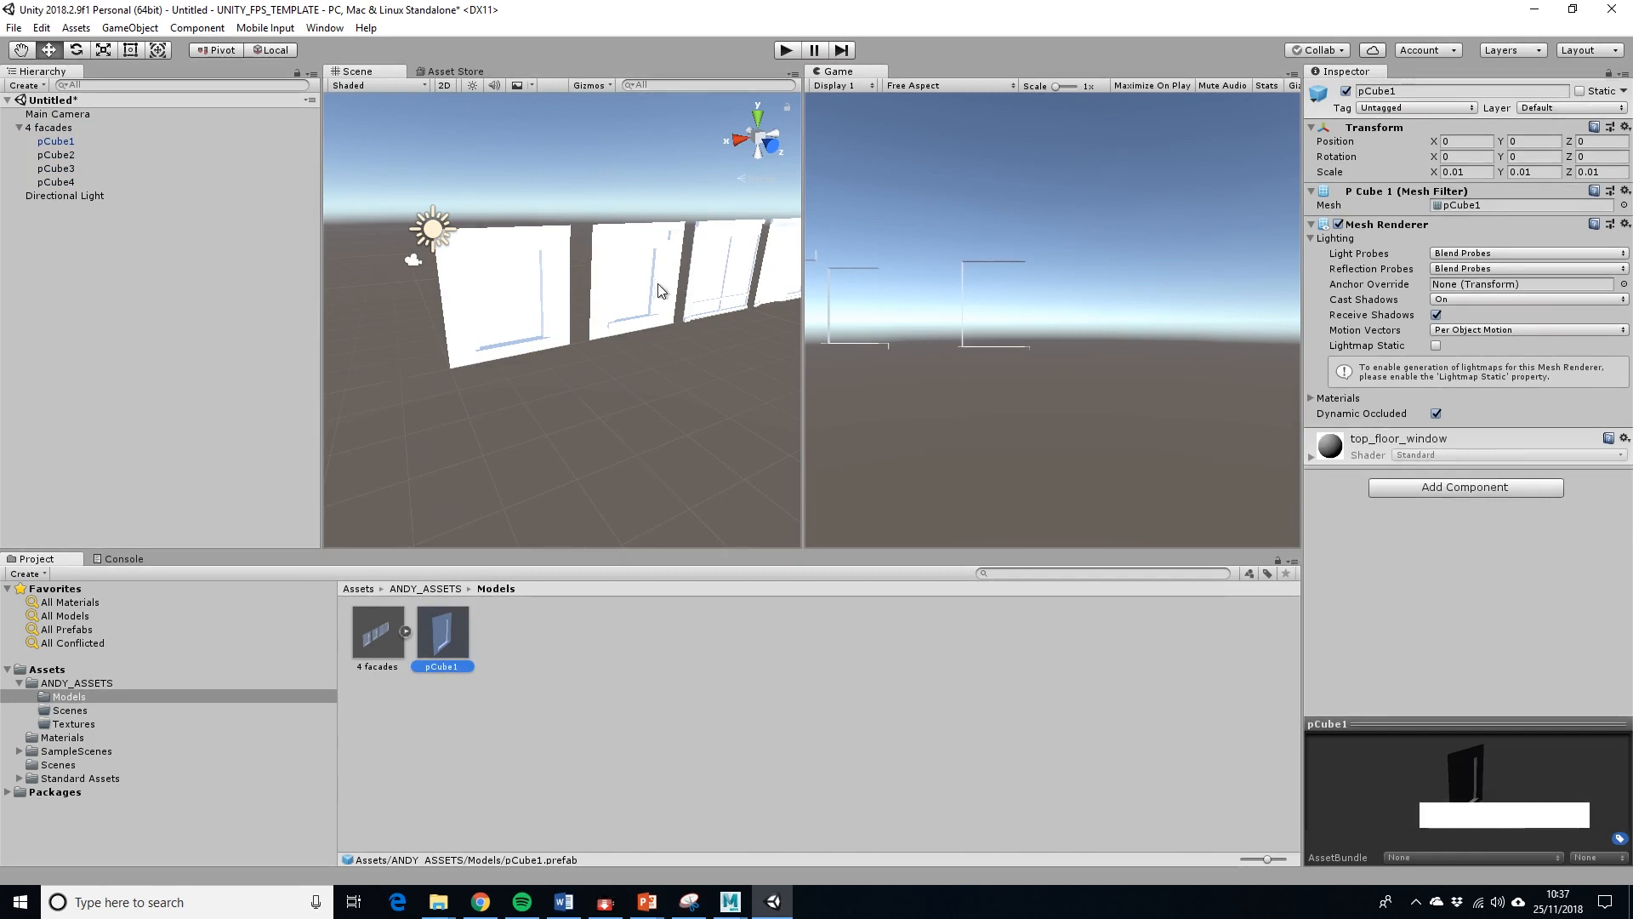
pyautogui.click(661, 291)
pyautogui.moveTo(56, 155); pyautogui.dragTo(523, 642)
# Create prefabs from pCube3 and pCube4 in the Models folder.
pyautogui.keyDown('alt'); pyautogui.moveTo(647, 343); pyautogui.dragTo(521, 364, button='middle'); pyautogui.keyUp('alt')
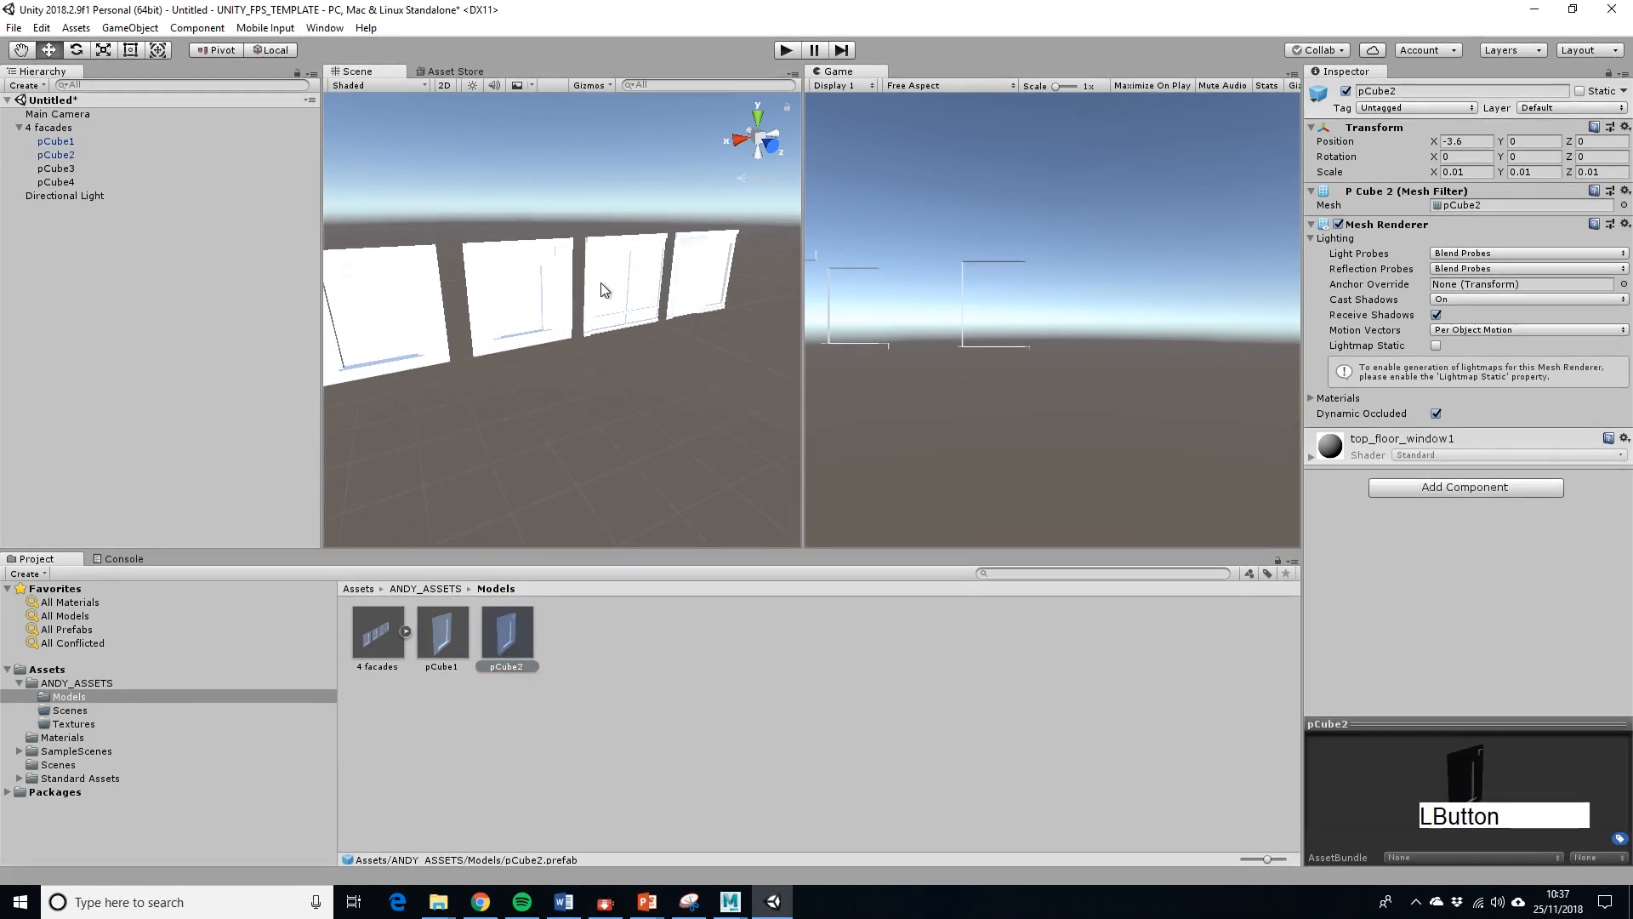
pyautogui.click(604, 290)
pyautogui.moveTo(68, 169); pyautogui.dragTo(571, 647)
pyautogui.click(641, 236)
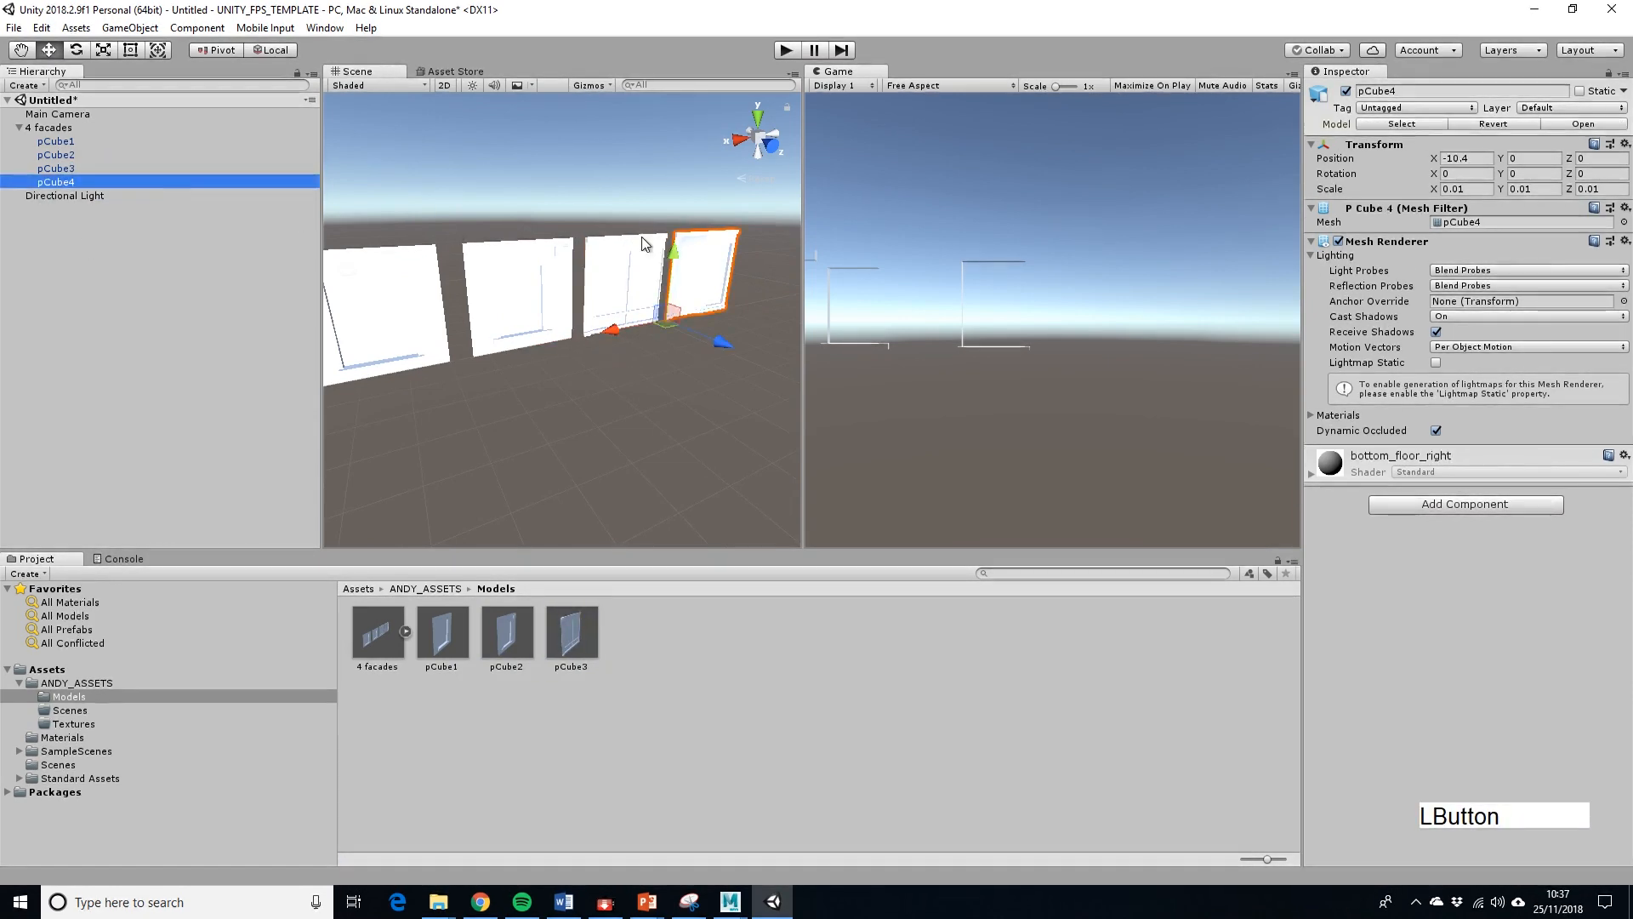
pyautogui.moveTo(55, 182); pyautogui.dragTo(637, 638)
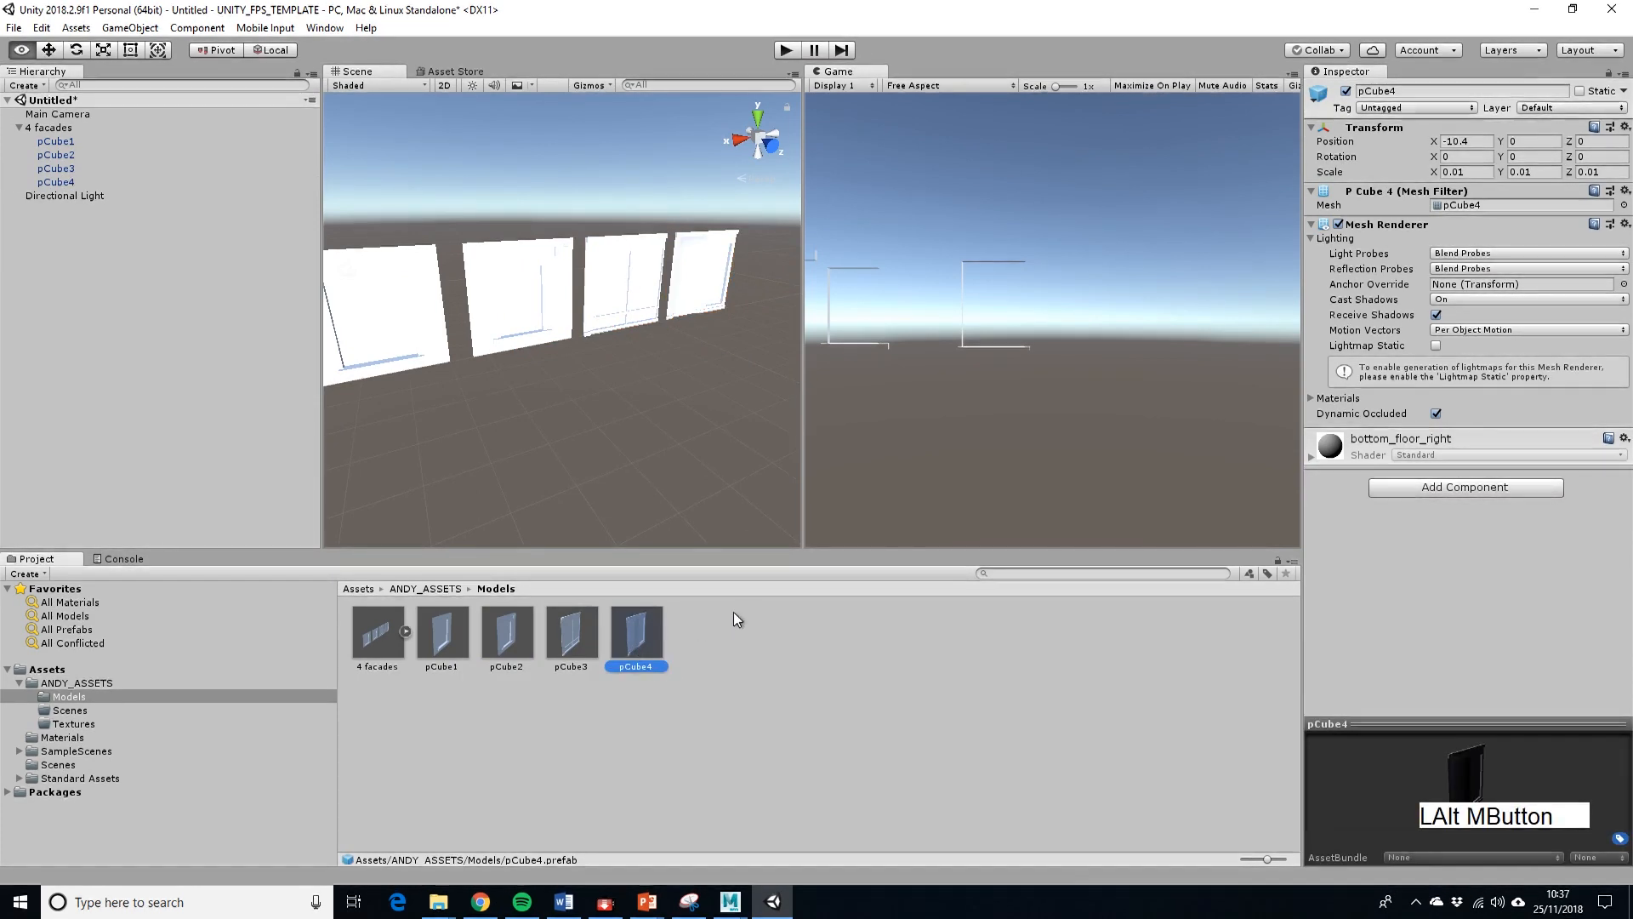
# Place test instances of the pCube3 and pCube4 prefabs in the scene in front of the row of facades.
pyautogui.click(68, 130)
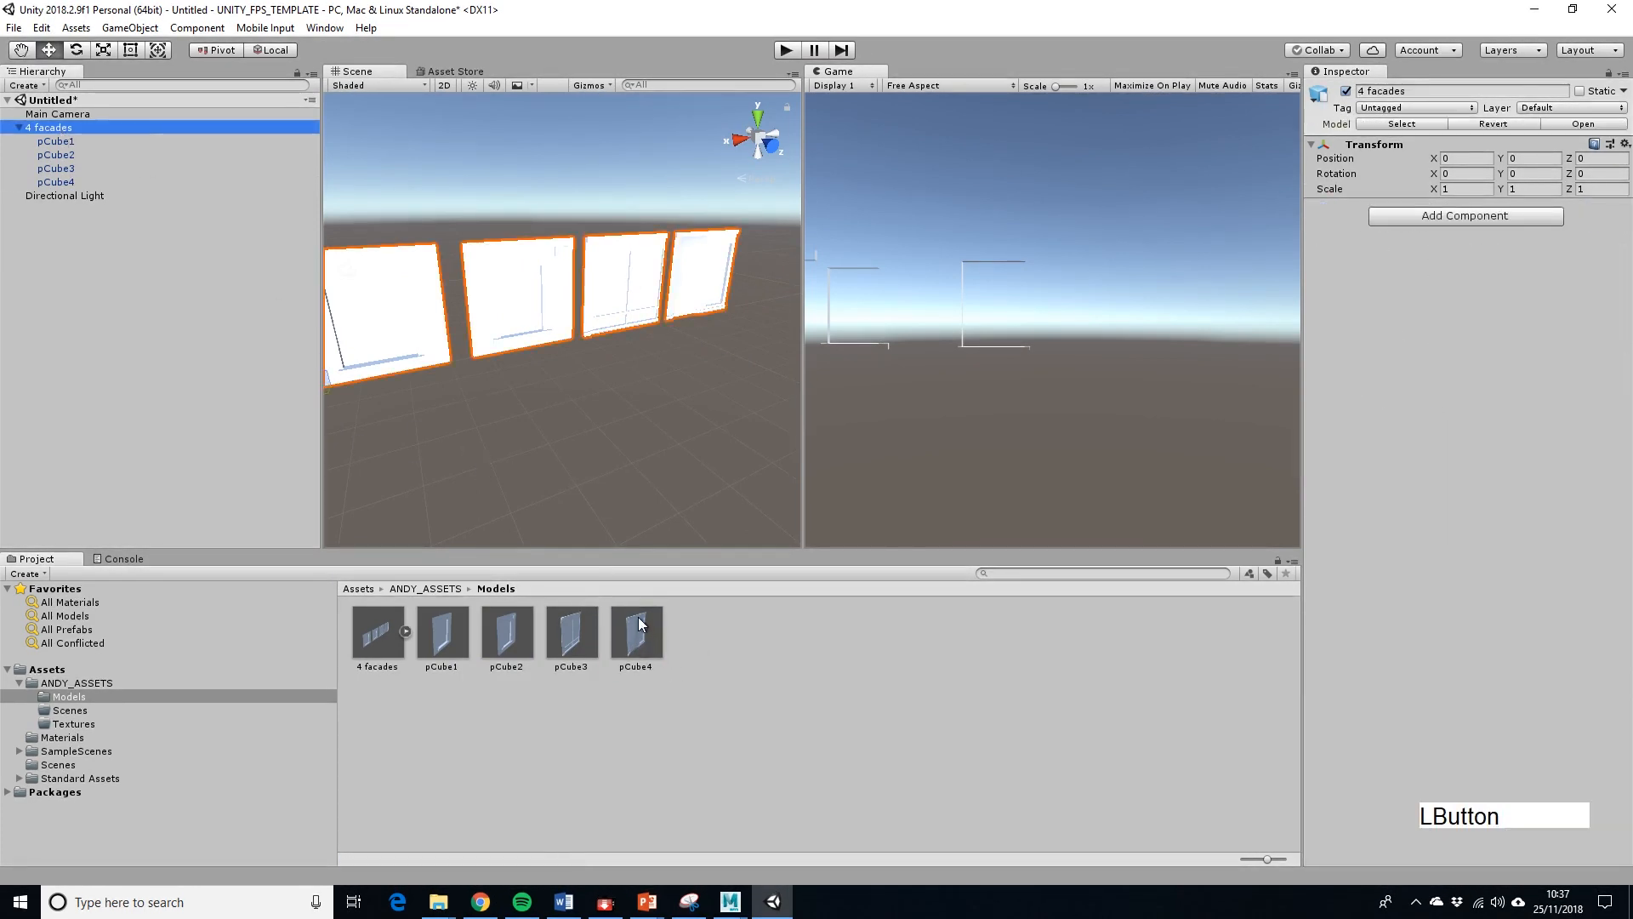
pyautogui.click(443, 638)
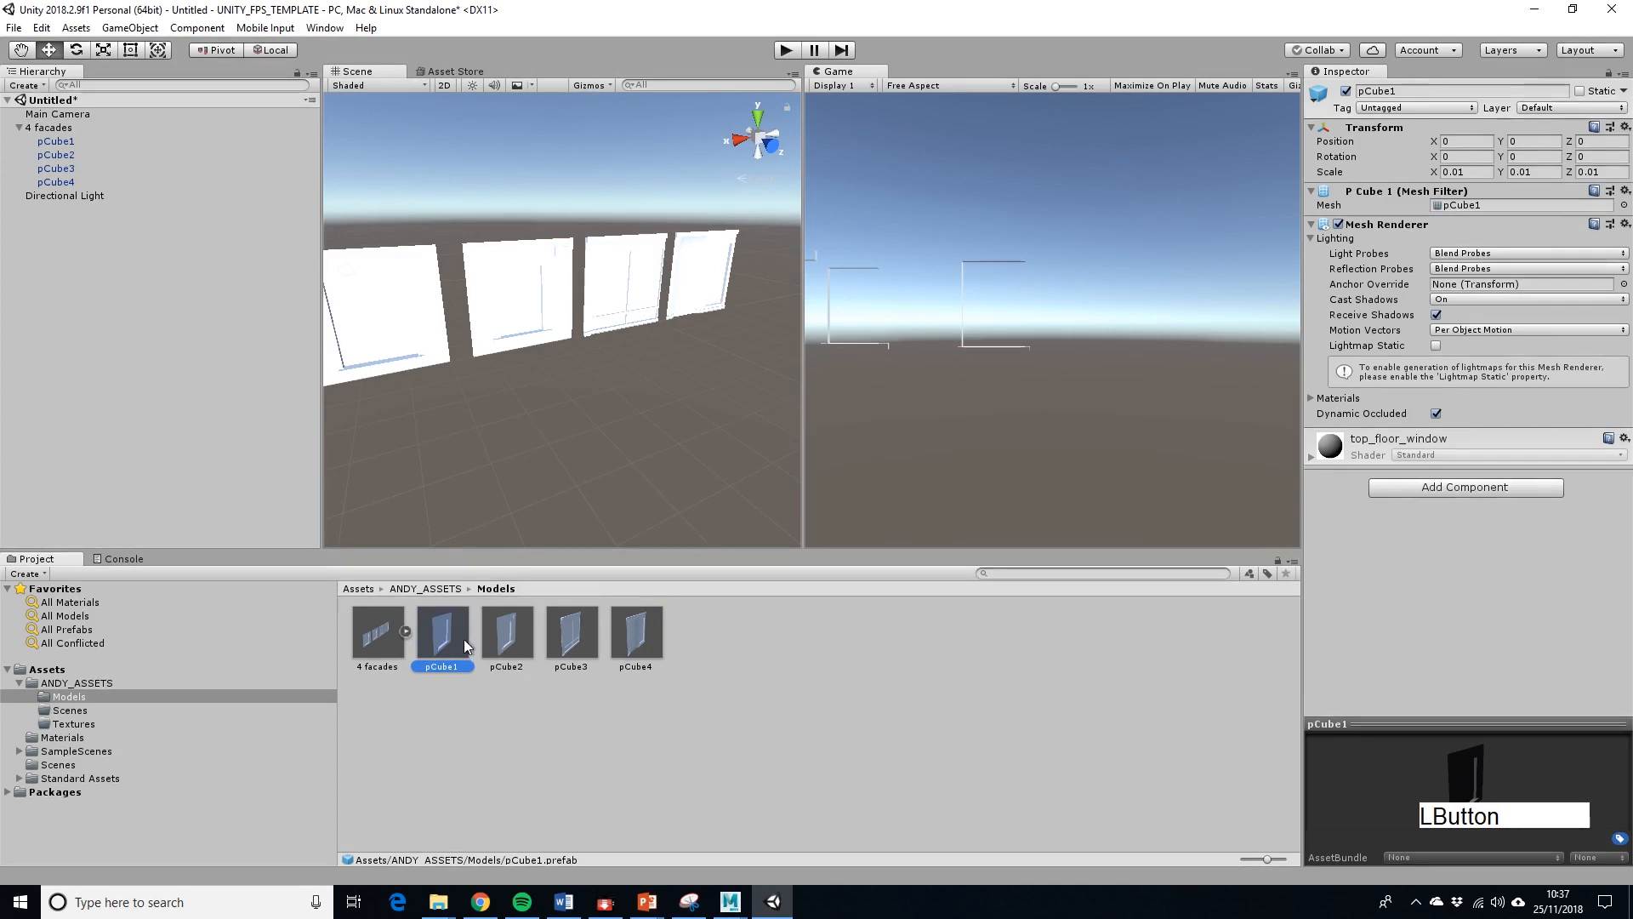
pyautogui.click(591, 666)
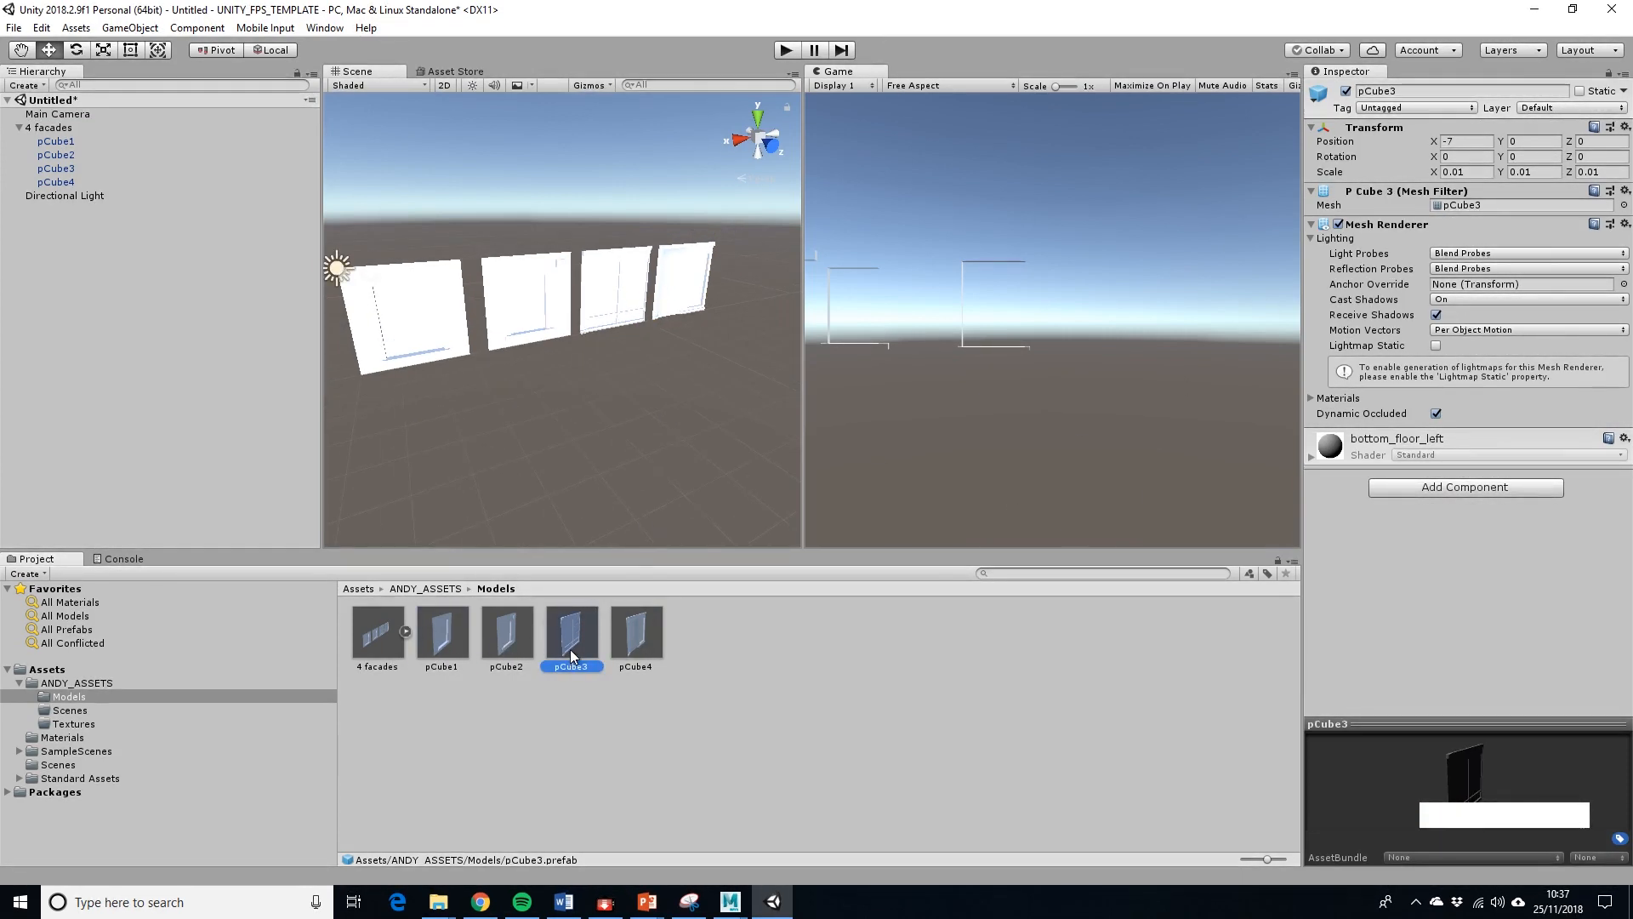
pyautogui.moveTo(571, 655); pyautogui.dragTo(615, 441)
pyautogui.press('alt')
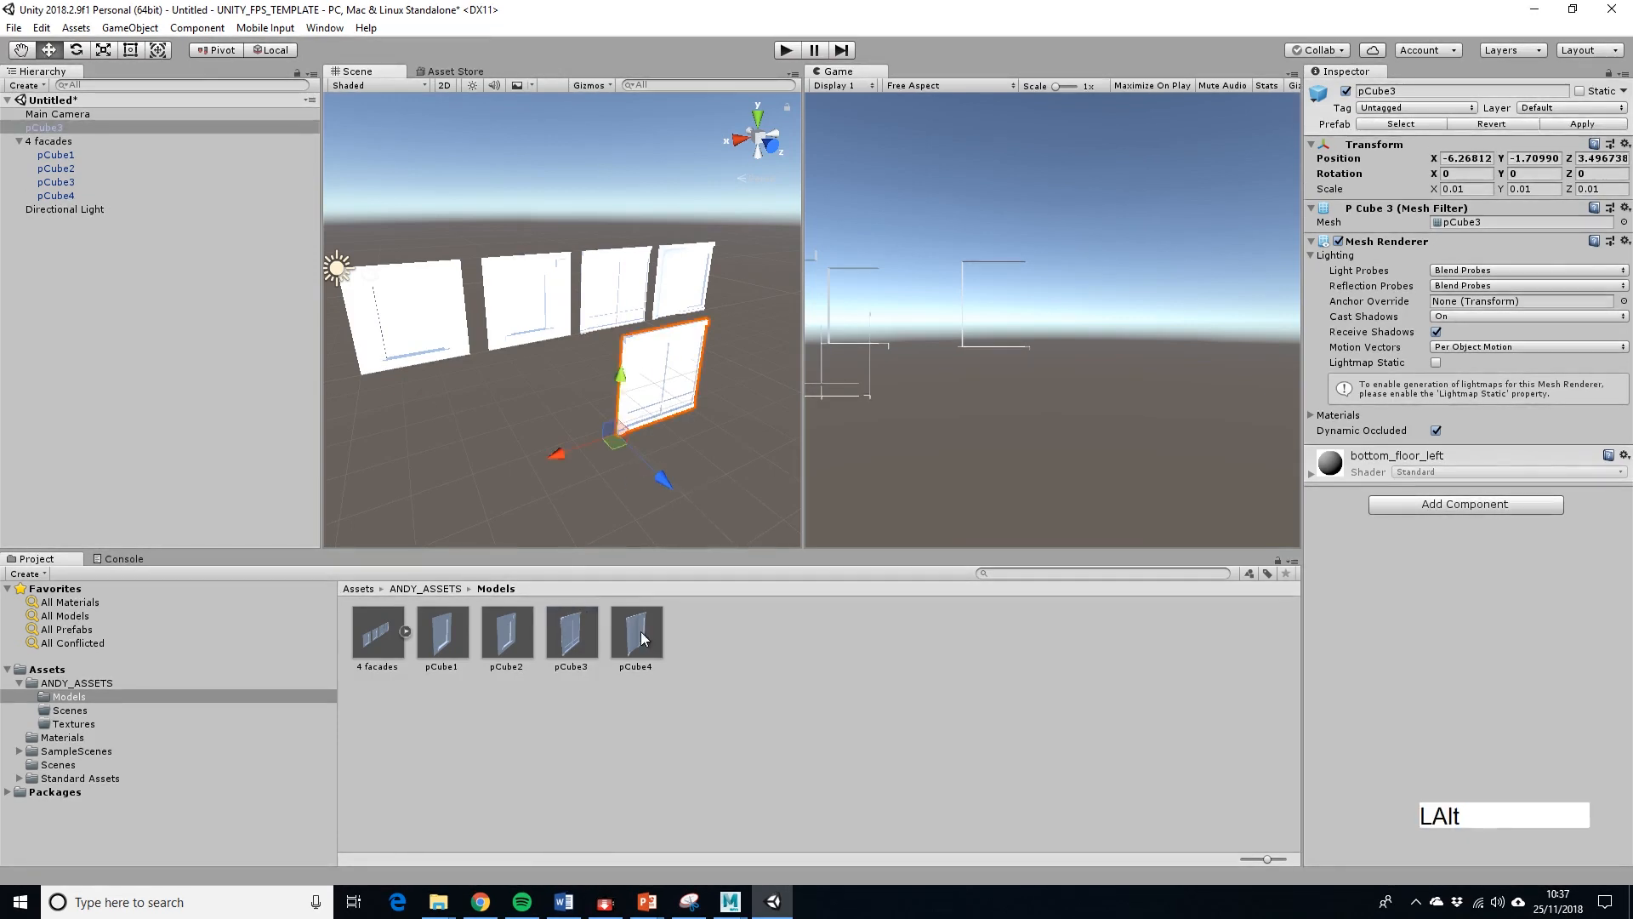
pyautogui.moveTo(641, 632); pyautogui.dragTo(495, 493)
# Delete the two test instances of pCube4 and pCube3 from the scene.
pyautogui.click(655, 411)
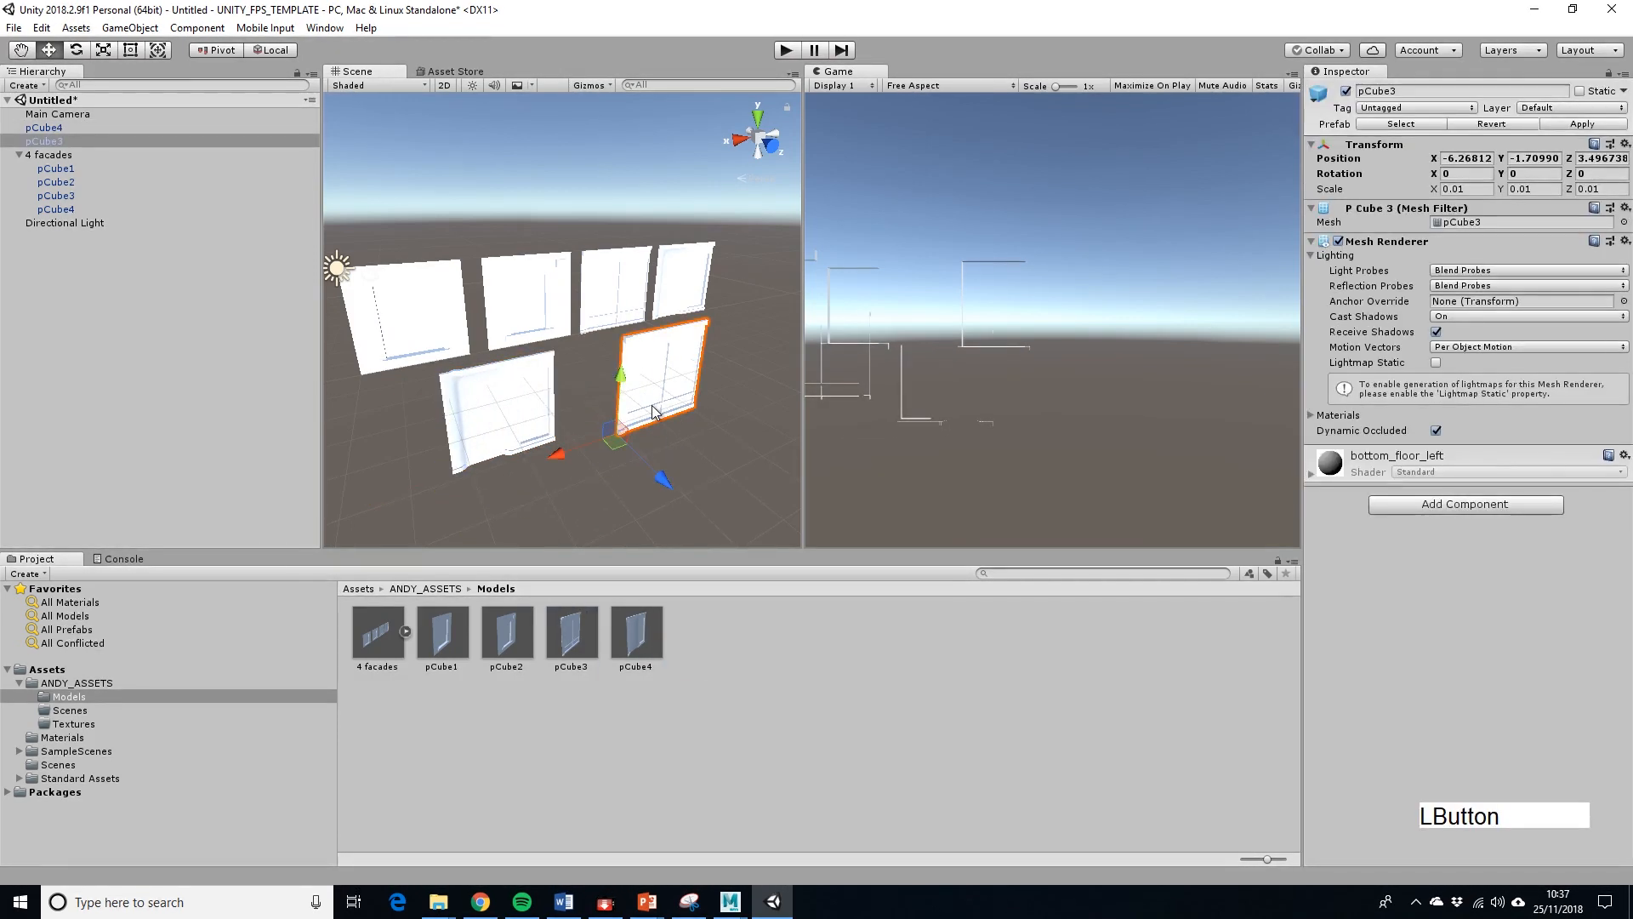
pyautogui.click(532, 417)
pyautogui.press('Delete')
pyautogui.click(645, 400)
pyautogui.press('Delete')
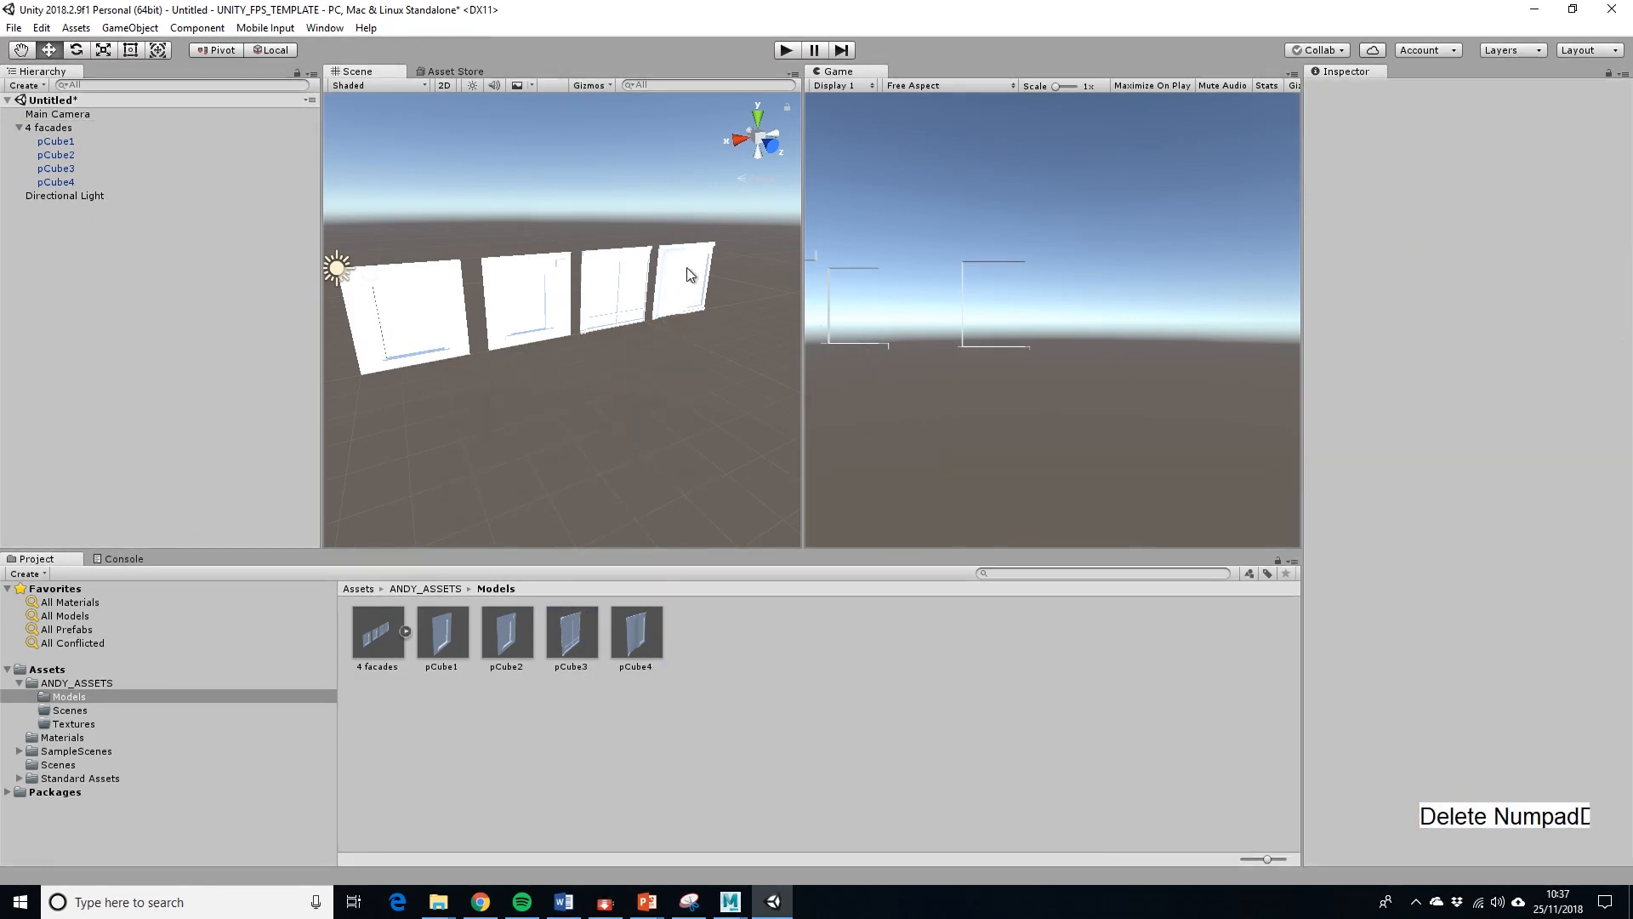
# Delete the four original facade meshes belonging to the 4 facades object from the scene.
pyautogui.click(687, 273)
pyautogui.press('Delete')
pyautogui.click(617, 291)
pyautogui.press('Delete')
pyautogui.click(536, 312)
pyautogui.press('Delete')
pyautogui.click(444, 322)
pyautogui.press('Delete')
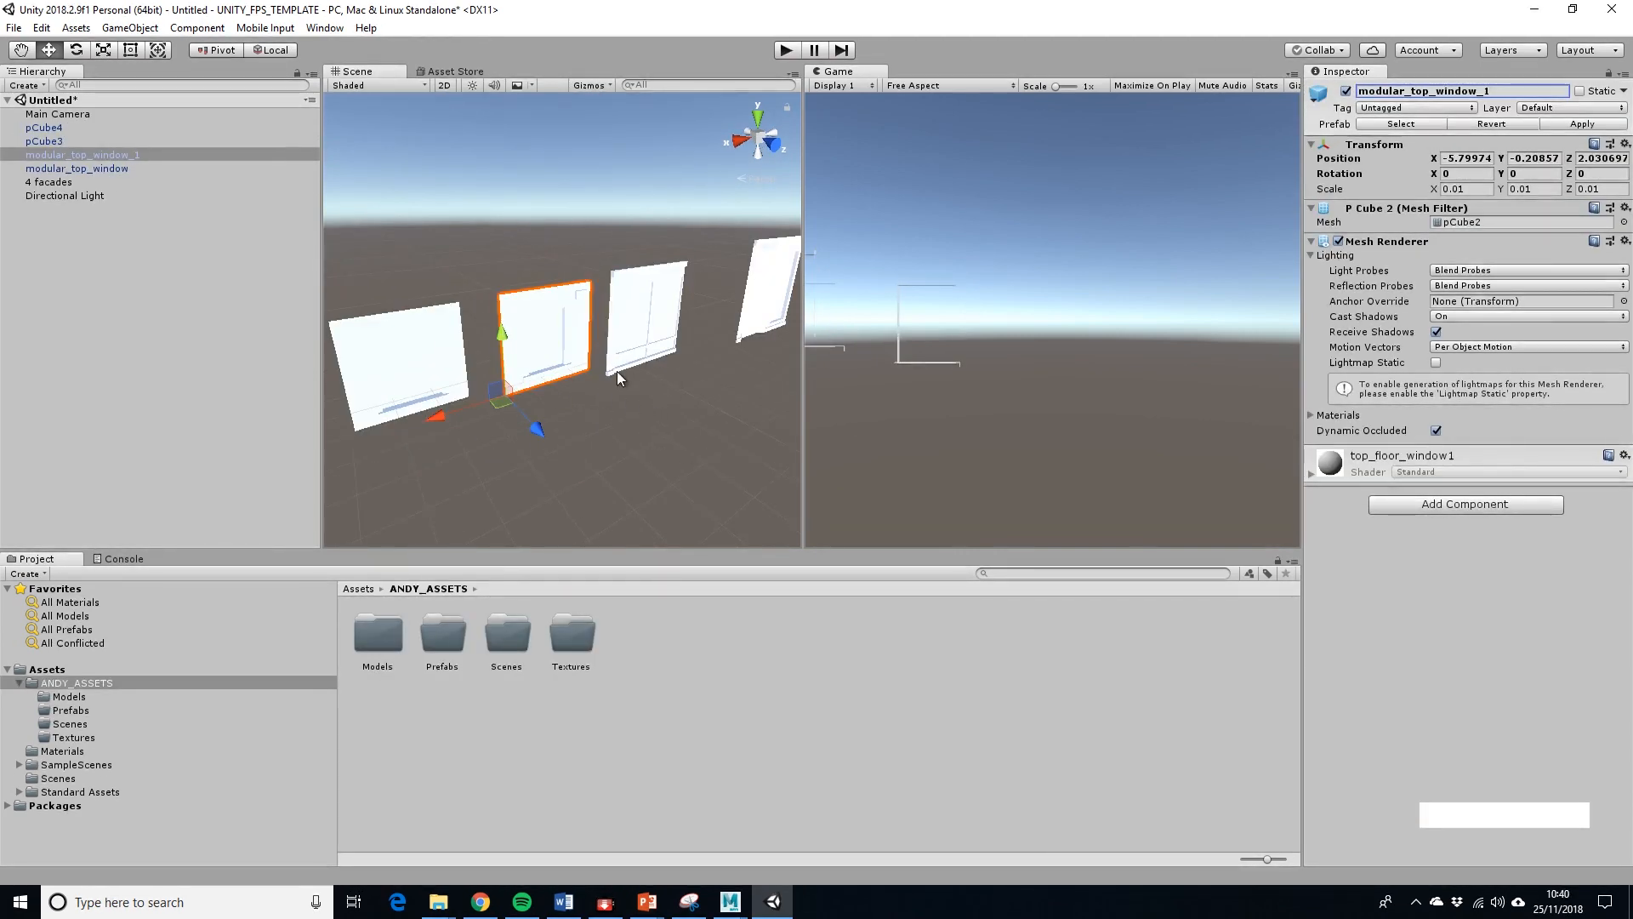
# Rename the scene object pCube3 as modular_bottom_left.
pyautogui.click(648, 336)
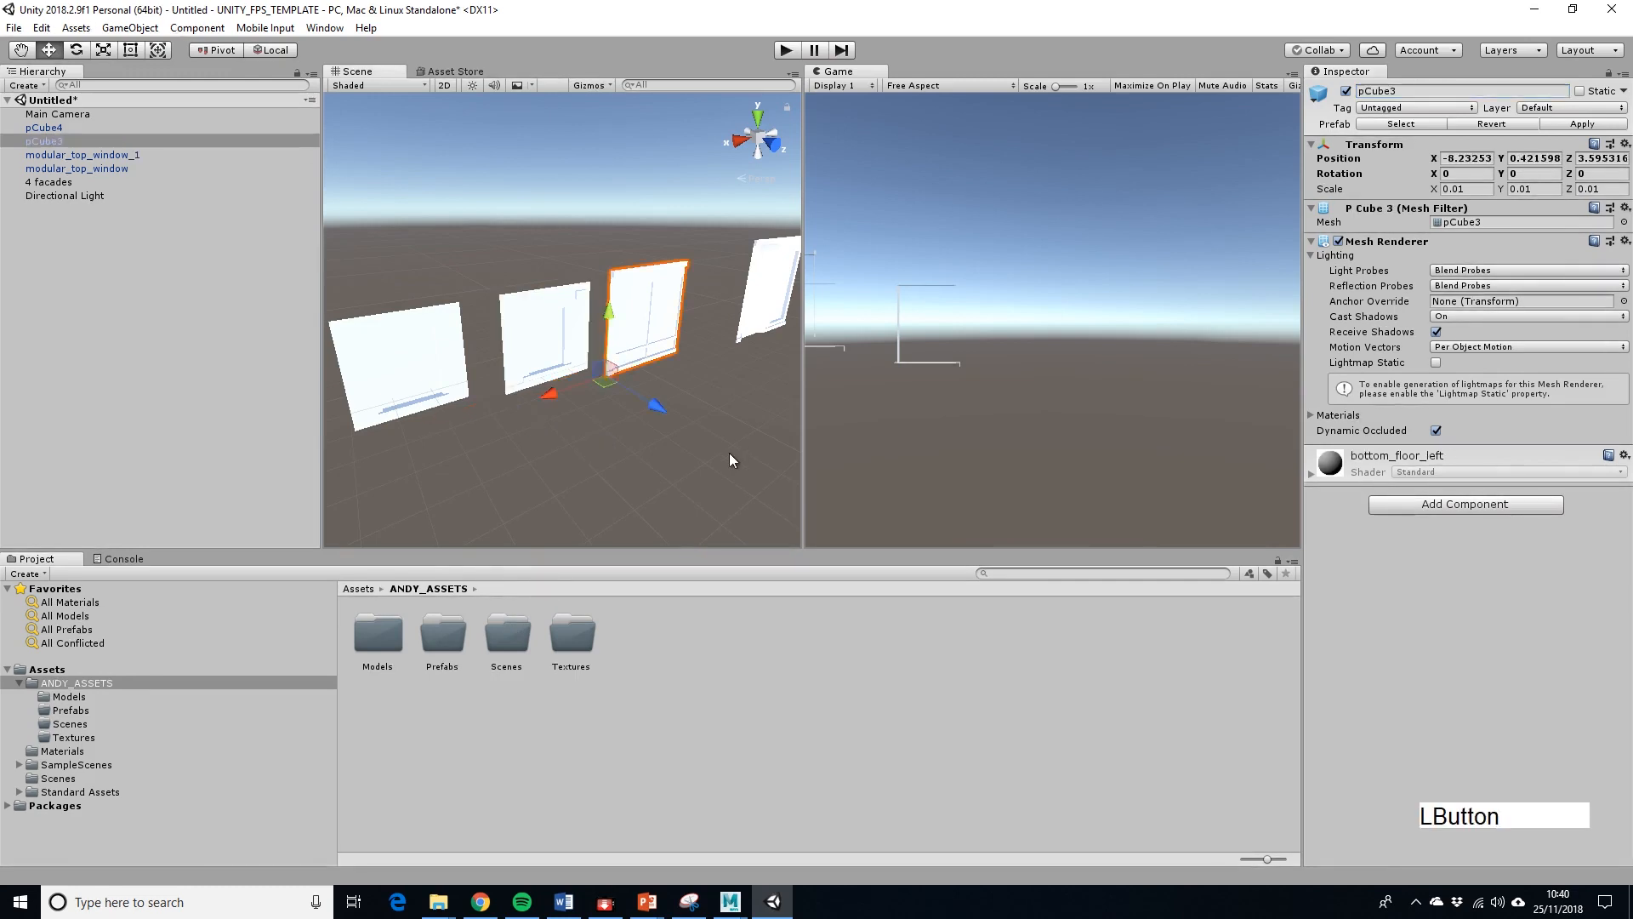
pyautogui.click(1401, 92)
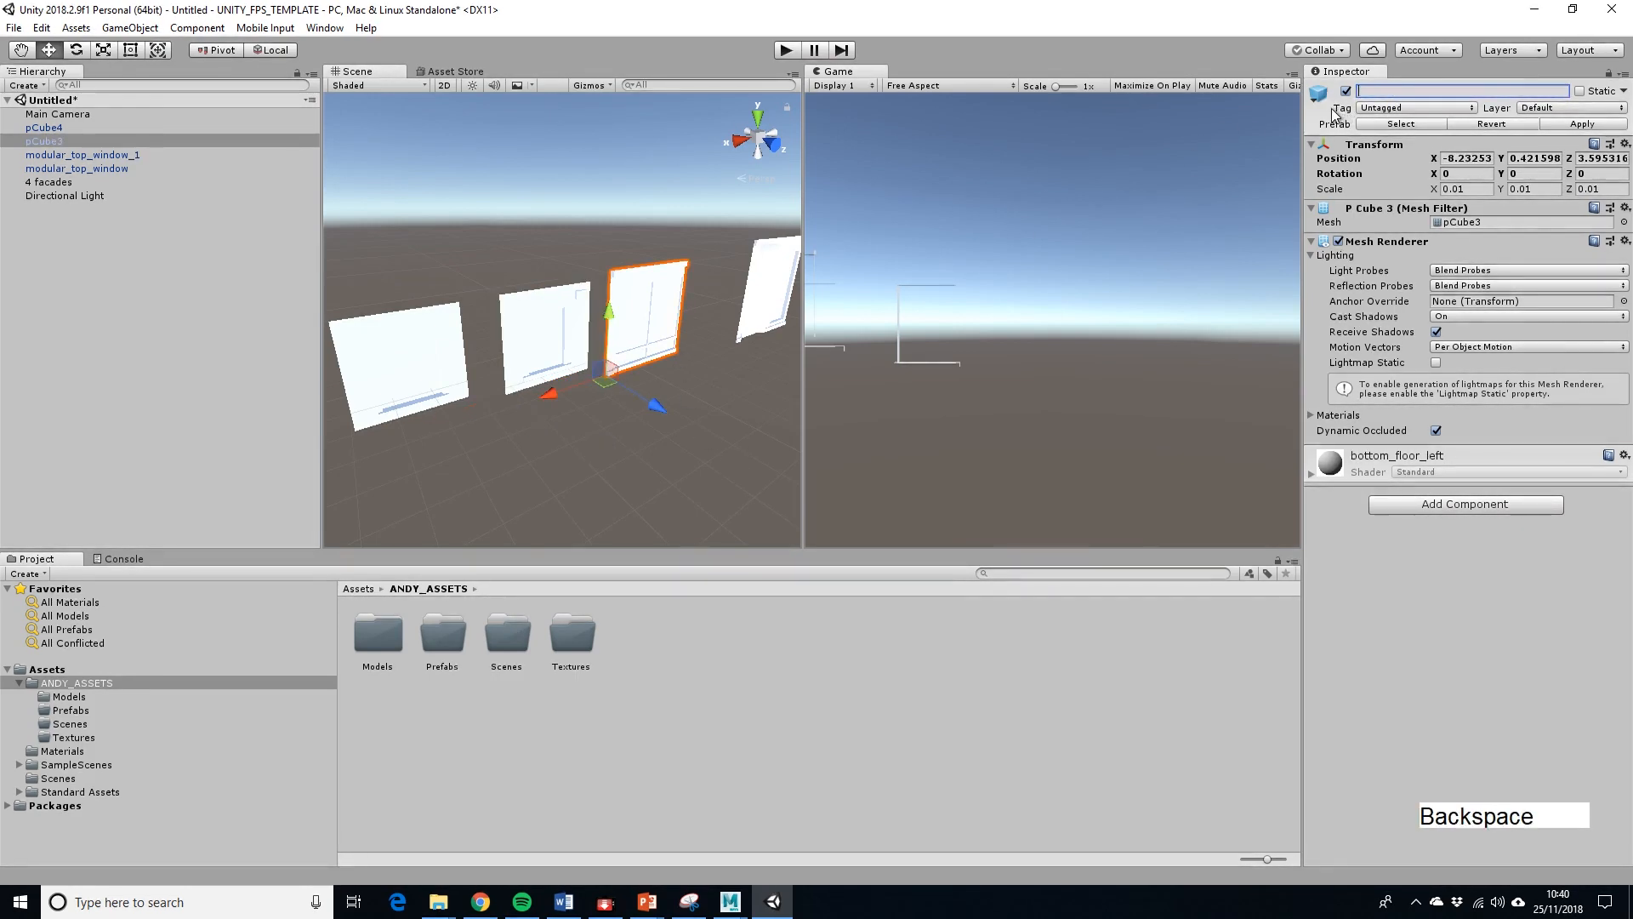
pyautogui.write('modular_b')
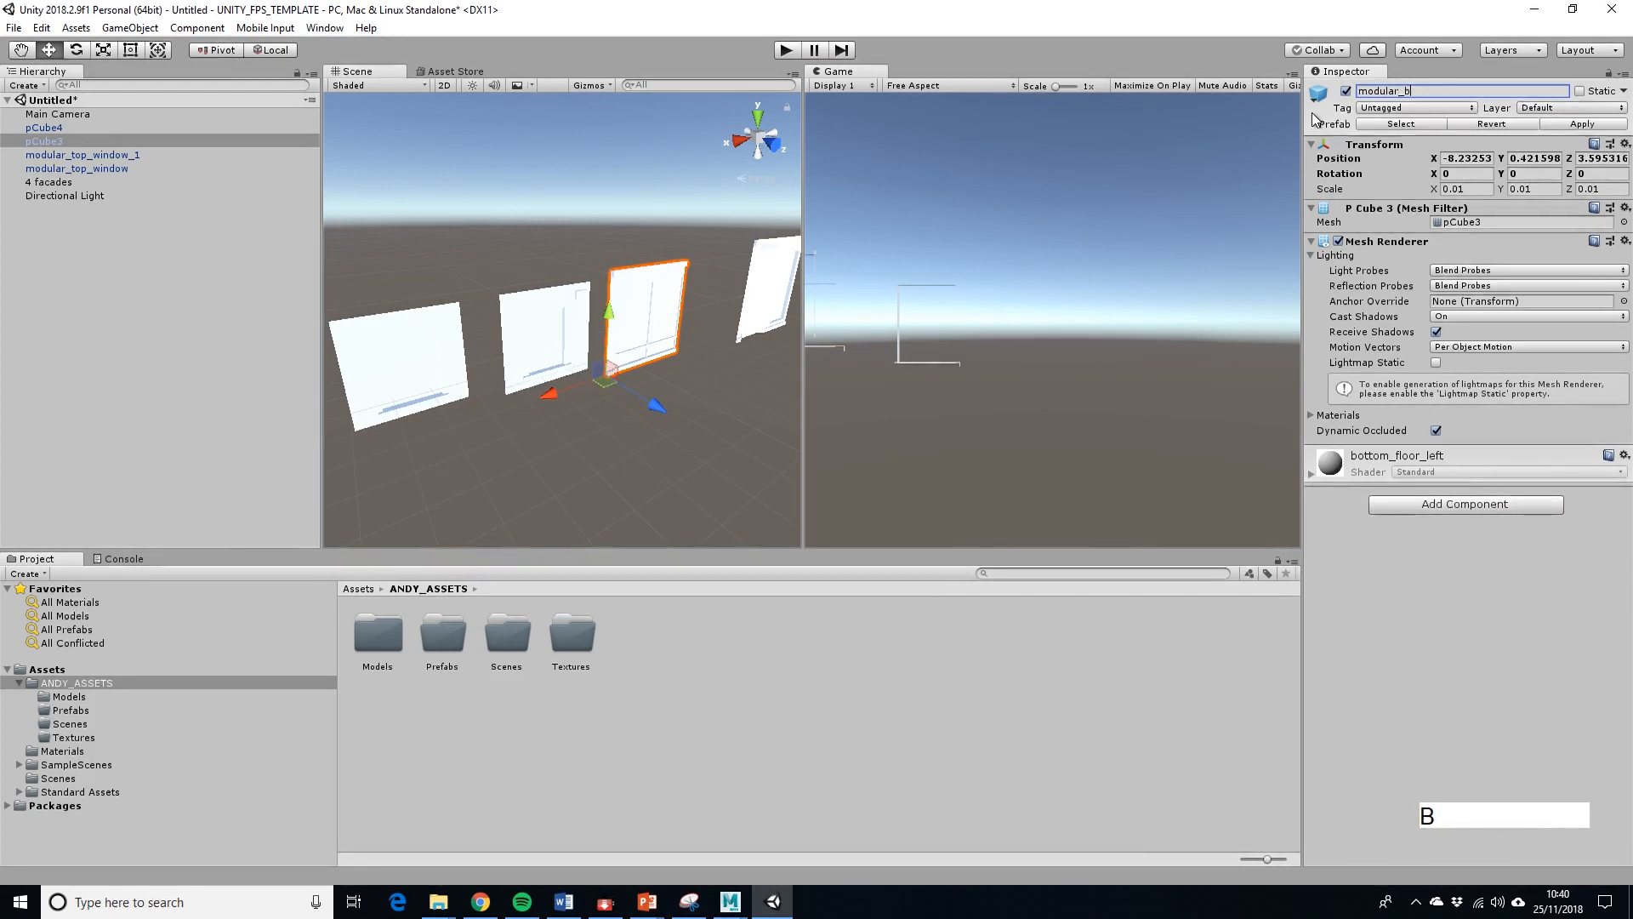
pyautogui.write('ottom_left')
pyautogui.press('Return')
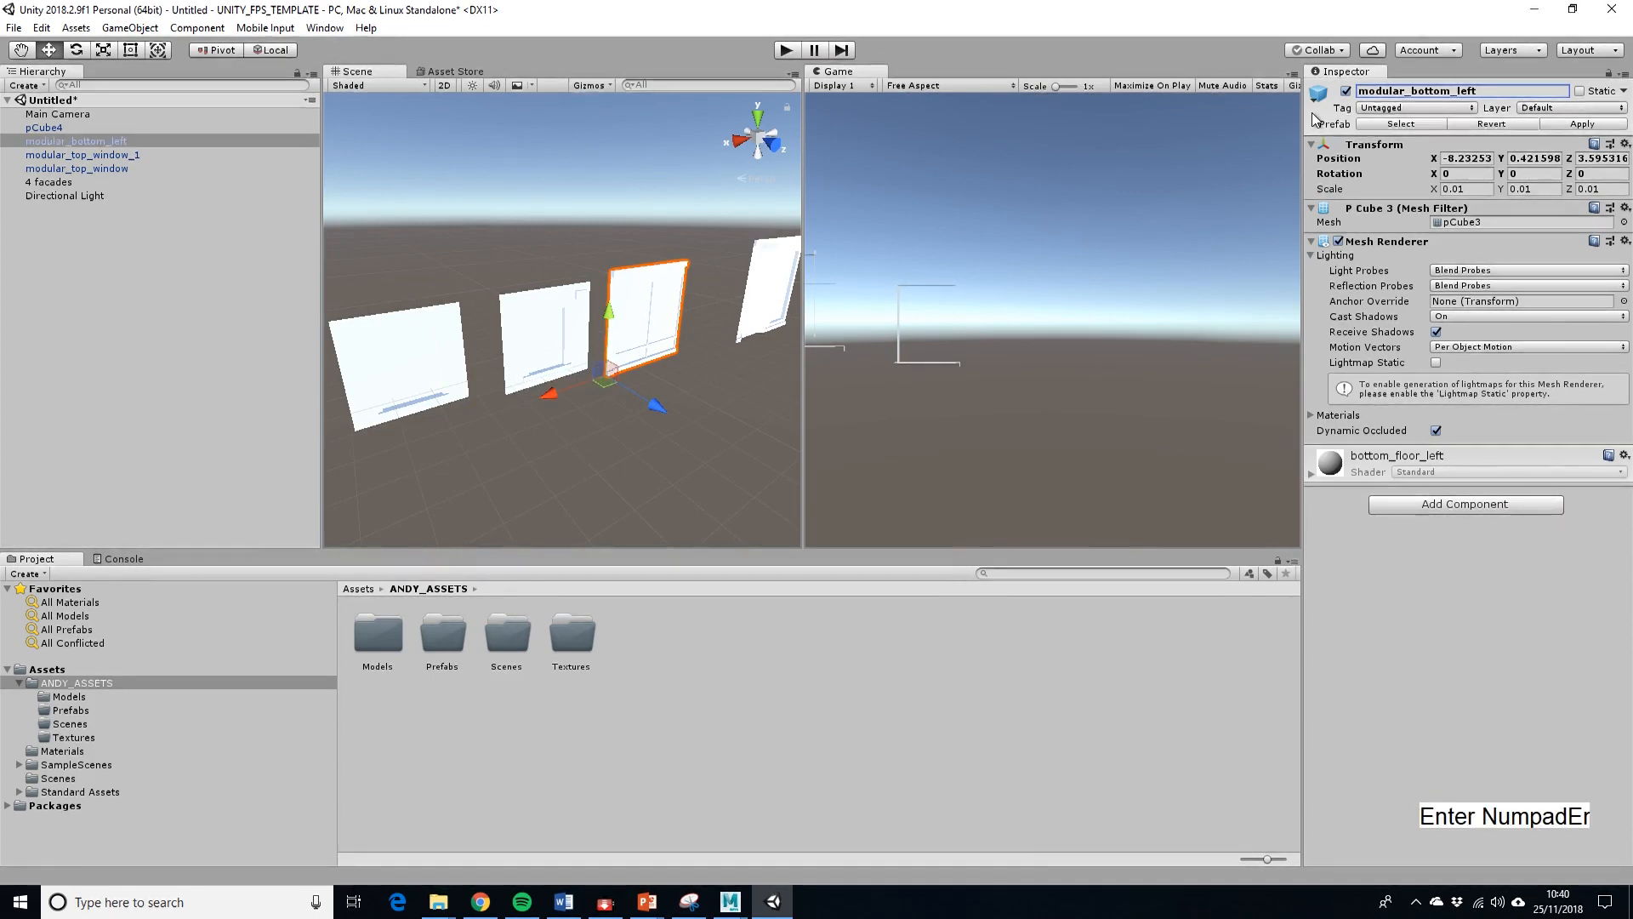
# Rename the scene object pCube4 as modular_bottom_right.
pyautogui.click(768, 289)
pyautogui.click(1419, 88)
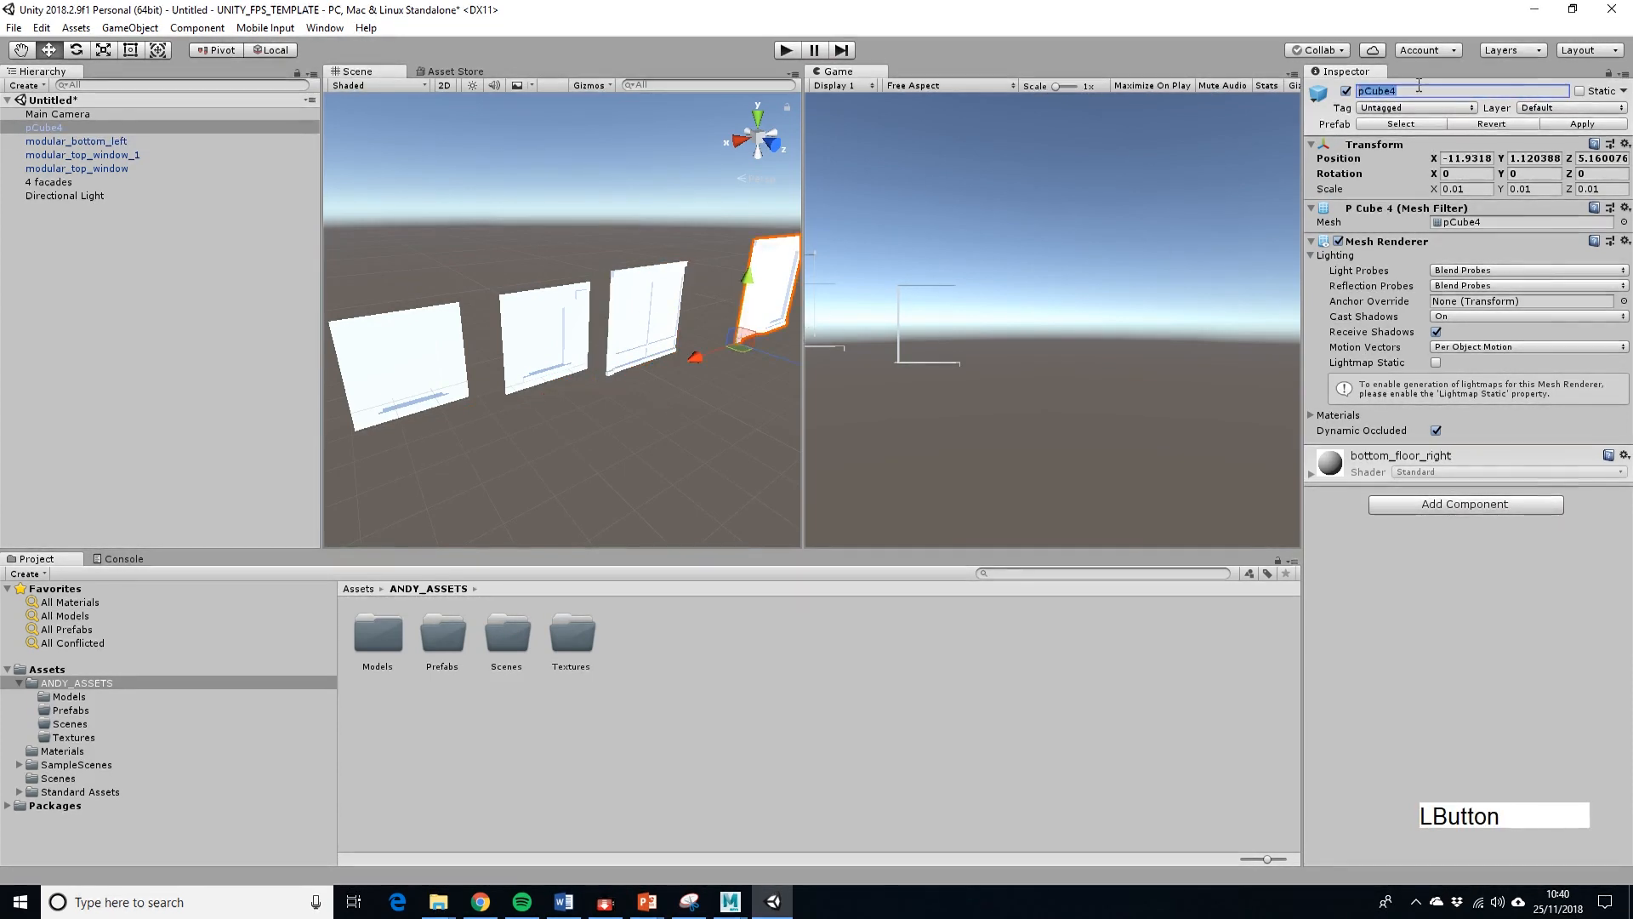
pyautogui.press('BackSpace')
pyautogui.write('modu')
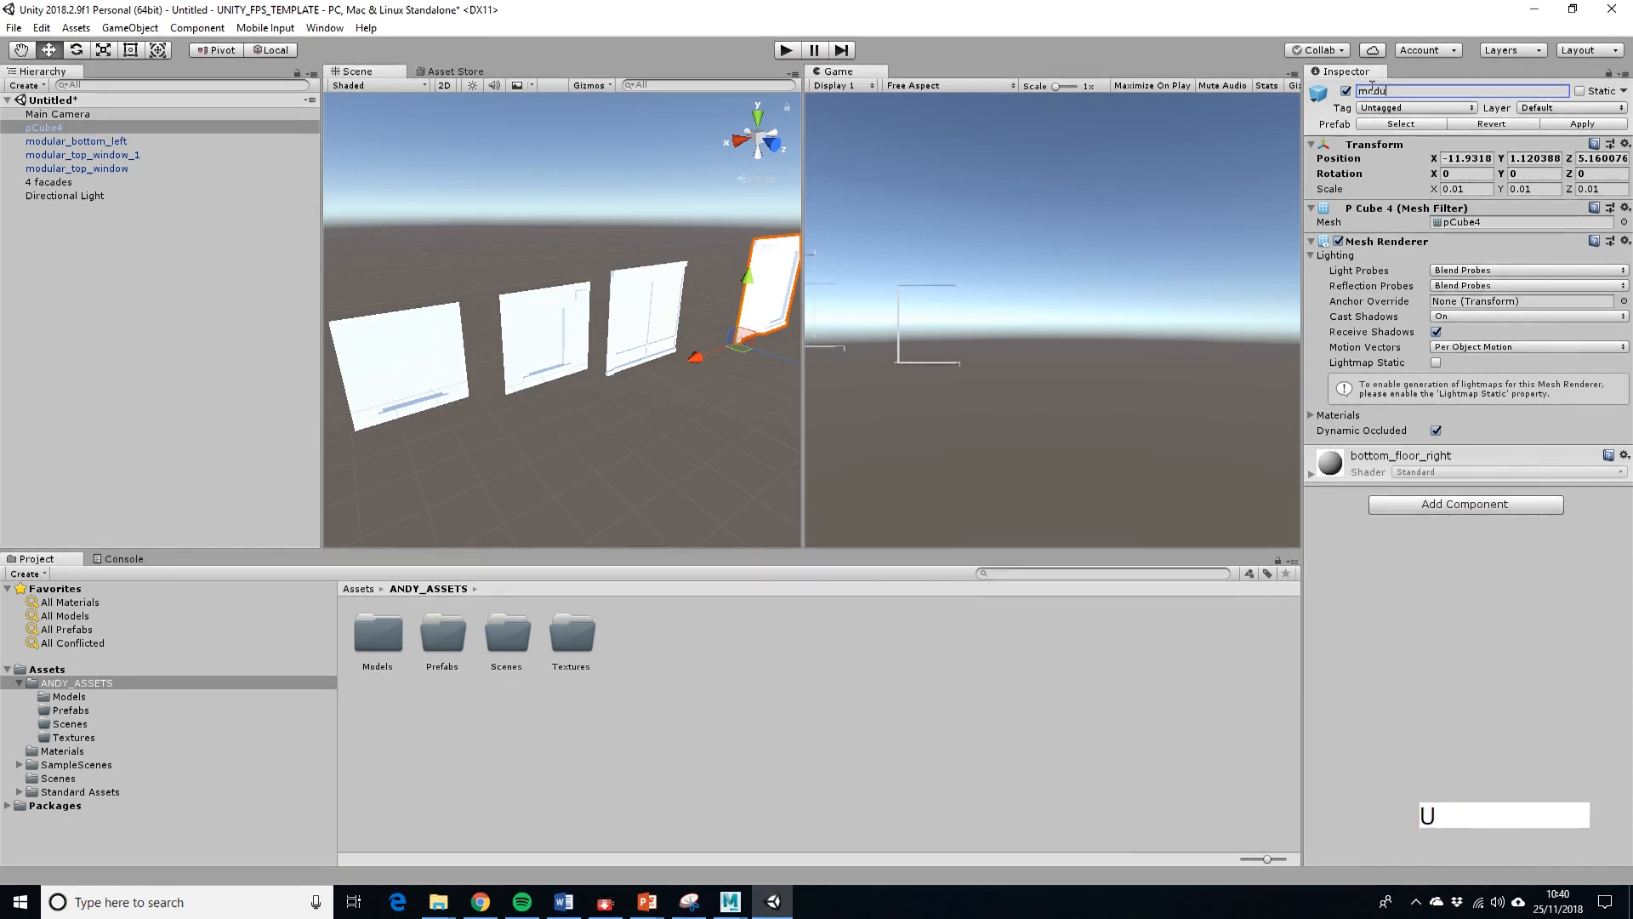
pyautogui.write('lar bot')
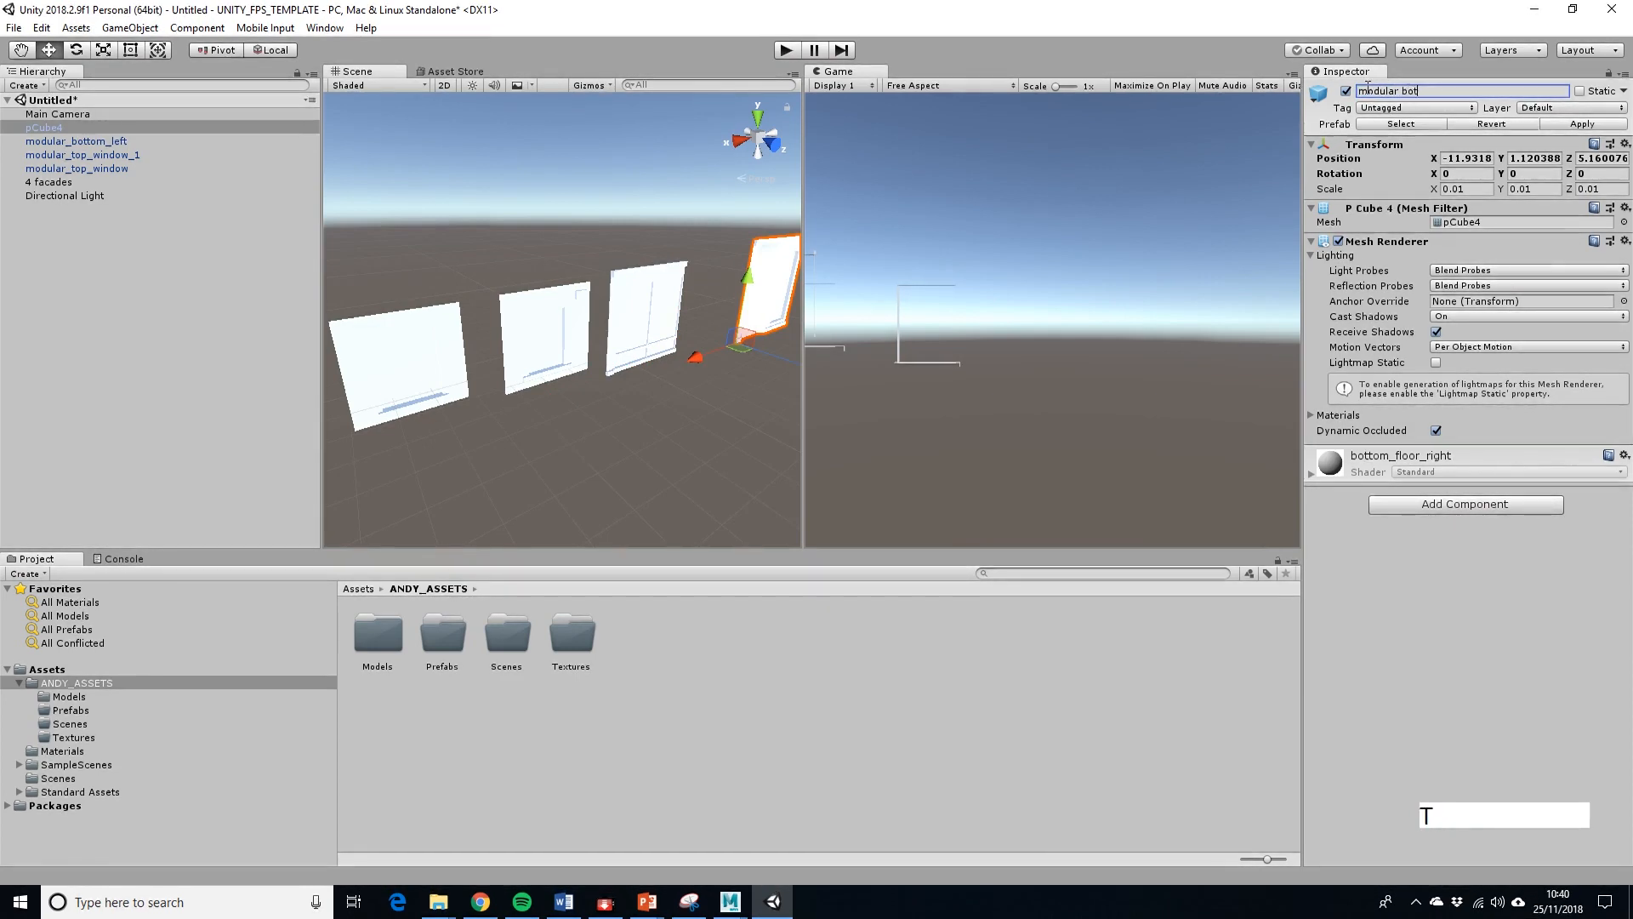
pyautogui.press('BackSpace')
pyautogui.press('BackSpace')
pyautogui.press('BackSpace')
pyautogui.press('BackSpace')
pyautogui.write('_bottom_right')
pyautogui.press('Return')
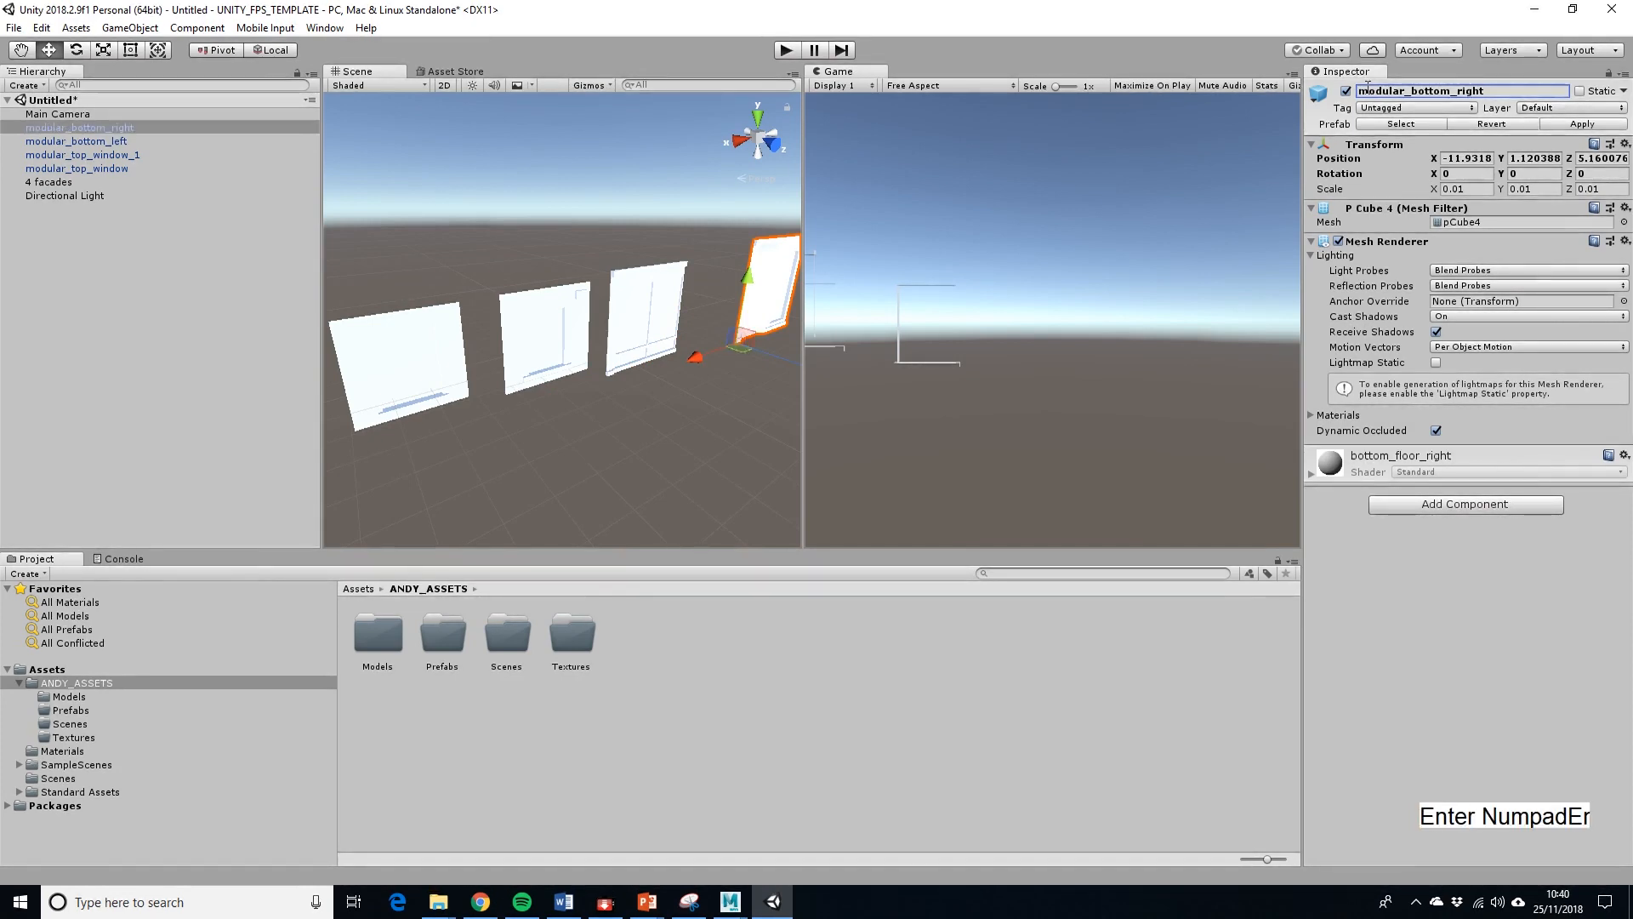
# Try to select all four modular facades together and add them to the Prefabs folder at once.
pyautogui.keyDown('shift'); pyautogui.click(126, 173); pyautogui.keyUp('shift')
pyautogui.moveTo(107, 141); pyautogui.dragTo(441, 639)
pyautogui.click(453, 366)
pyautogui.keyDown('shift'); pyautogui.click(545, 368); pyautogui.keyUp('shift')
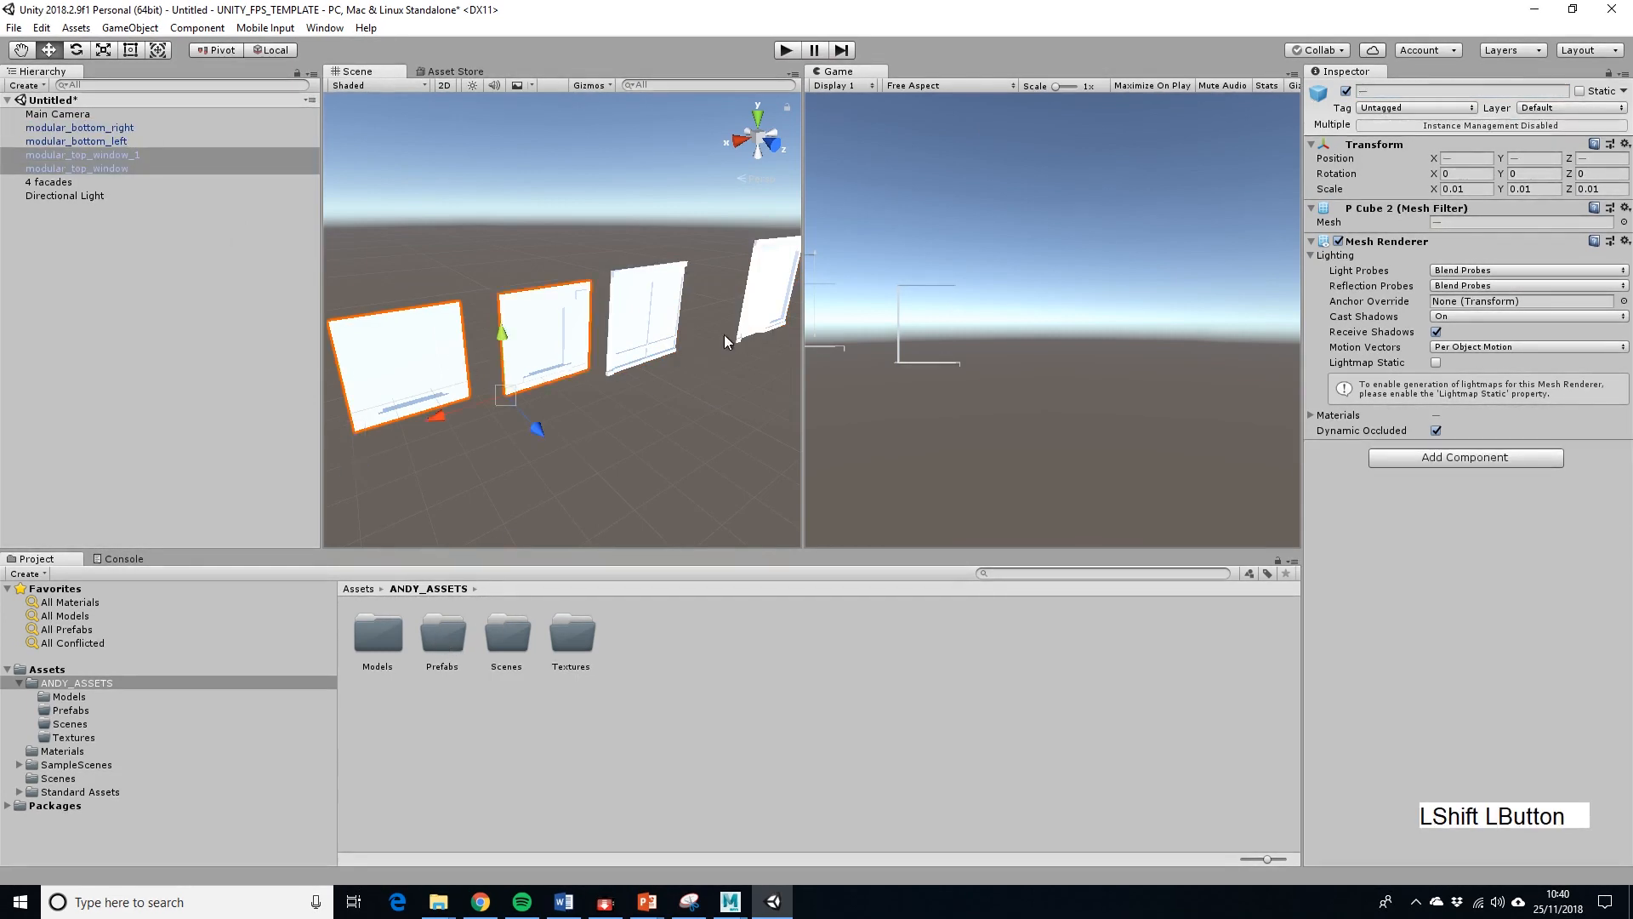
pyautogui.keyDown('shift'); pyautogui.click(648, 323); pyautogui.keyUp('shift')
pyautogui.keyDown('shift'); pyautogui.click(769, 289); pyautogui.keyUp('shift')
pyautogui.moveTo(427, 345); pyautogui.dragTo(437, 456)
pyautogui.click(413, 377)
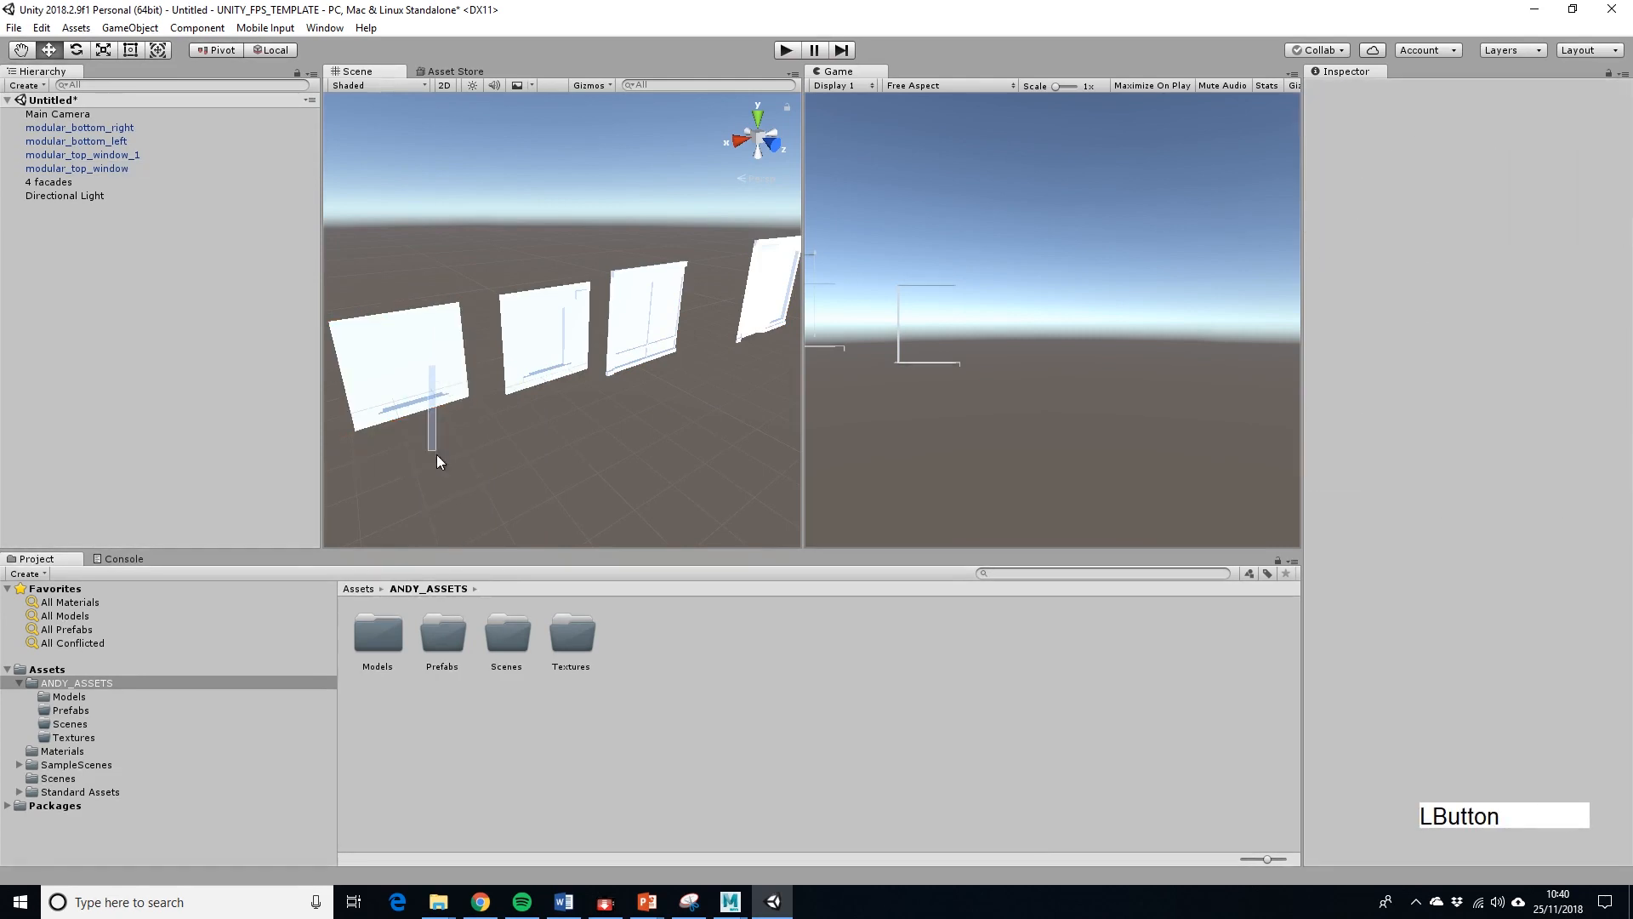
# Create a prefab from modular_bottom_right in the Prefabs folder of ANDY_ASSETS.
pyautogui.click(91, 139)
pyautogui.click(79, 128)
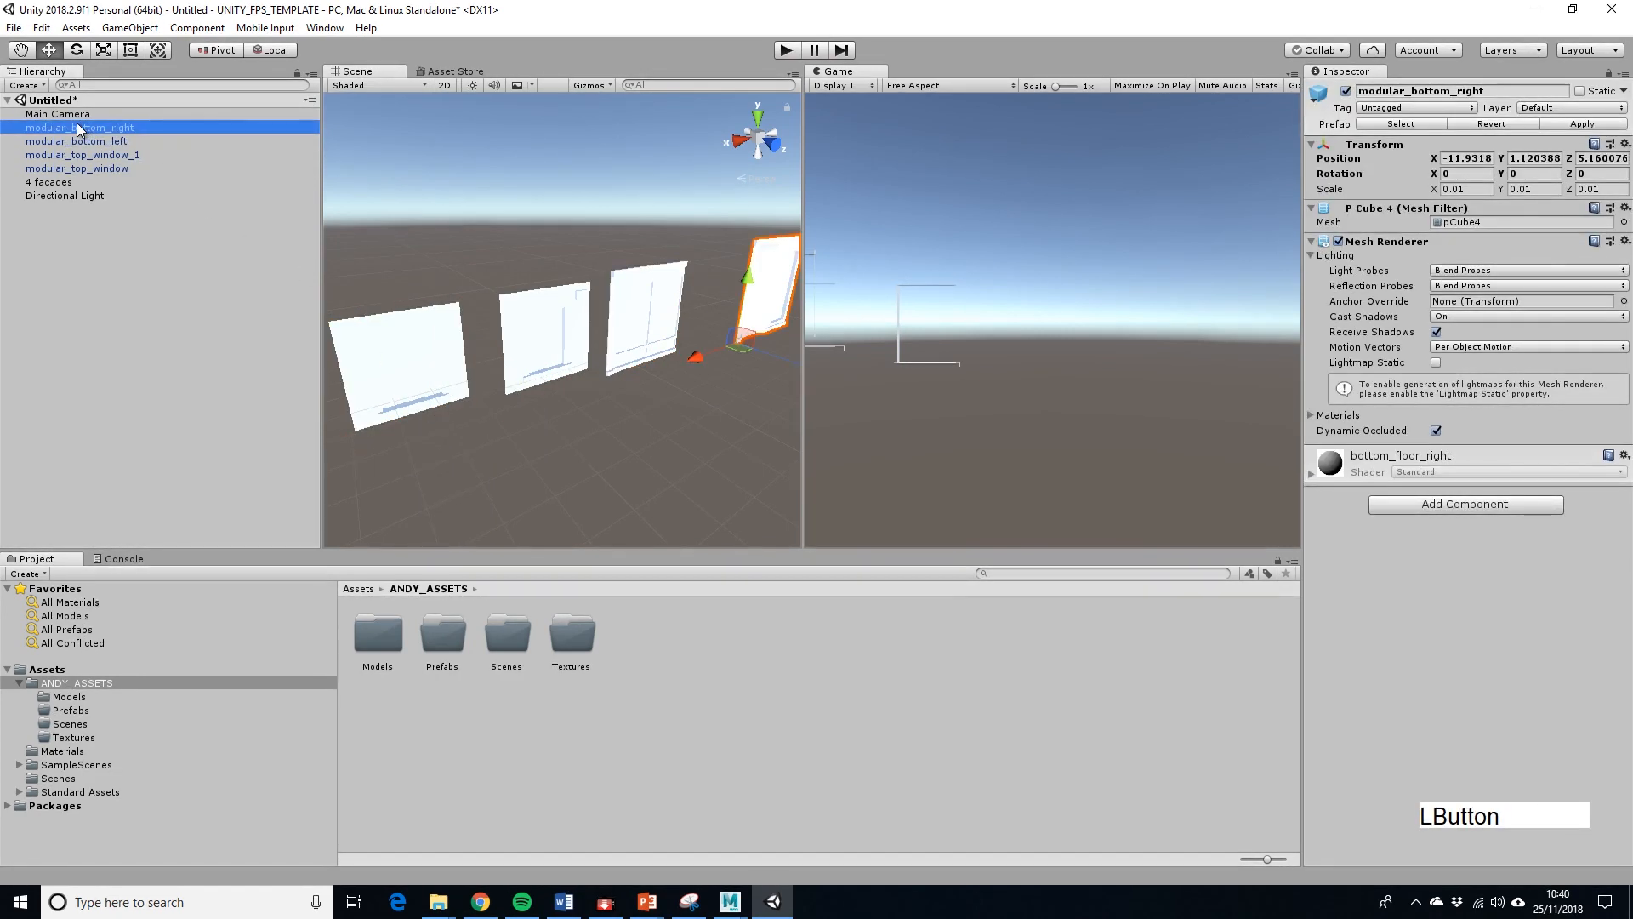
pyautogui.moveTo(78, 128); pyautogui.dragTo(430, 649)
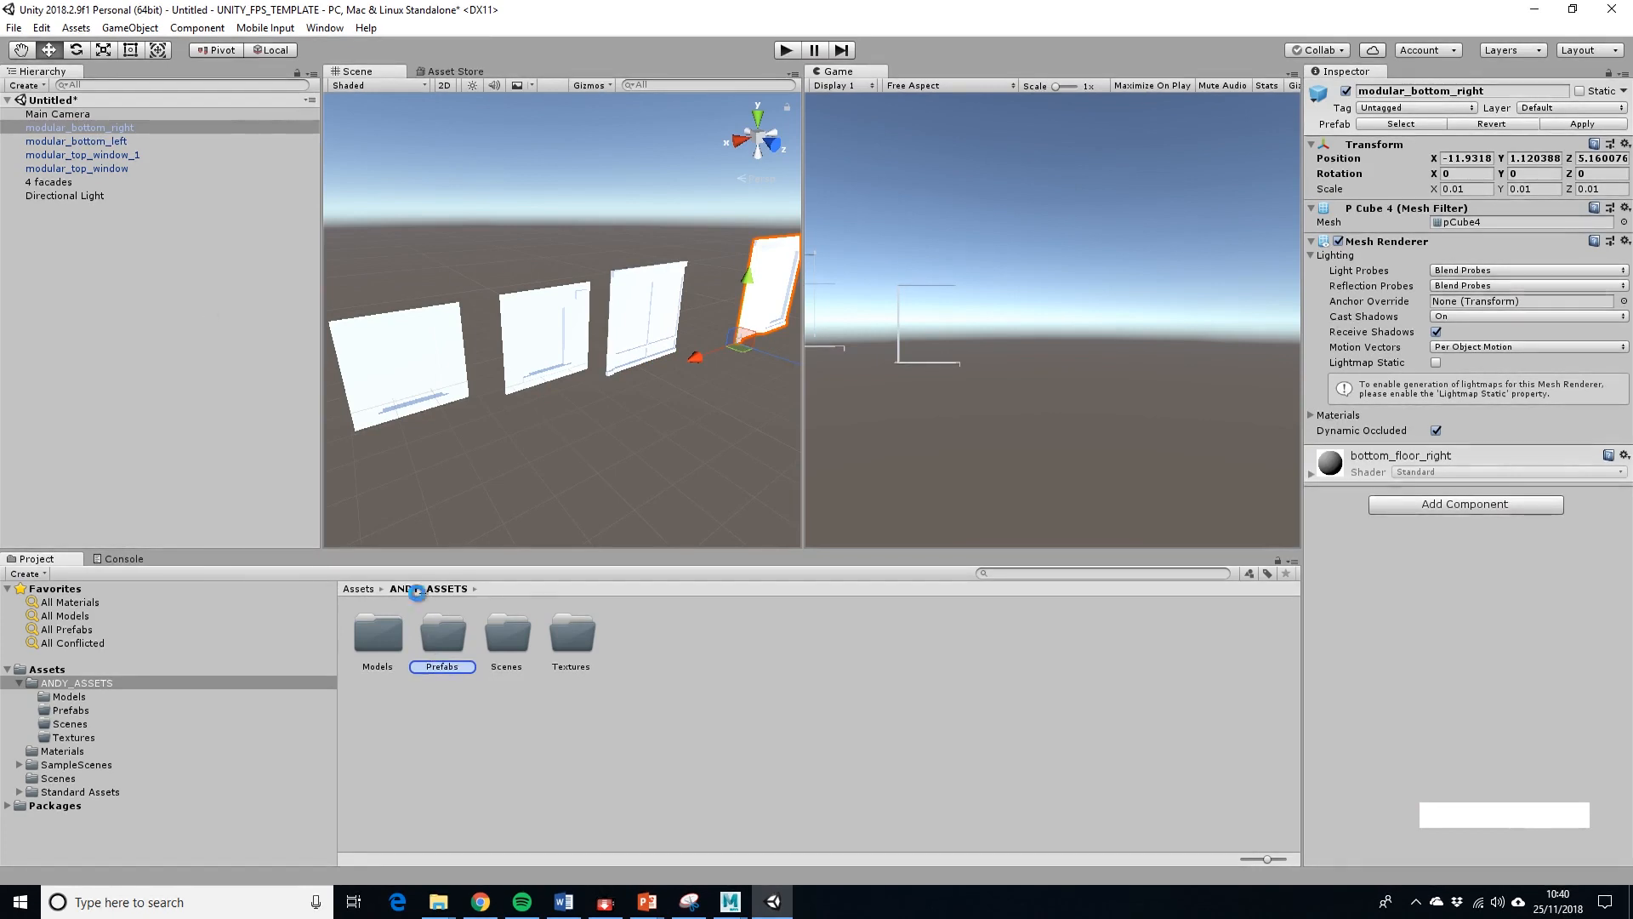
# Open the Prefabs folder and create a prefab in it from modular_bottom_left.
pyautogui.click(106, 143)
pyautogui.keyDown('shift'); pyautogui.click(77, 169); pyautogui.keyUp('shift')
pyautogui.click(503, 686)
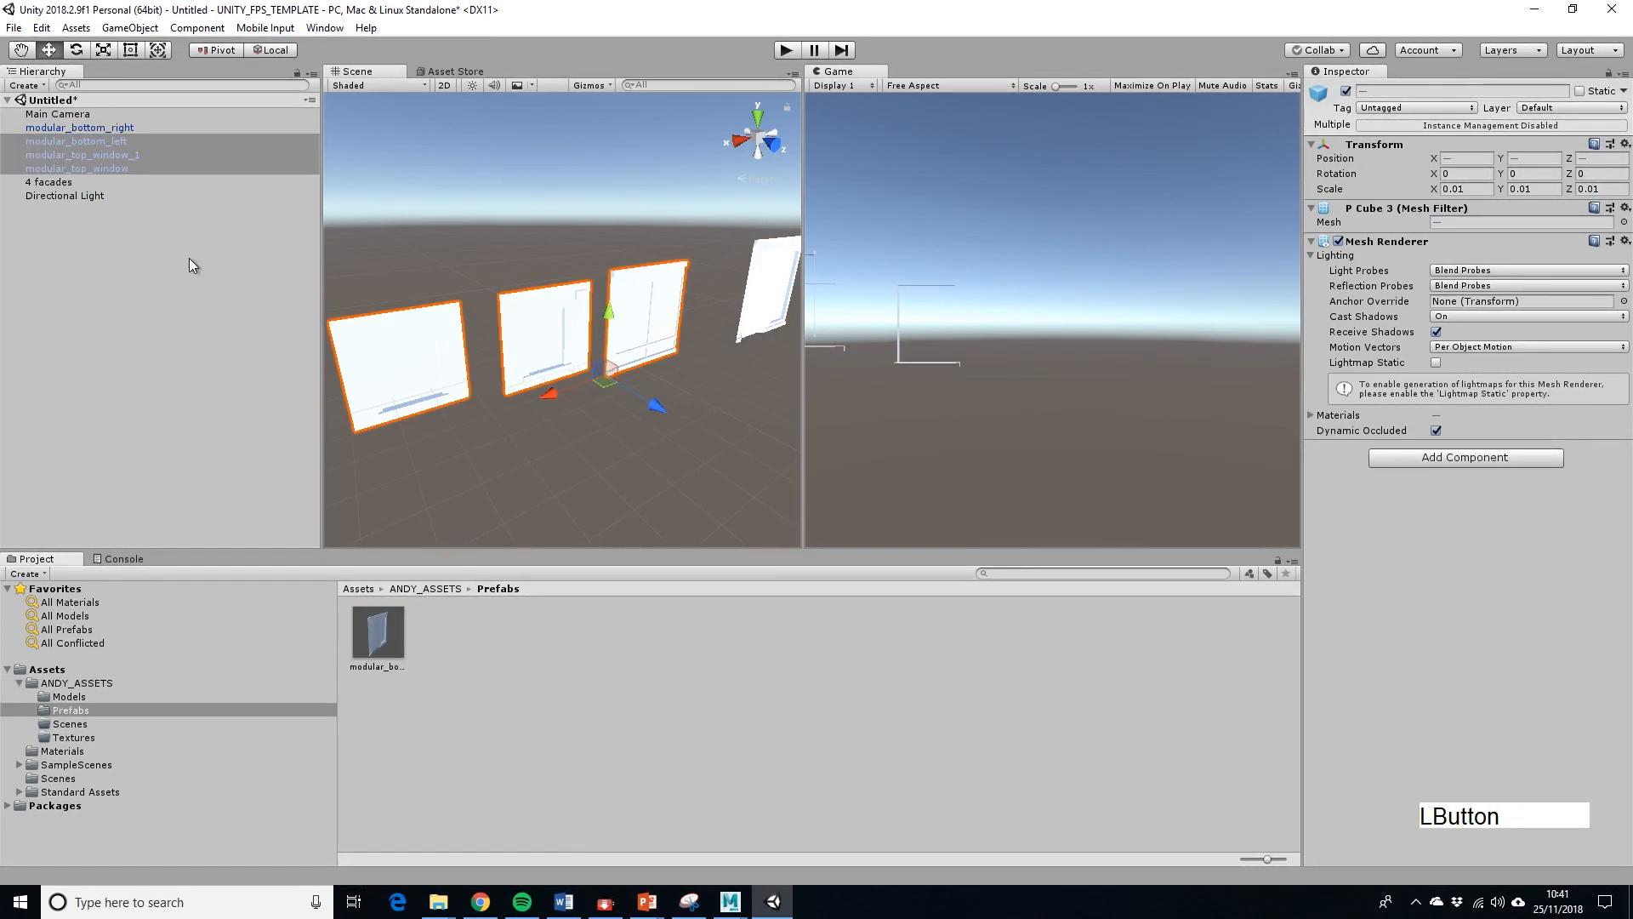
pyautogui.click(109, 143)
pyautogui.moveTo(109, 143); pyautogui.dragTo(473, 646)
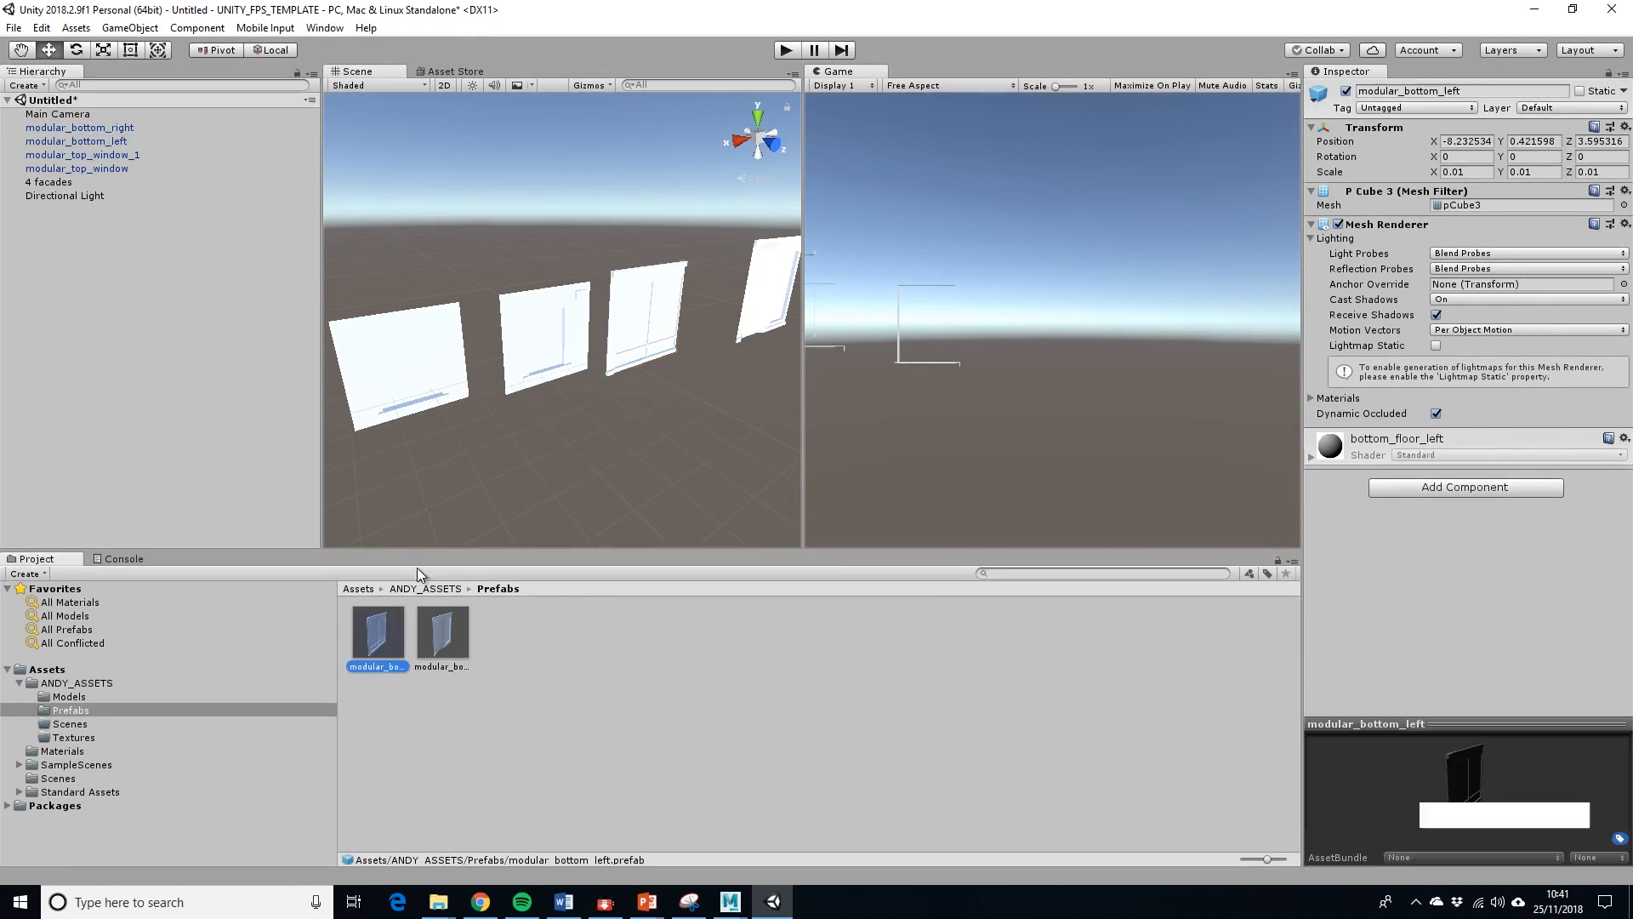
# Create prefabs from modular_top_window_1 and modular_top_window in the Prefabs folder.
pyautogui.moveTo(128, 155); pyautogui.dragTo(544, 671)
pyautogui.moveTo(76, 168); pyautogui.dragTo(591, 651)
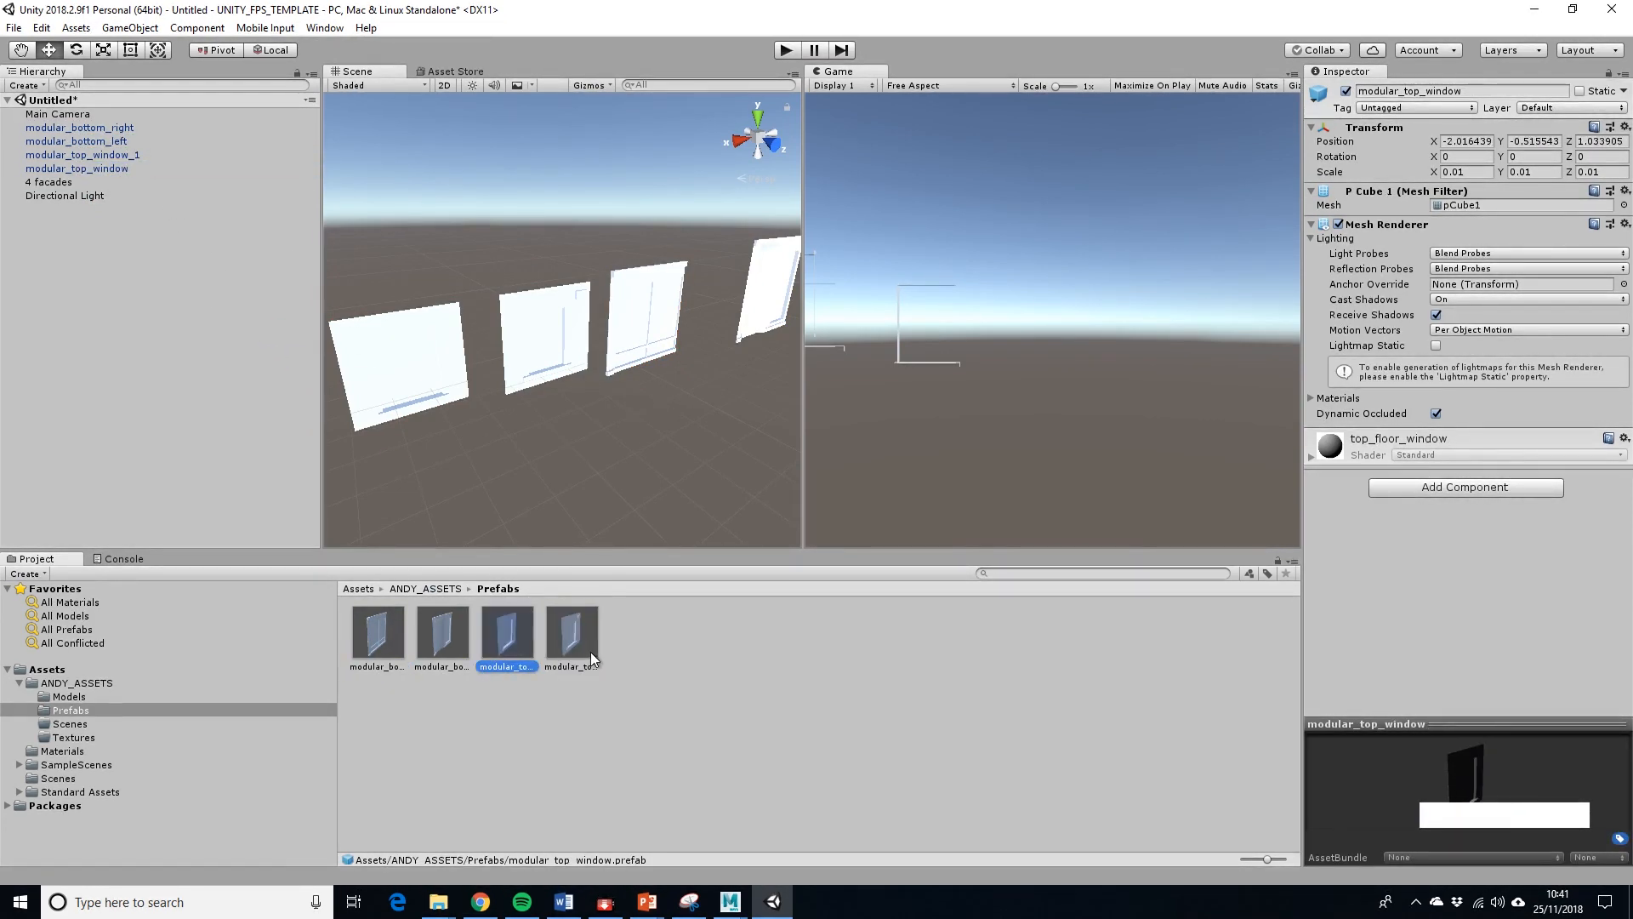
# Delete all four modular facade objects from the scene, keeping their prefabs in the project.
pyautogui.scroll(-3, 426, 351)
pyautogui.moveTo(409, 245); pyautogui.dragTo(768, 482)
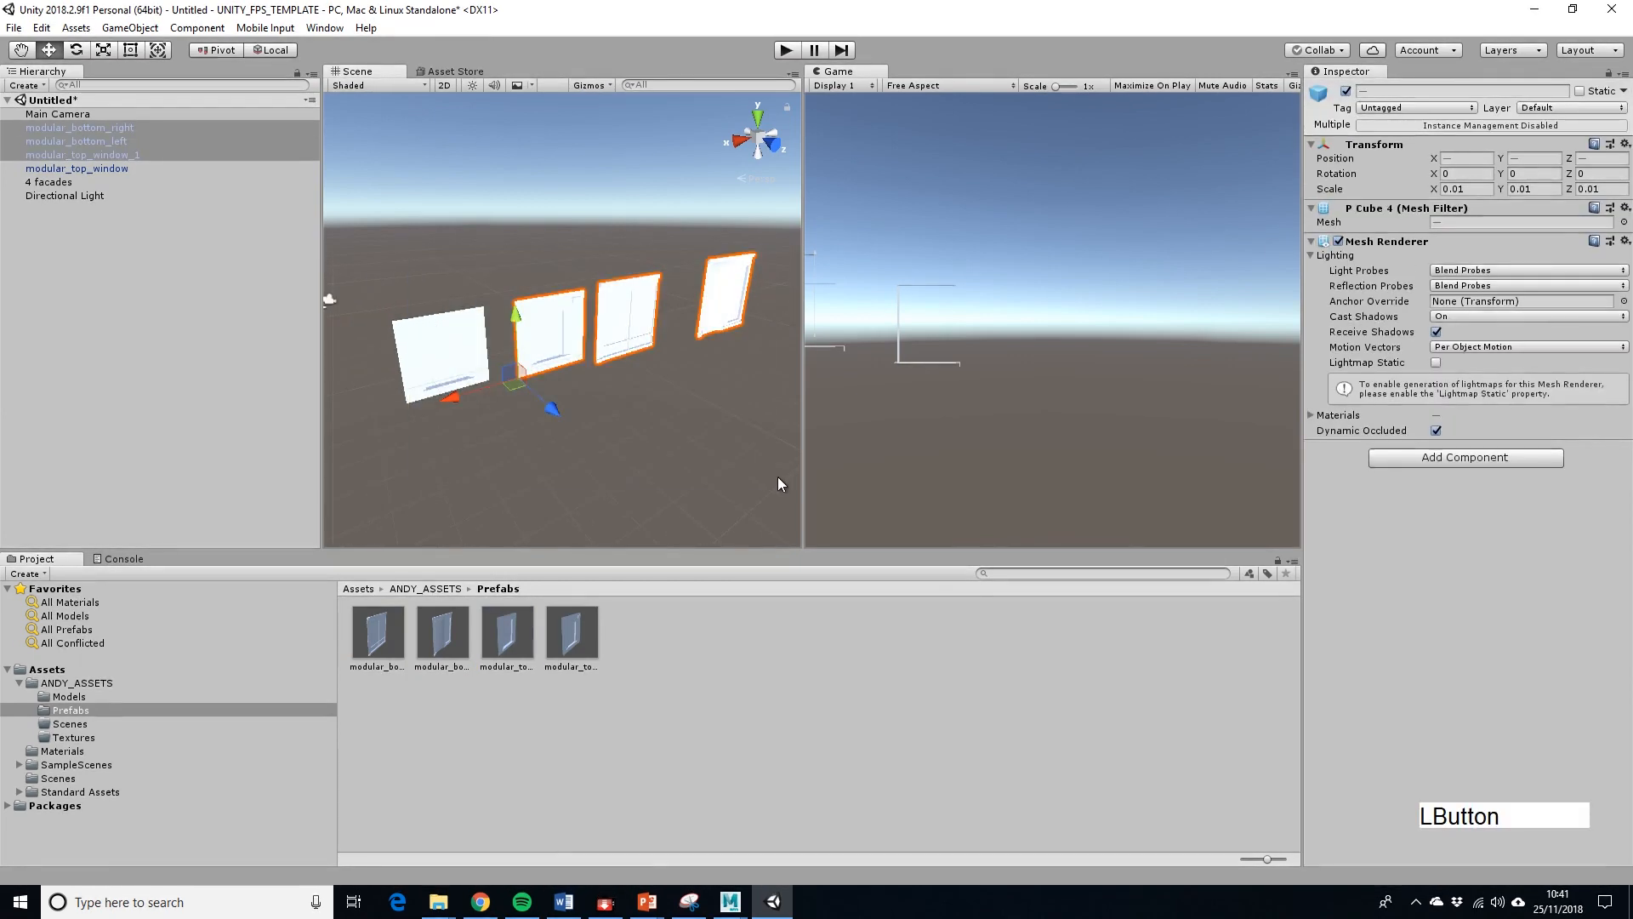
pyautogui.press('Delete')
pyautogui.click(426, 394)
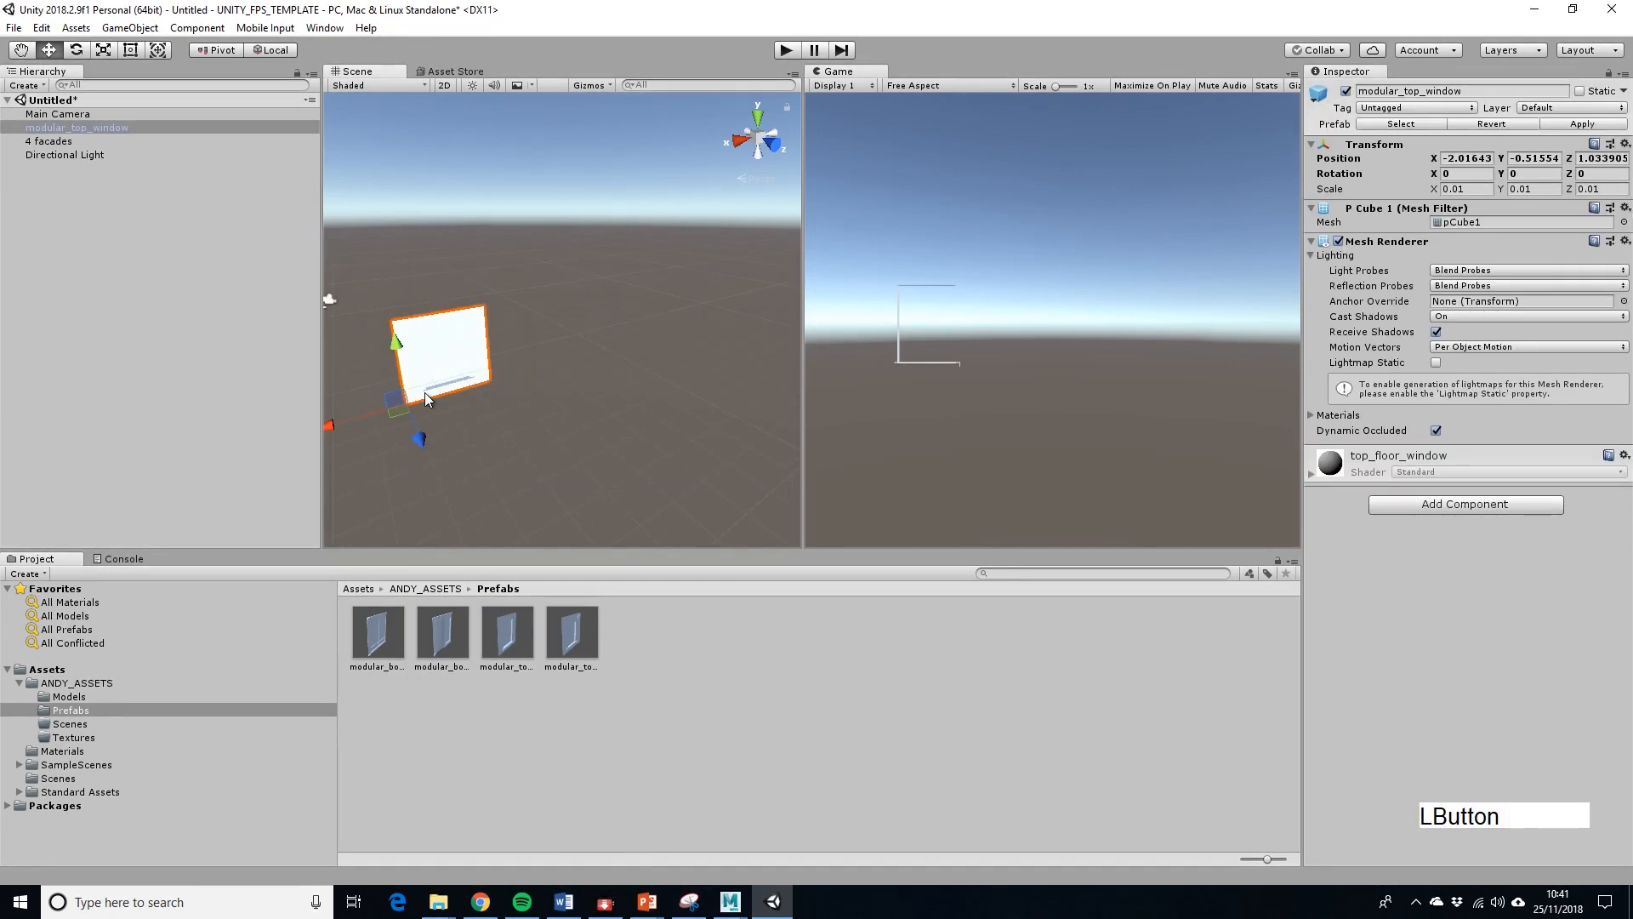
pyautogui.press('Delete')
# Place an instance of the modular_bottom_left prefab in the empty scene.
pyautogui.click(385, 639)
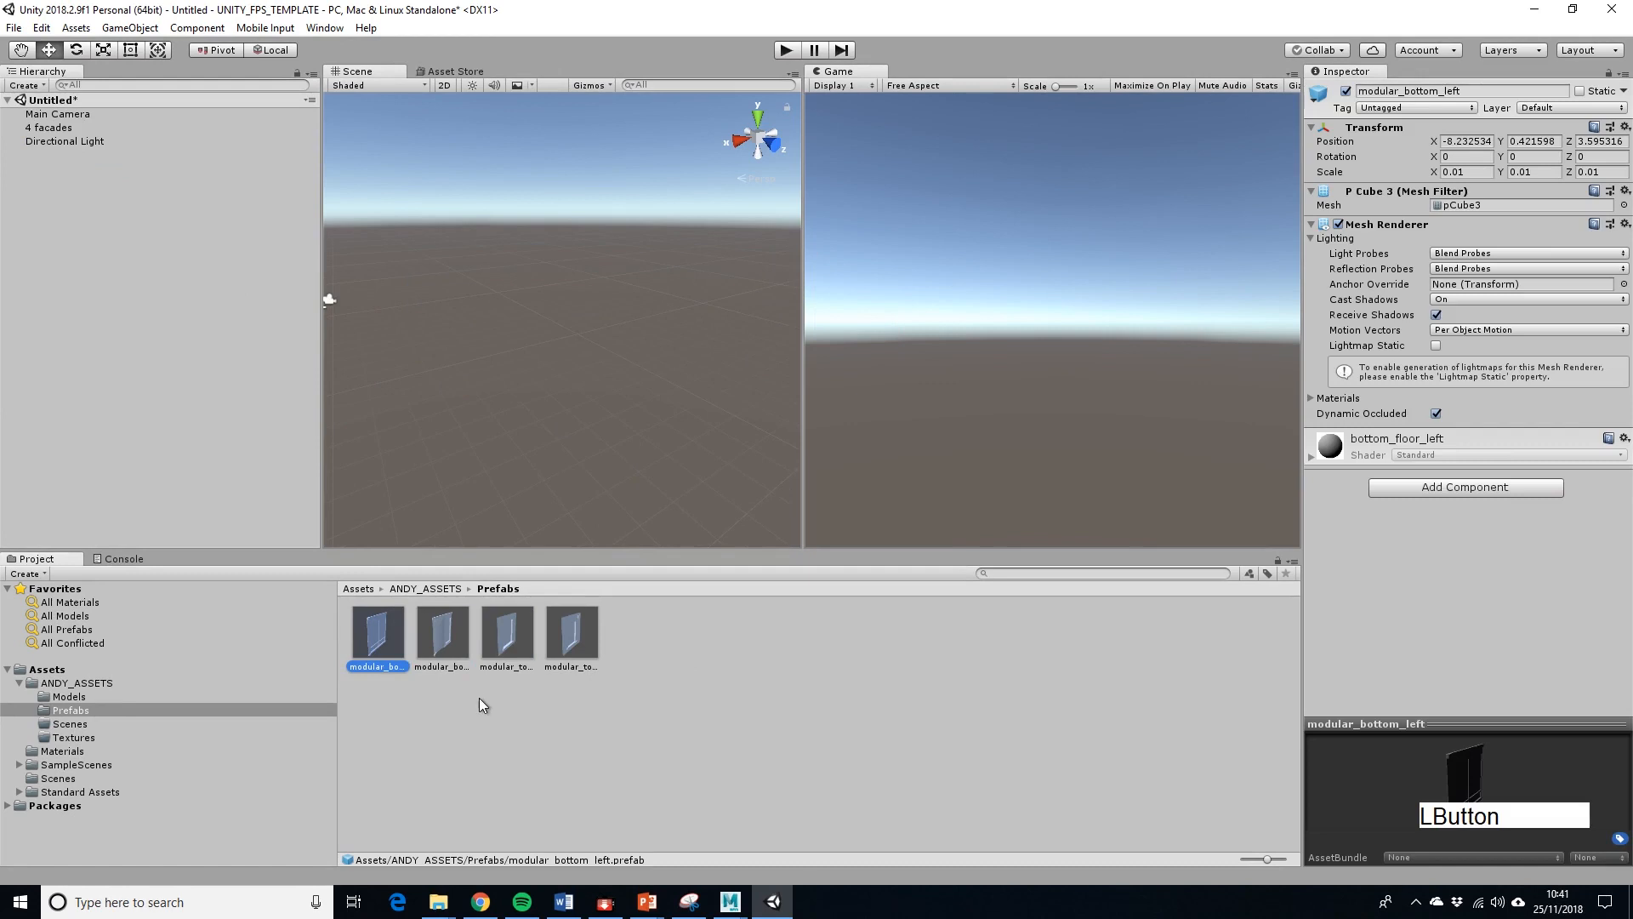
pyautogui.moveTo(412, 575); pyautogui.dragTo(558, 467)
pyautogui.keyDown('alt'); pyautogui.moveTo(553, 456); pyautogui.dragTo(672, 463, button='middle'); pyautogui.keyUp('alt')
# Import the two brick template images, shopbottomleft and shopbottomright into the Textures folder of ANDY_ASSETS from File Explorer.
pyautogui.click(429, 589)
pyautogui.click(579, 643)
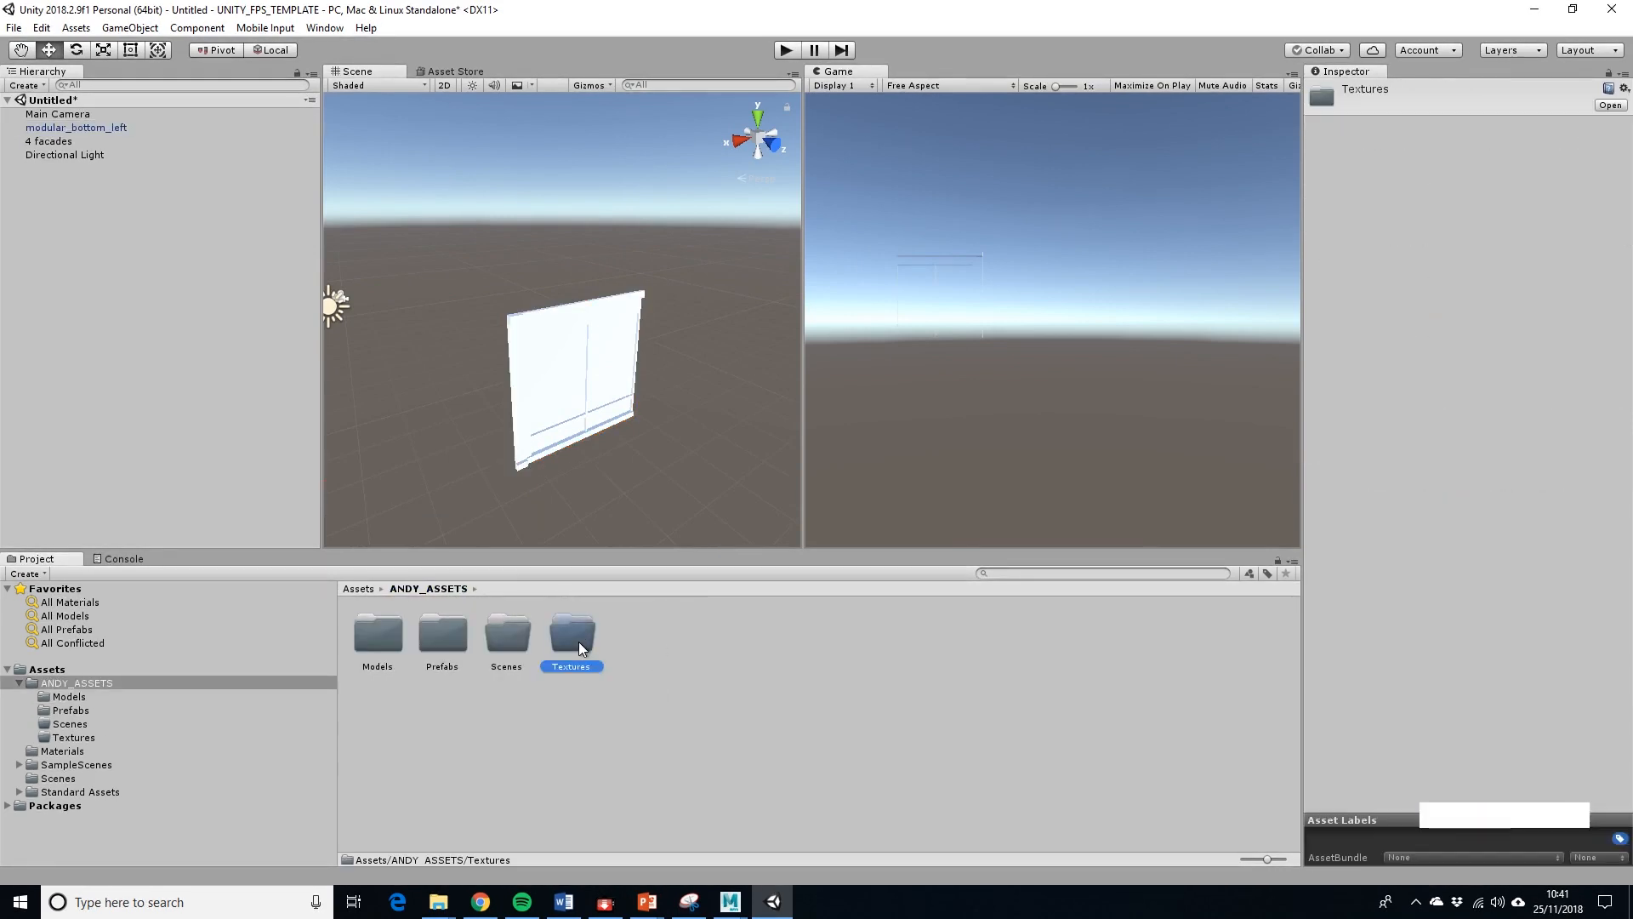
pyautogui.doubleClick(577, 639)
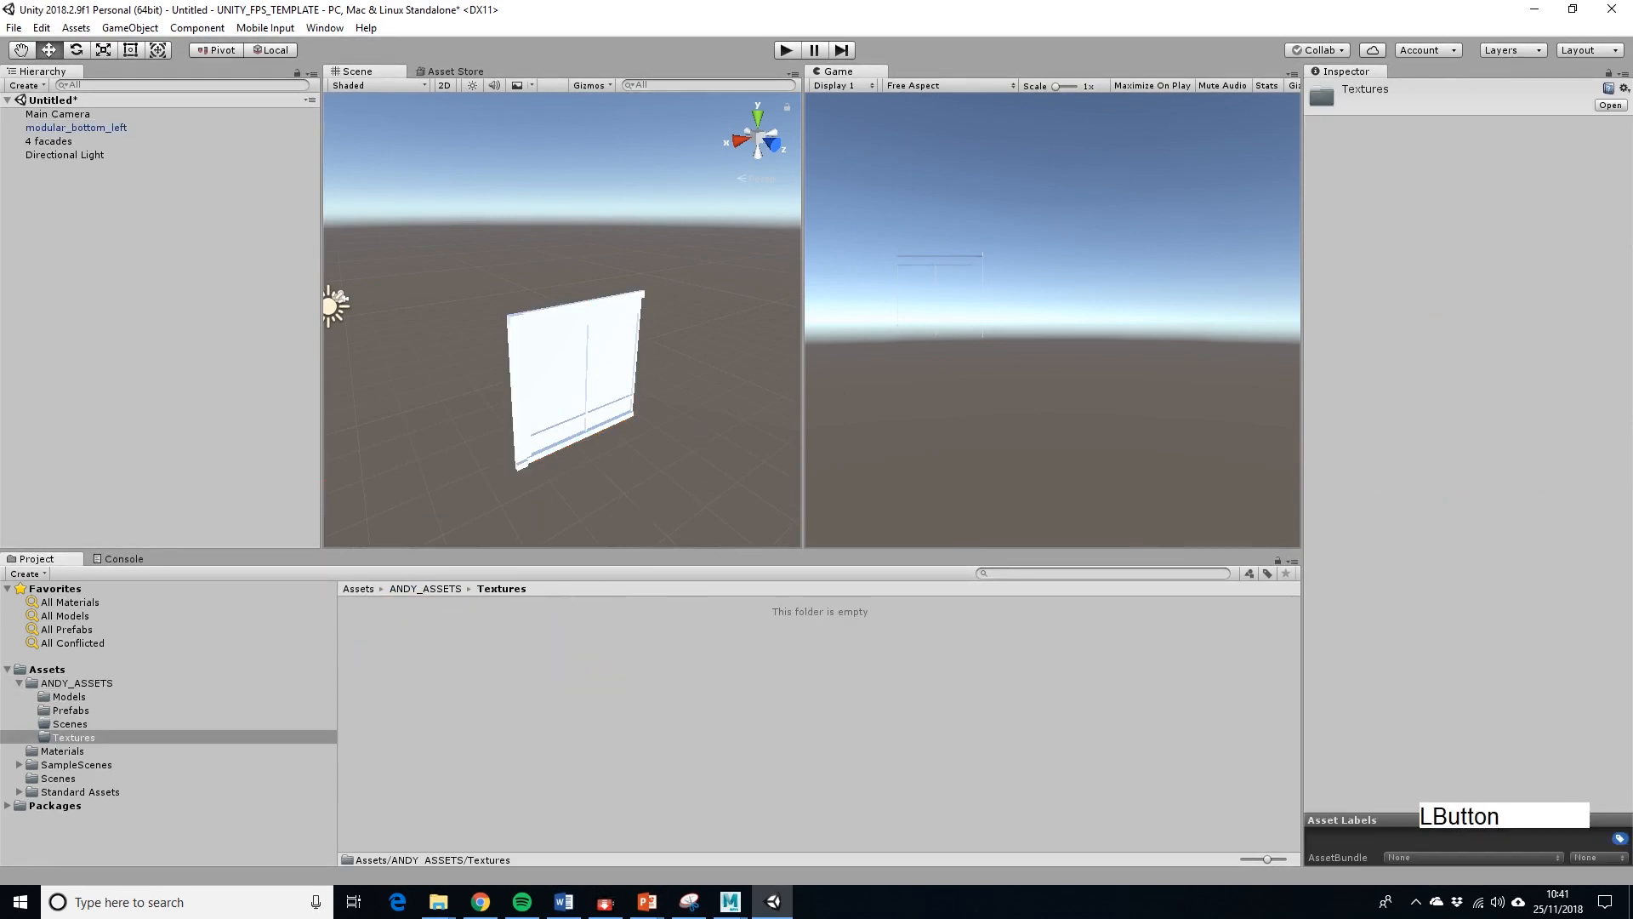
pyautogui.keyDown('shift'); pyautogui.click(438, 902); pyautogui.keyUp('shift')
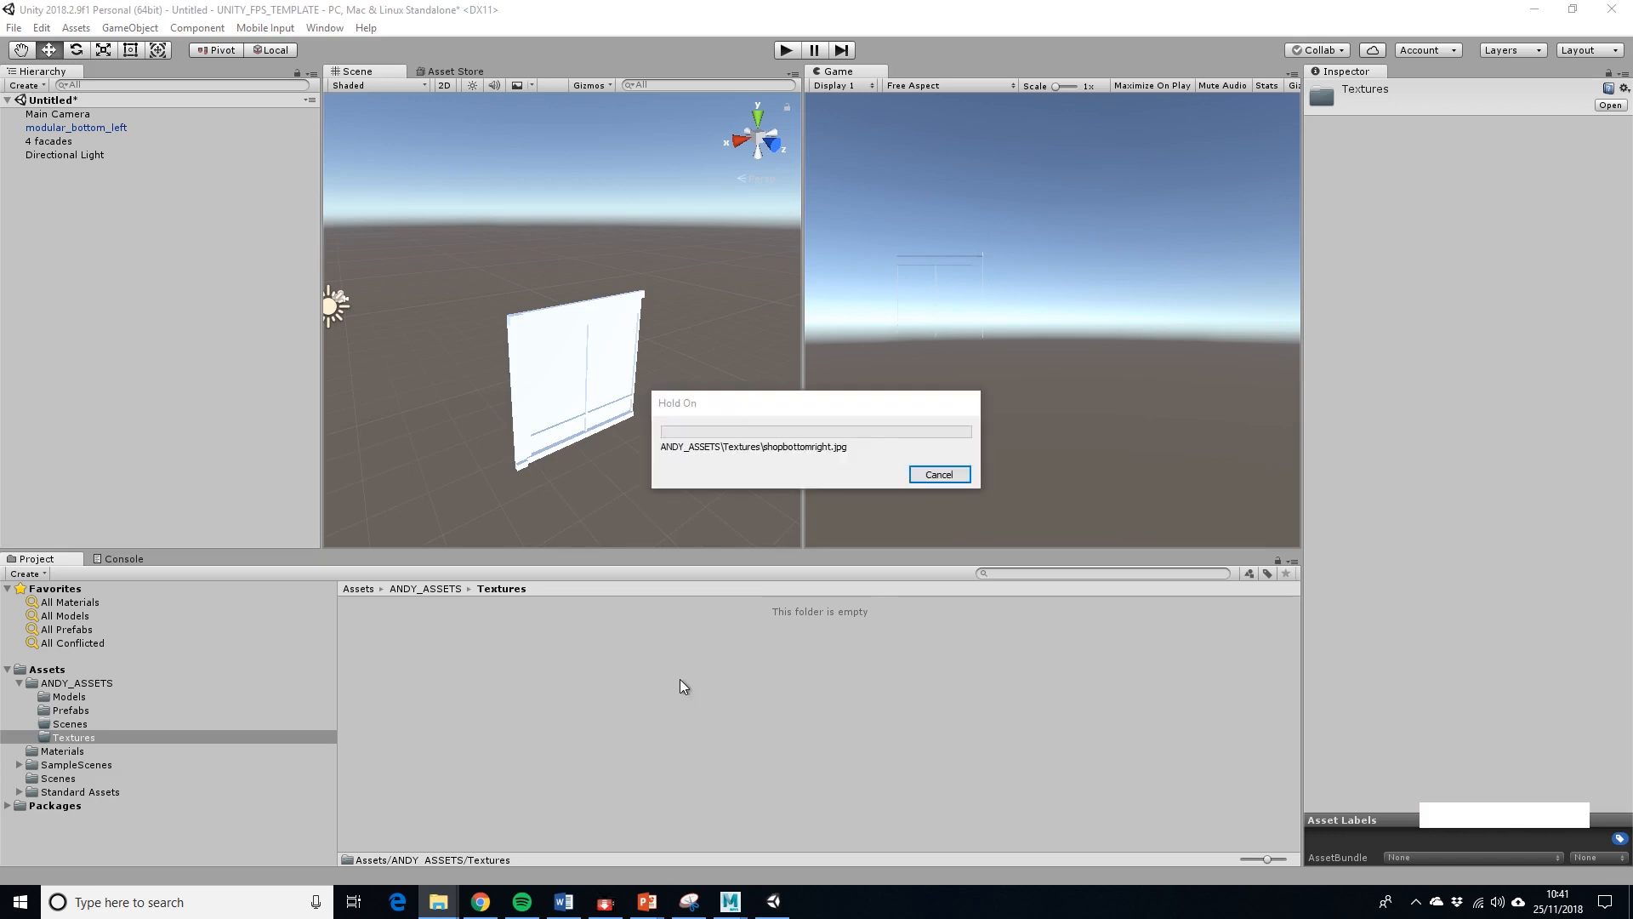
# Apply the shopbottomleft texture to the modular_bottom_left facade and inspect how it maps onto the shopfront.
pyautogui.click(538, 352)
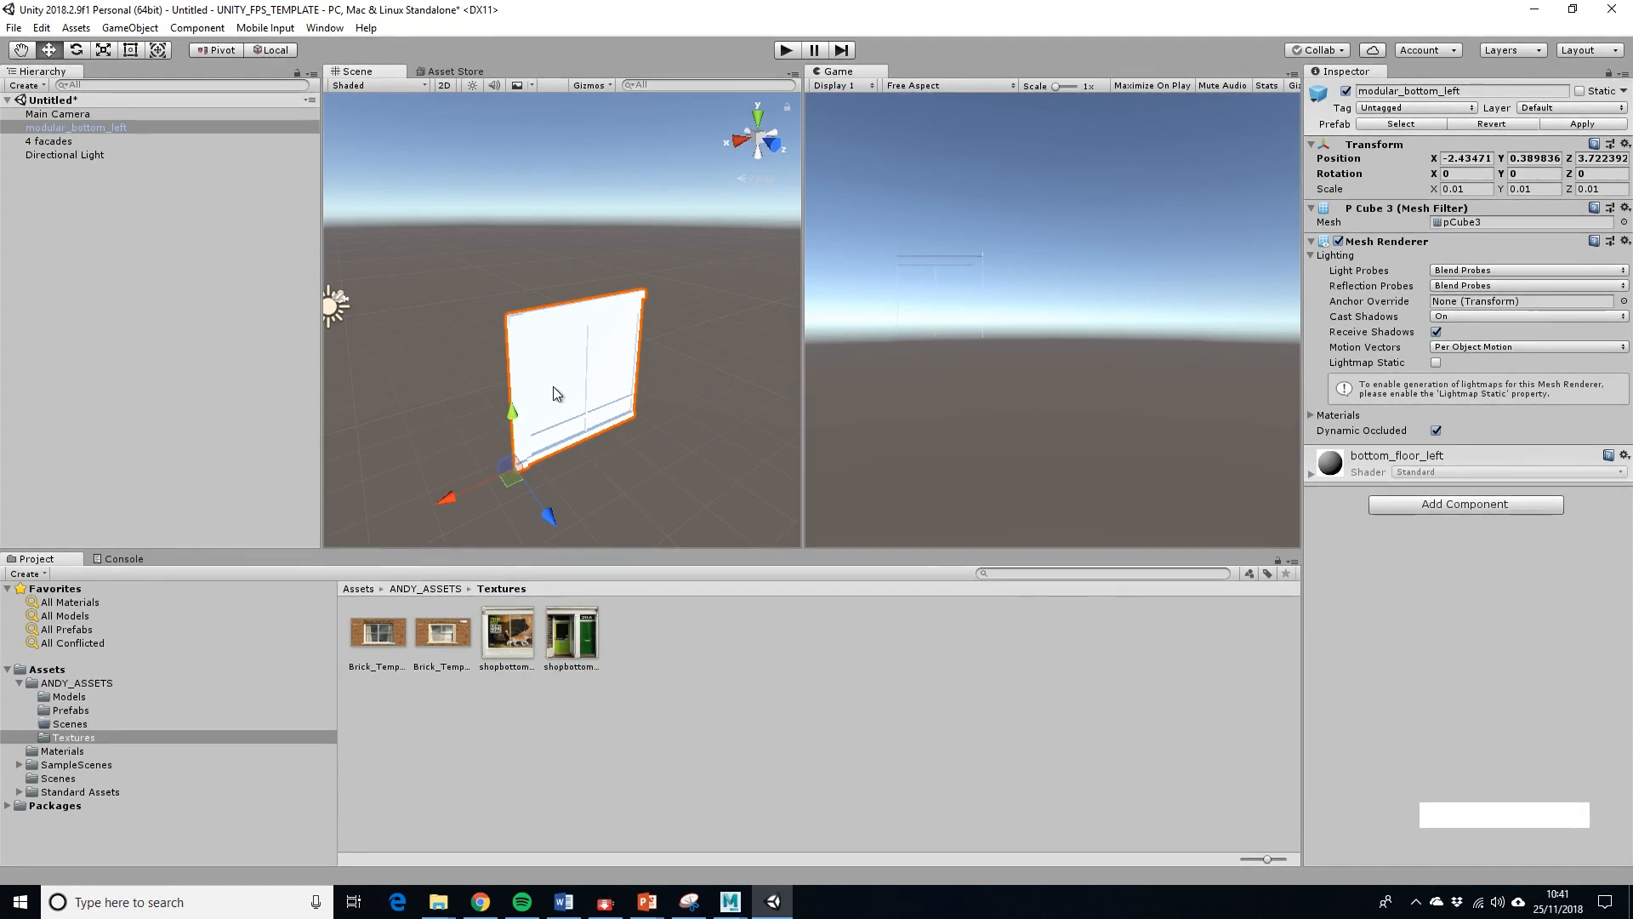
pyautogui.moveTo(504, 645); pyautogui.dragTo(569, 391)
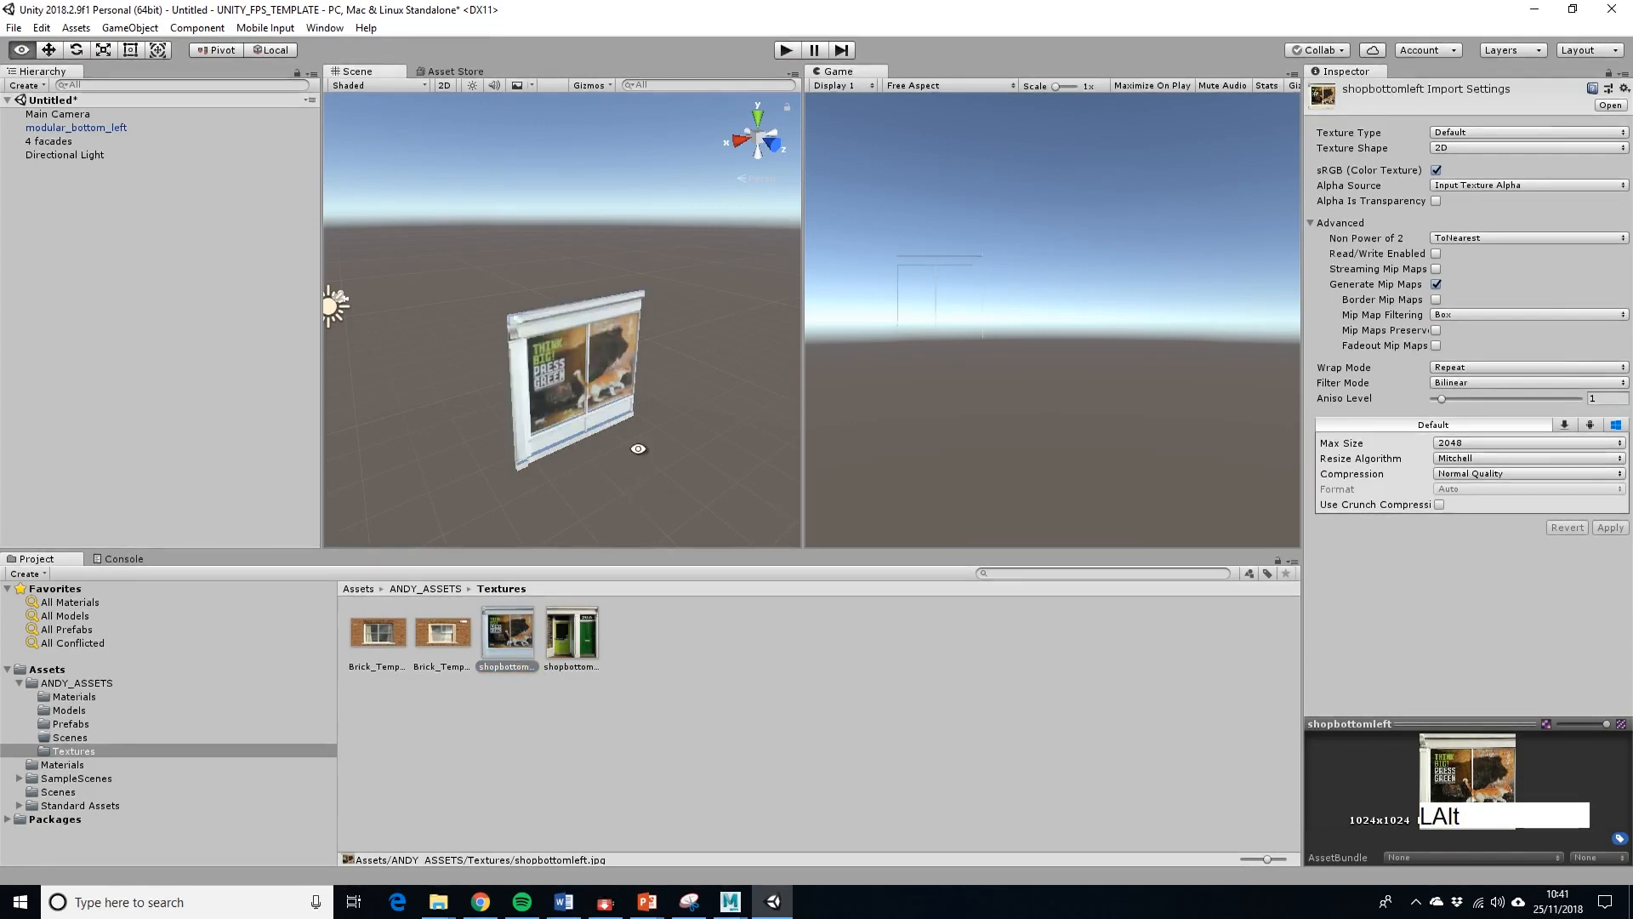
pyautogui.keyDown('alt'); pyautogui.moveTo(638, 448); pyautogui.dragTo(599, 402); pyautogui.keyUp('alt')
pyautogui.keyDown('alt'); pyautogui.scroll(4, 600, 401); pyautogui.keyUp('alt')
pyautogui.keyDown('alt'); pyautogui.moveTo(538, 525); pyautogui.dragTo(614, 443, button='middle'); pyautogui.keyUp('alt')
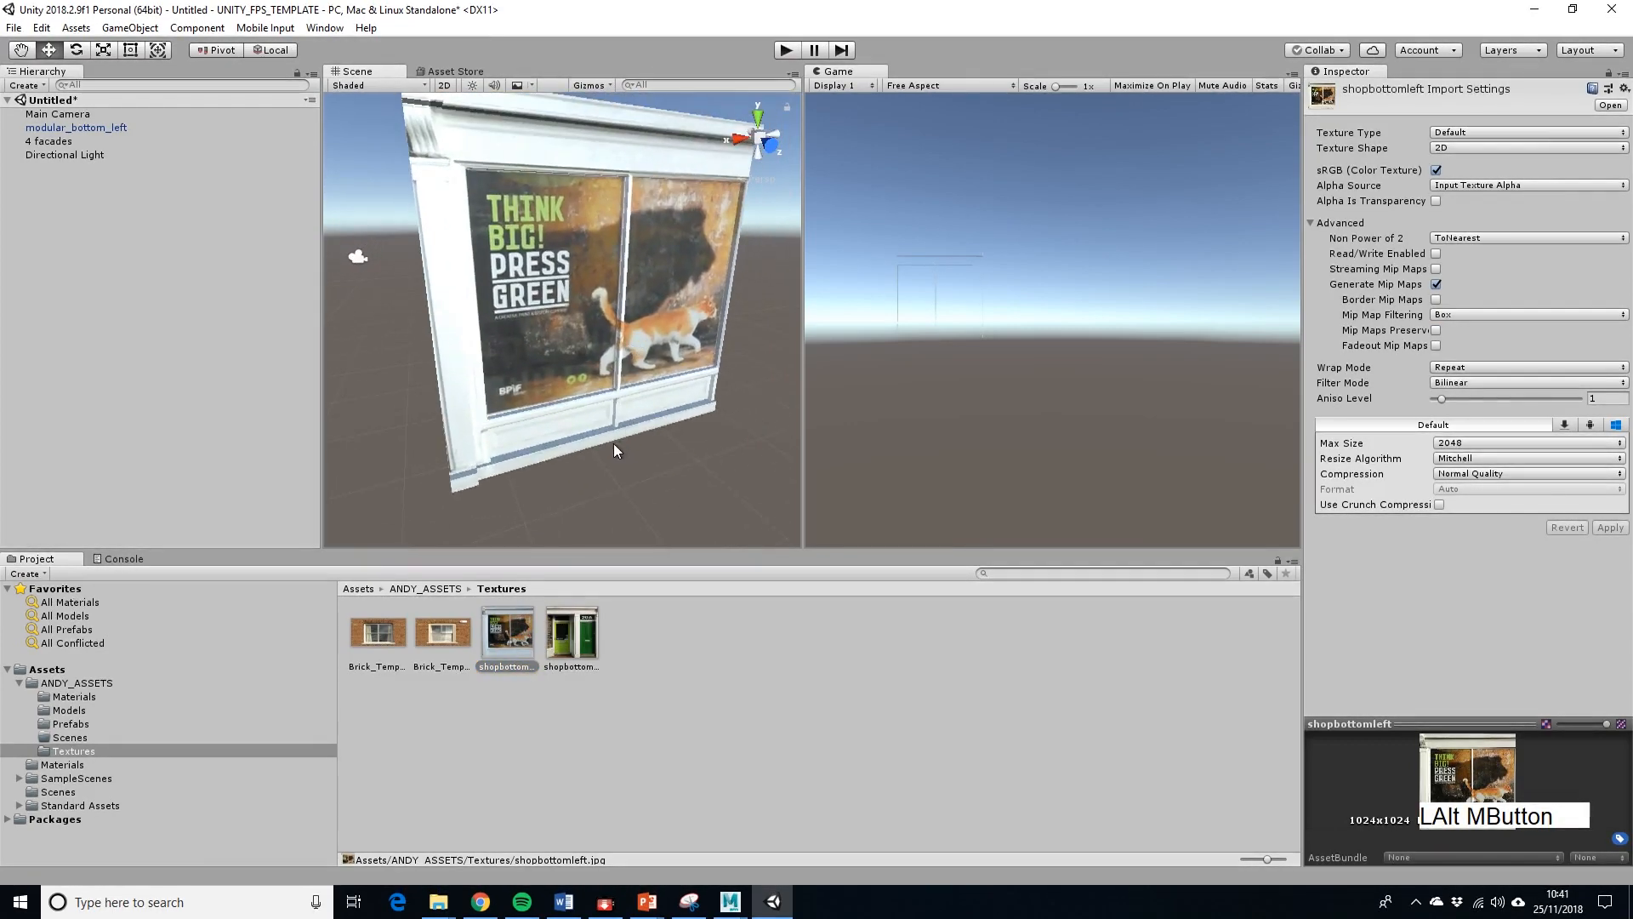
pyautogui.moveTo(614, 449)
pyautogui.keyDown('alt'); pyautogui.mouseDown()
pyautogui.moveTo(595, 438)
pyautogui.moveTo(615, 429)
pyautogui.mouseUp(); pyautogui.keyUp('alt')
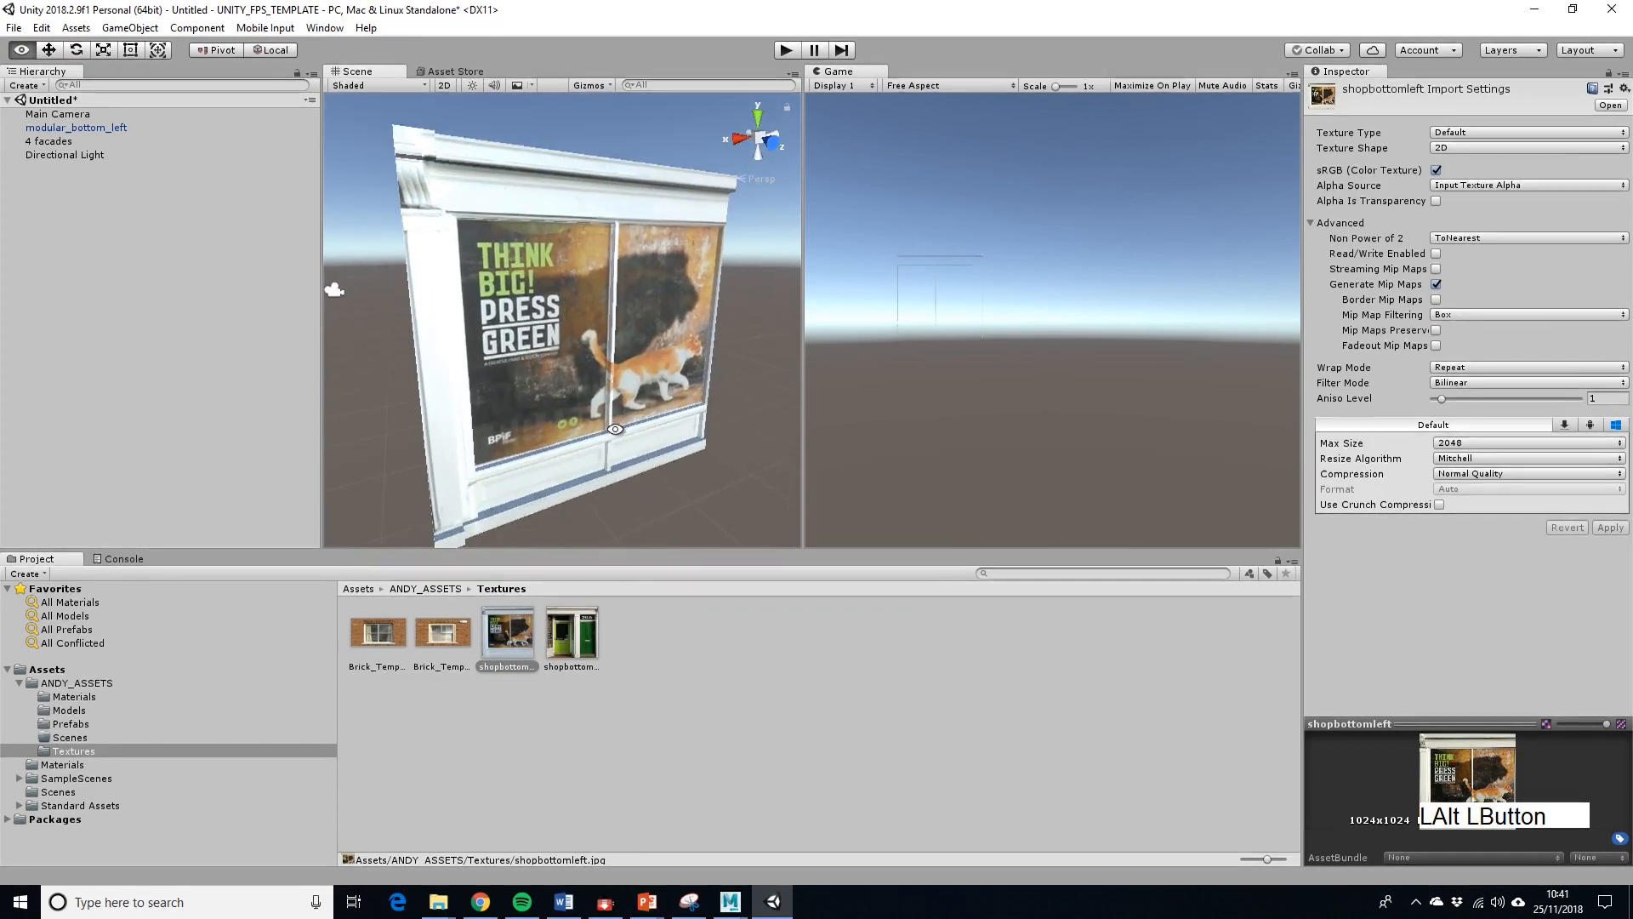
pyautogui.scroll(-6, 587, 528)
pyautogui.scroll(4, 593, 488)
pyautogui.scroll(-5, 594, 488)
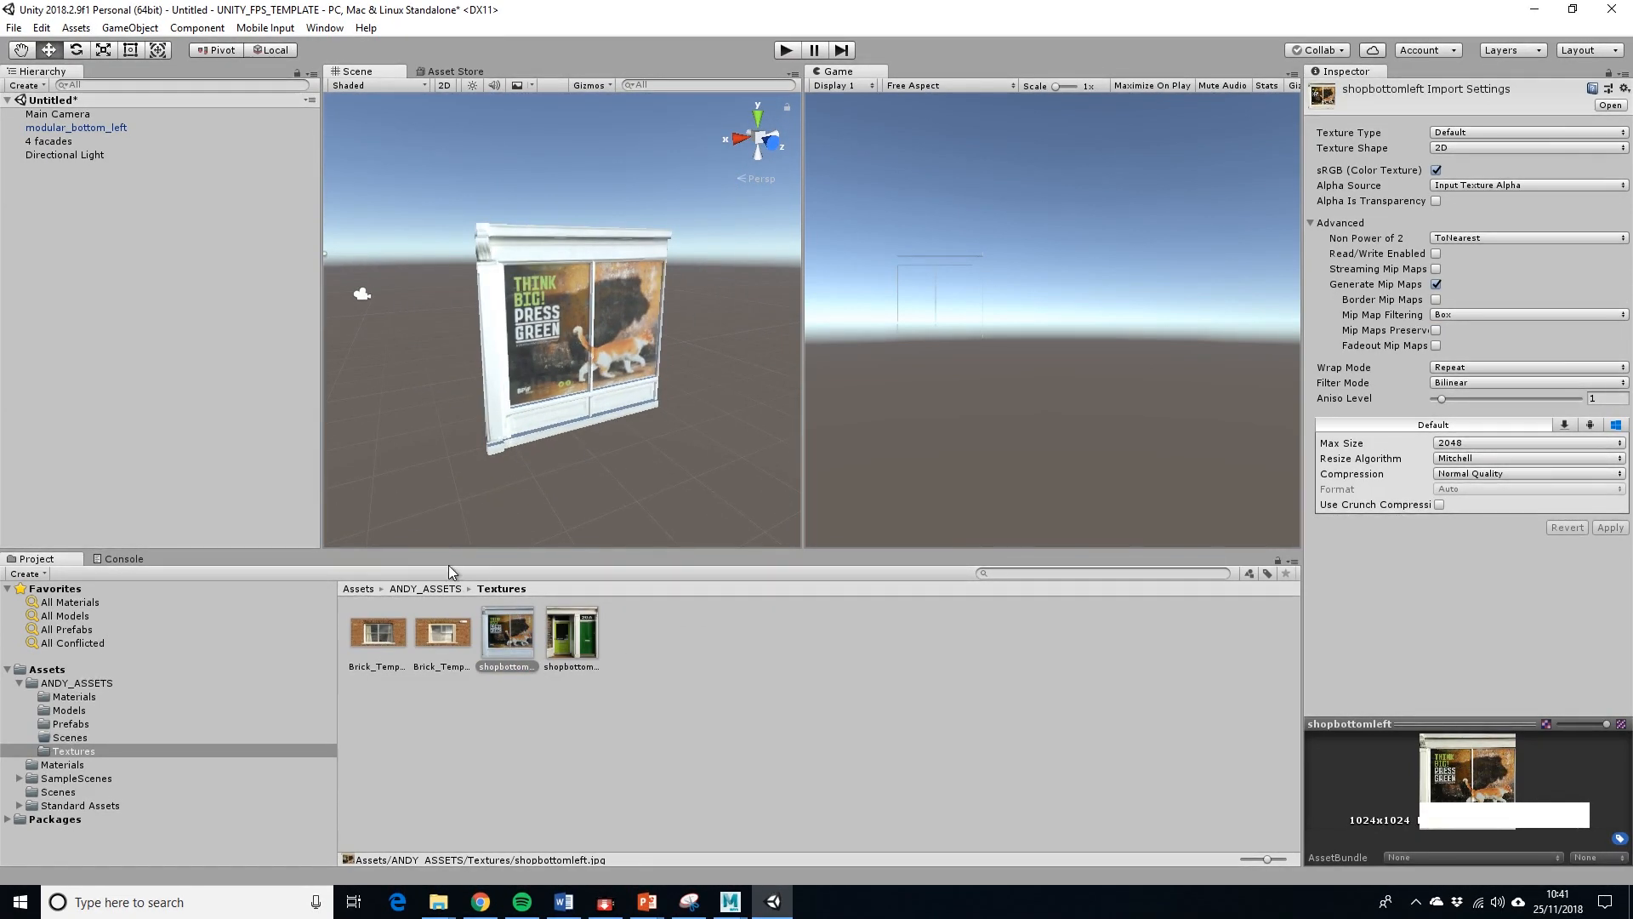
# Open the Prefabs folder and place modular_top_window in the scene beside the textured shopfront.
pyautogui.click(432, 589)
pyautogui.doubleClick(508, 652)
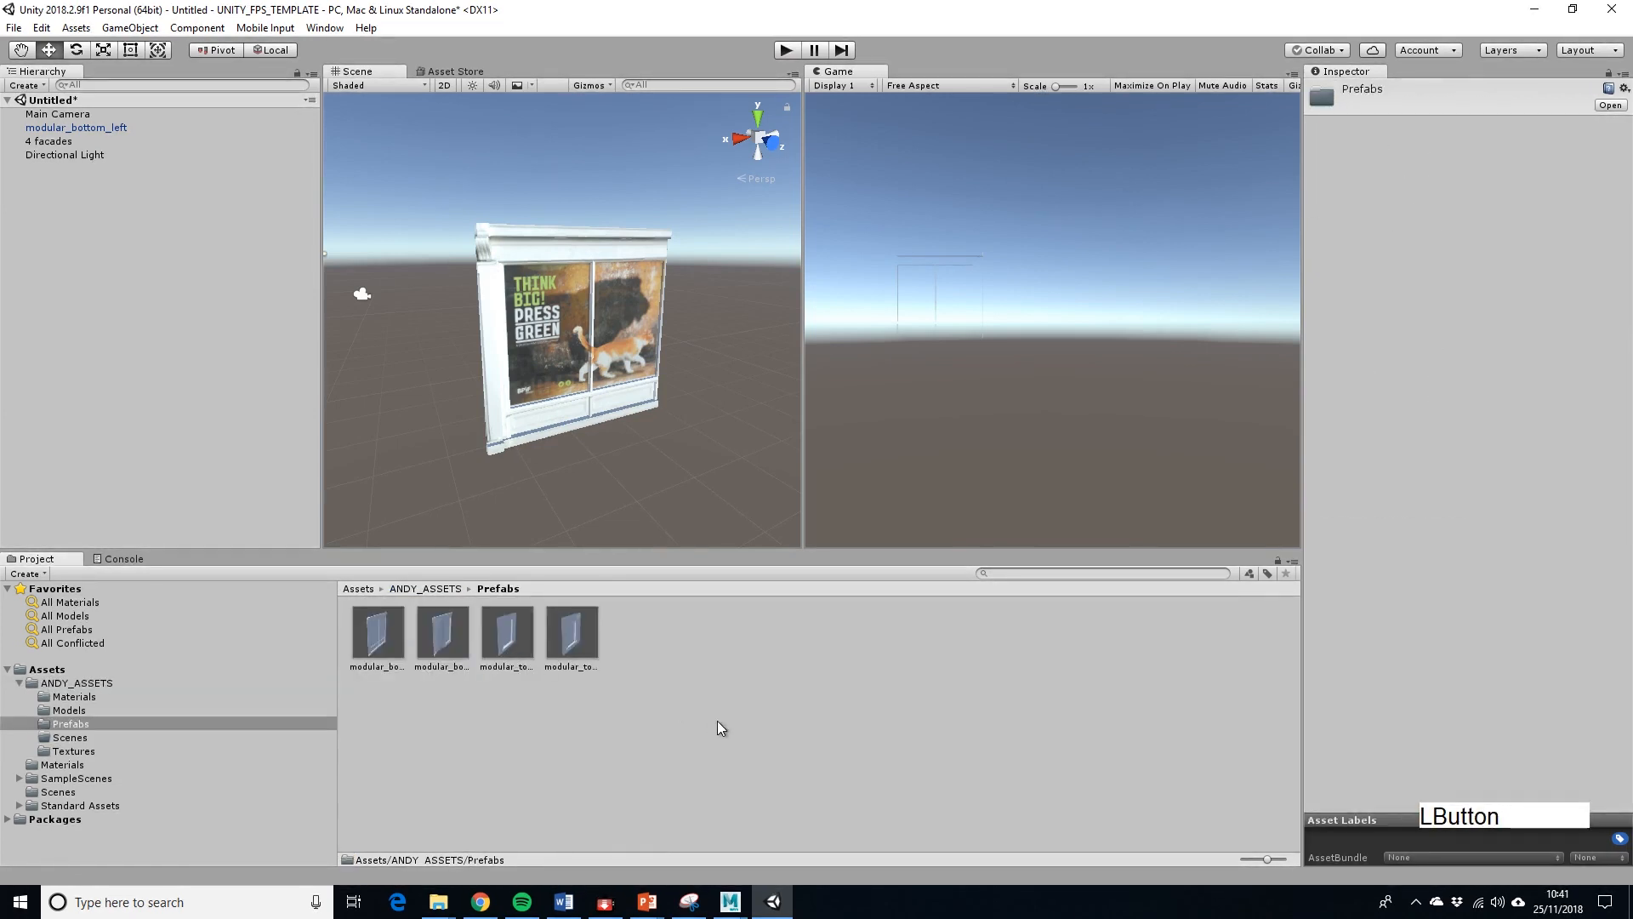
pyautogui.click(526, 638)
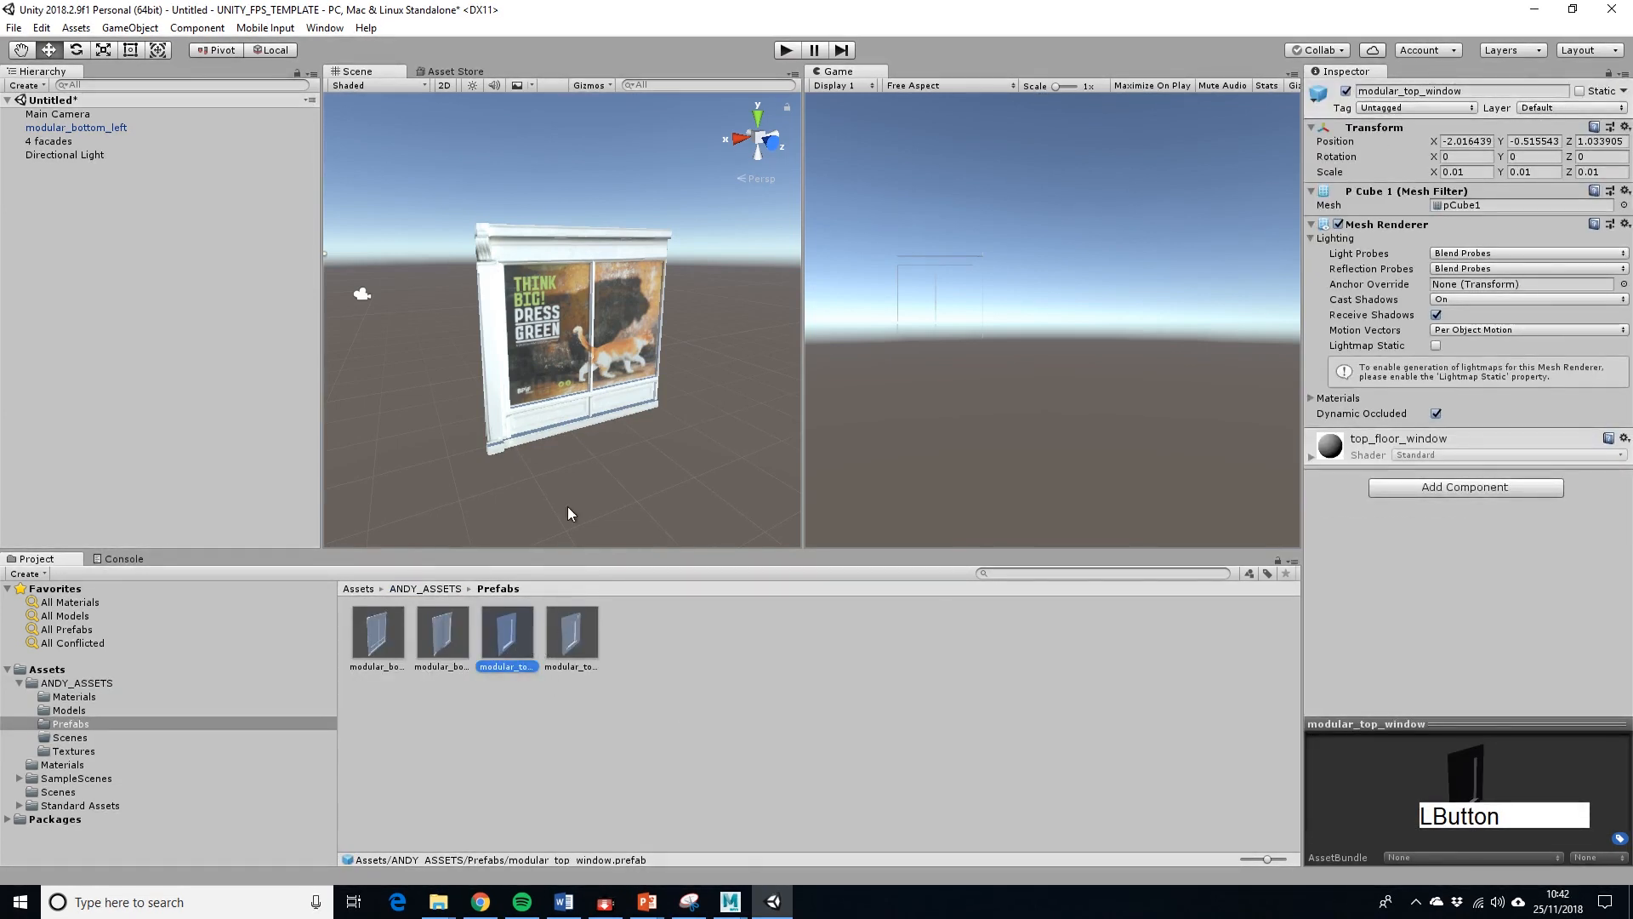
pyautogui.scroll(-3, 594, 376)
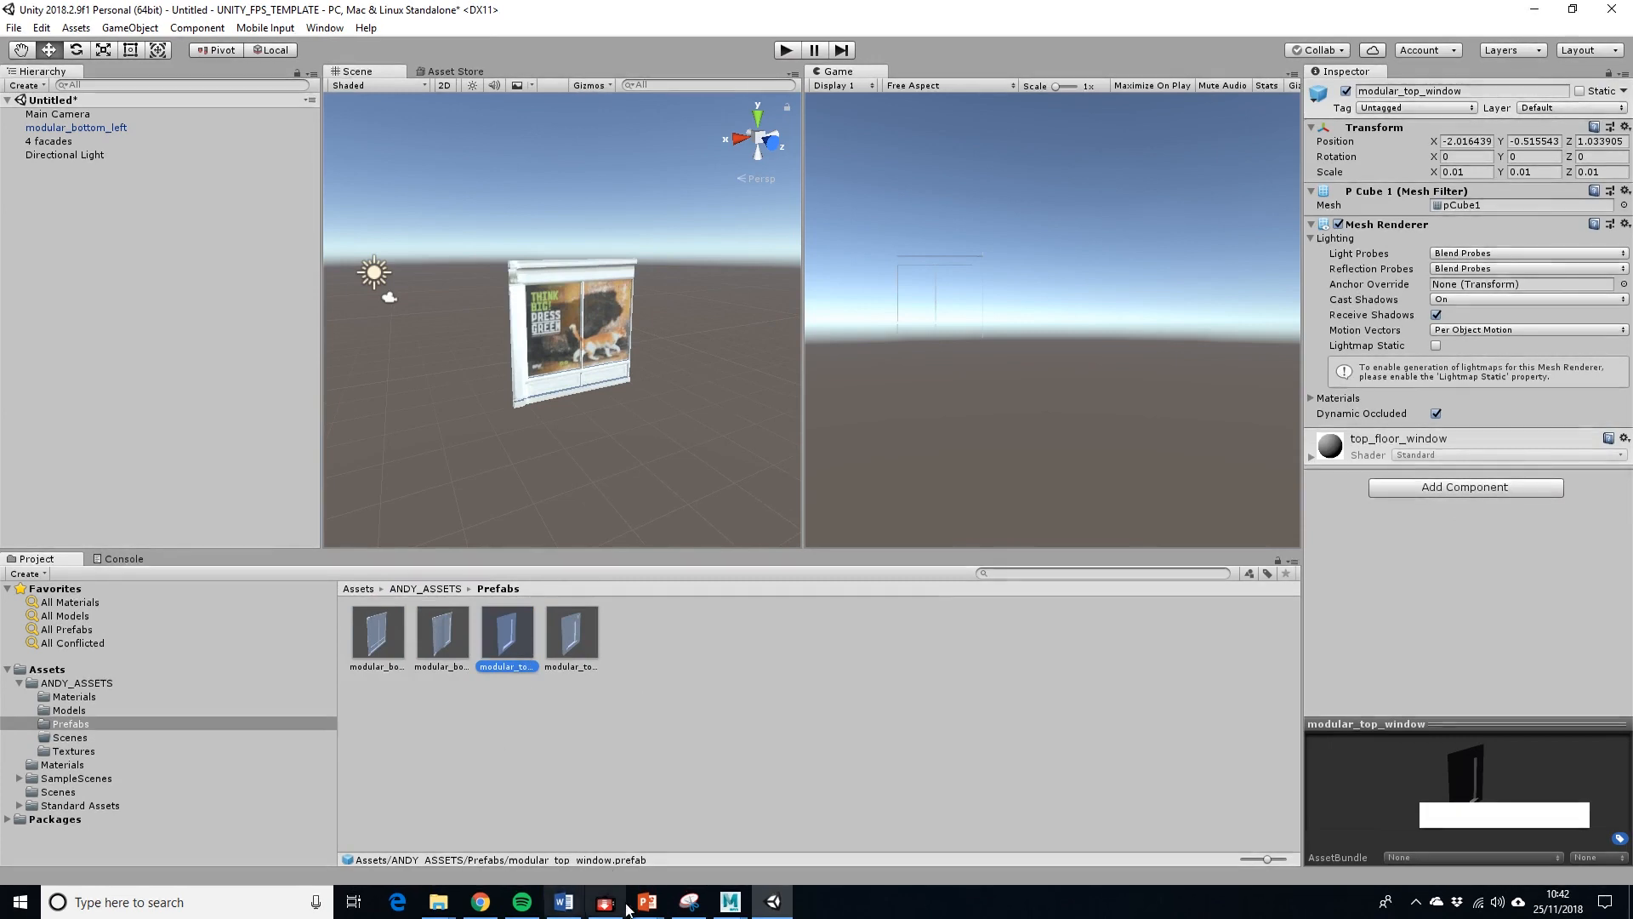
pyautogui.moveTo(507, 638); pyautogui.dragTo(381, 426)
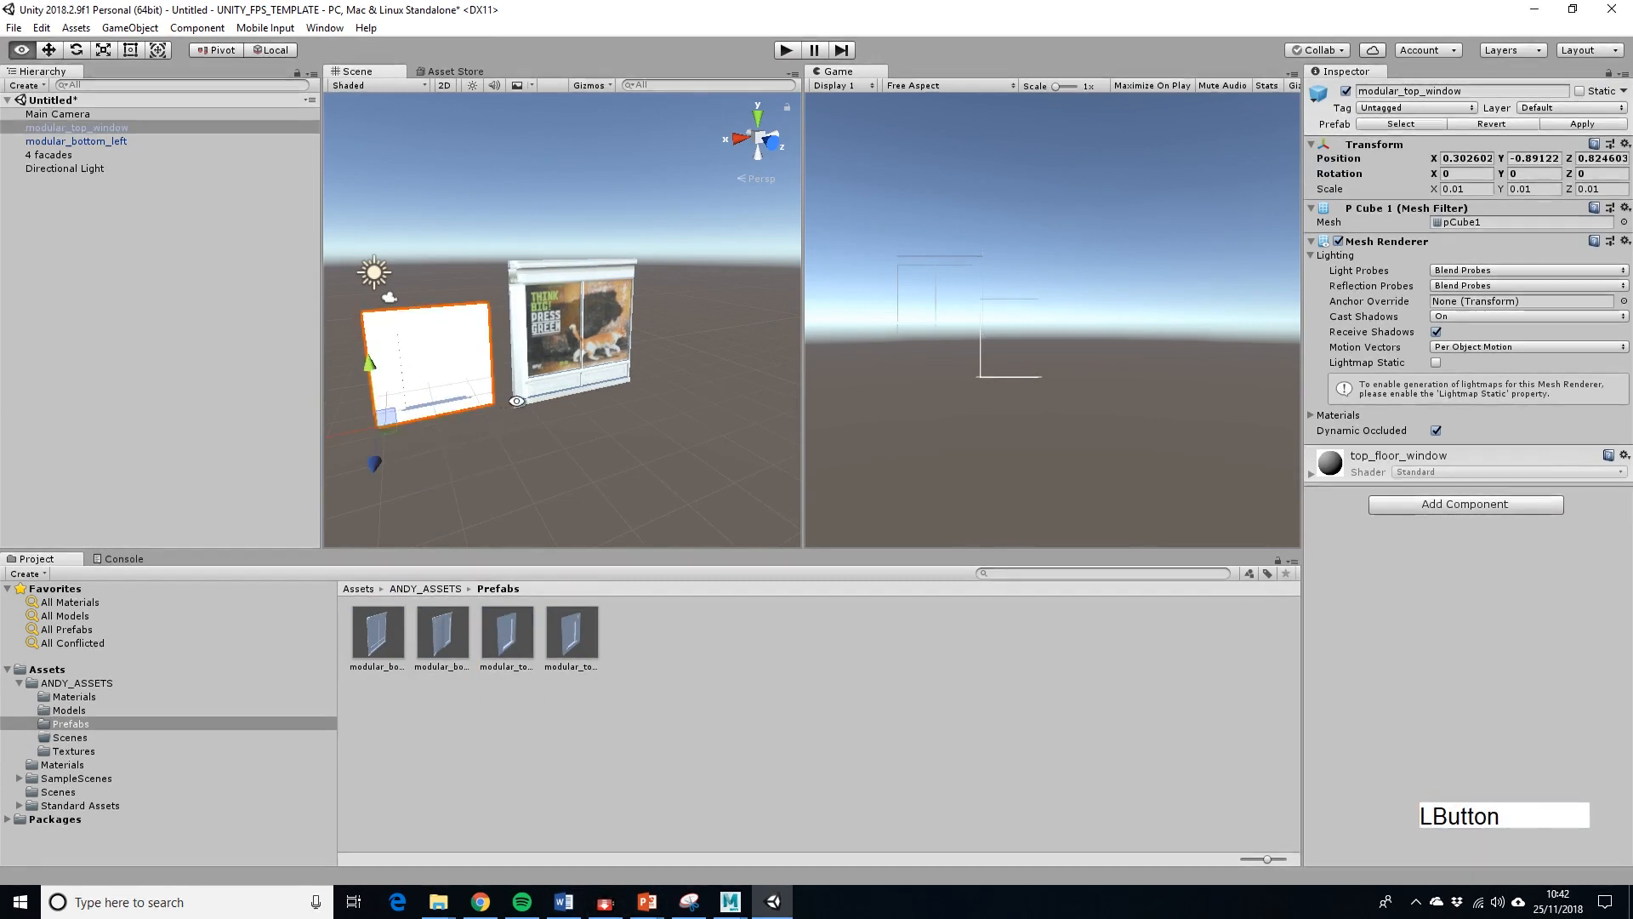
# Move modular_top_window along the X axis to 5.23, away from the textured shopfront.
pyautogui.keyDown('alt'); pyautogui.moveTo(381, 426); pyautogui.dragTo(636, 375, button='middle'); pyautogui.keyUp('alt')
pyautogui.moveTo(529, 415); pyautogui.dragTo(354, 463)
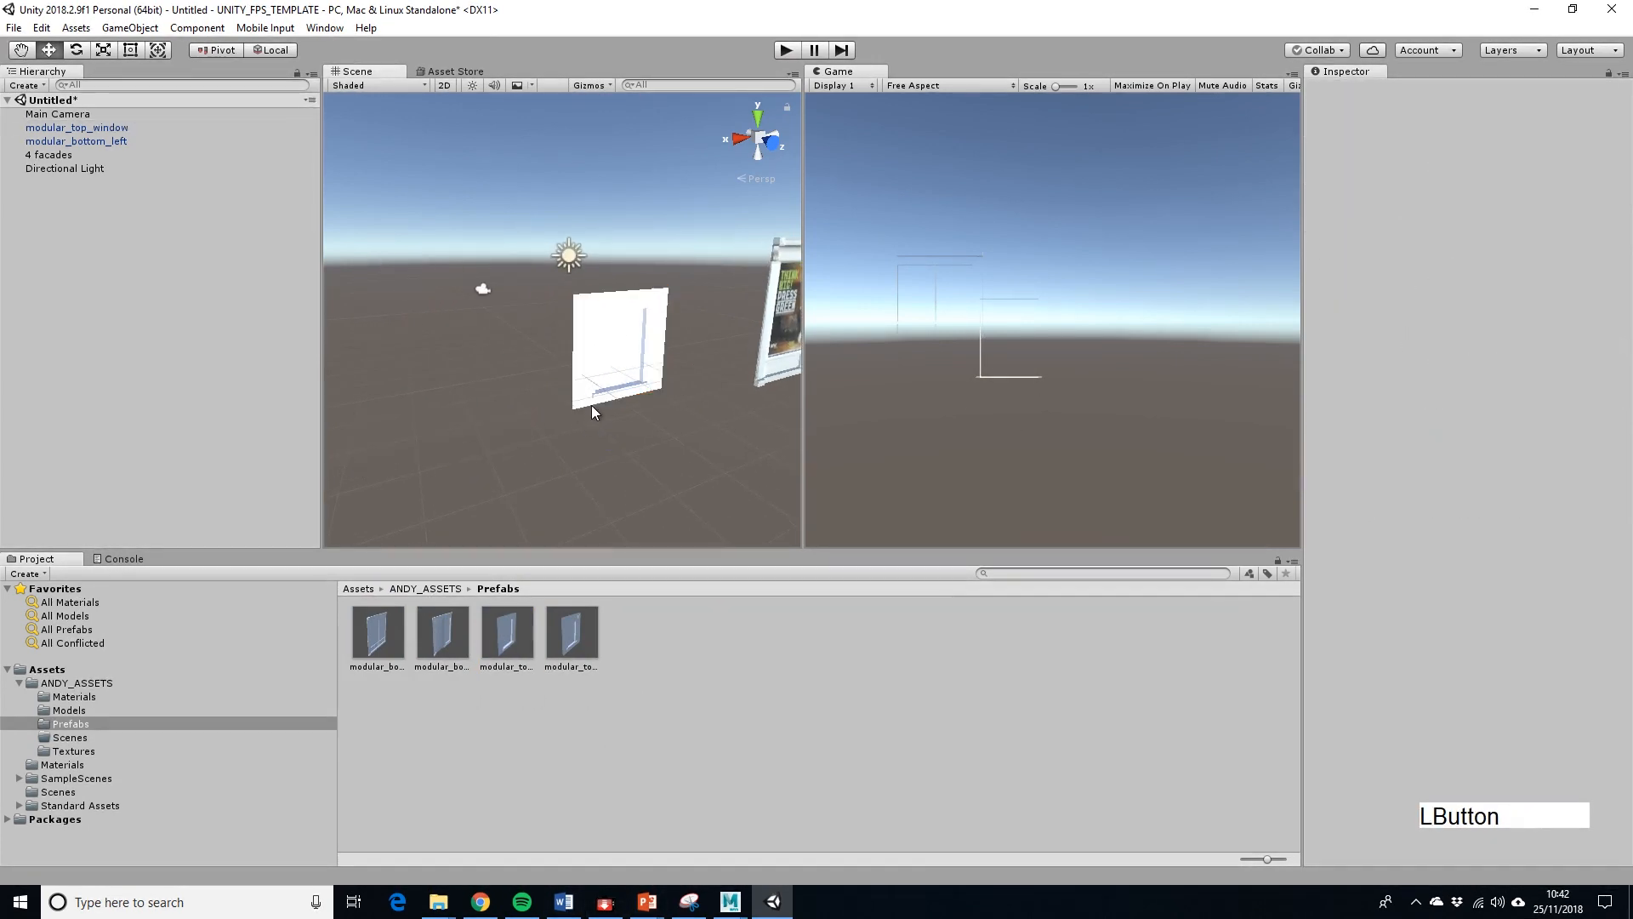
pyautogui.click(570, 421)
pyautogui.moveTo(512, 422); pyautogui.dragTo(356, 458)
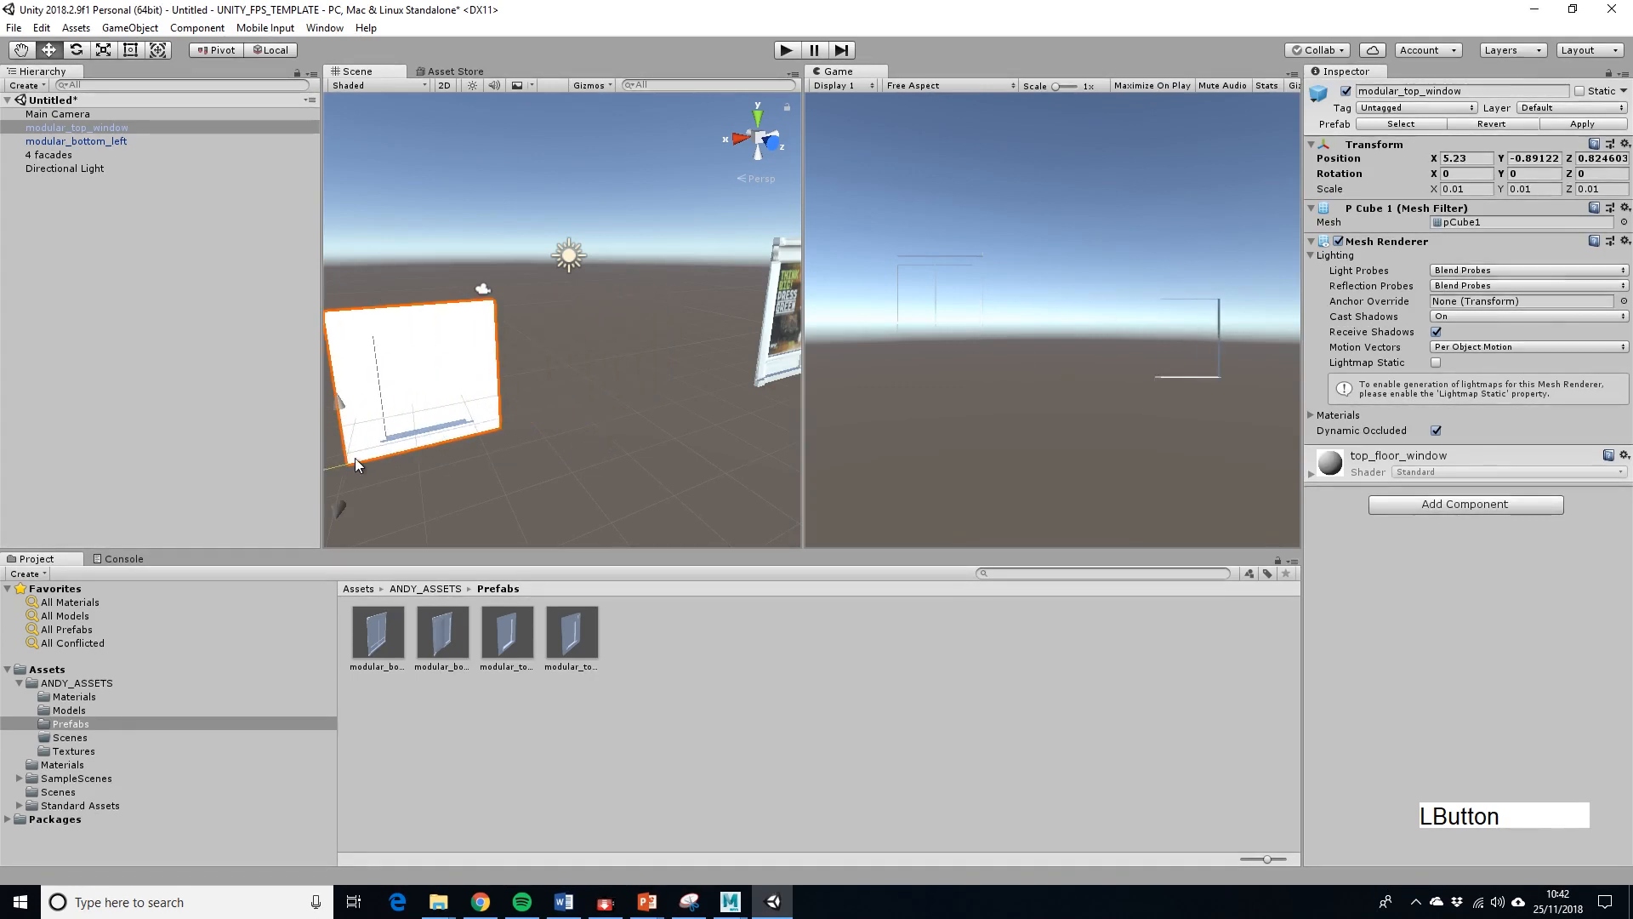
# Place the modular_top_window_1 prefab in the scene between the plain window facade and the shopfront.
pyautogui.click(579, 653)
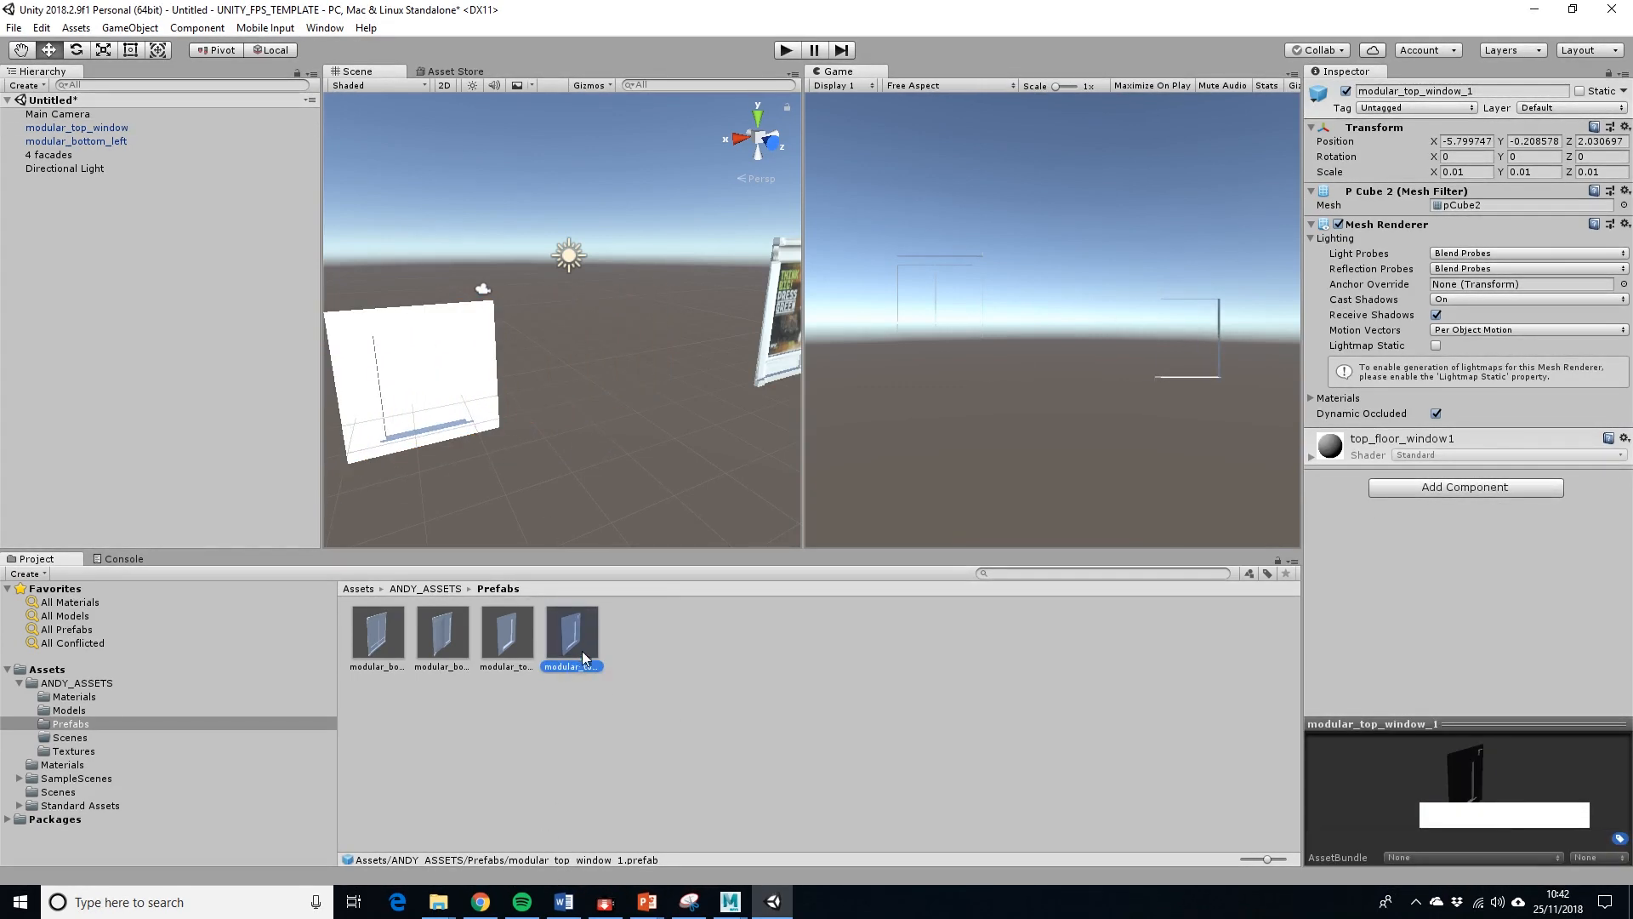
pyautogui.moveTo(584, 657); pyautogui.dragTo(527, 413)
pyautogui.keyDown('alt'); pyautogui.moveTo(528, 413); pyautogui.dragTo(606, 497); pyautogui.keyUp('alt')
# Move the textured modular_bottom_left facade along its Z axis.
pyautogui.click(728, 365)
pyautogui.keyDown('alt'); pyautogui.moveTo(698, 417); pyautogui.dragTo(770, 455); pyautogui.keyUp('alt')
pyautogui.keyDown('alt'); pyautogui.moveTo(770, 455); pyautogui.dragTo(606, 443, button='middle'); pyautogui.keyUp('alt')
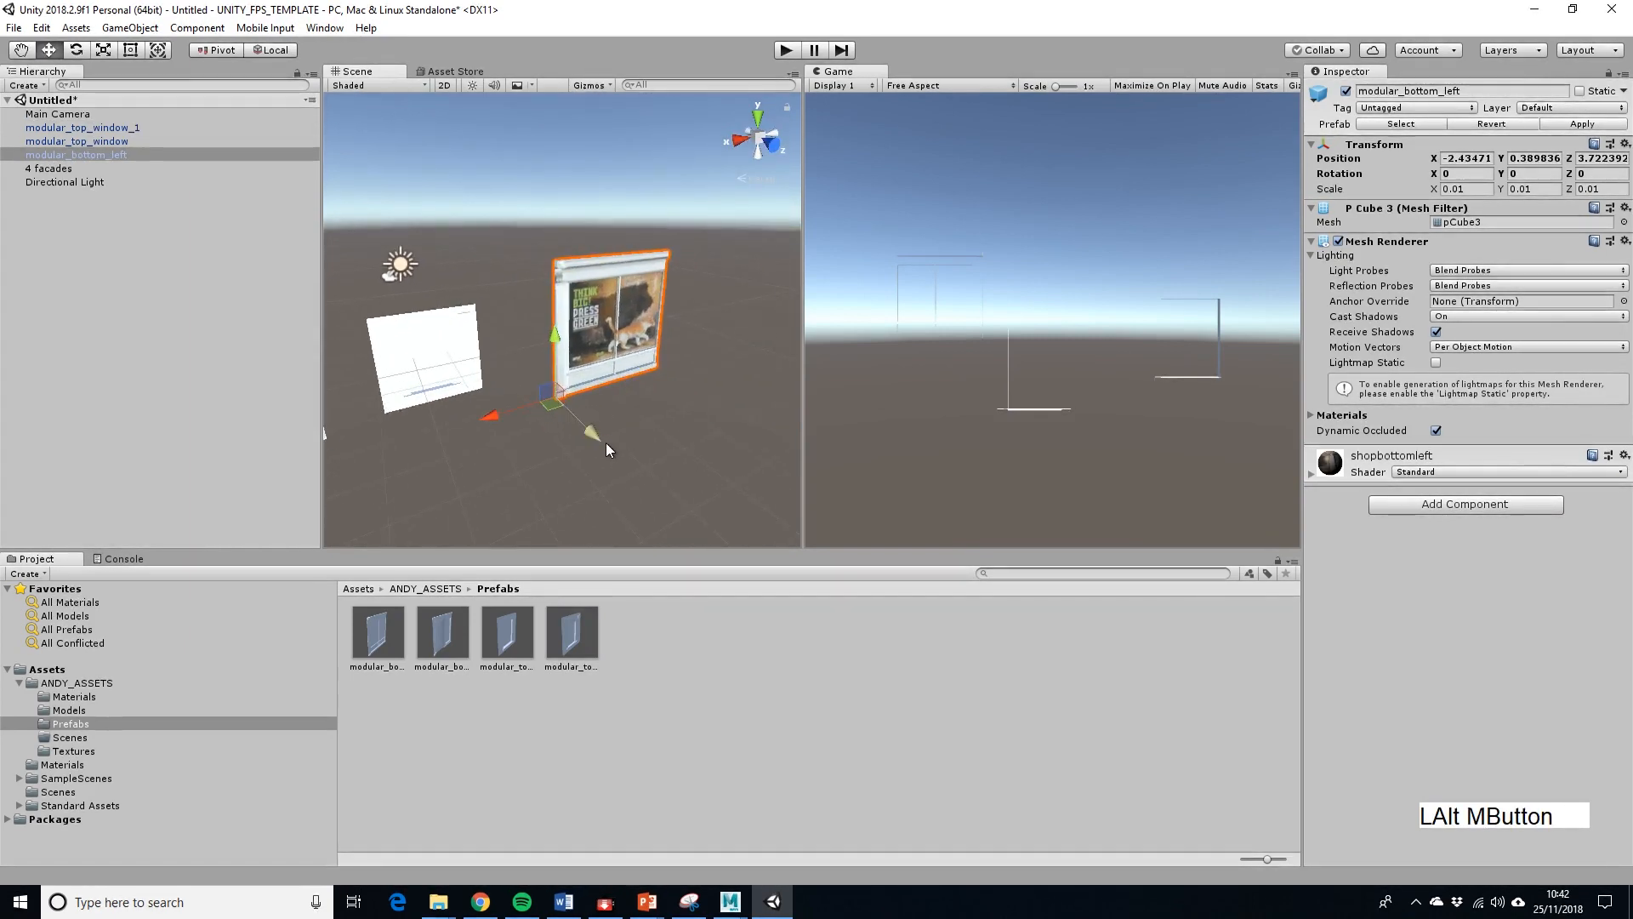
pyautogui.moveTo(599, 437); pyautogui.dragTo(487, 400)
pyautogui.keyDown('alt'); pyautogui.moveTo(487, 400); pyautogui.dragTo(613, 430, button='middle'); pyautogui.keyUp('alt')
# Place the modular_bottom_right prefab in the scene beside the textured shopfront and inspect the row of facades.
pyautogui.click(380, 645)
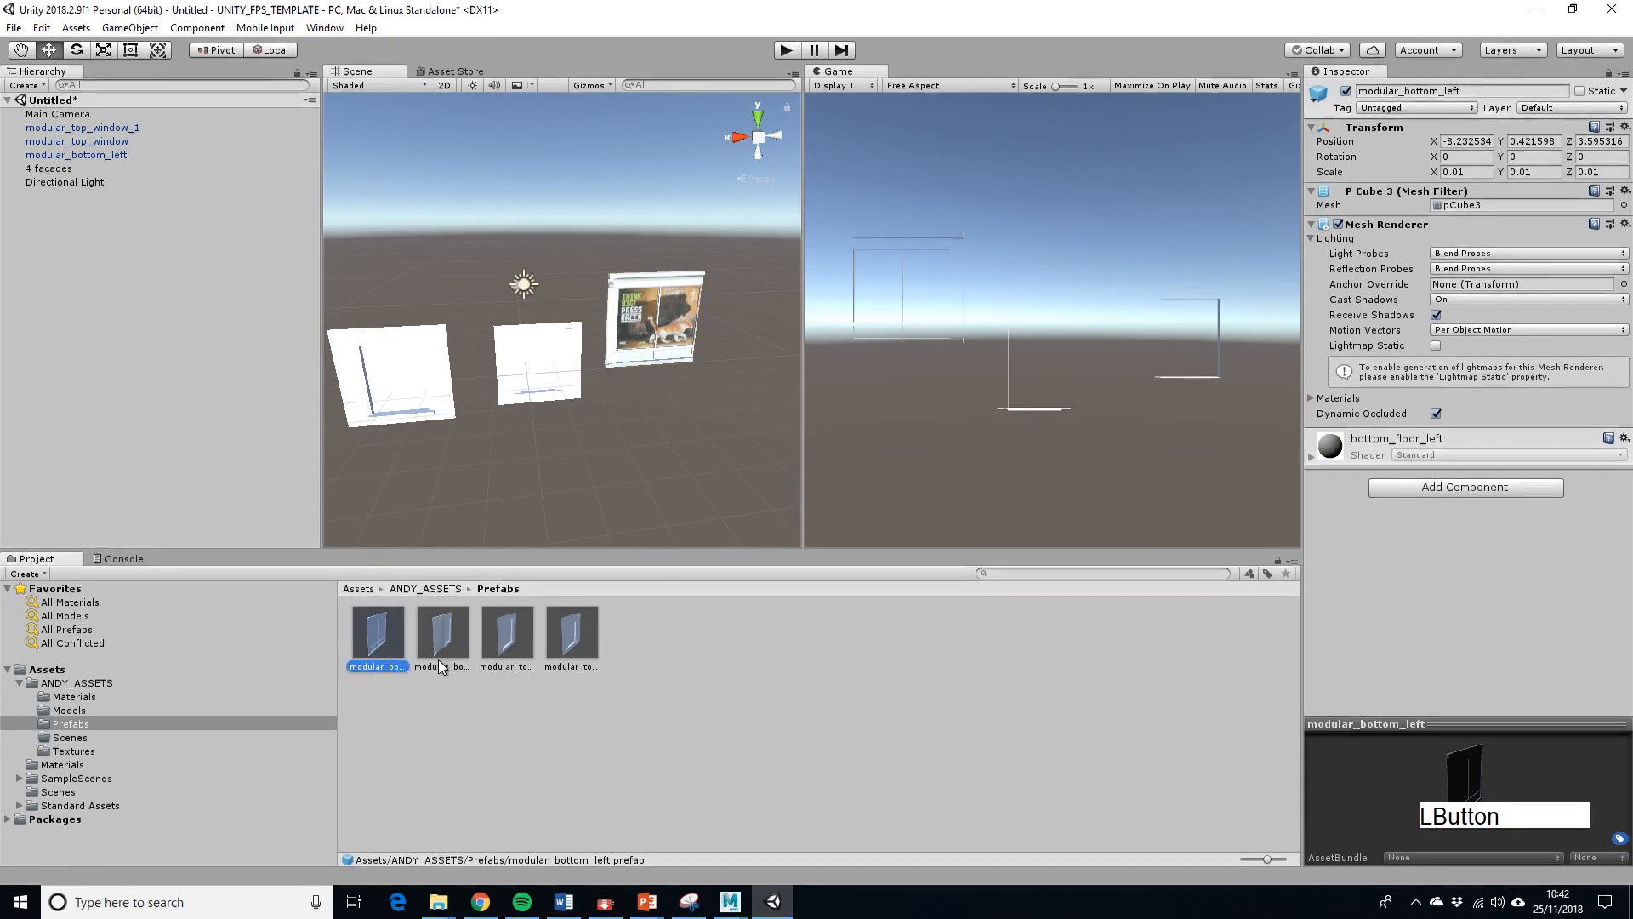
pyautogui.moveTo(441, 653); pyautogui.dragTo(712, 369)
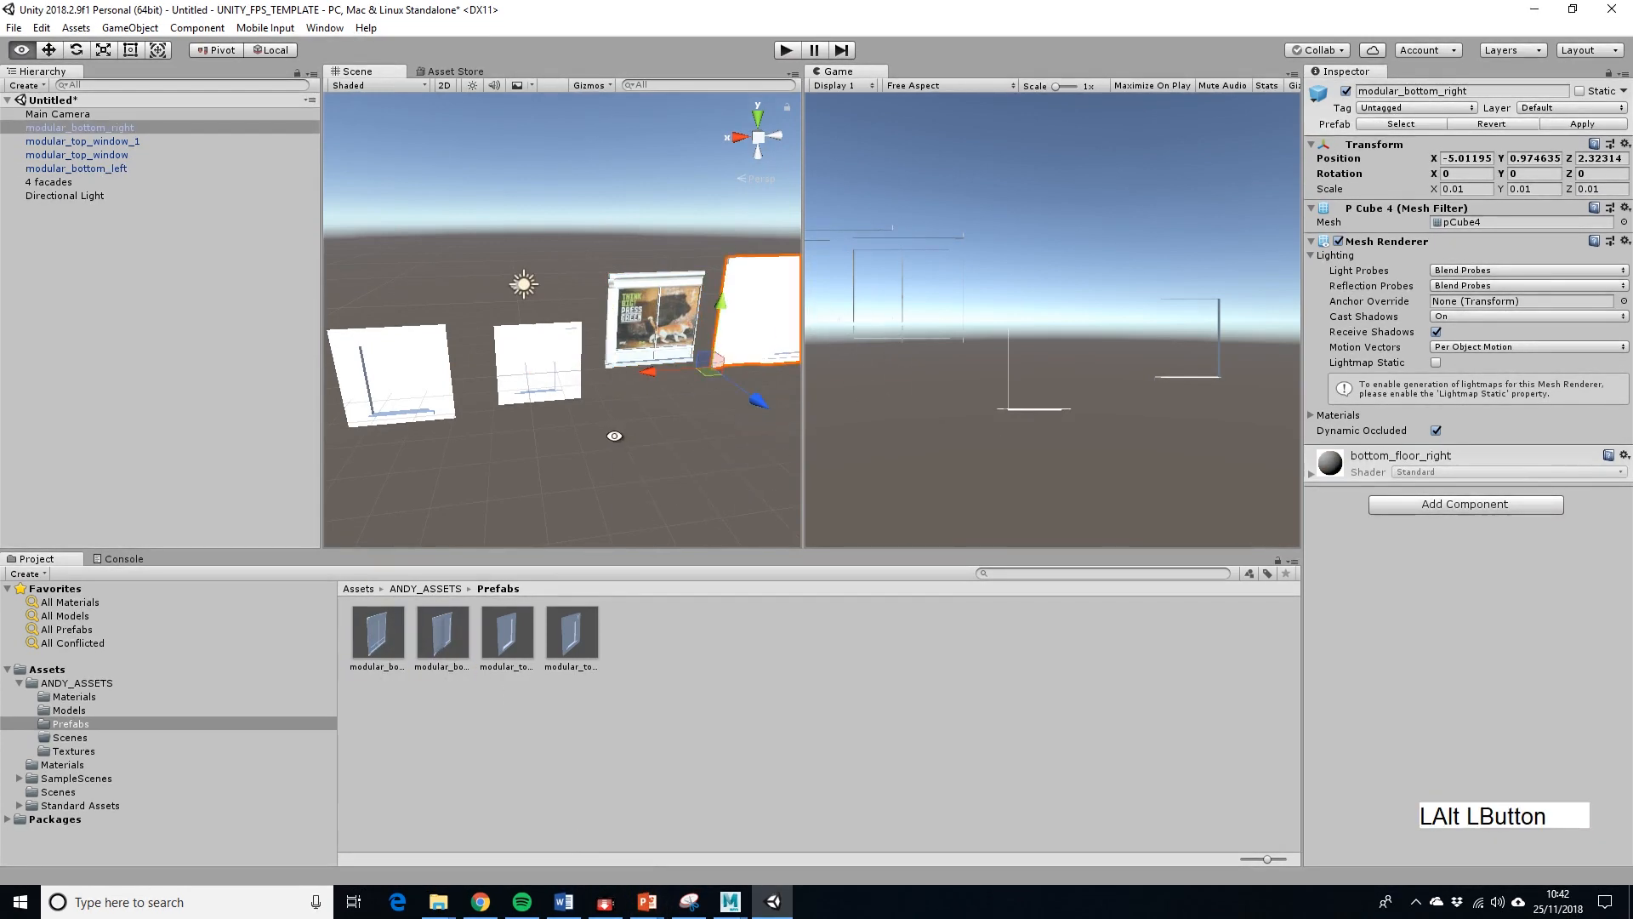
pyautogui.keyDown('alt'); pyautogui.moveTo(646, 430); pyautogui.dragTo(545, 432); pyautogui.keyUp('alt')
pyautogui.keyDown('alt'); pyautogui.moveTo(545, 432); pyautogui.dragTo(509, 430, button='middle'); pyautogui.keyUp('alt')
pyautogui.scroll(3, 509, 431)
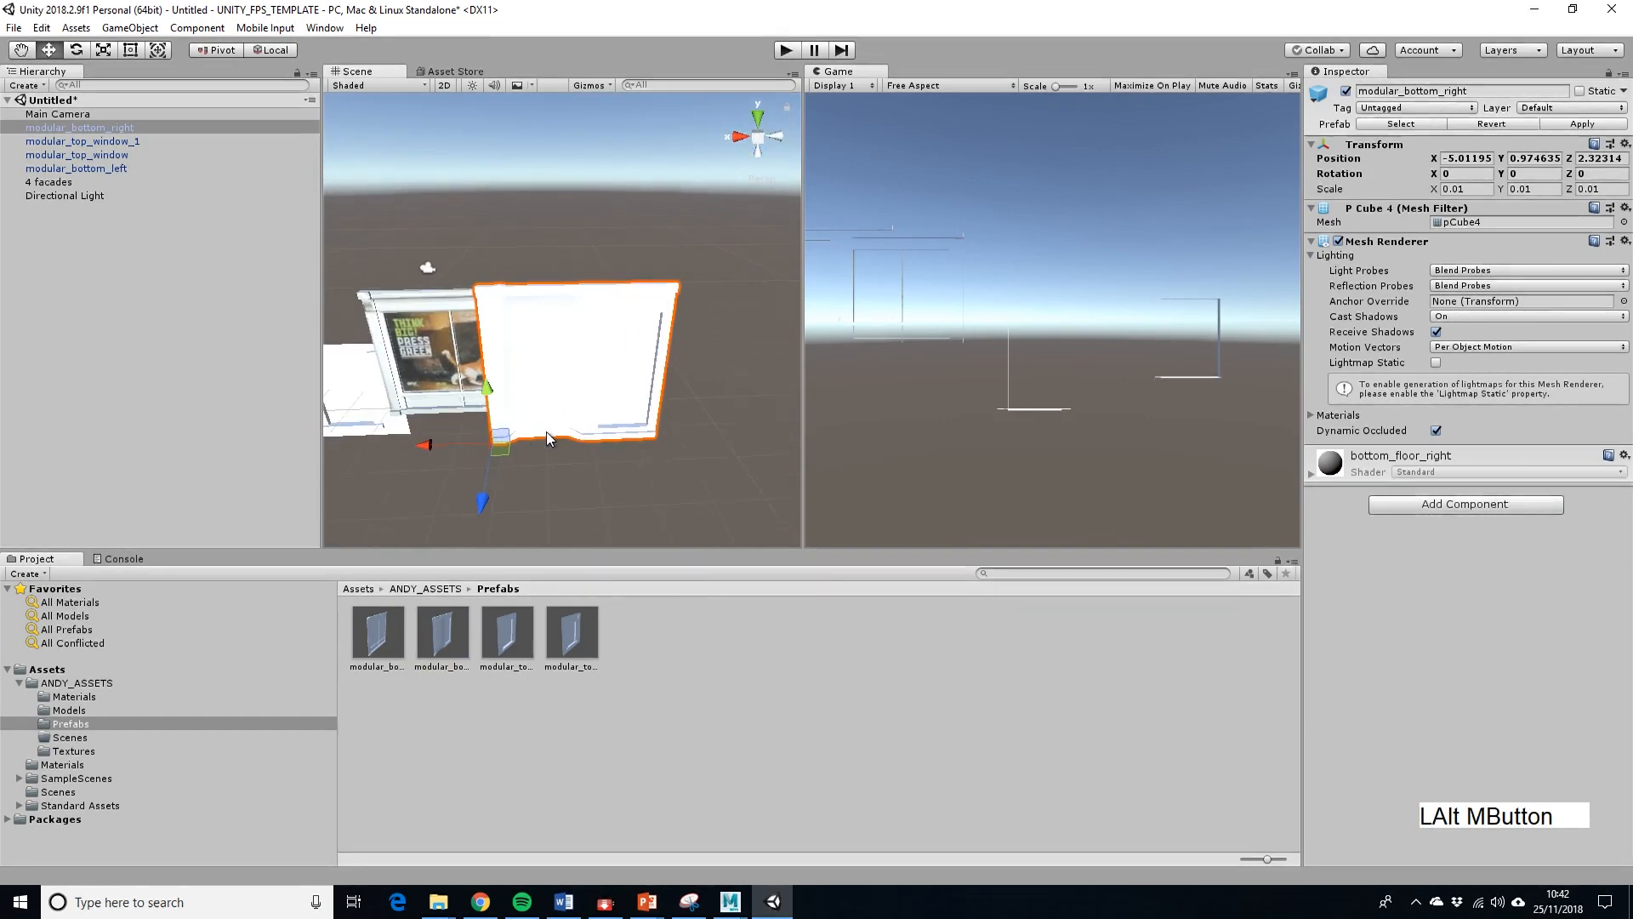
pyautogui.keyDown('alt'); pyautogui.moveTo(539, 441); pyautogui.dragTo(575, 436); pyautogui.keyUp('alt')
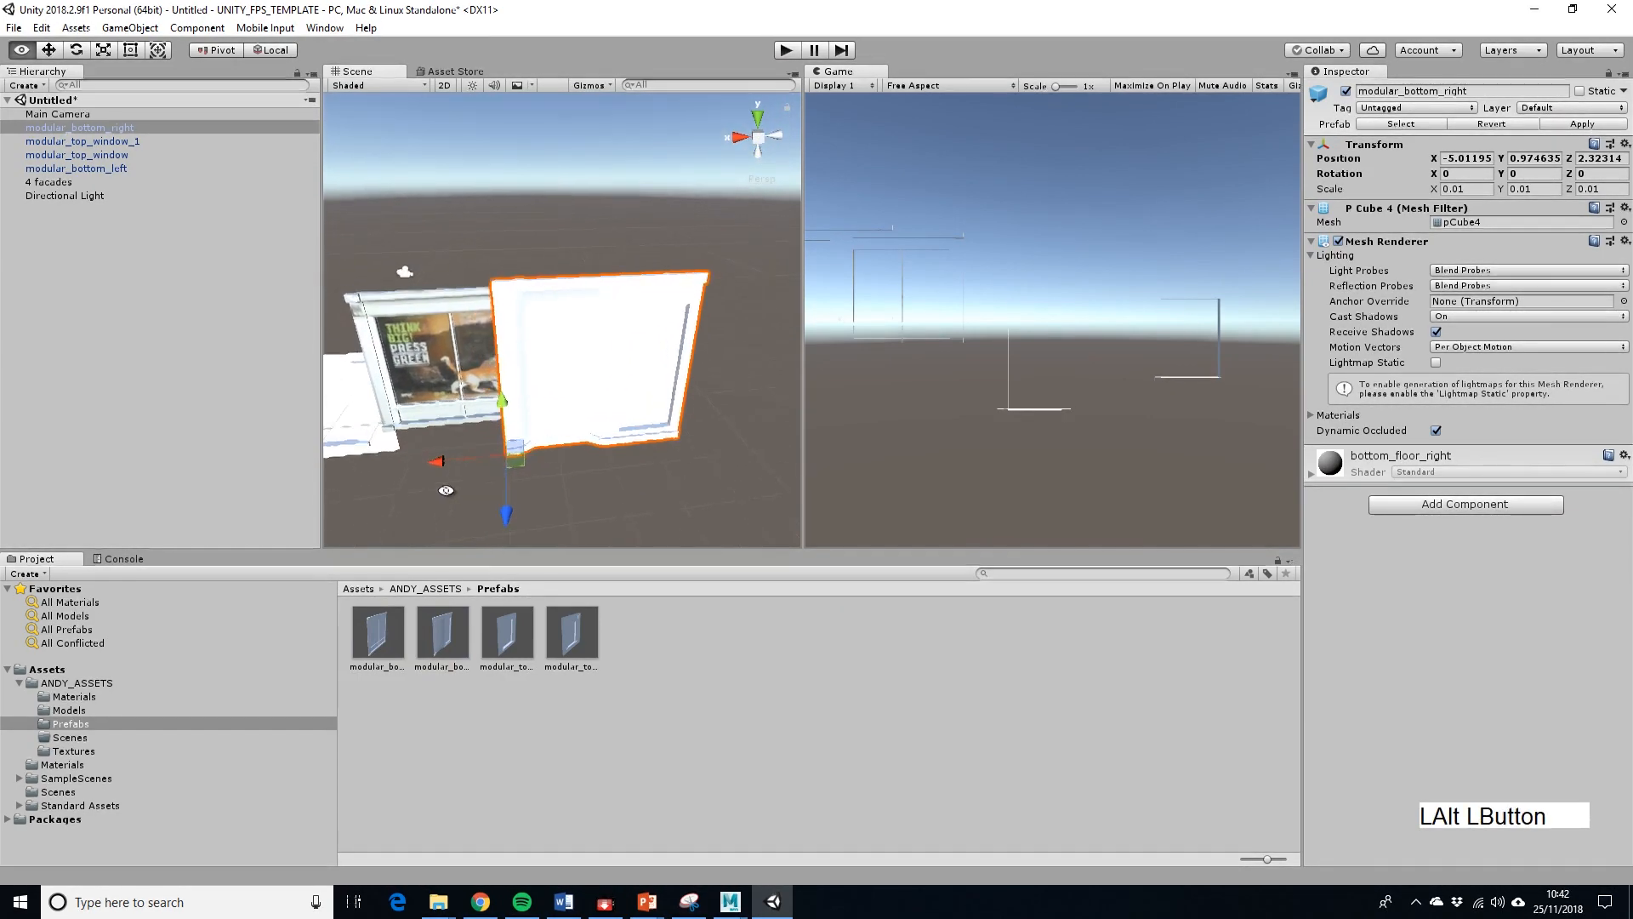
pyautogui.scroll(-5, 524, 477)
pyautogui.keyDown('alt'); pyautogui.moveTo(524, 478); pyautogui.dragTo(741, 477, button='middle'); pyautogui.keyUp('alt')
pyautogui.keyDown('alt'); pyautogui.moveTo(681, 478); pyautogui.dragTo(740, 464); pyautogui.keyUp('alt')
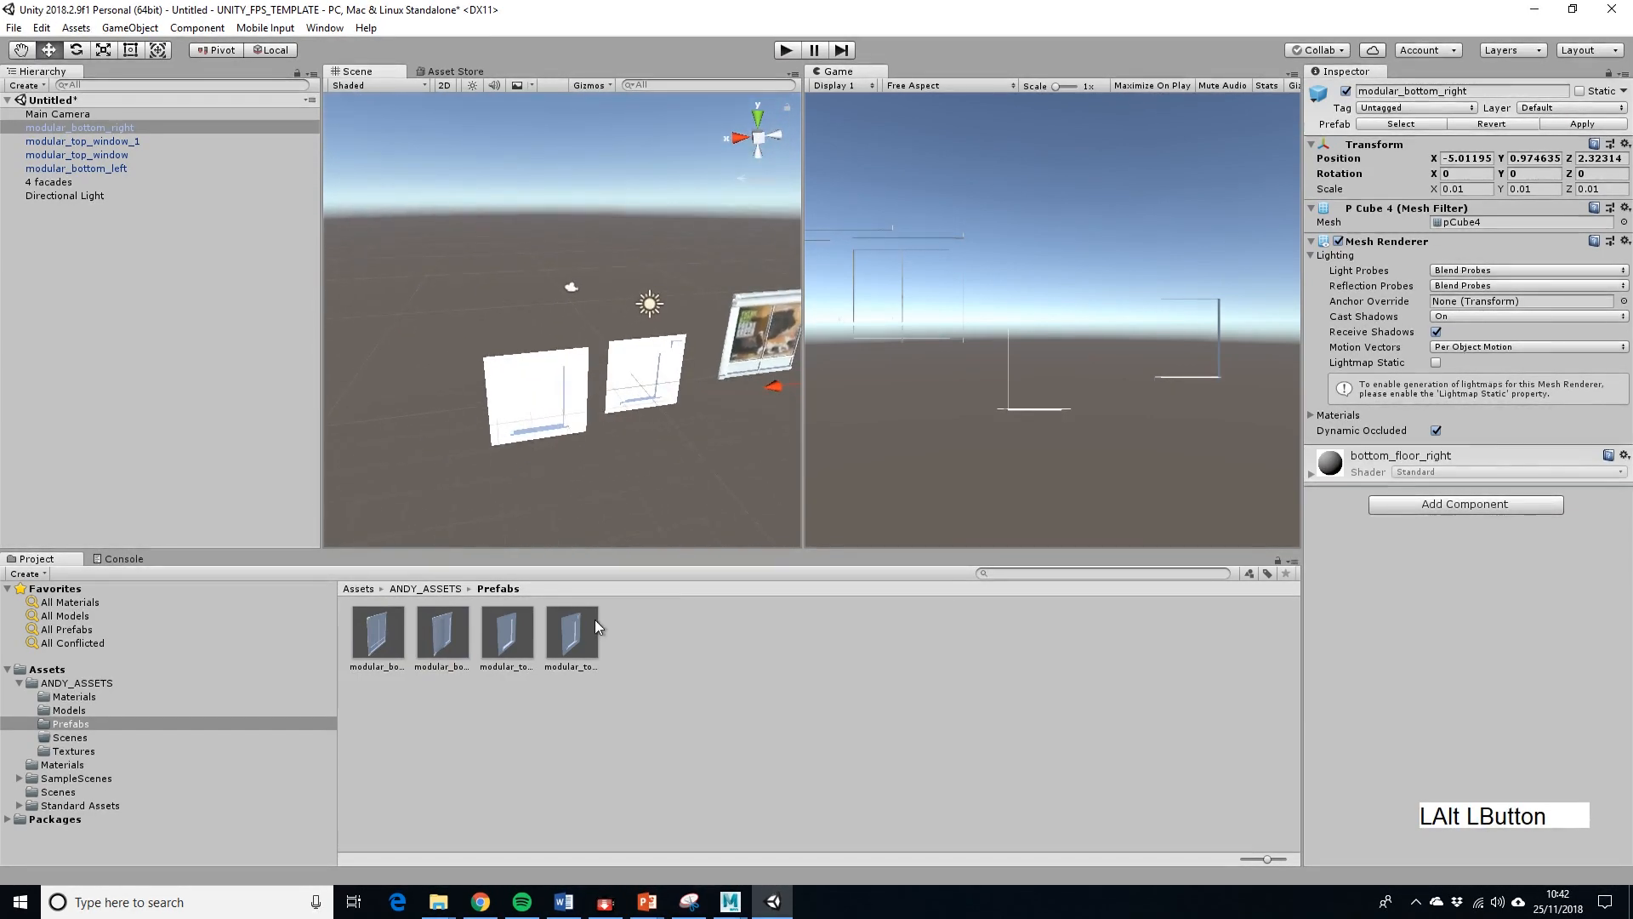
# Open the Textures folder and apply the two brick window textures to modular_top_window and modular_top_window_1.
pyautogui.click(442, 589)
pyautogui.click(647, 658)
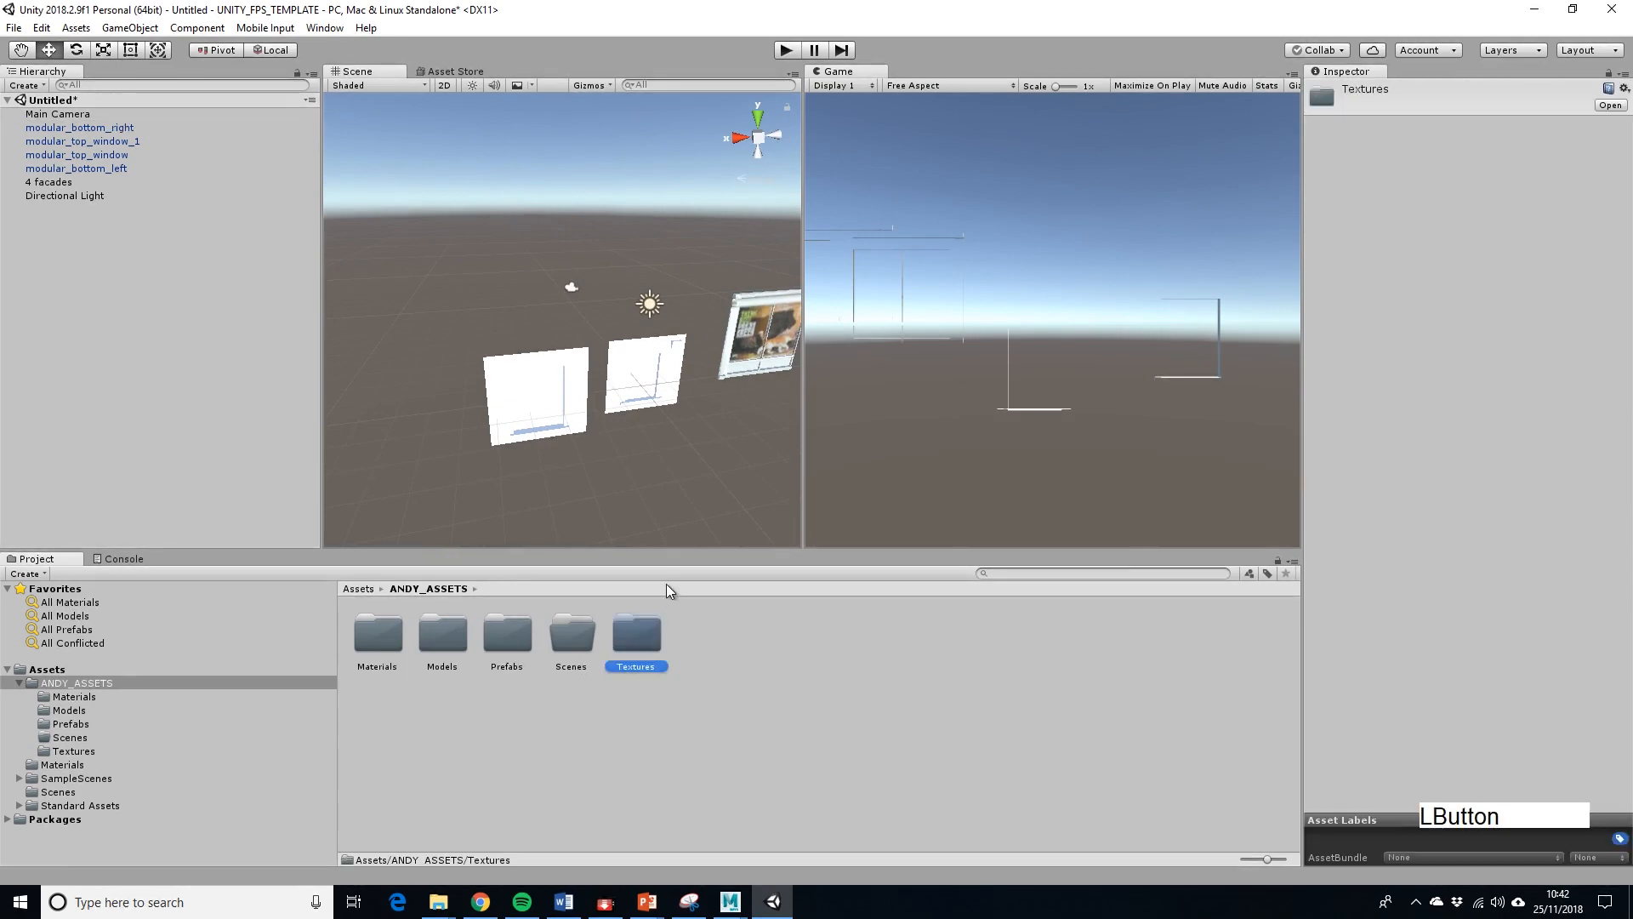
pyautogui.doubleClick(646, 634)
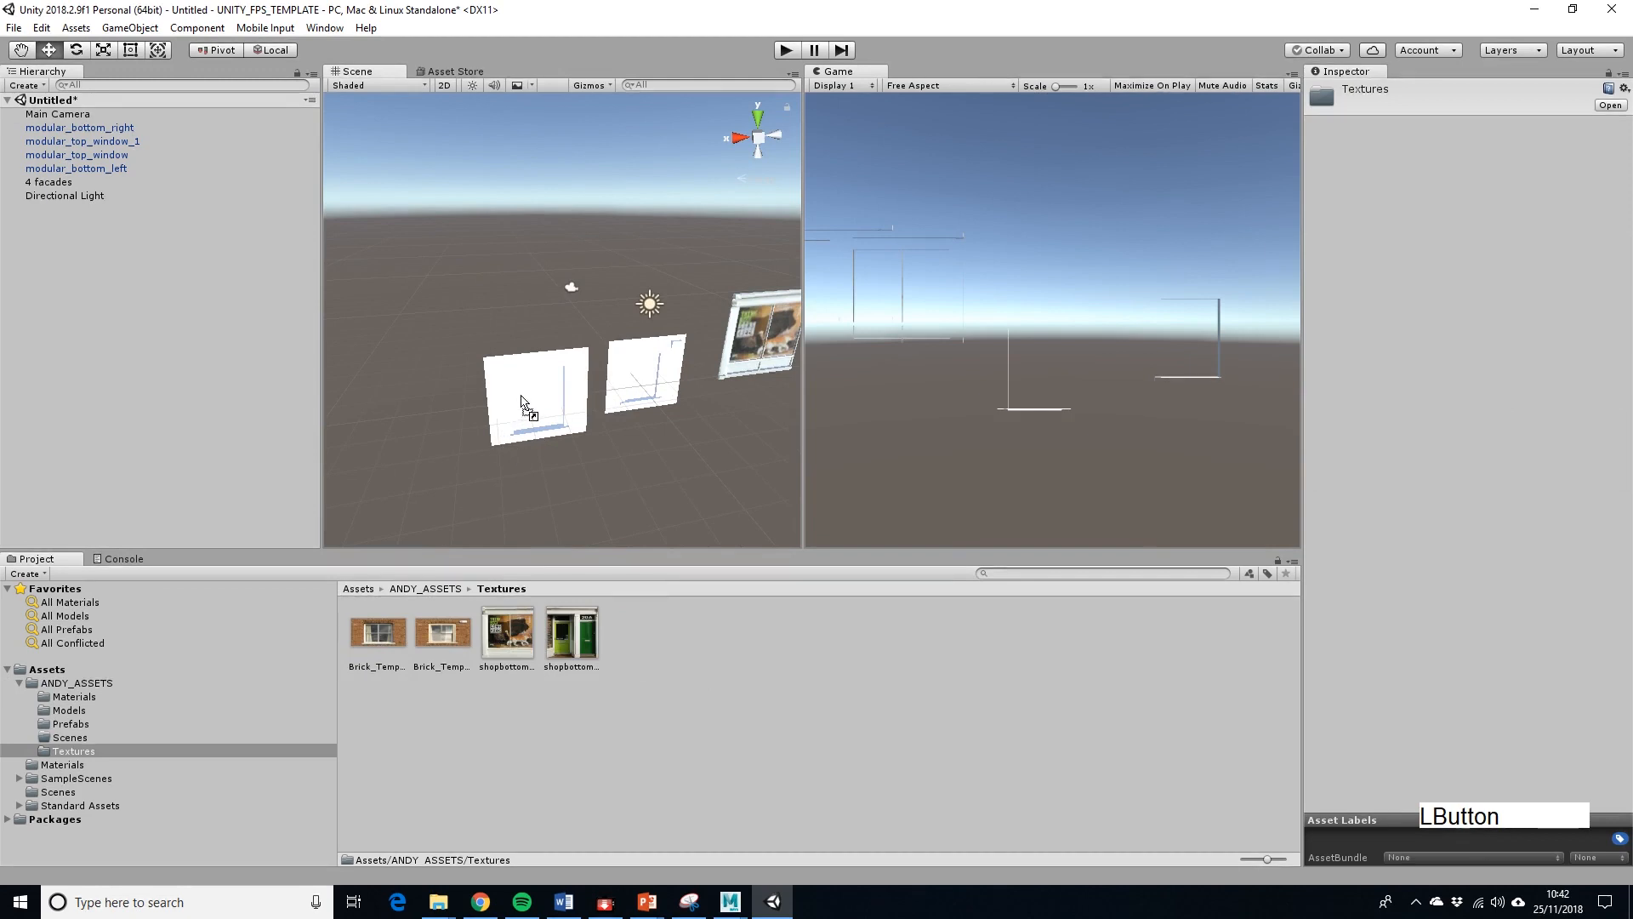
pyautogui.moveTo(443, 628); pyautogui.dragTo(627, 377)
pyautogui.keyDown('alt'); pyautogui.moveTo(662, 486); pyautogui.dragTo(615, 484, button='middle'); pyautogui.keyUp('alt')
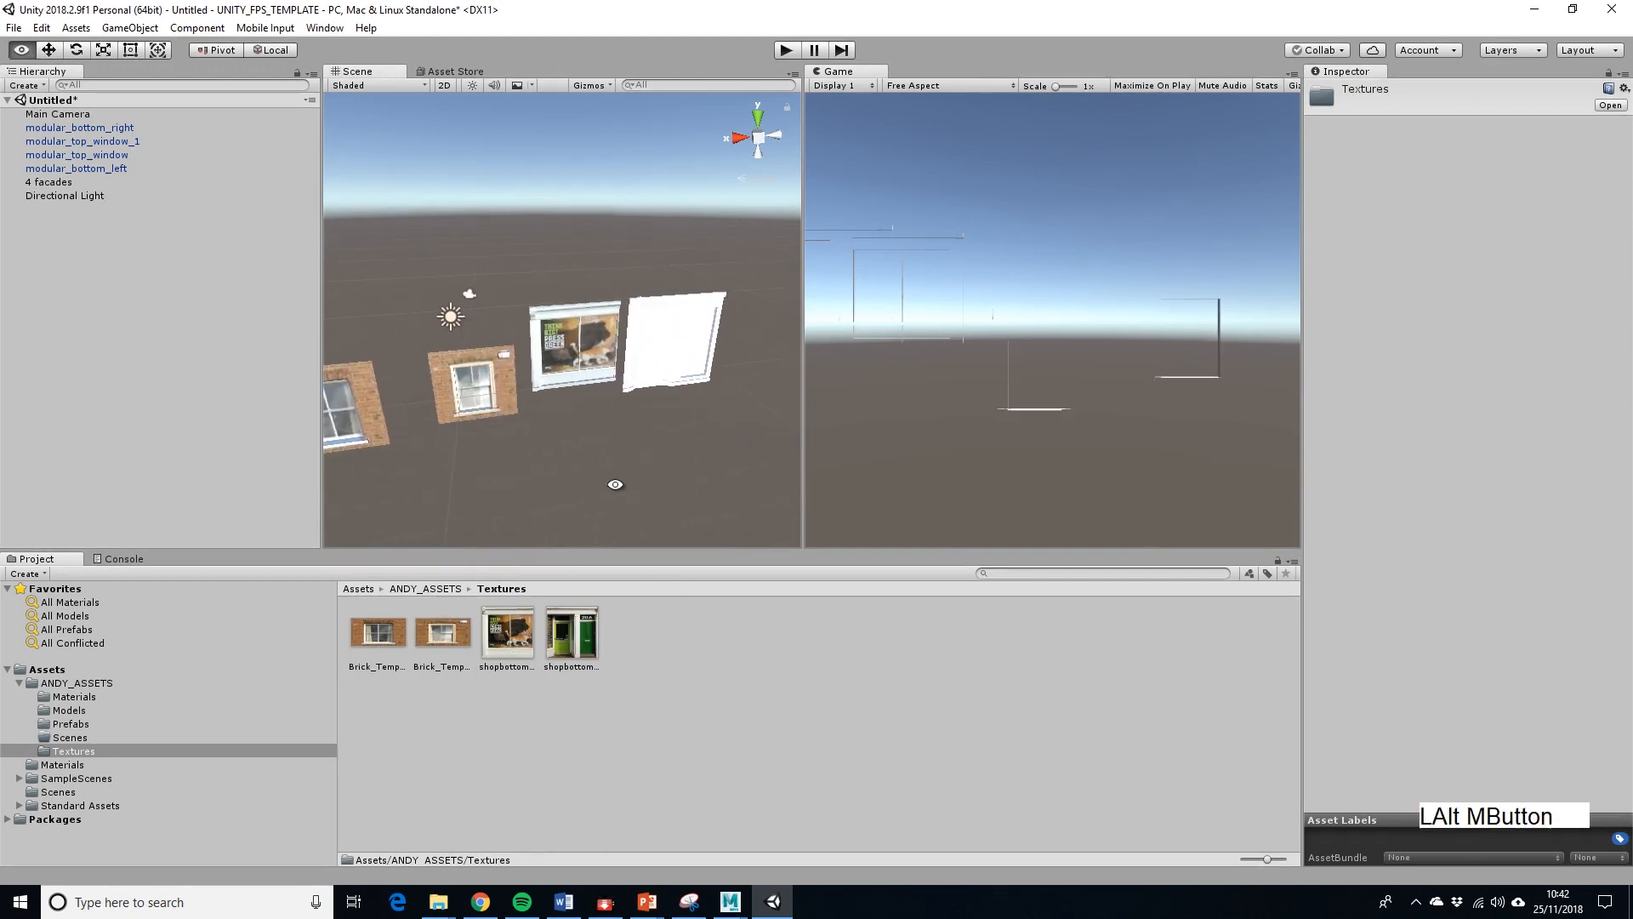
# Apply the shopbottomright texture to the modular_bottom_right facade and review all four textured facades.
pyautogui.moveTo(572, 646); pyautogui.dragTo(691, 368)
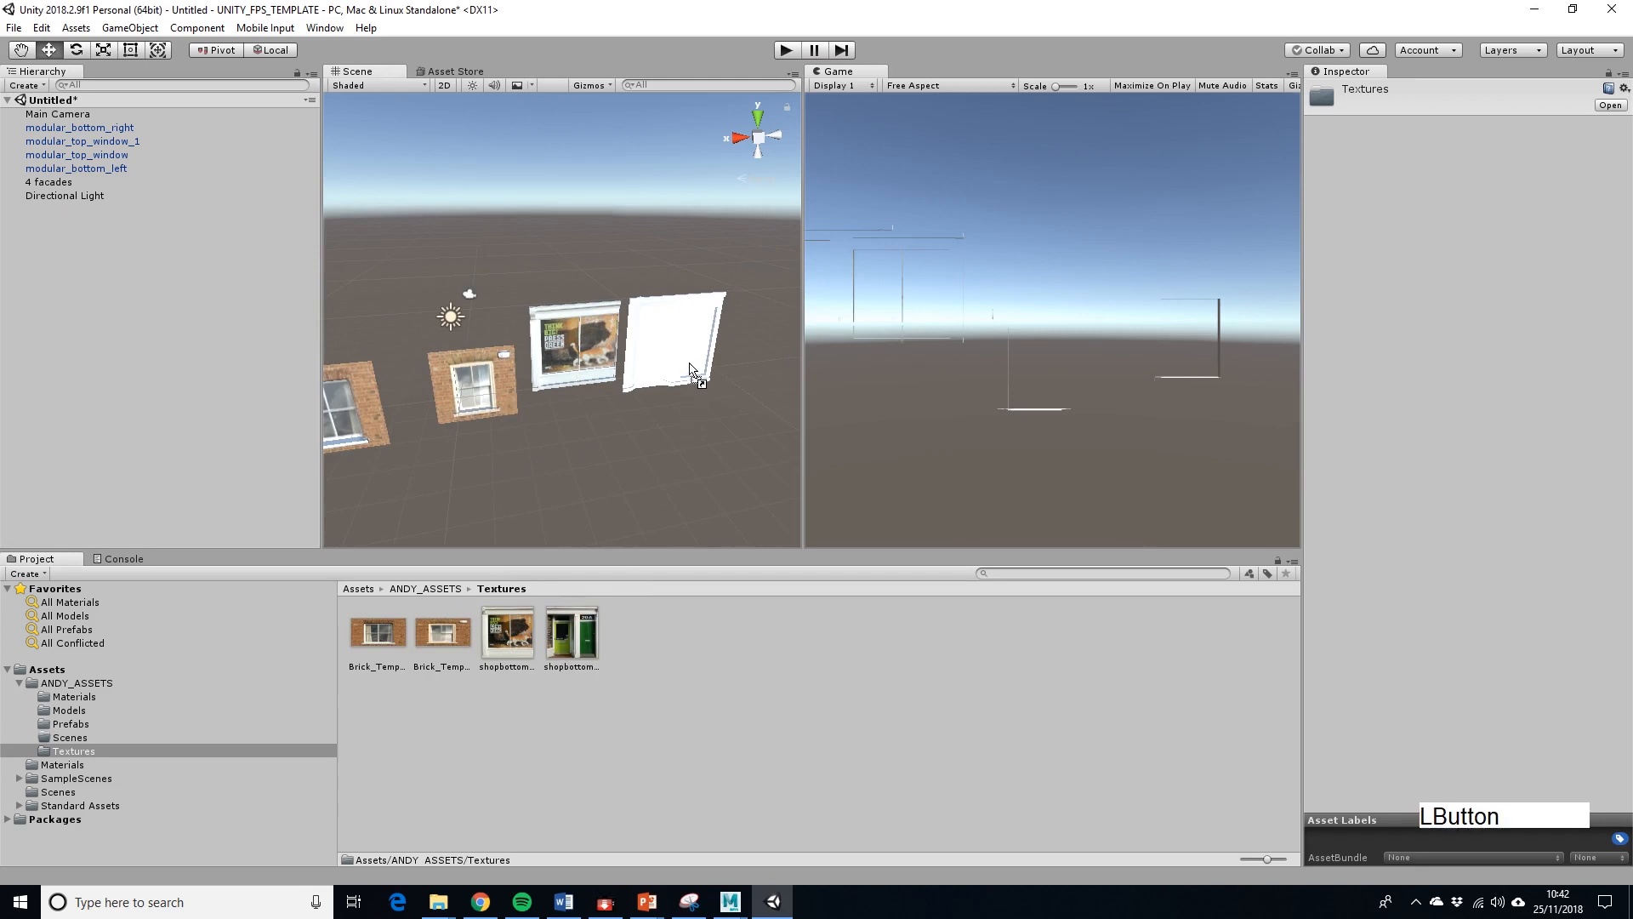
pyautogui.keyDown('alt'); pyautogui.moveTo(671, 463); pyautogui.dragTo(663, 410); pyautogui.keyUp('alt')
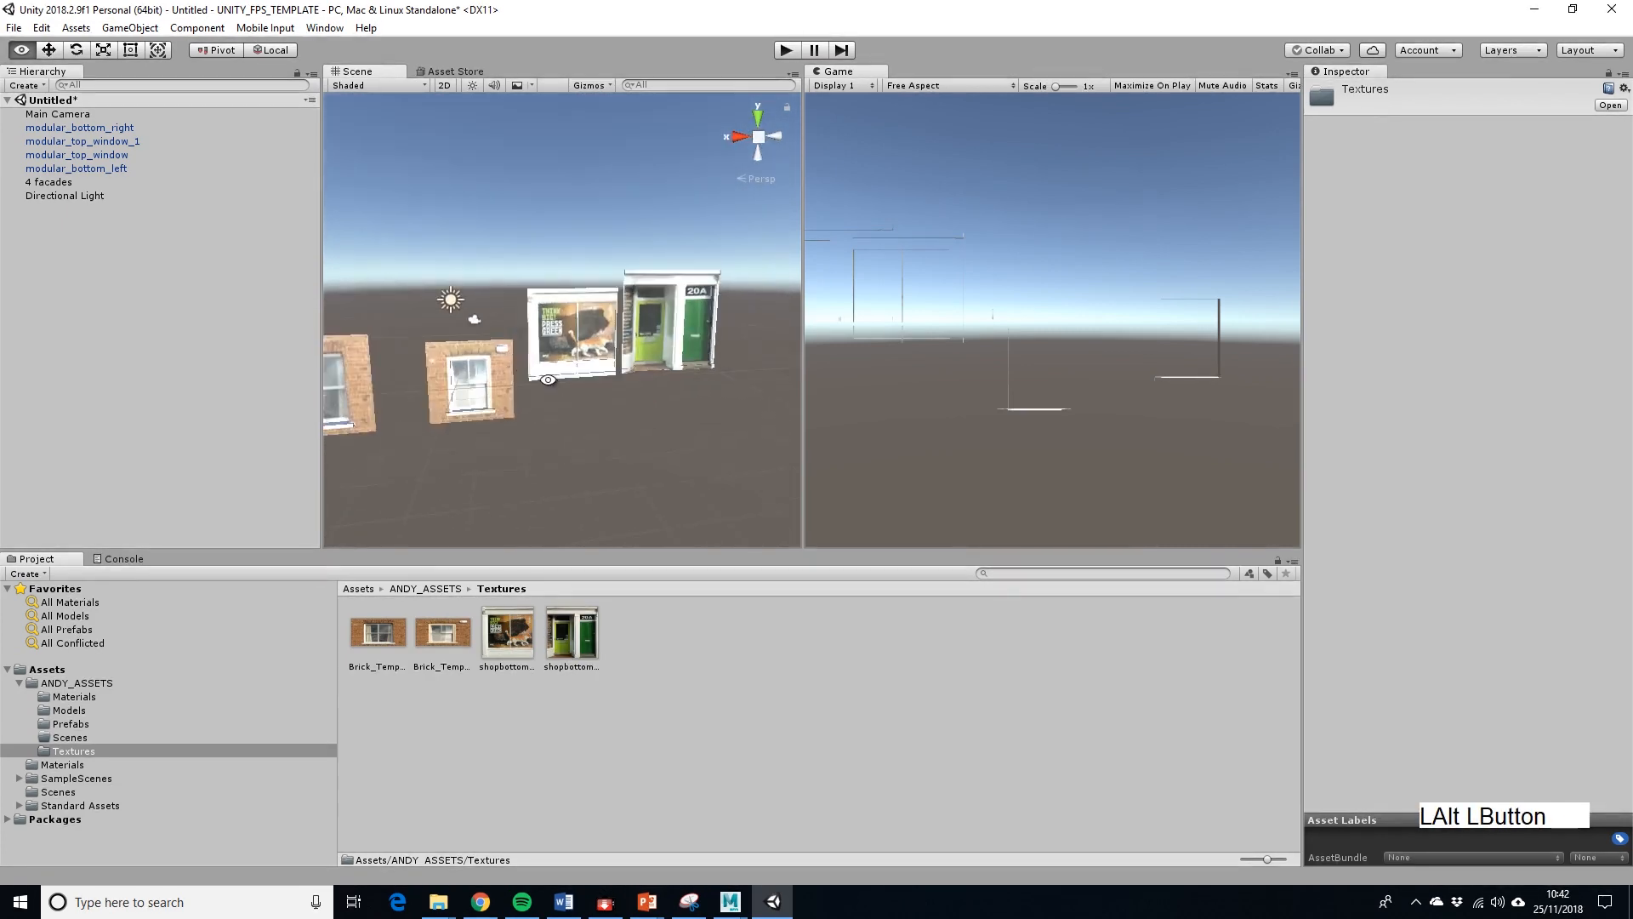
pyautogui.keyDown('alt'); pyautogui.moveTo(481, 413); pyautogui.dragTo(667, 393, button='middle'); pyautogui.keyUp('alt')
pyautogui.keyDown('alt'); pyautogui.moveTo(574, 439); pyautogui.dragTo(477, 434, button='middle'); pyautogui.keyUp('alt')
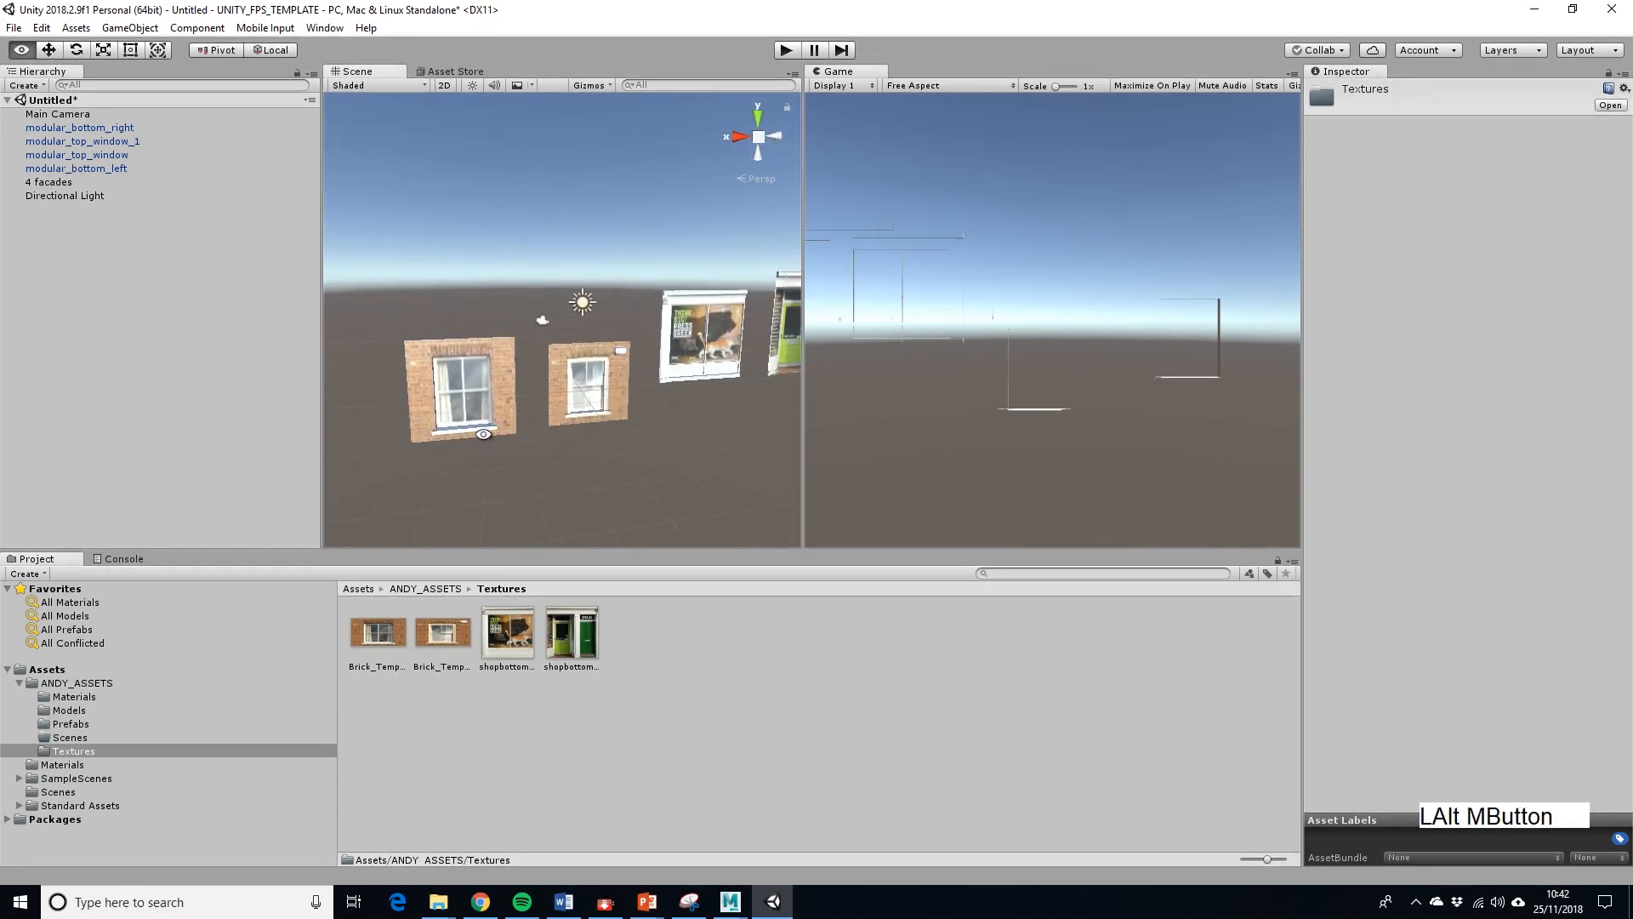
# Vertex-snap the lower corner of modular_top_window to the adjoining corner of modular_top_window_1 so the brick facades meet edge to edge.
pyautogui.click(483, 423)
pyautogui.keyDown('alt'); pyautogui.moveTo(704, 358); pyautogui.dragTo(545, 393); pyautogui.keyUp('alt')
pyautogui.keyDown('alt'); pyautogui.moveTo(528, 420); pyautogui.dragTo(630, 286, button='middle'); pyautogui.keyUp('alt')
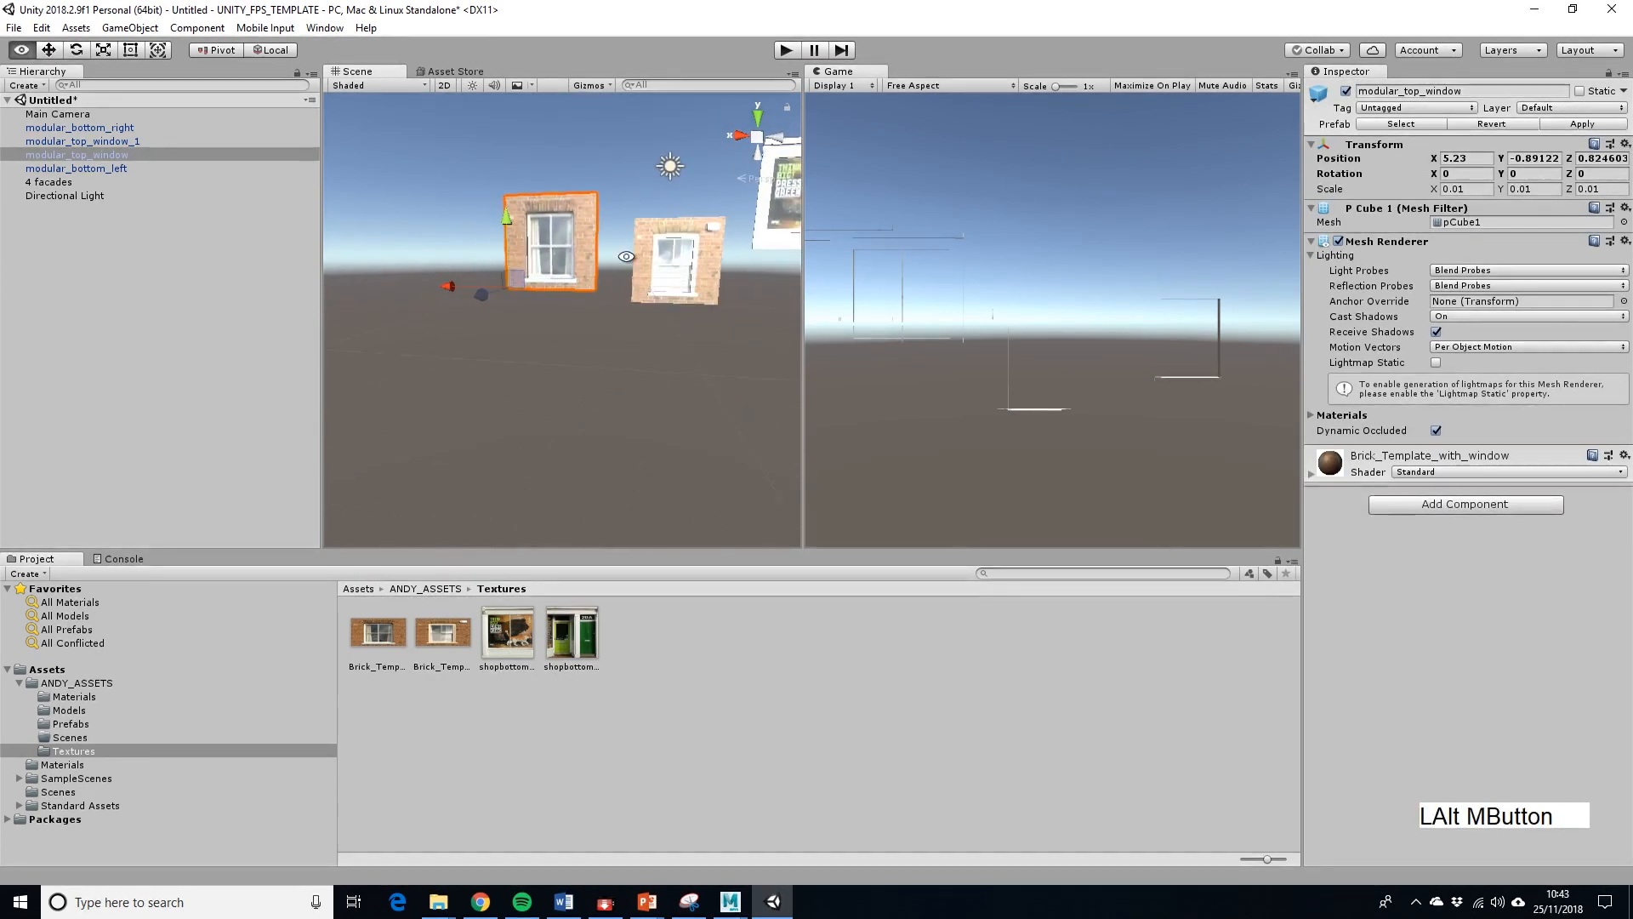
pyautogui.scroll(5, 630, 284)
pyautogui.keyDown('alt'); pyautogui.moveTo(630, 291); pyautogui.dragTo(540, 360); pyautogui.keyUp('alt')
pyautogui.keyDown('alt'); pyautogui.moveTo(540, 359); pyautogui.dragTo(635, 310, button='middle'); pyautogui.keyUp('alt')
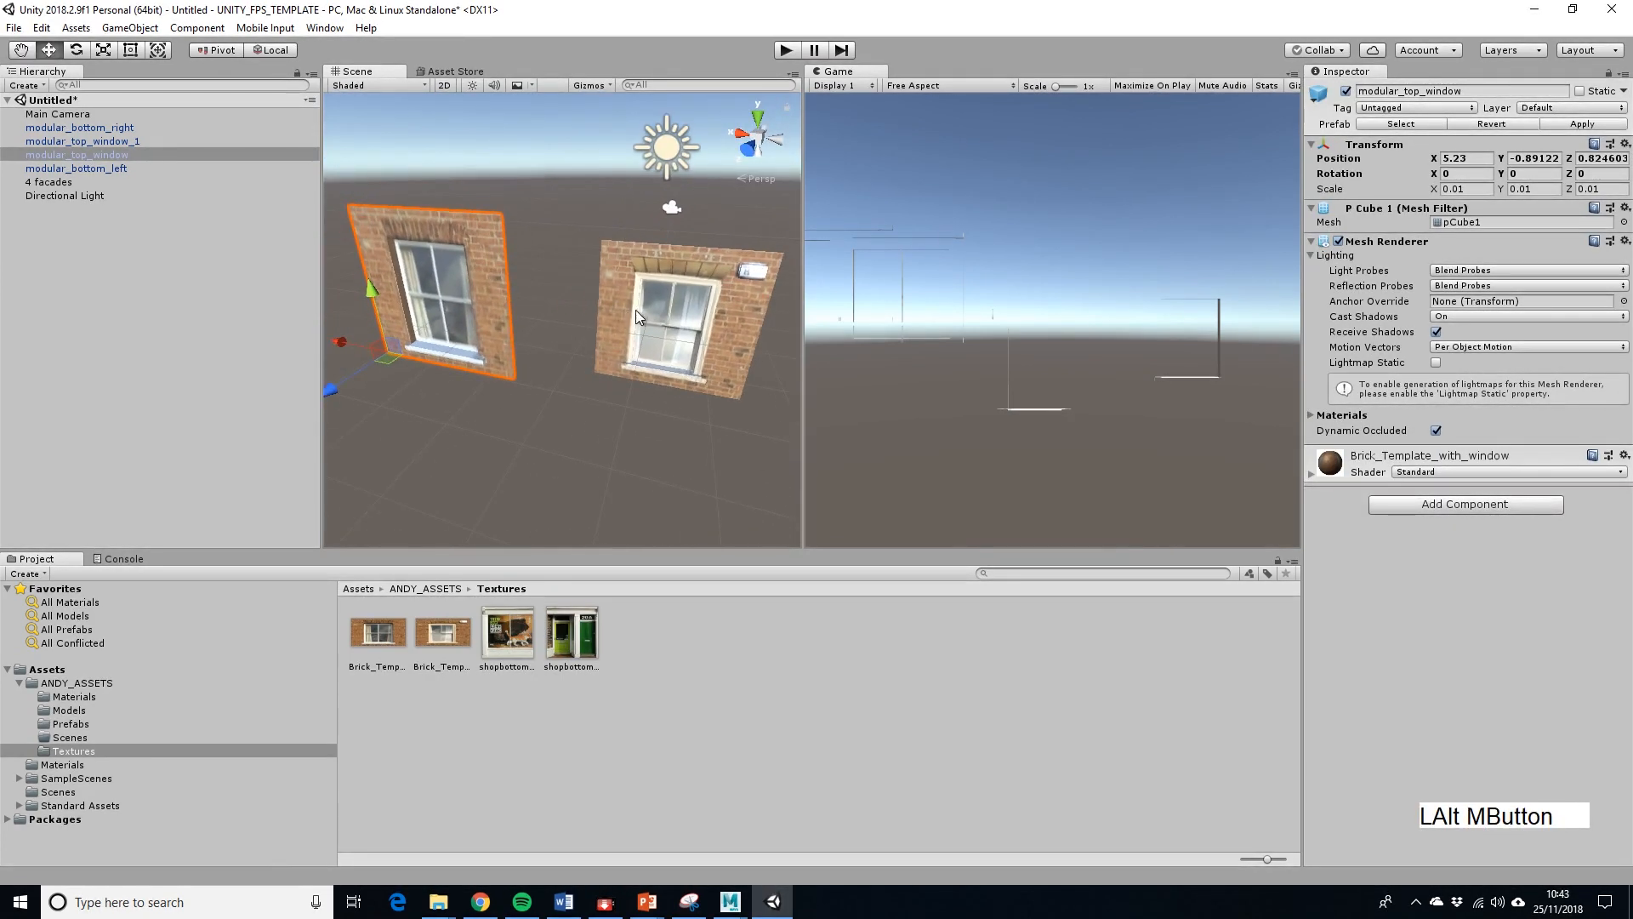
pyautogui.press('v')
pyautogui.moveTo(510, 375); pyautogui.dragTo(442, 366)
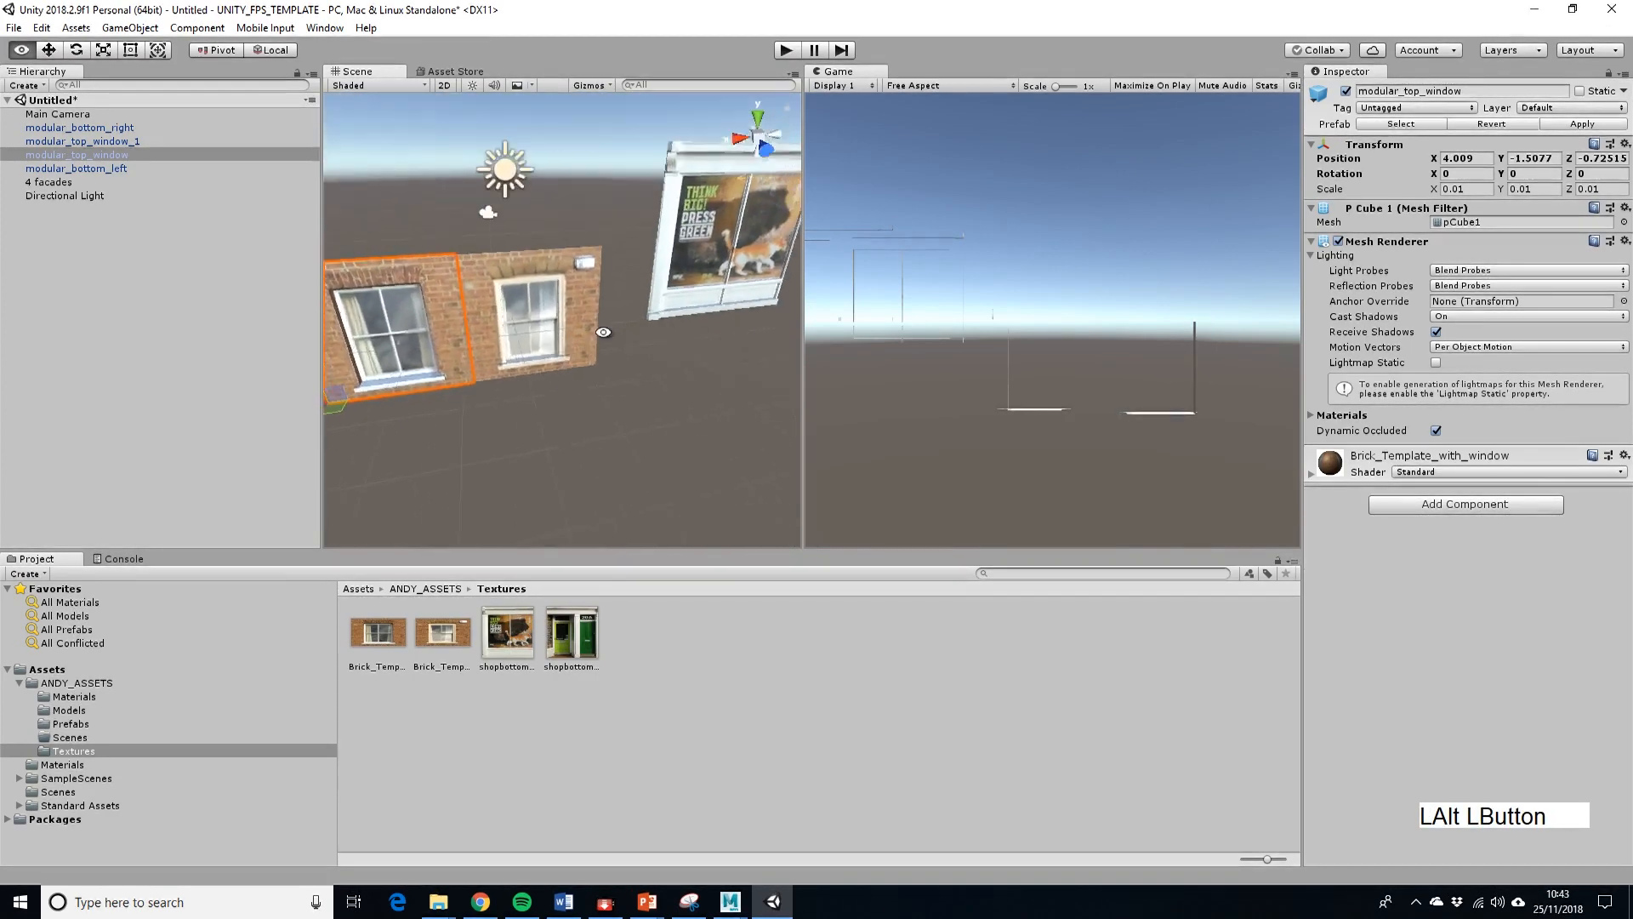
# Duplicate modular_top_window and modular_top_window_1 together and raise the copies above the original row.
pyautogui.keyDown('alt'); pyautogui.moveTo(442, 366); pyautogui.dragTo(564, 320, button='middle'); pyautogui.keyUp('alt')
pyautogui.keyDown('shift'); pyautogui.click(576, 326); pyautogui.keyUp('shift')
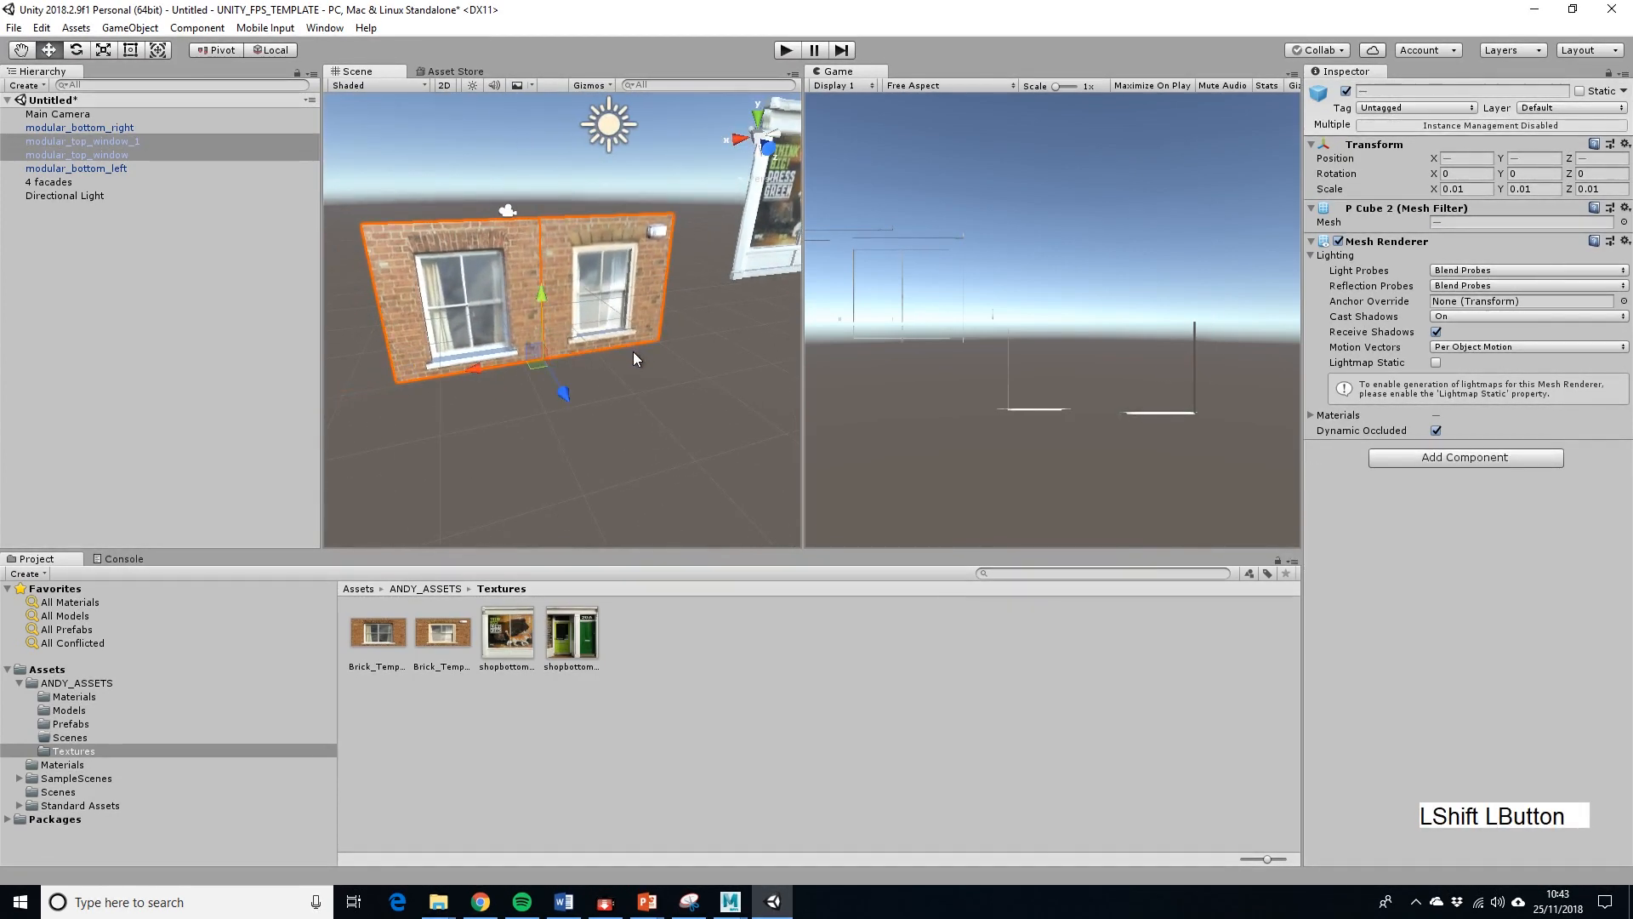
pyautogui.hotkey('ctrl', 'd')
pyautogui.moveTo(392, 329); pyautogui.dragTo(374, 188)
# Vertex-snap the lower corner of the duplicated window pair to the upper corner of the brick row below.
pyautogui.keyDown('alt'); pyautogui.moveTo(631, 277); pyautogui.dragTo(545, 300); pyautogui.keyUp('alt')
pyautogui.keyDown('alt'); pyautogui.moveTo(545, 300); pyautogui.dragTo(660, 365, button='middle'); pyautogui.keyUp('alt')
pyautogui.scroll(6, 538, 359)
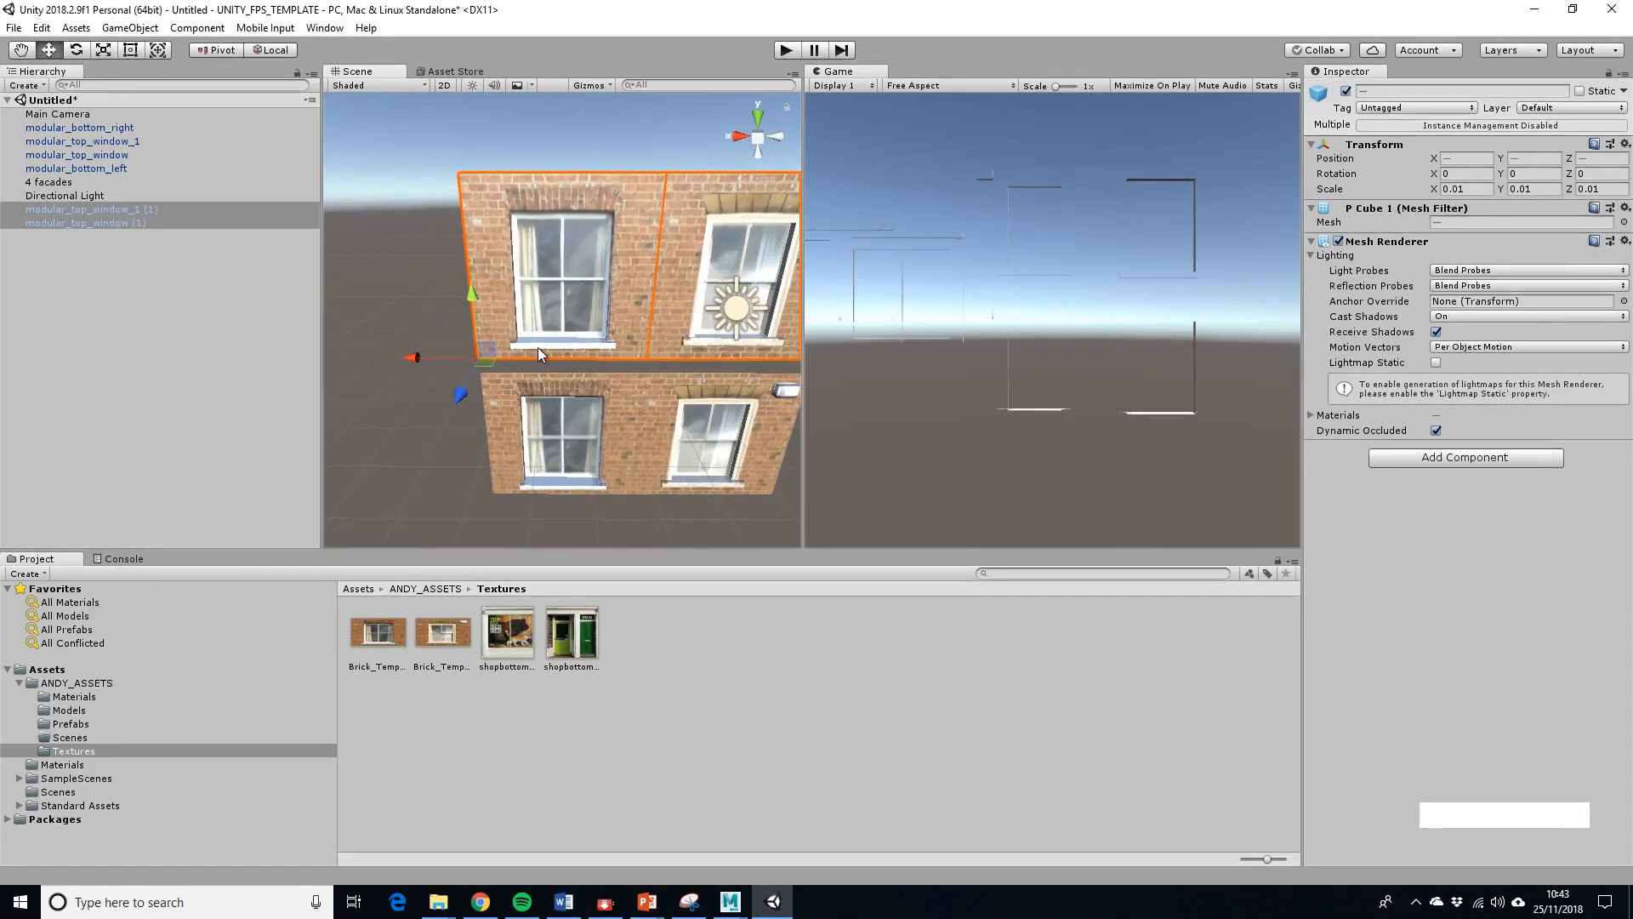
pyautogui.moveTo(478, 354)
pyautogui.mouseDown()
pyautogui.moveTo(486, 369)
pyautogui.moveTo(491, 333)
pyautogui.moveTo(481, 365)
pyautogui.mouseUp()
pyautogui.press('v')
pyautogui.scroll(-3, 585, 421)
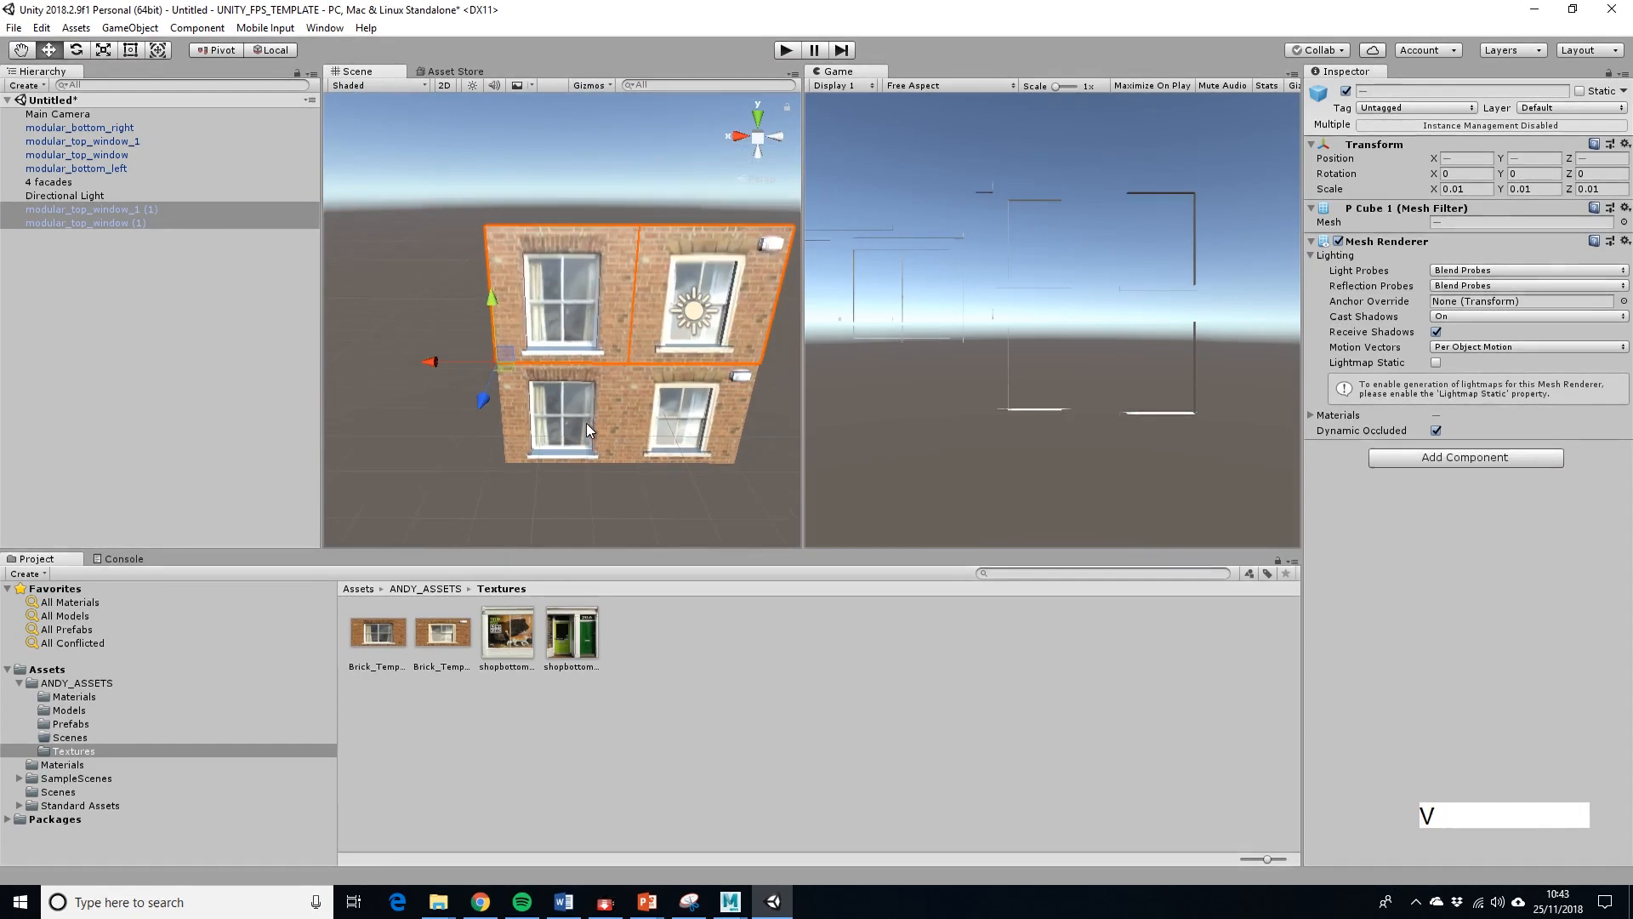
# On the upper storey, move modular_top_window (1) to the far side of modular_top_window_1 (1) and shift modular_top_window_1 (1) into the vacated place.
pyautogui.keyDown('alt'); pyautogui.moveTo(587, 471); pyautogui.dragTo(606, 434); pyautogui.keyUp('alt')
pyautogui.click(706, 333)
pyautogui.click(620, 339)
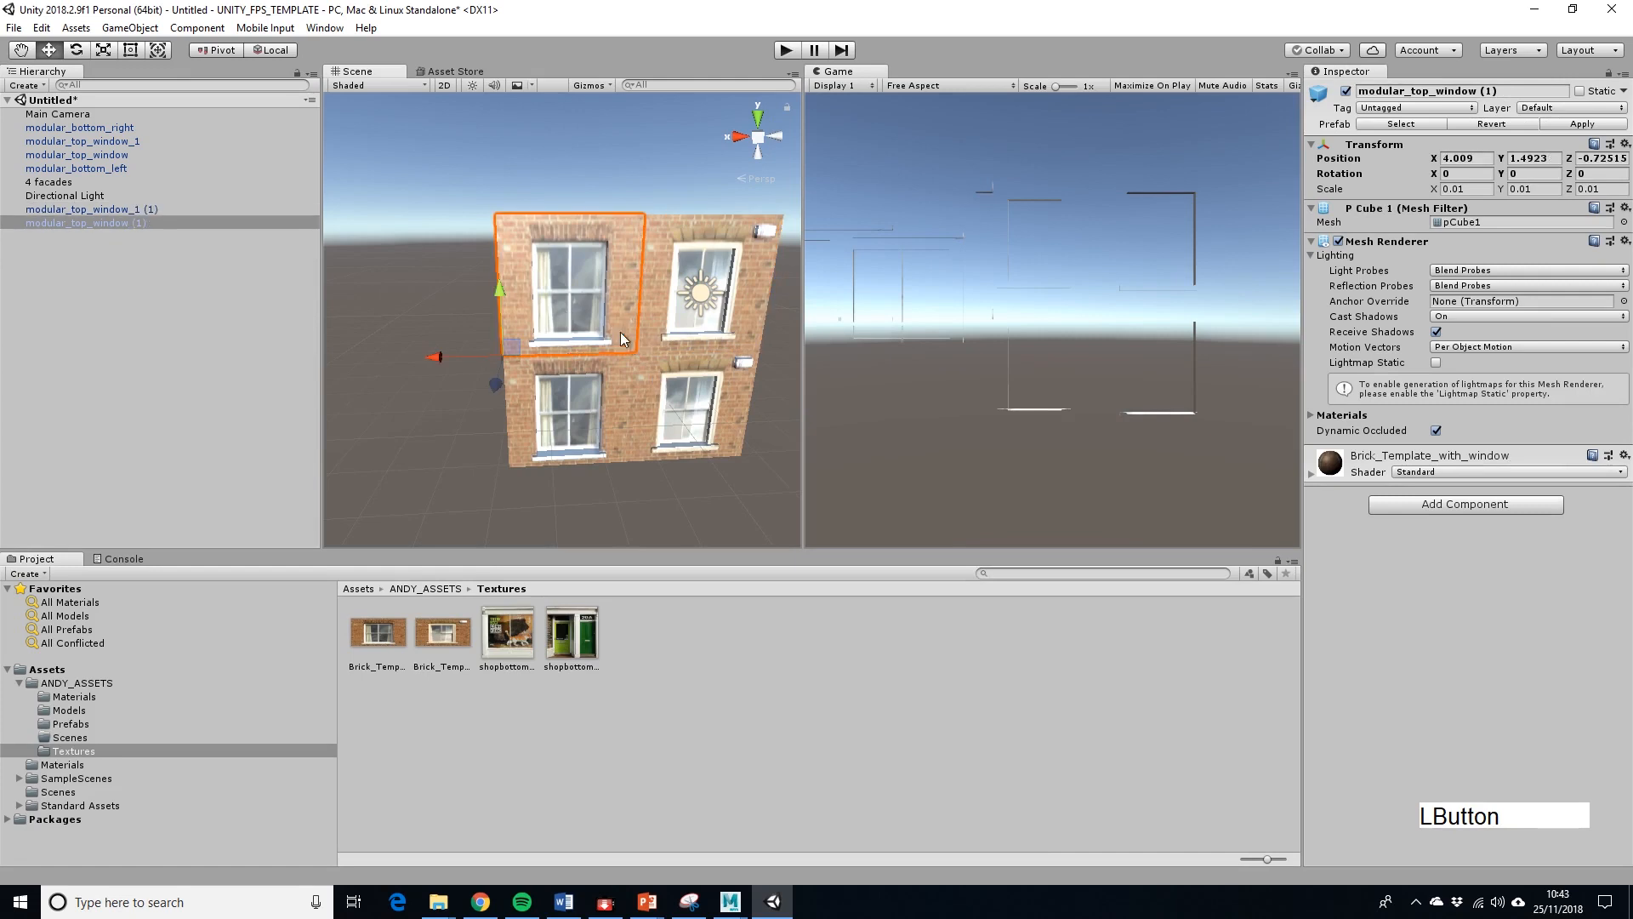
pyautogui.moveTo(439, 355); pyautogui.dragTo(700, 359)
pyautogui.click(684, 352)
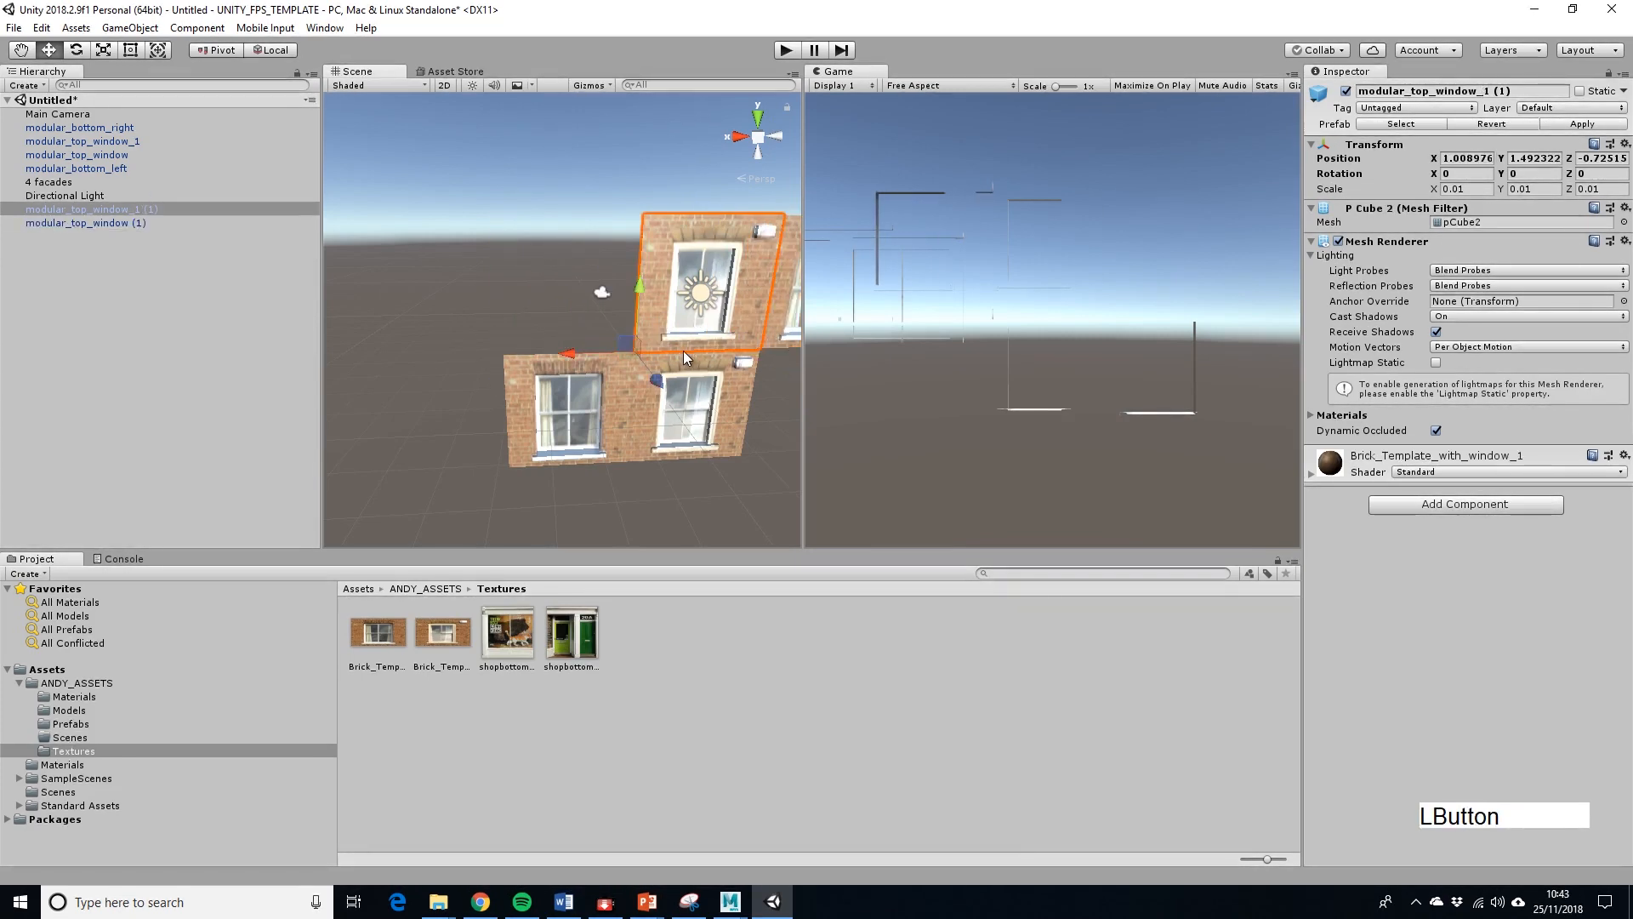
pyautogui.moveTo(580, 348); pyautogui.dragTo(499, 359)
# Vertex-snap modular_top_window (1) against the adjoining corner of modular_top_window_1 (1) to complete the swapped upper row.
pyautogui.click(769, 341)
pyautogui.press('v')
pyautogui.moveTo(757, 347); pyautogui.dragTo(645, 355)
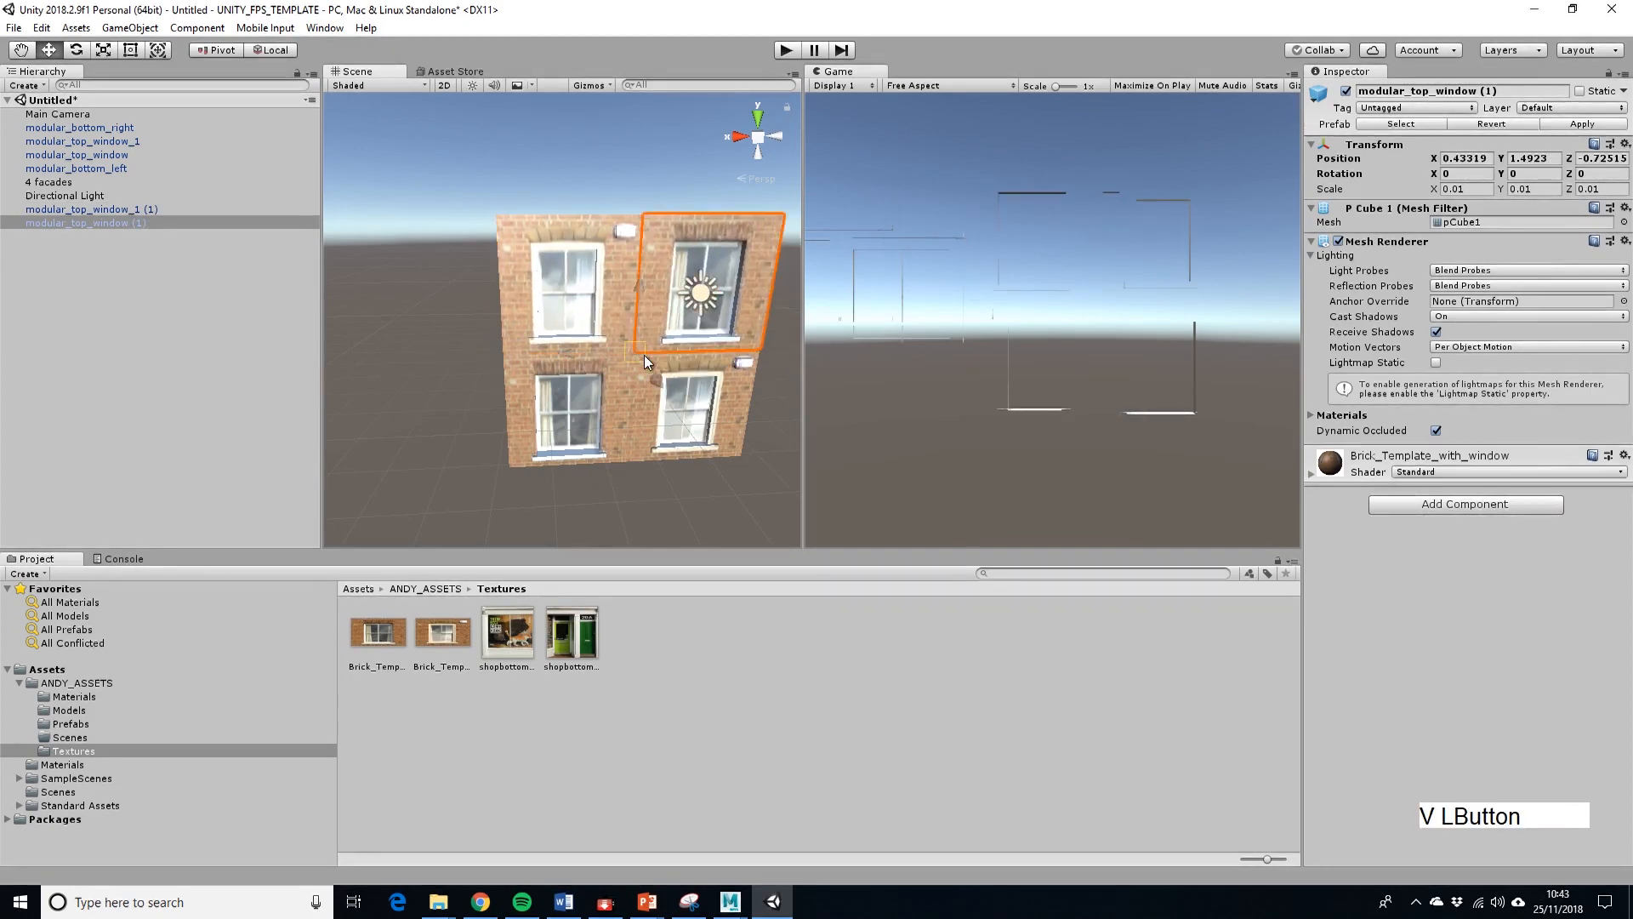
# Vertex-snap the upper corner of the modular_bottom_left shopfront to the bottom corner of the brick facades.
pyautogui.keyDown('alt'); pyautogui.scroll(3, 683, 413); pyautogui.keyUp('alt')
pyautogui.keyDown('alt'); pyautogui.moveTo(683, 413); pyautogui.dragTo(704, 402); pyautogui.keyUp('alt')
pyautogui.keyDown('alt'); pyautogui.scroll(-3, 703, 402); pyautogui.keyUp('alt')
pyautogui.keyDown('alt'); pyautogui.moveTo(704, 403); pyautogui.dragTo(595, 299, button='middle'); pyautogui.keyUp('alt')
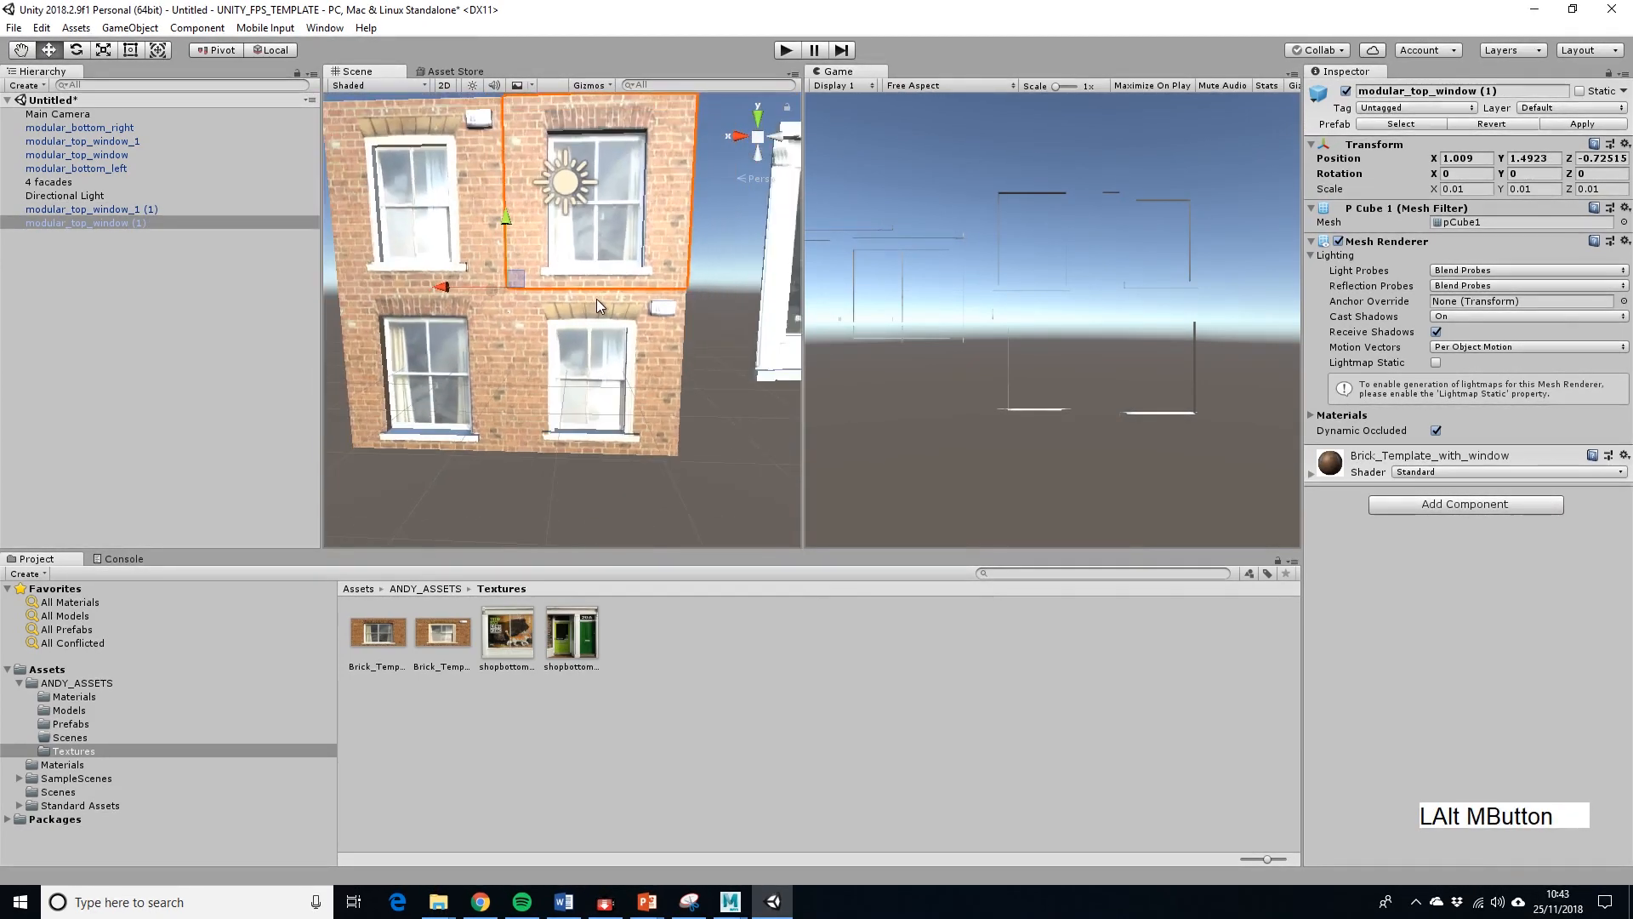
pyautogui.keyDown('alt'); pyautogui.moveTo(681, 408); pyautogui.dragTo(667, 364); pyautogui.keyUp('alt')
pyautogui.scroll(-3, 632, 371)
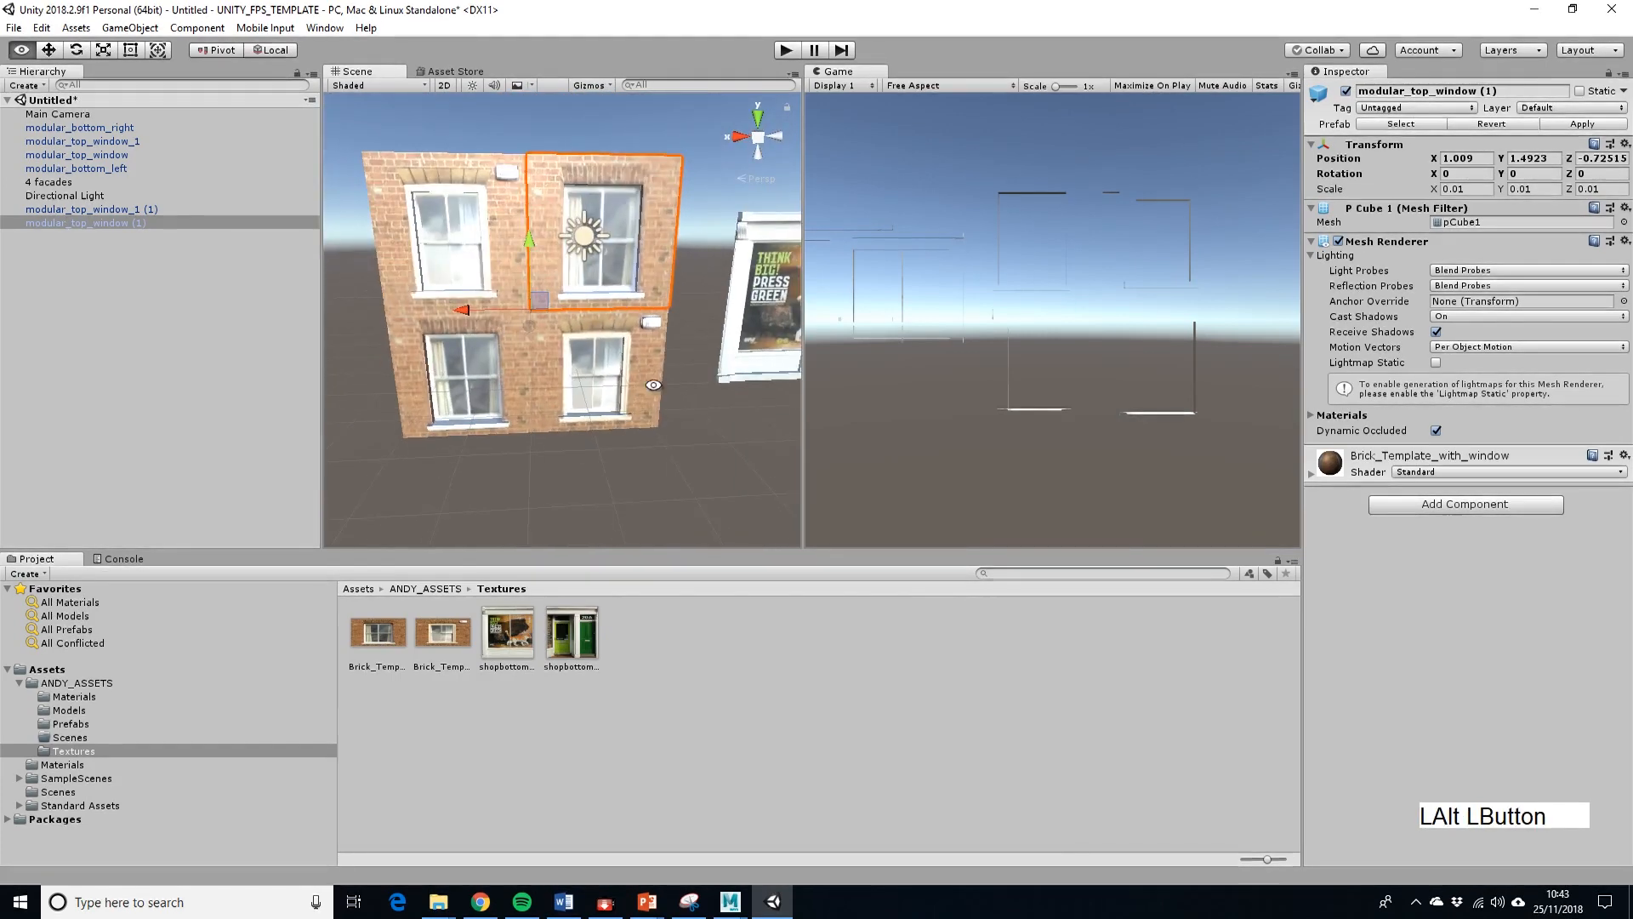
pyautogui.keyDown('alt'); pyautogui.moveTo(667, 364); pyautogui.dragTo(676, 272, button='middle'); pyautogui.keyUp('alt')
pyautogui.keyDown('alt'); pyautogui.moveTo(676, 272); pyautogui.dragTo(647, 293); pyautogui.keyUp('alt')
pyautogui.click(657, 296)
pyautogui.keyDown('alt'); pyautogui.scroll(2, 647, 294); pyautogui.keyUp('alt')
pyautogui.keyDown('alt'); pyautogui.moveTo(647, 294); pyautogui.dragTo(713, 347, button='middle'); pyautogui.keyUp('alt')
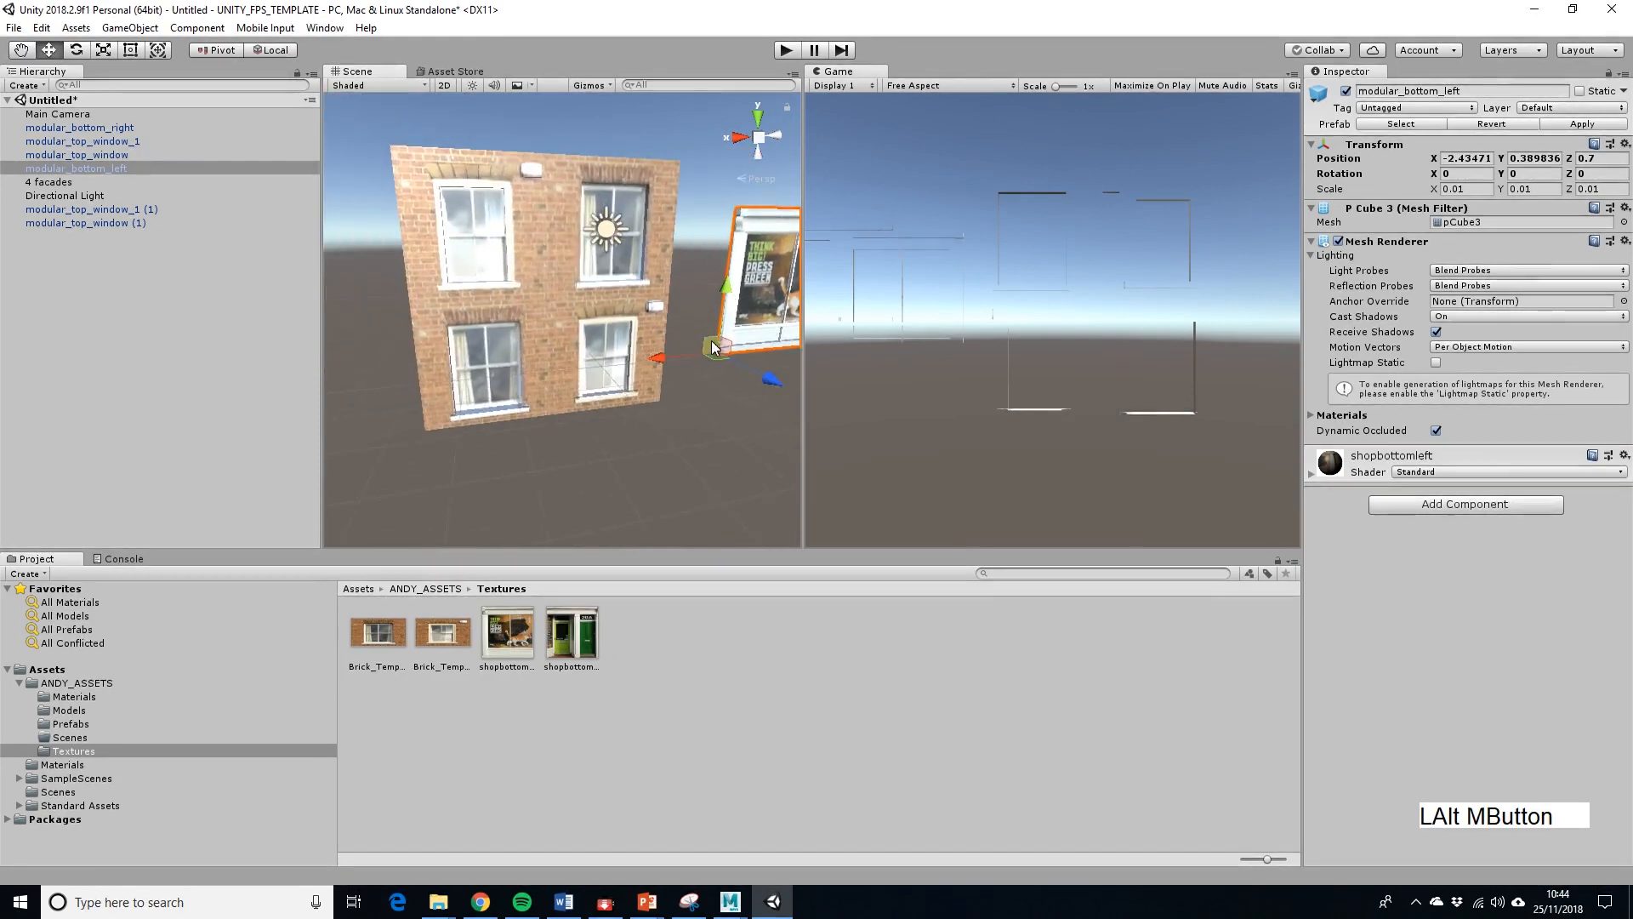
pyautogui.press('v')
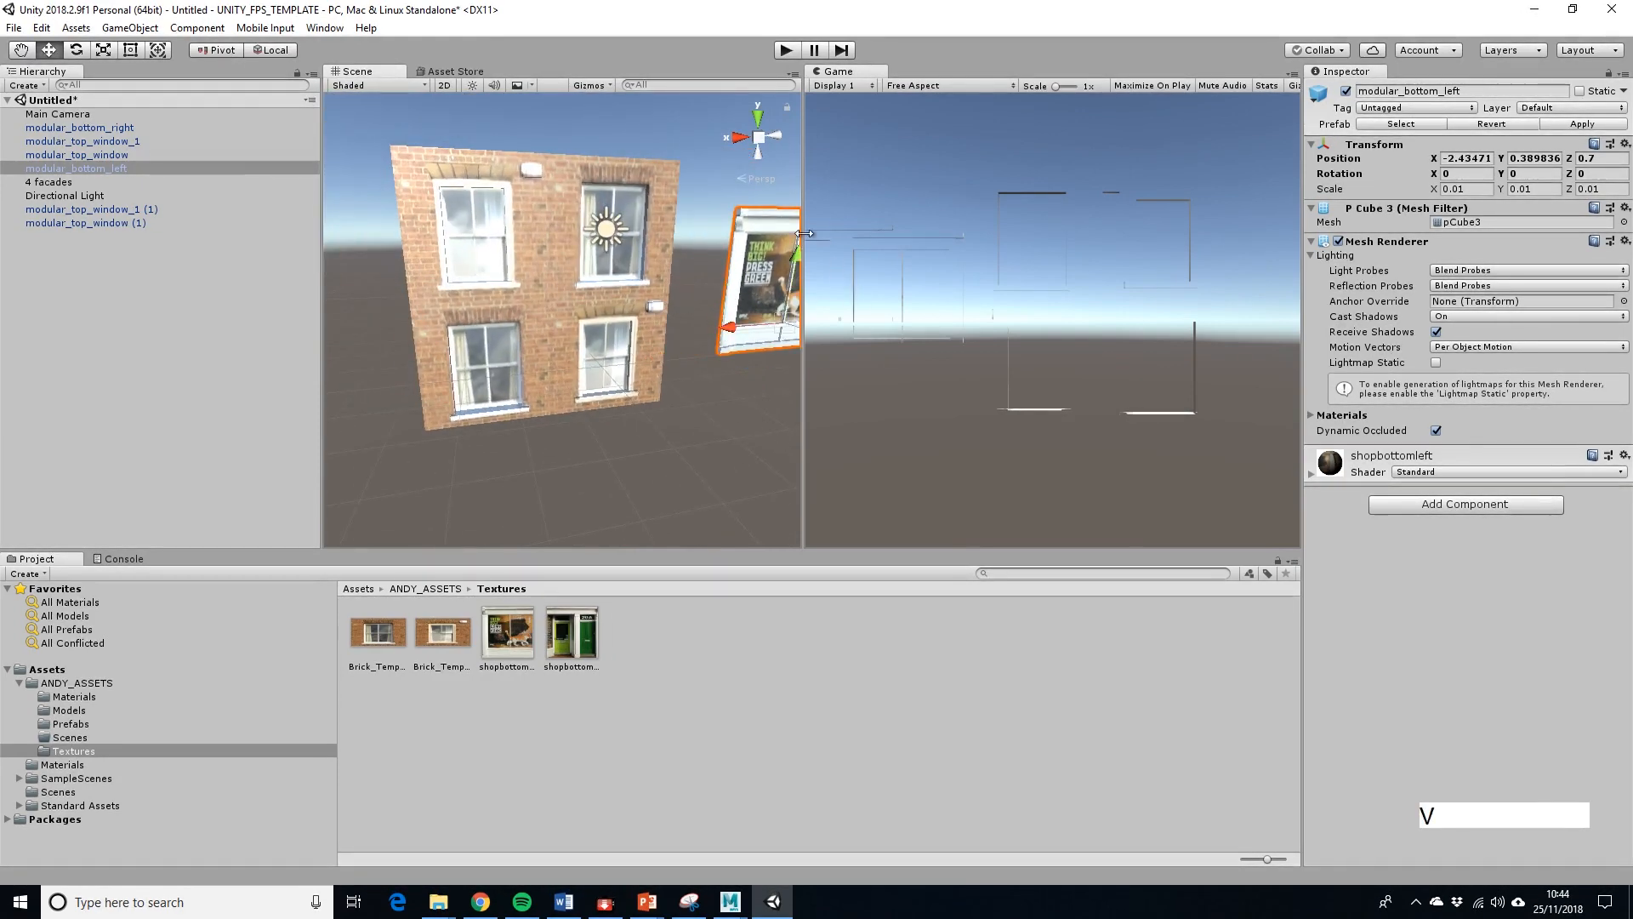
pyautogui.moveTo(733, 204); pyautogui.dragTo(570, 374)
# Vertex-snap the modular_bottom_right shopfront beneath the brick facades, next to modular_bottom_left.
pyautogui.keyDown('alt'); pyautogui.moveTo(587, 434); pyautogui.dragTo(625, 276, button='middle'); pyautogui.keyUp('alt')
pyautogui.keyDown('alt'); pyautogui.scroll(2, 608, 361); pyautogui.keyUp('alt')
pyautogui.keyDown('alt'); pyautogui.moveTo(626, 276); pyautogui.dragTo(662, 383); pyautogui.keyUp('alt')
pyautogui.keyDown('alt'); pyautogui.moveTo(661, 380); pyautogui.dragTo(591, 433, button='middle'); pyautogui.keyUp('alt')
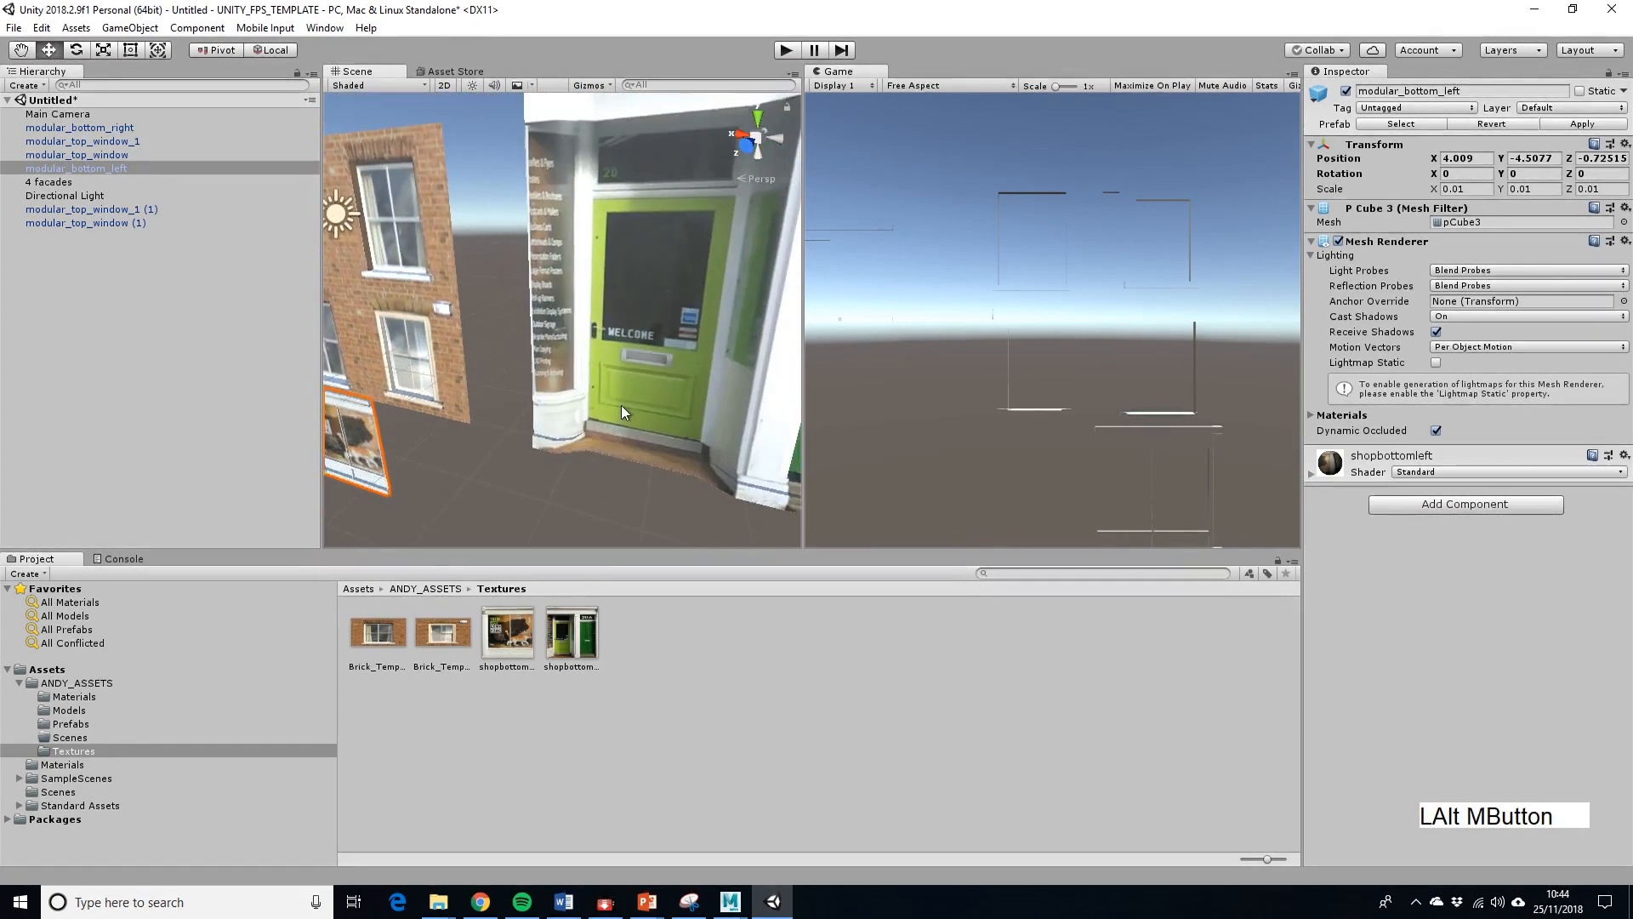
pyautogui.scroll(-3, 703, 347)
pyautogui.click(625, 319)
pyautogui.press('v')
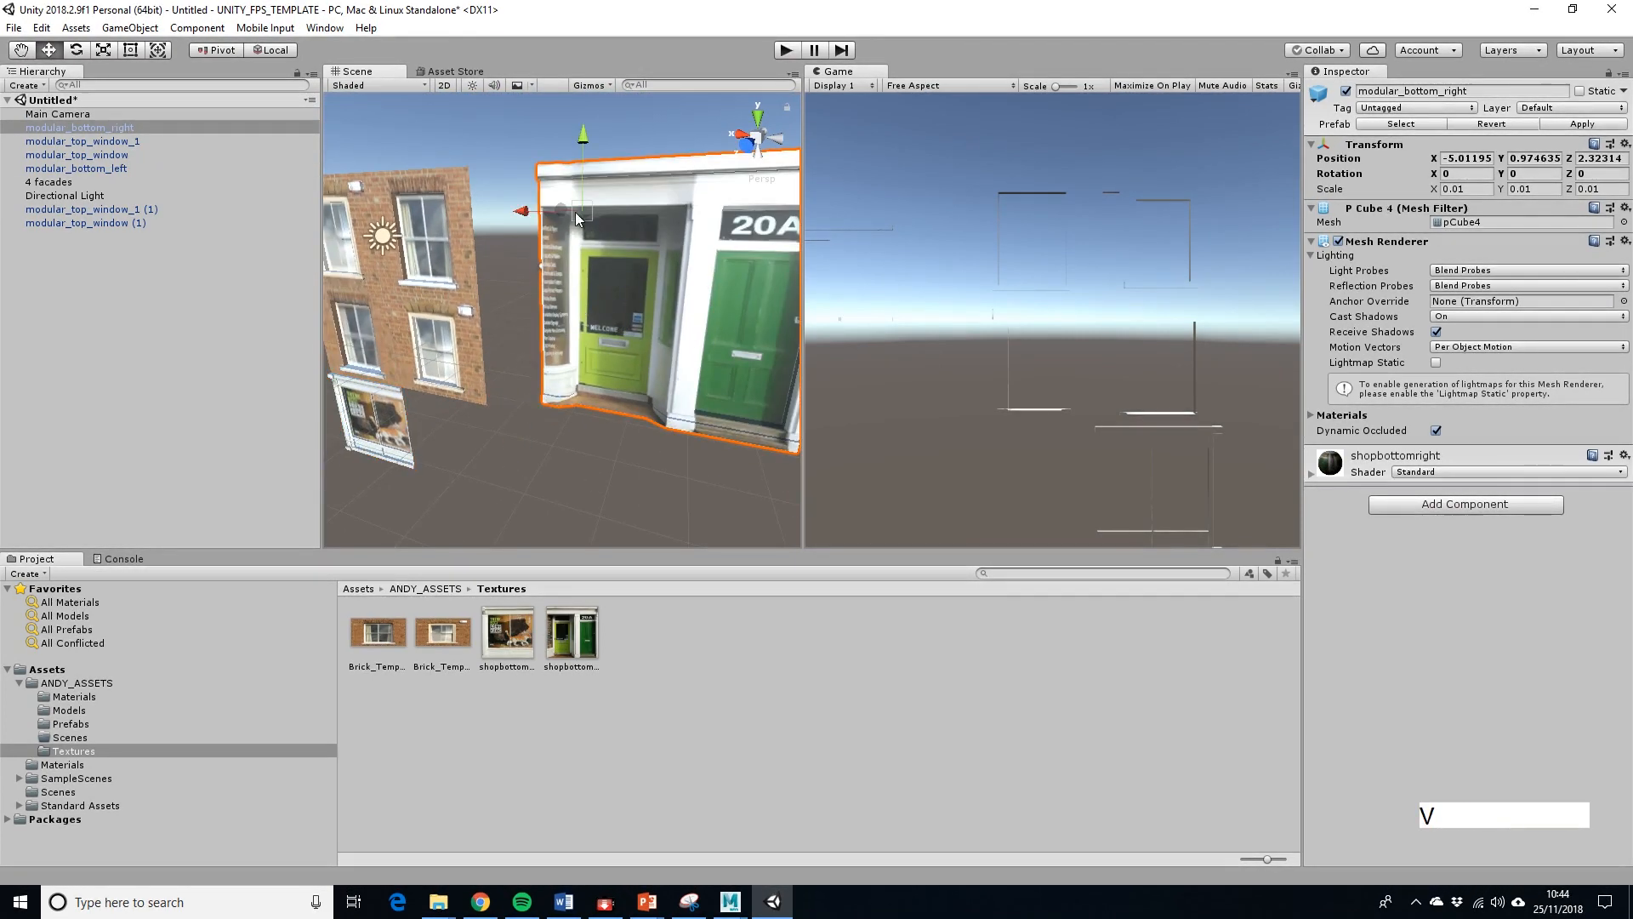
pyautogui.moveTo(541, 172); pyautogui.dragTo(403, 388)
# Vertex-snap the top corner of modular_bottom_right to the top corner of modular_bottom_left to close the gap under the bricks, and deselect it.
pyautogui.scroll(1, 519, 381)
pyautogui.keyDown('alt'); pyautogui.moveTo(519, 381); pyautogui.dragTo(602, 299, button='middle'); pyautogui.keyUp('alt')
pyautogui.scroll(3, 624, 328)
pyautogui.scroll(2, 625, 329)
pyautogui.scroll(4, 602, 299)
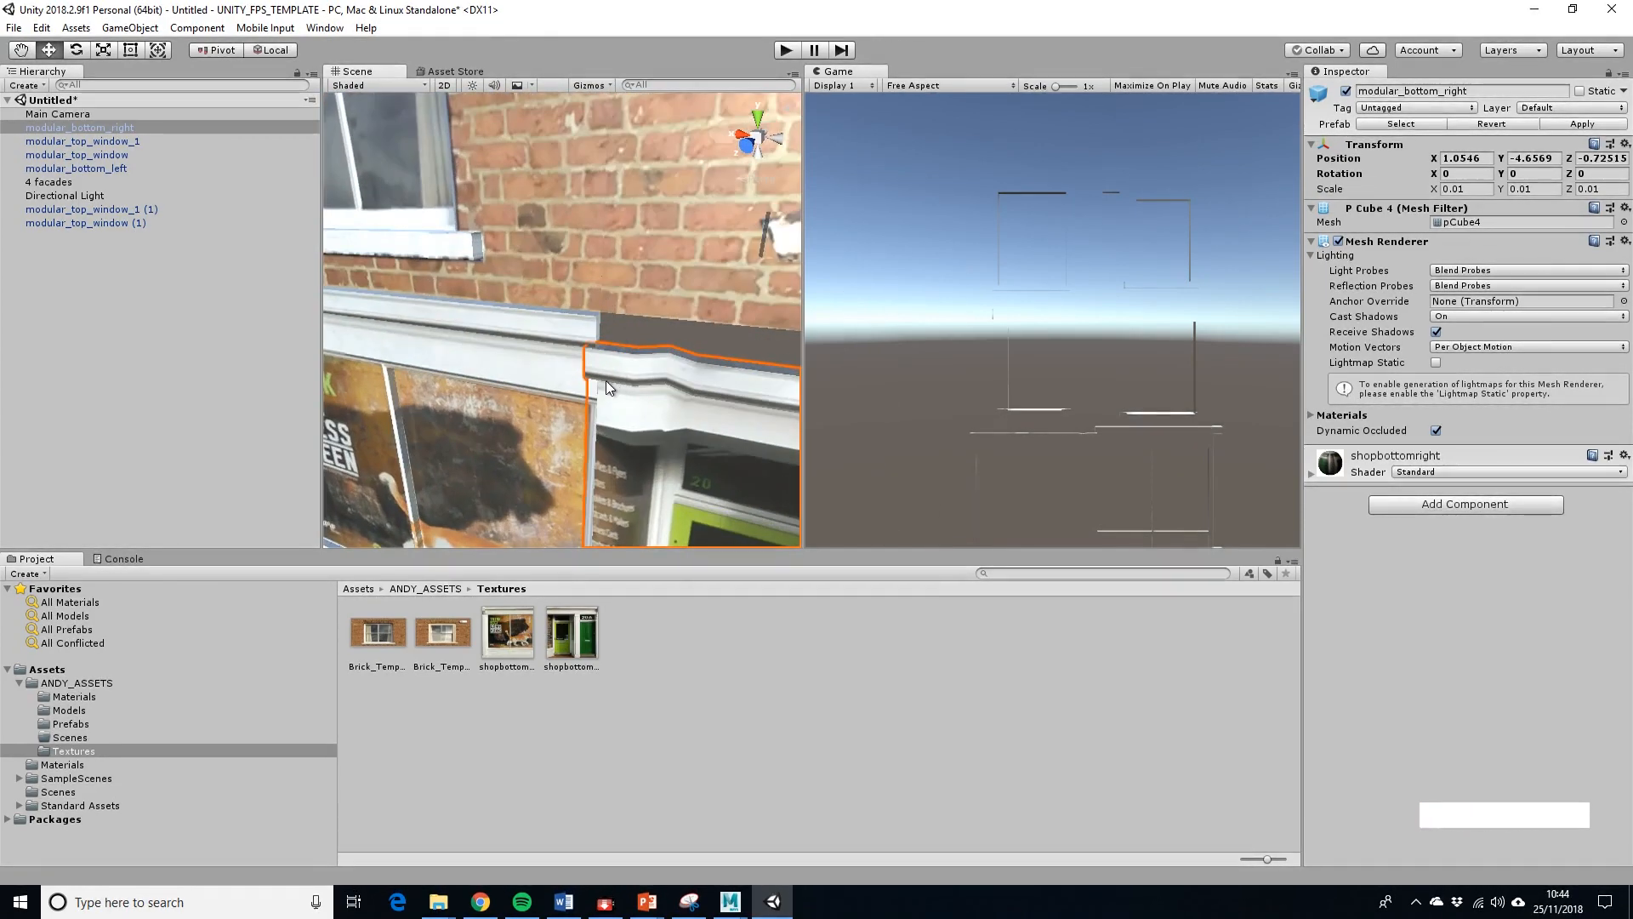
pyautogui.press('v')
pyautogui.moveTo(585, 345); pyautogui.dragTo(595, 316)
pyautogui.scroll(-1, 630, 381)
pyautogui.scroll(-2, 630, 381)
pyautogui.scroll(-2, 606, 404)
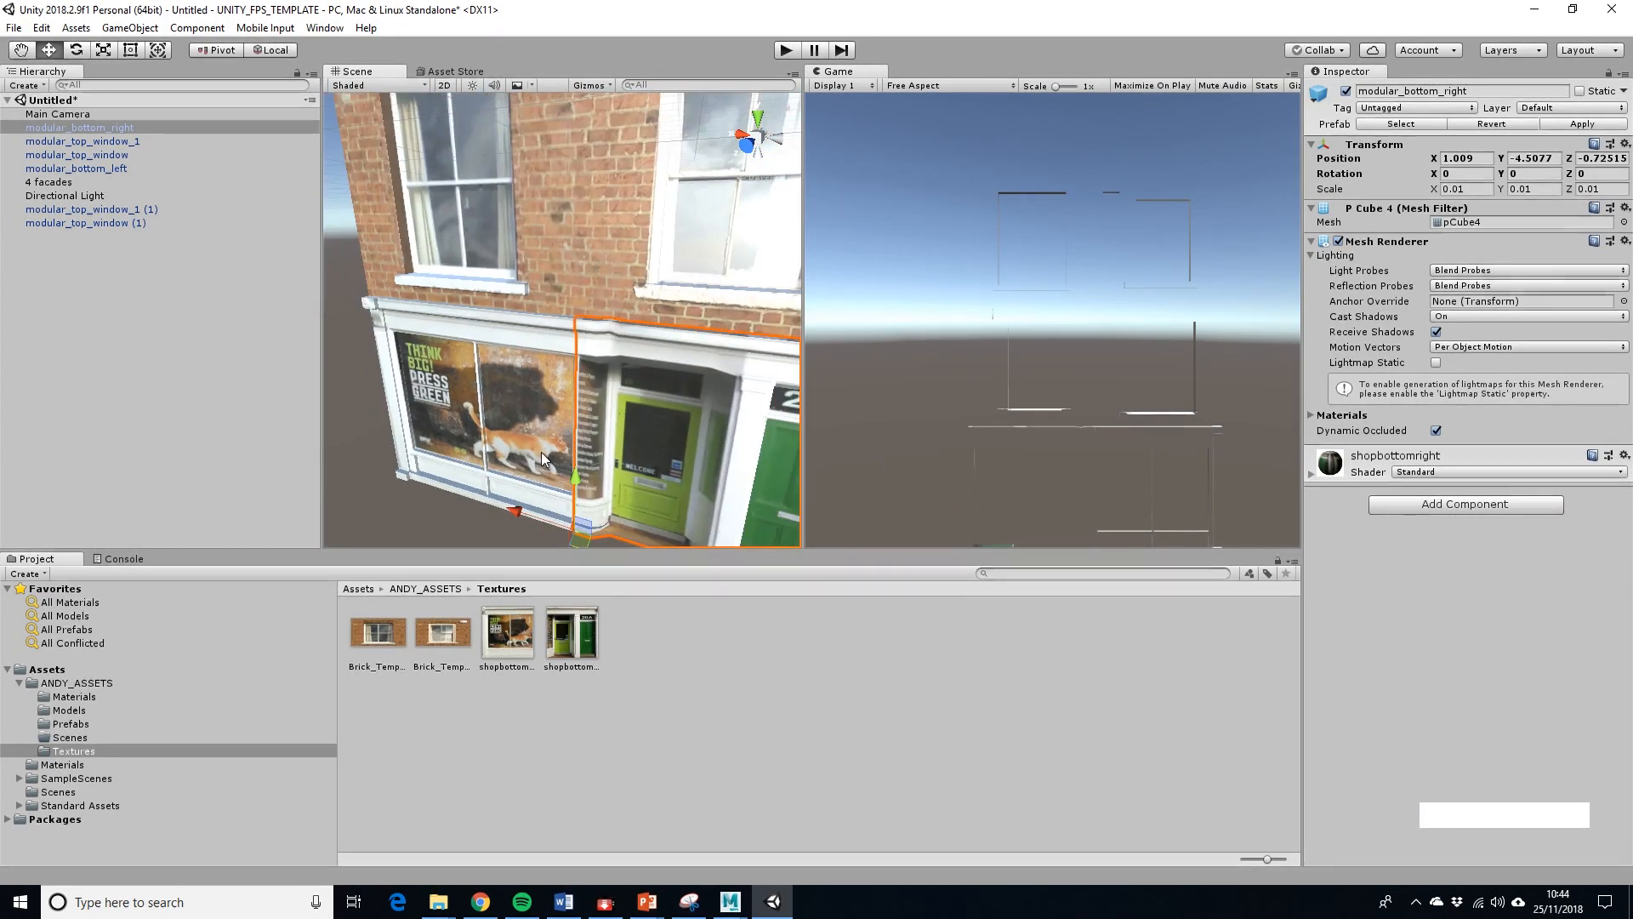
pyautogui.keyDown('alt'); pyautogui.moveTo(541, 452); pyautogui.dragTo(631, 485); pyautogui.keyUp('alt')
pyautogui.click(660, 489)
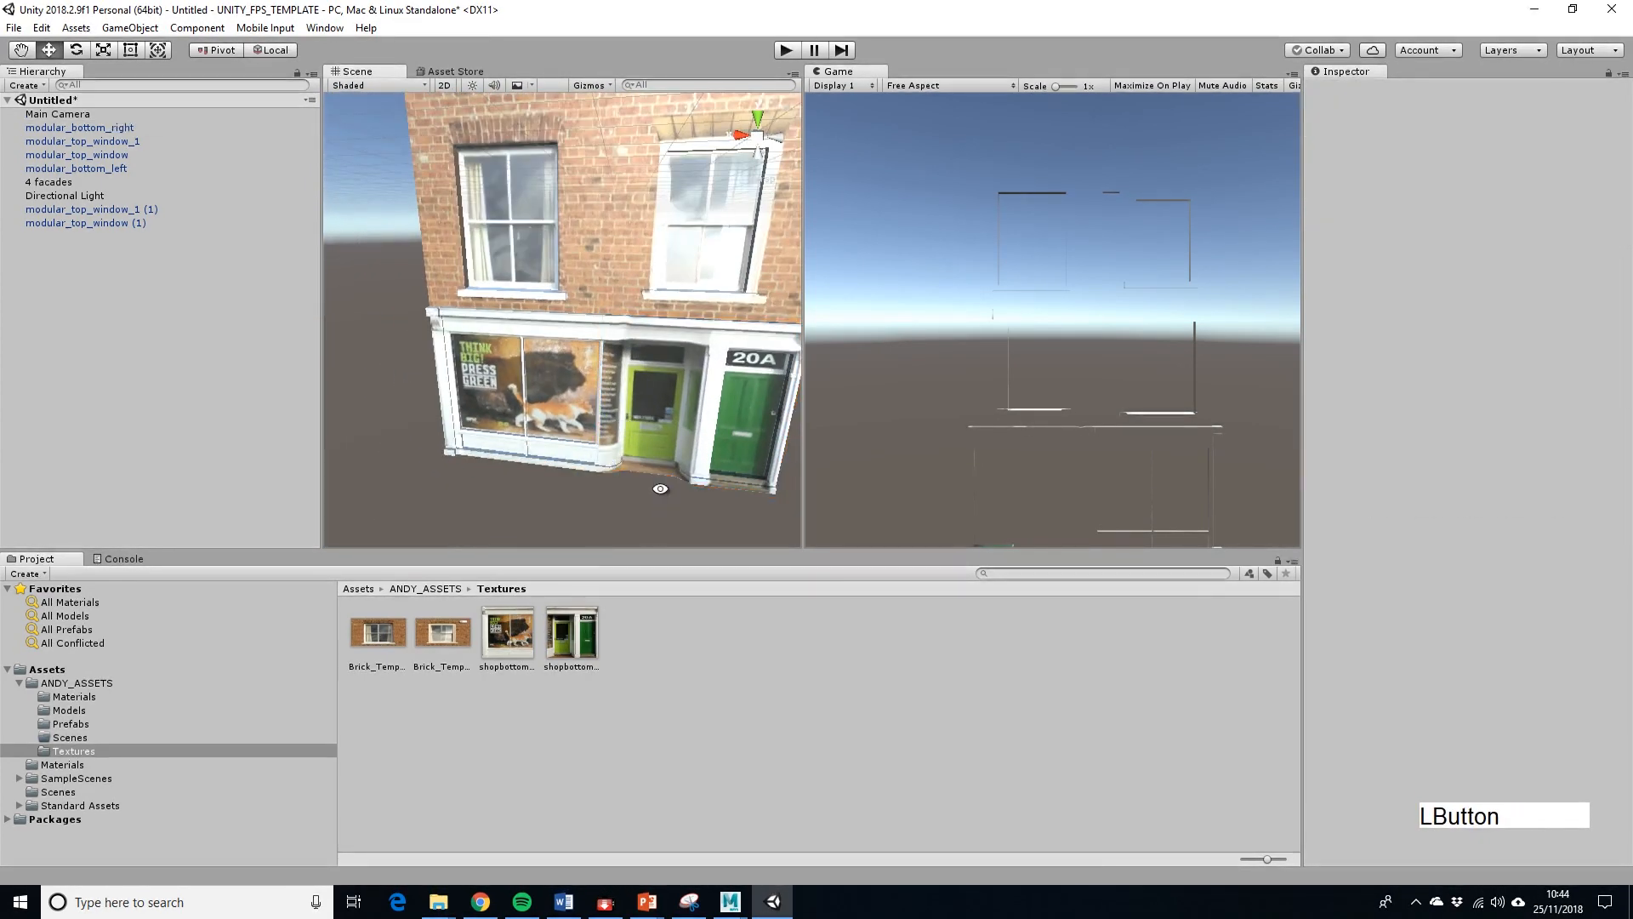
# Select the whole assembled building front, duplicate it and move the copy alongside the original.
pyautogui.keyDown('alt'); pyautogui.moveTo(720, 403); pyautogui.dragTo(645, 377, button='middle'); pyautogui.keyUp('alt')
pyautogui.scroll(-3, 645, 377)
pyautogui.keyDown('alt'); pyautogui.moveTo(645, 377); pyautogui.dragTo(620, 358); pyautogui.keyUp('alt')
pyautogui.keyDown('alt'); pyautogui.moveTo(629, 247); pyautogui.dragTo(541, 245, button='middle'); pyautogui.keyUp('alt')
pyautogui.scroll(-1, 689, 358)
pyautogui.moveTo(436, 176); pyautogui.dragTo(661, 434)
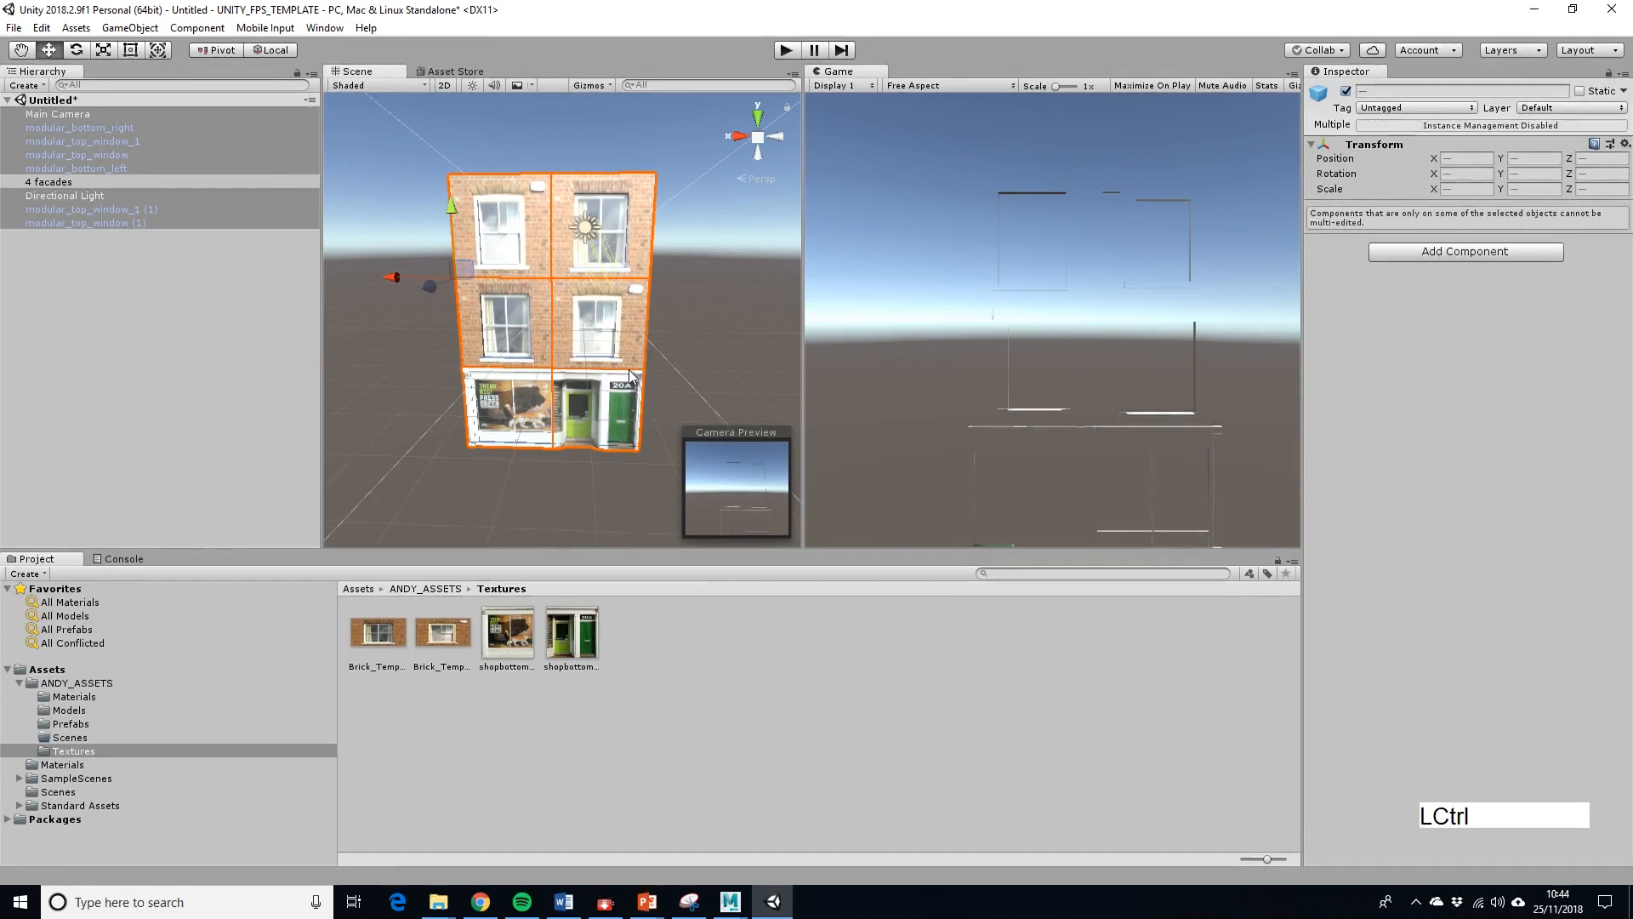
pyautogui.hotkey('ctrl', 'd')
pyautogui.moveTo(488, 277); pyautogui.dragTo(676, 299)
# Pull the duplicated building slightly away and vertex-snap its bottom corner to the original building's shopfront, and deselect it.
pyautogui.keyDown('alt'); pyautogui.moveTo(676, 299); pyautogui.dragTo(562, 227, button='middle'); pyautogui.keyUp('alt')
pyautogui.scroll(8, 561, 227)
pyautogui.keyDown('alt'); pyautogui.moveTo(502, 274); pyautogui.dragTo(576, 303, button='middle'); pyautogui.keyUp('alt')
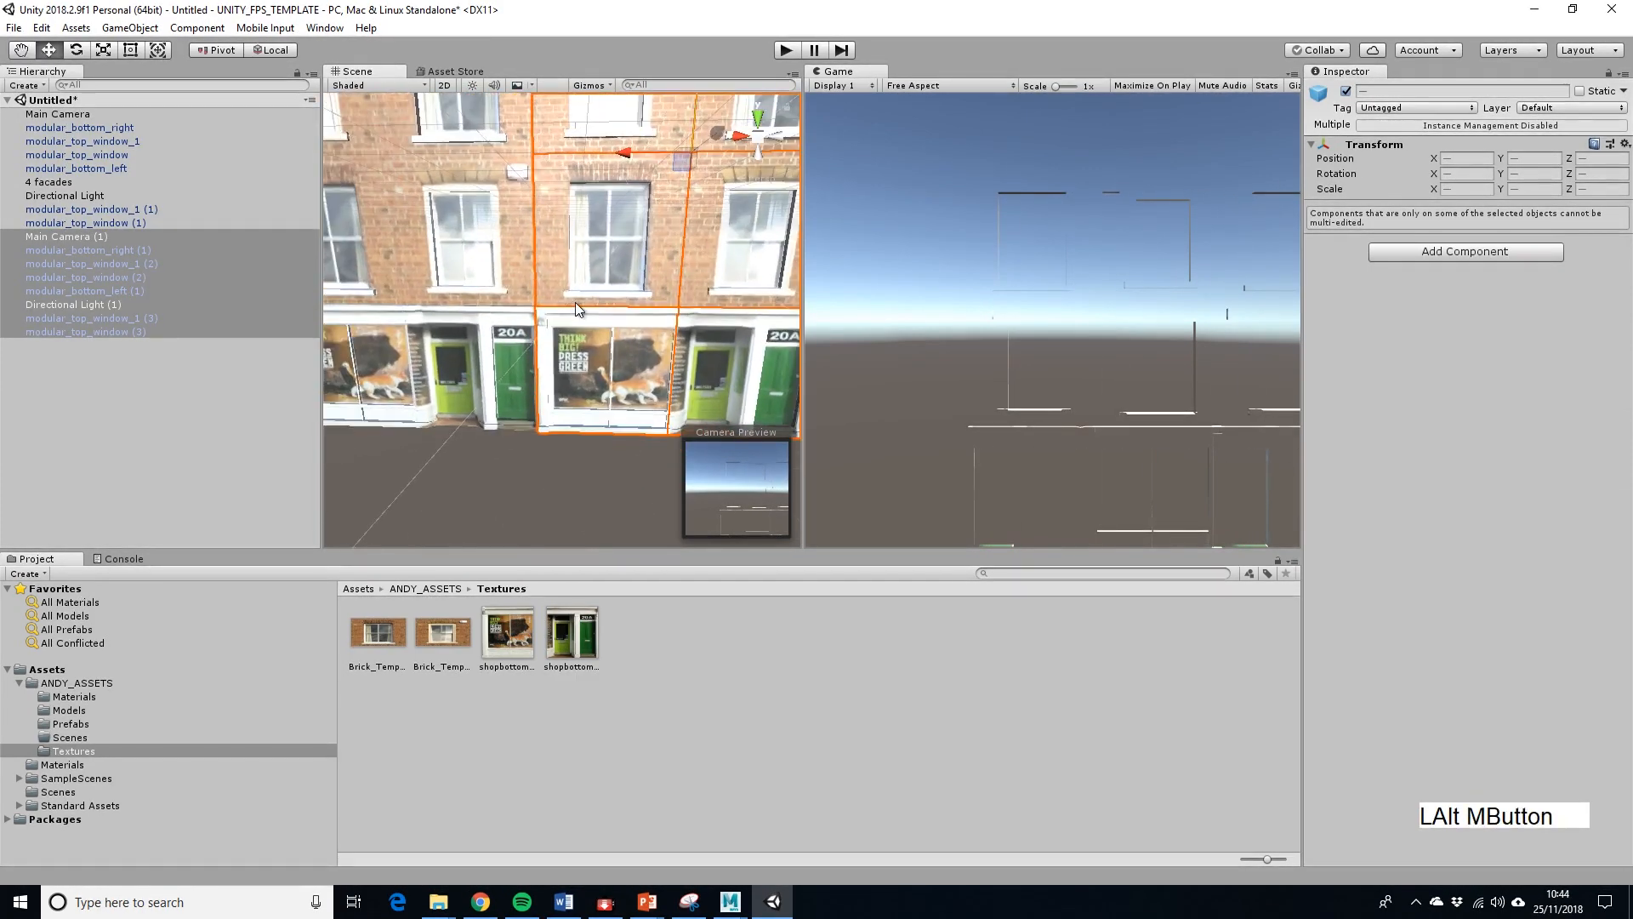
pyautogui.moveTo(651, 155); pyautogui.dragTo(682, 155)
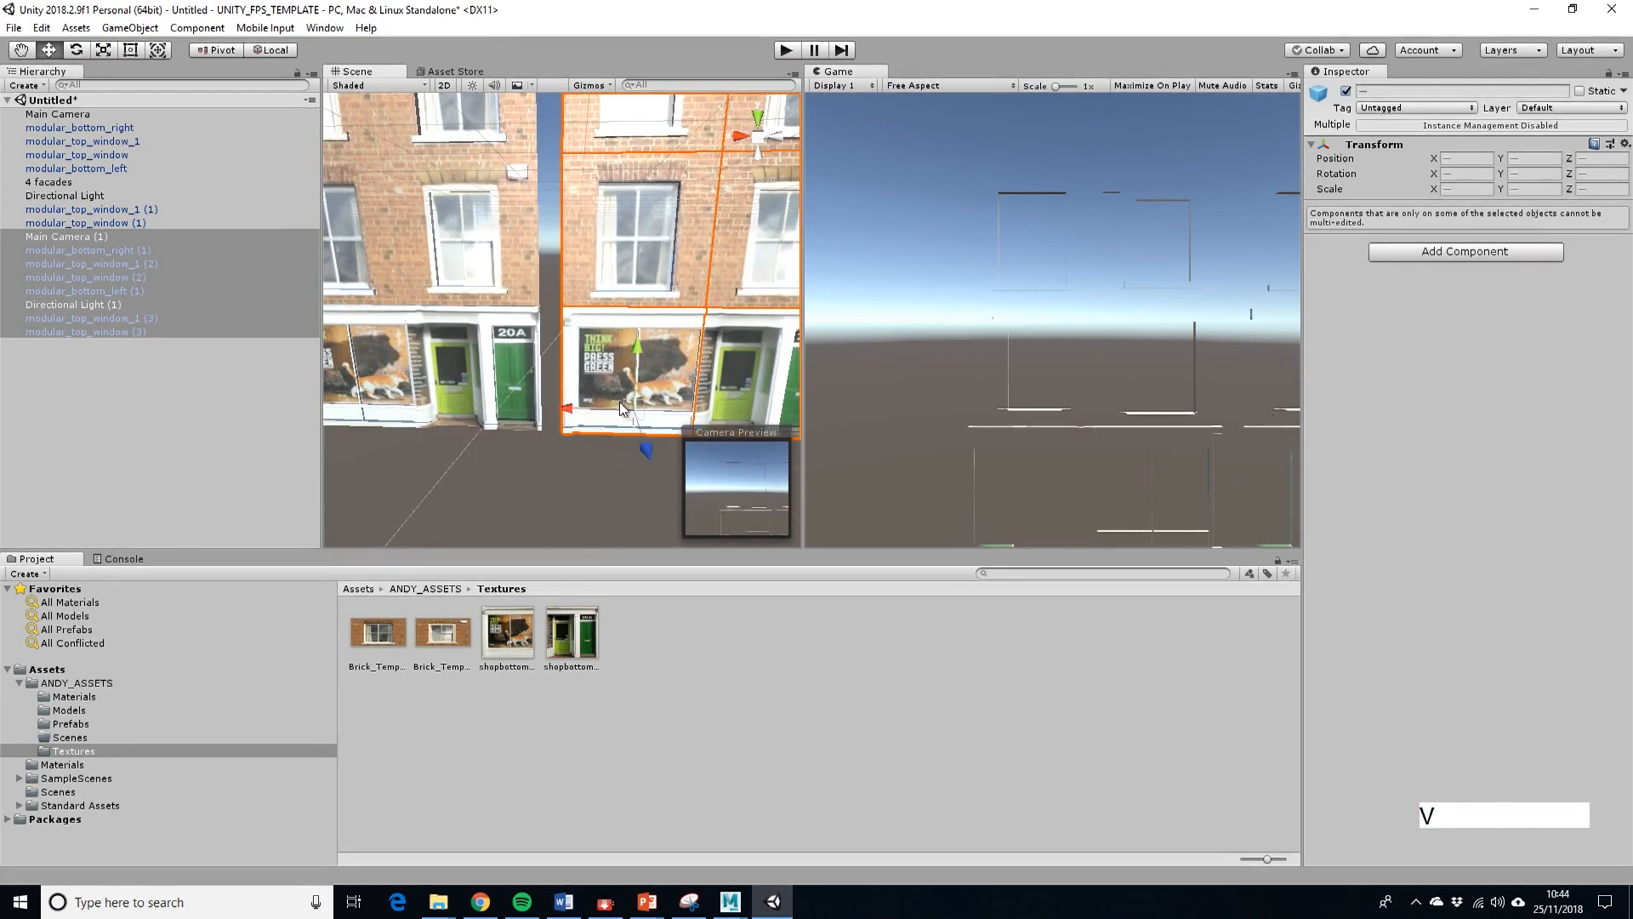
pyautogui.moveTo(563, 436)
pyautogui.mouseDown()
pyautogui.moveTo(536, 435)
pyautogui.moveTo(564, 436)
pyautogui.mouseUp()
pyautogui.click(564, 526)
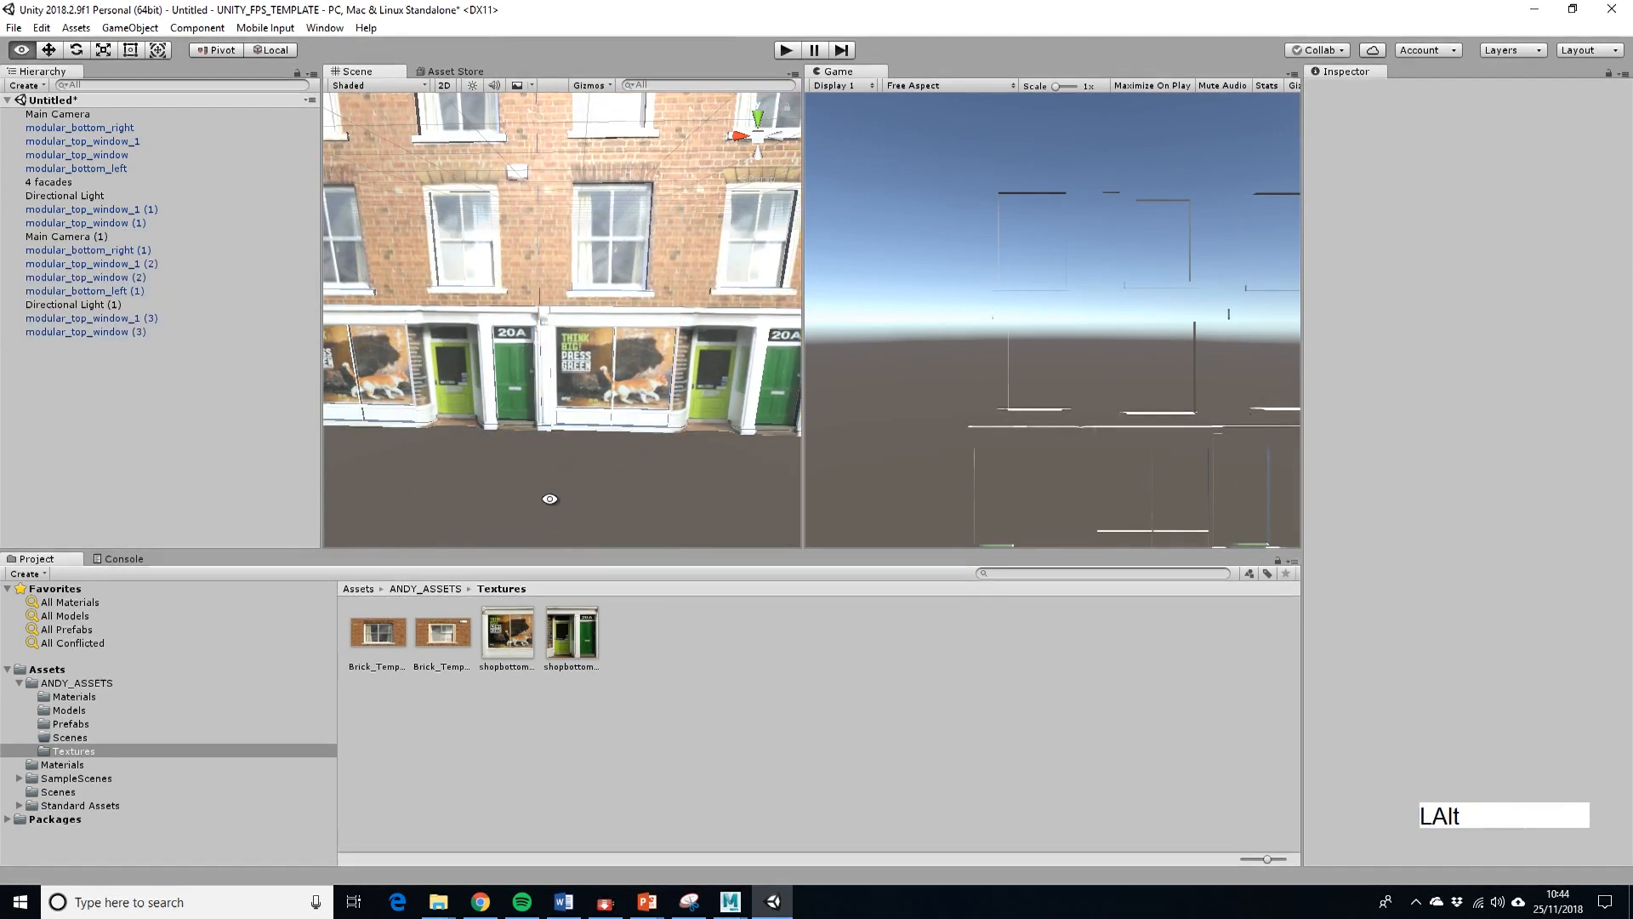
# Inspect the seam between the two buildings at roof level and restore the selection of all the duplicated pieces.
pyautogui.moveTo(547, 500)
pyautogui.keyDown('alt'); pyautogui.mouseDown()
pyautogui.moveTo(643, 461)
pyautogui.moveTo(708, 458)
pyautogui.moveTo(609, 492)
pyautogui.moveTo(536, 473)
pyautogui.mouseUp(); pyautogui.keyUp('alt')
pyautogui.keyDown('alt'); pyautogui.moveTo(536, 474); pyautogui.dragTo(528, 407, button='middle'); pyautogui.keyUp('alt')
pyautogui.keyDown('alt'); pyautogui.moveTo(529, 407); pyautogui.dragTo(586, 466); pyautogui.keyUp('alt')
pyautogui.click(655, 381)
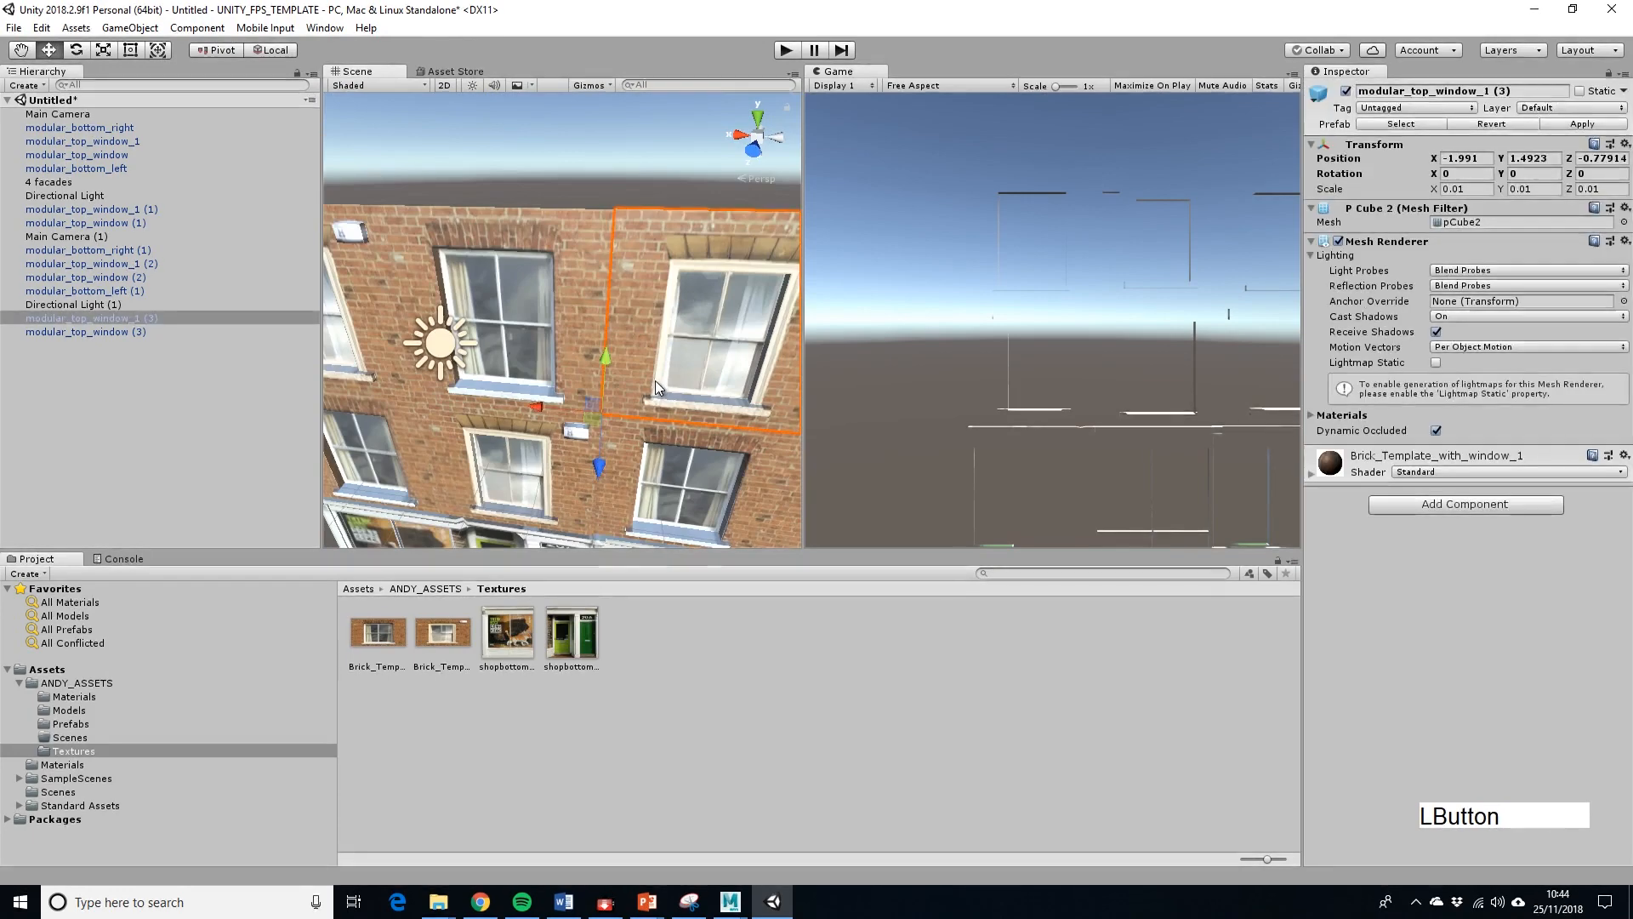
pyautogui.keyDown('alt'); pyautogui.moveTo(655, 380); pyautogui.dragTo(635, 454); pyautogui.keyUp('alt')
pyautogui.hotkey('ctrl', 'z')
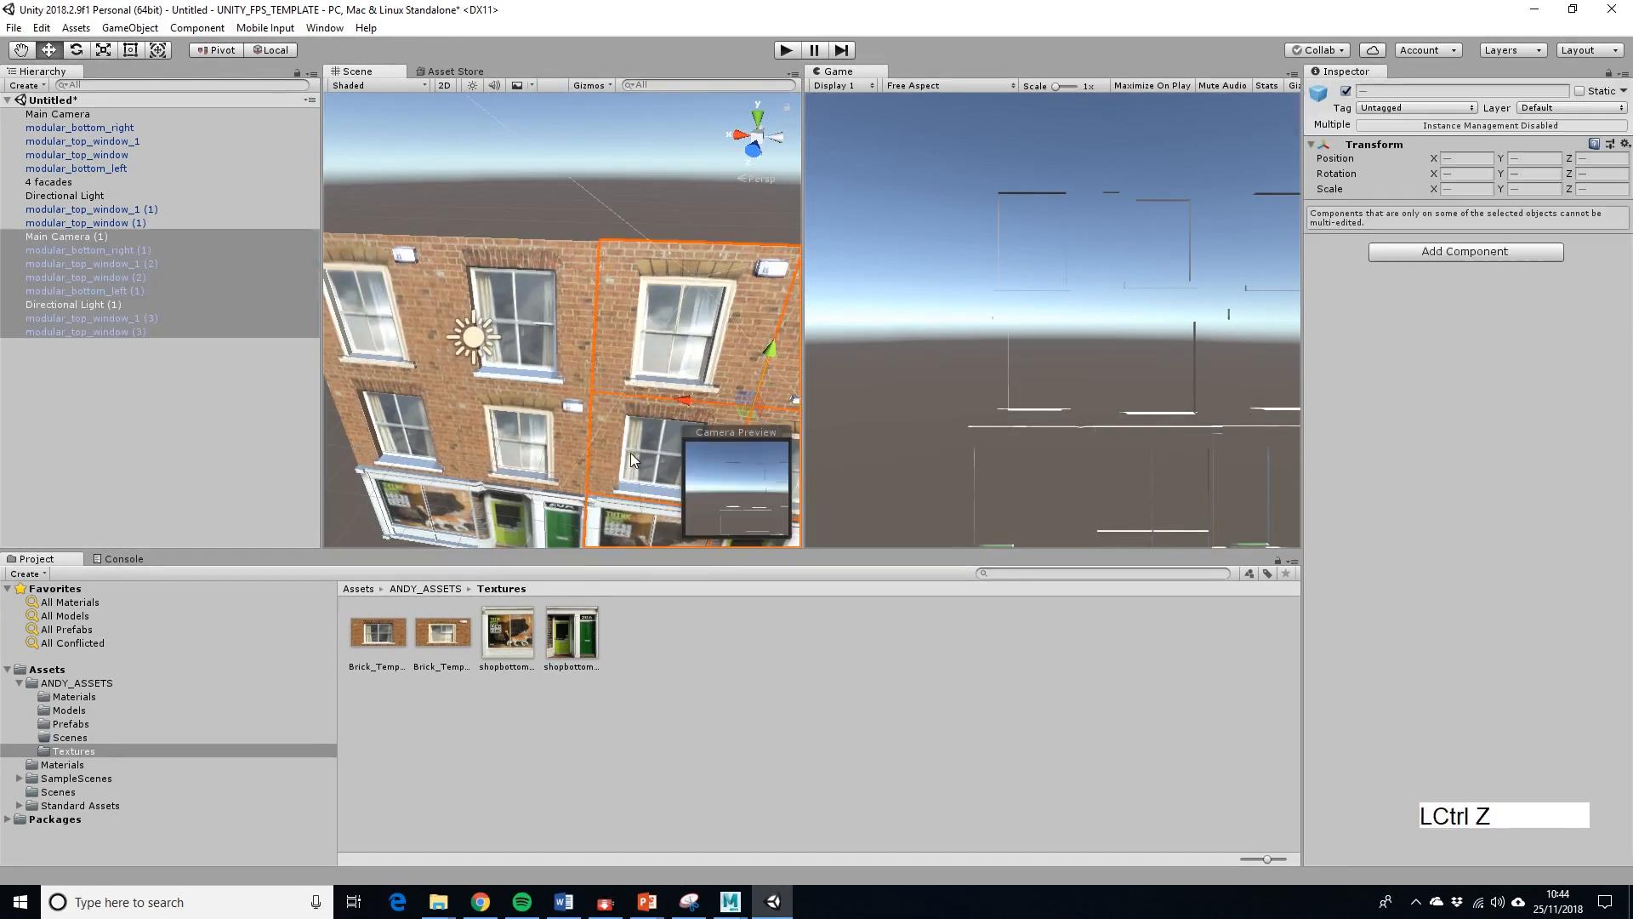
# Vertex-snap the duplicated building to the original along their shared upper edge, deselect it and review the joined row.
pyautogui.scroll(3, 624, 299)
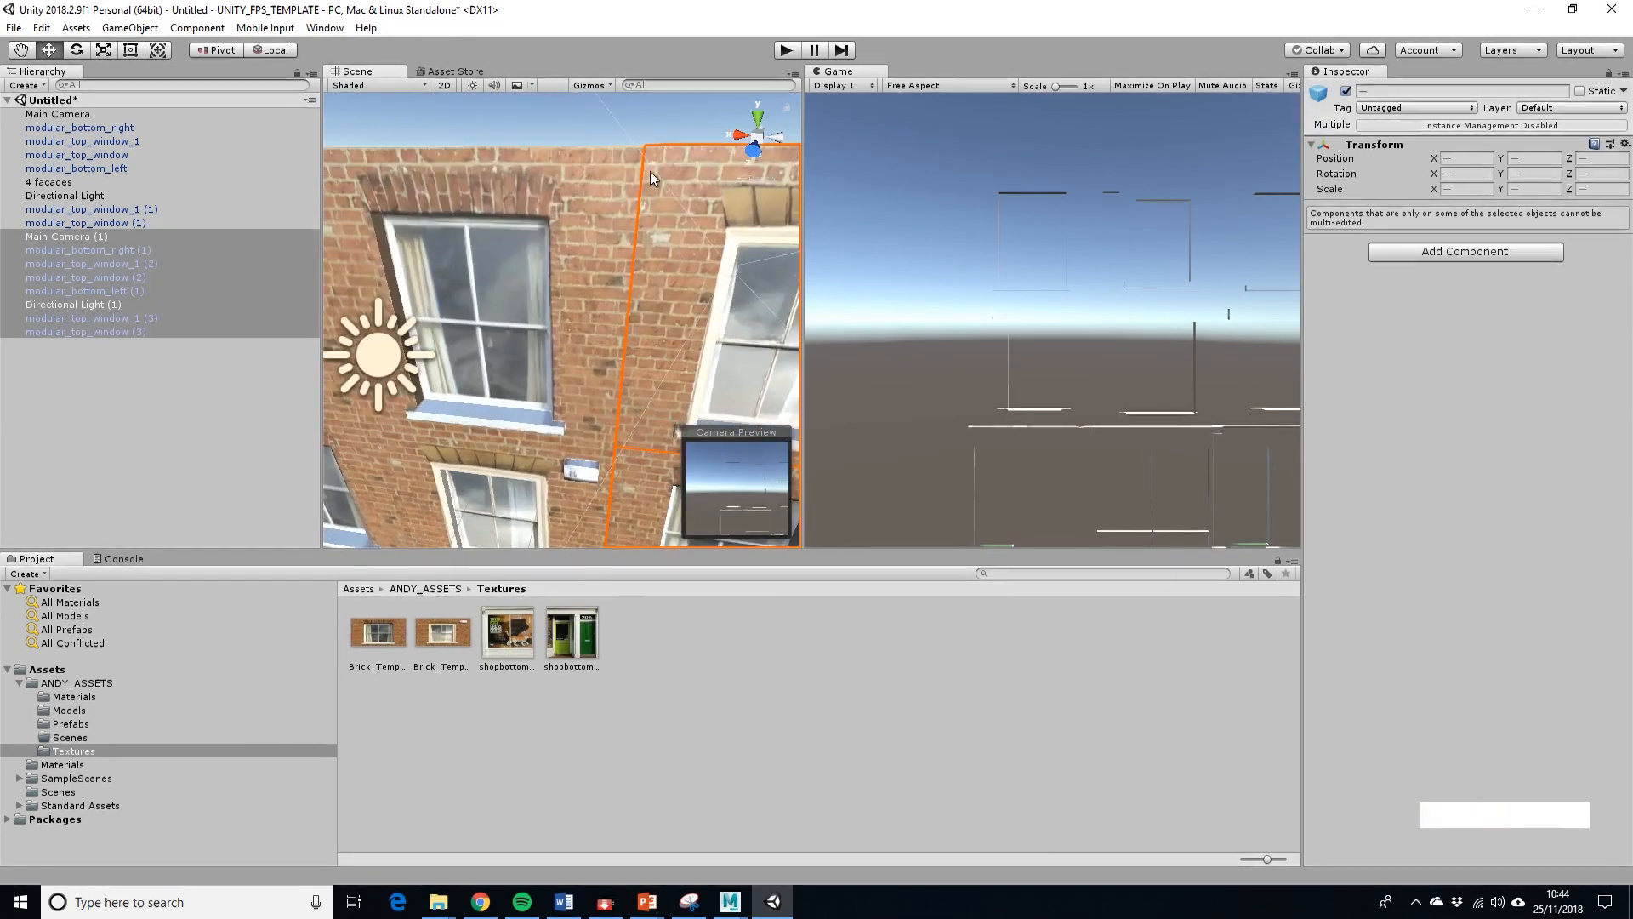
pyautogui.keyDown('alt'); pyautogui.moveTo(650, 171); pyautogui.dragTo(600, 389); pyautogui.keyUp('alt')
pyautogui.press('v')
pyautogui.keyDown('alt'); pyautogui.moveTo(595, 477); pyautogui.dragTo(637, 349); pyautogui.keyUp('alt')
pyautogui.keyDown('alt'); pyautogui.moveTo(636, 349); pyautogui.dragTo(522, 530, button='middle'); pyautogui.keyUp('alt')
pyautogui.click(544, 481)
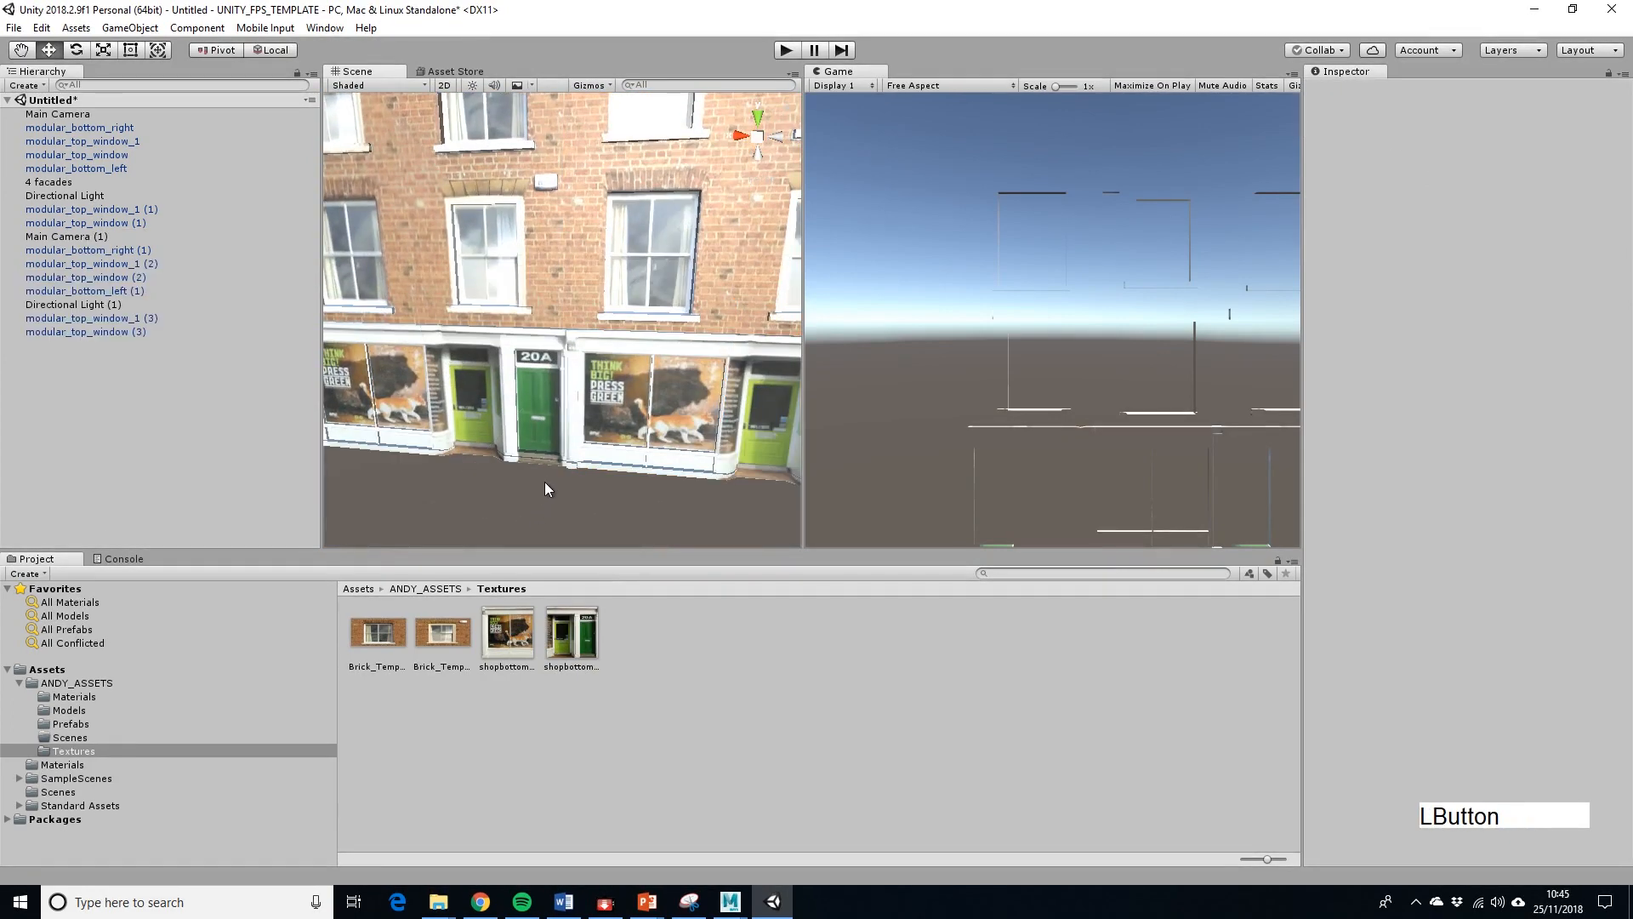
pyautogui.keyDown('alt'); pyautogui.moveTo(544, 481); pyautogui.dragTo(612, 425); pyautogui.keyUp('alt')
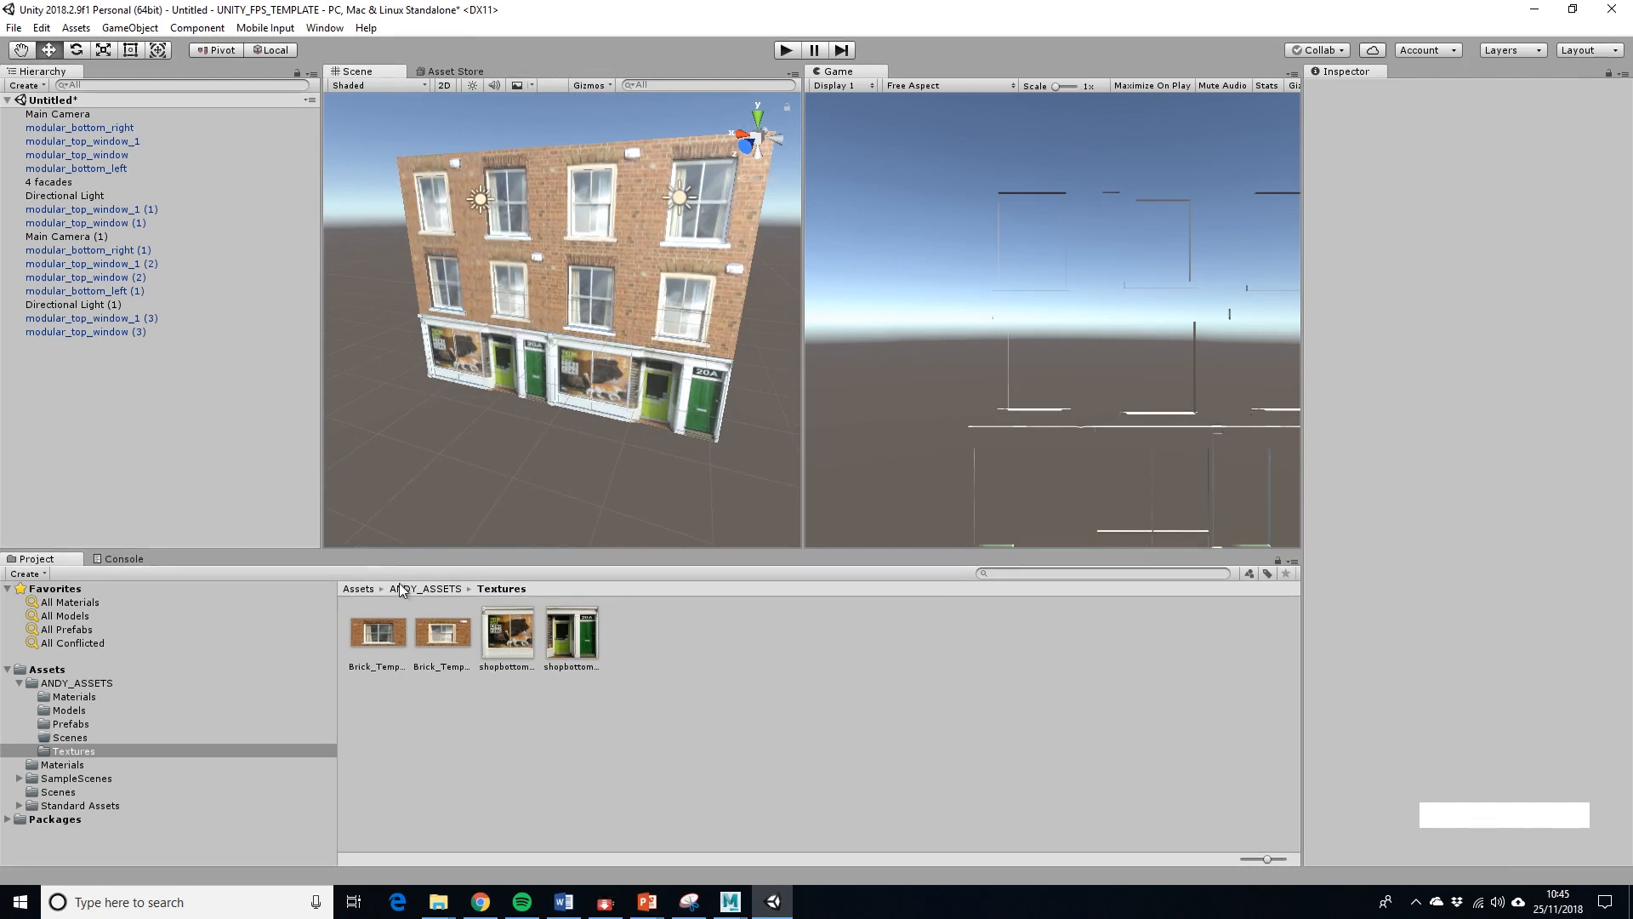
# Open the ANDY_ASSETS folder and expand the material list and shader settings of the lower modular_top_window_1 facade.
pyautogui.click(76, 683)
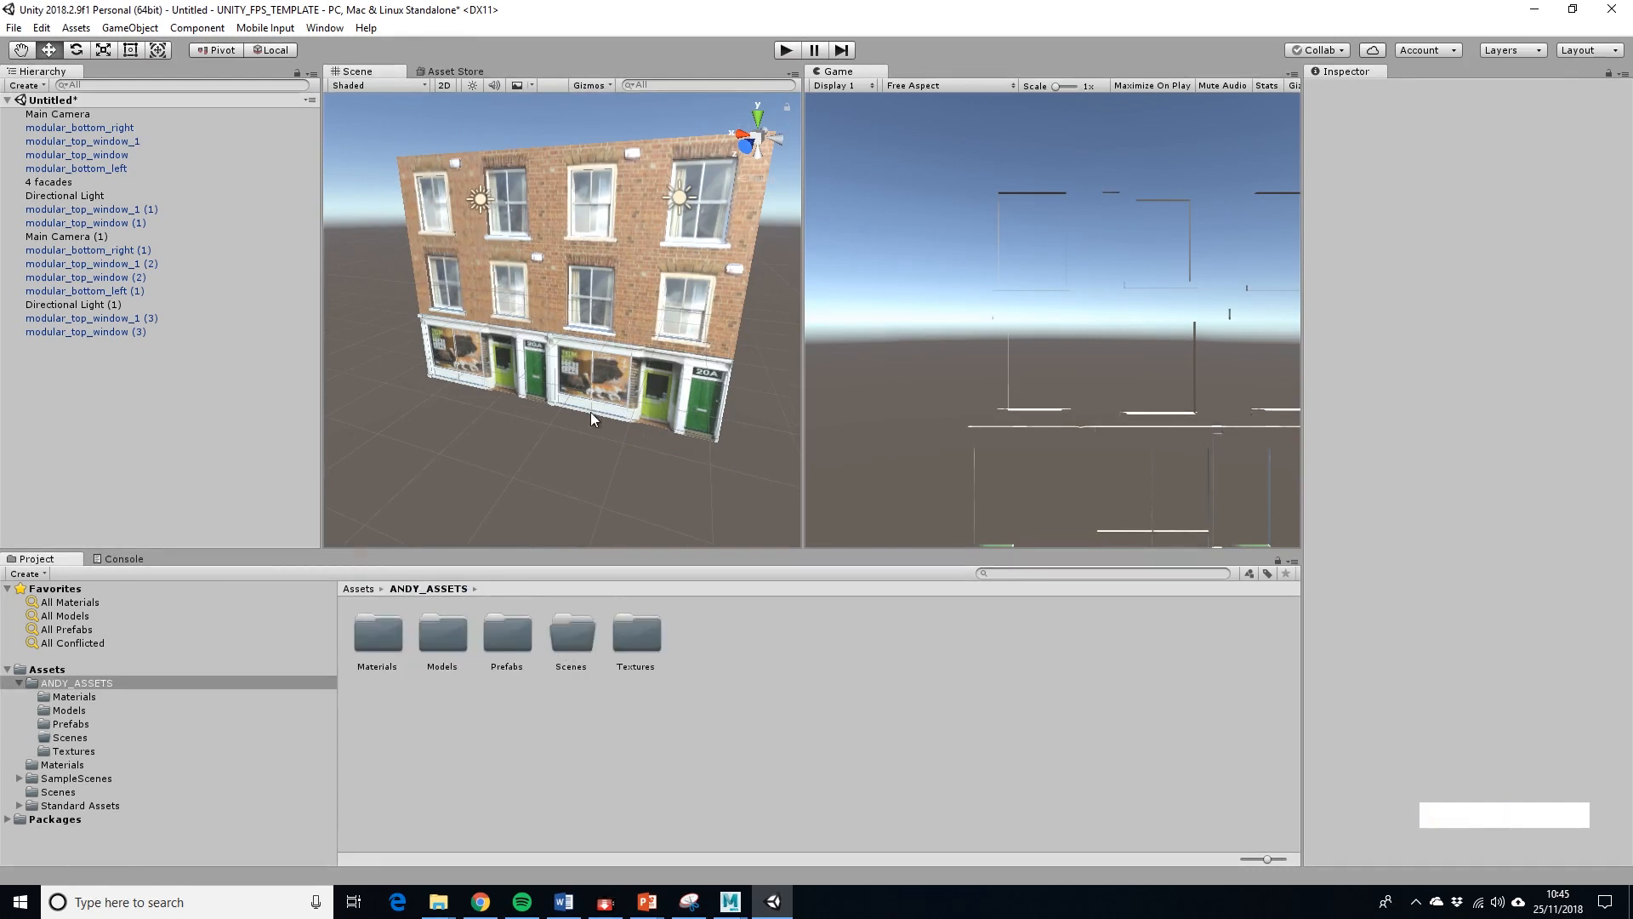
pyautogui.click(539, 261)
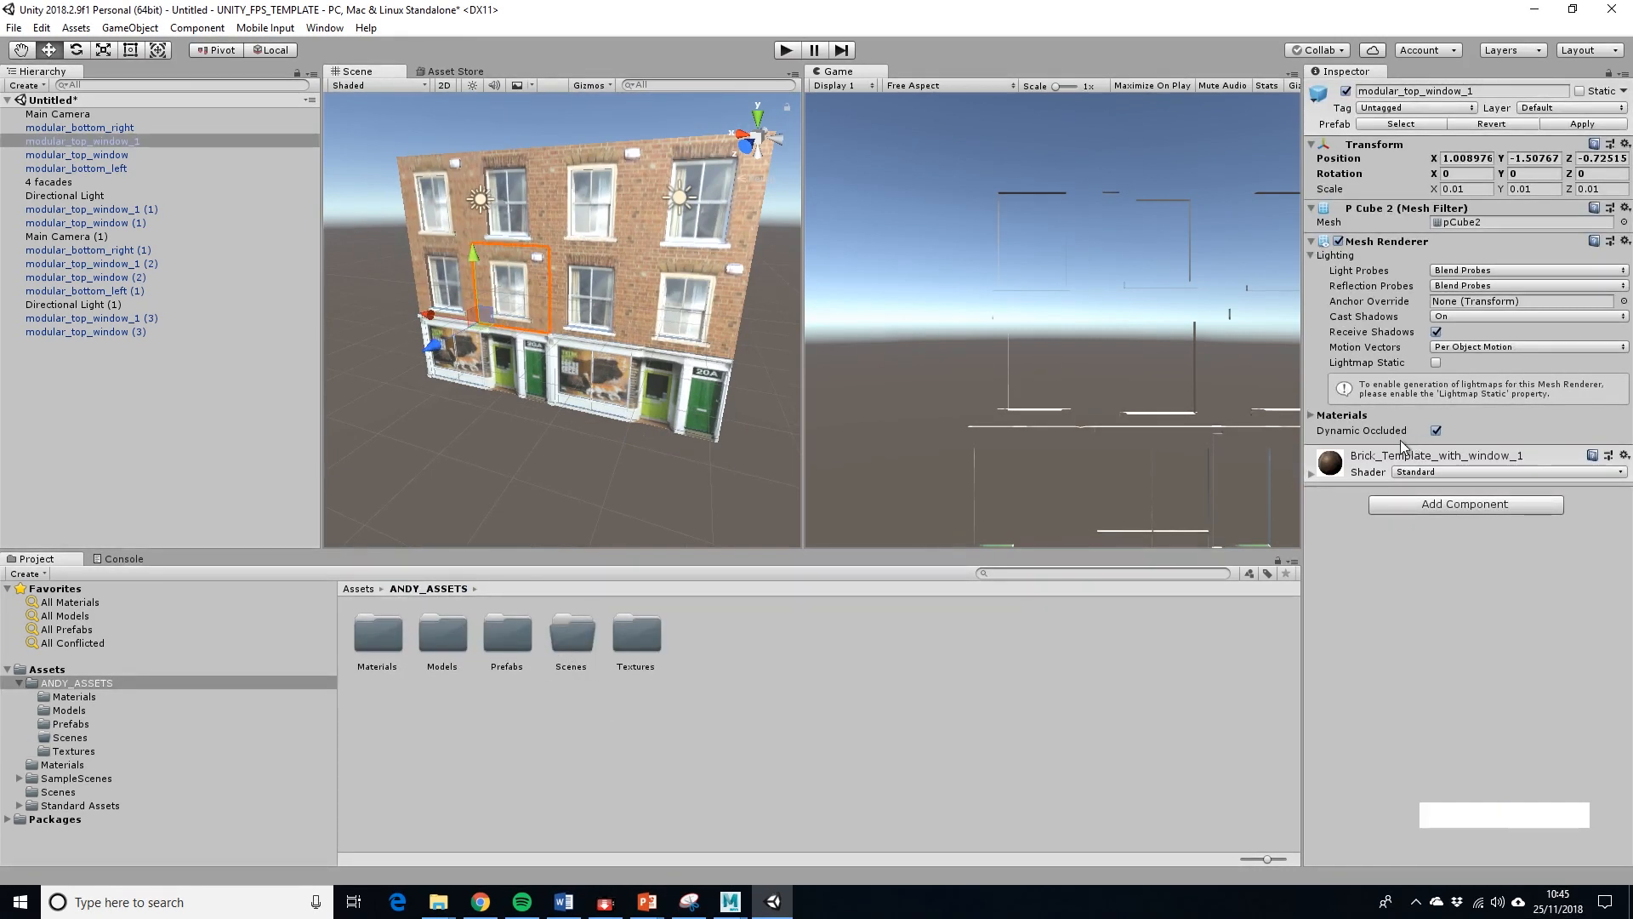
pyautogui.click(1312, 416)
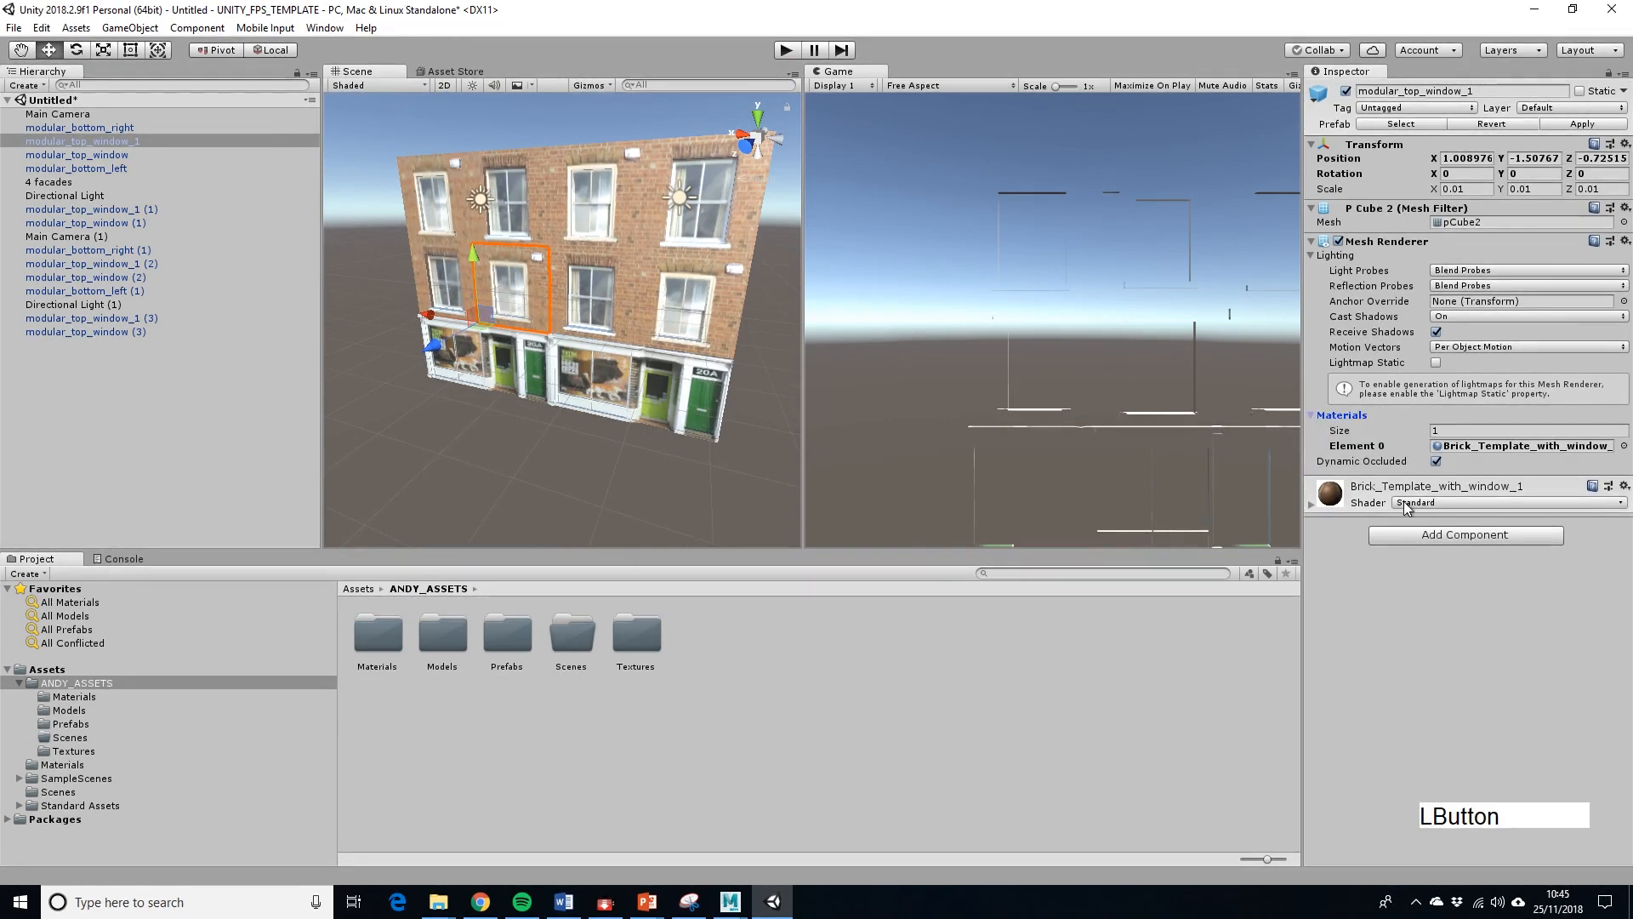
pyautogui.click(1313, 505)
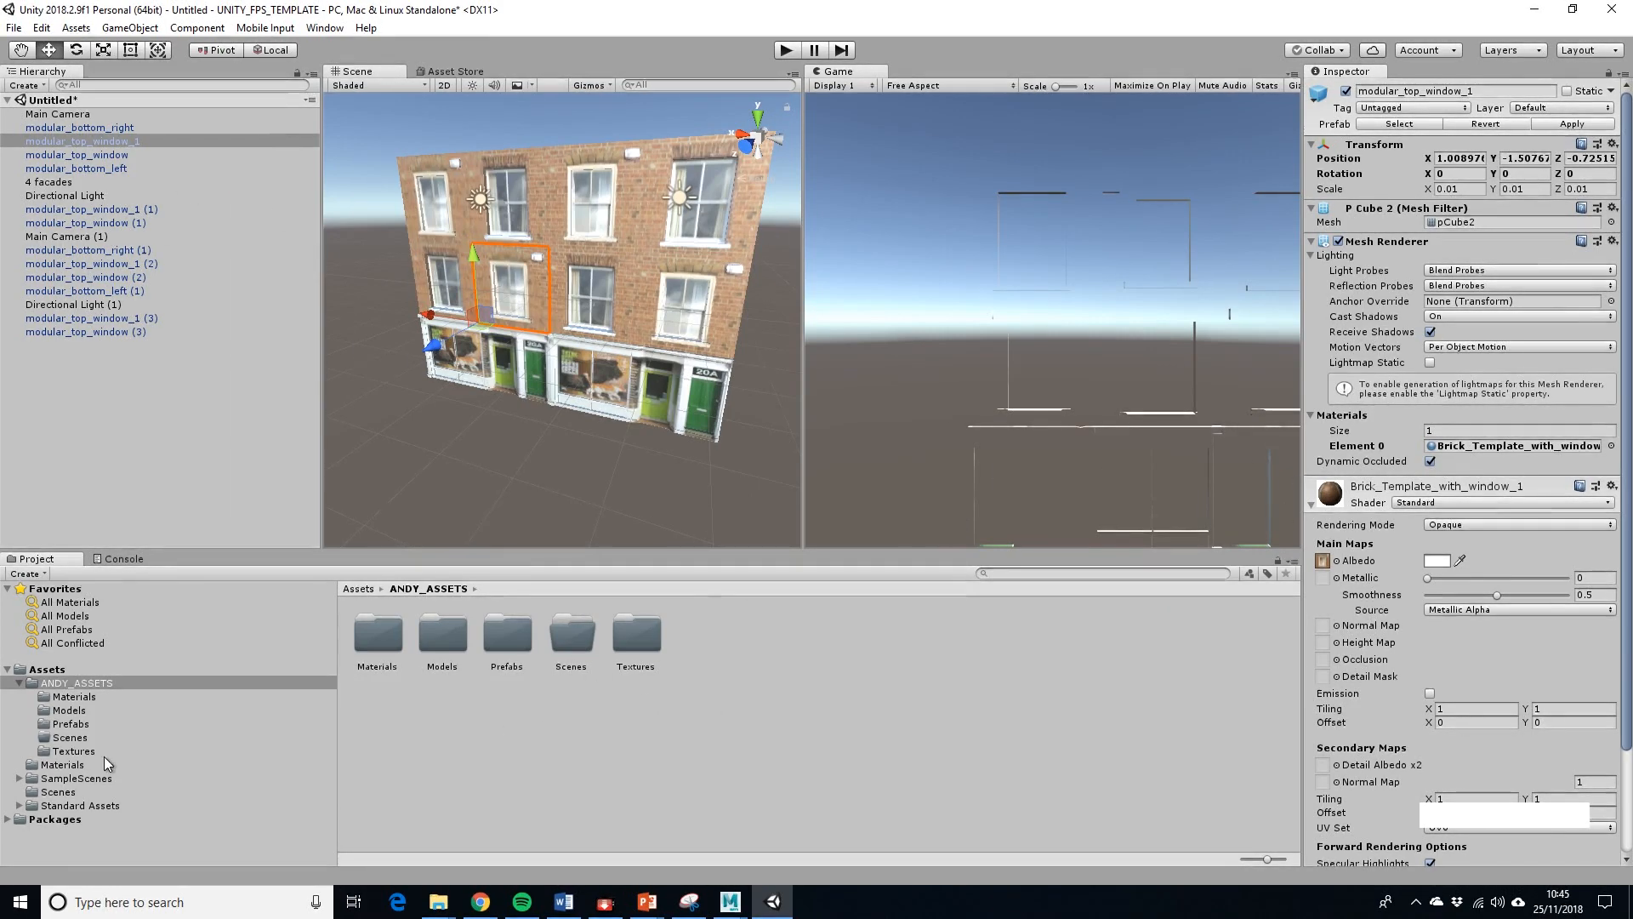
# Check the top-level Materials folder and open the Materials folder inside ANDY_ASSETS.
pyautogui.click(82, 765)
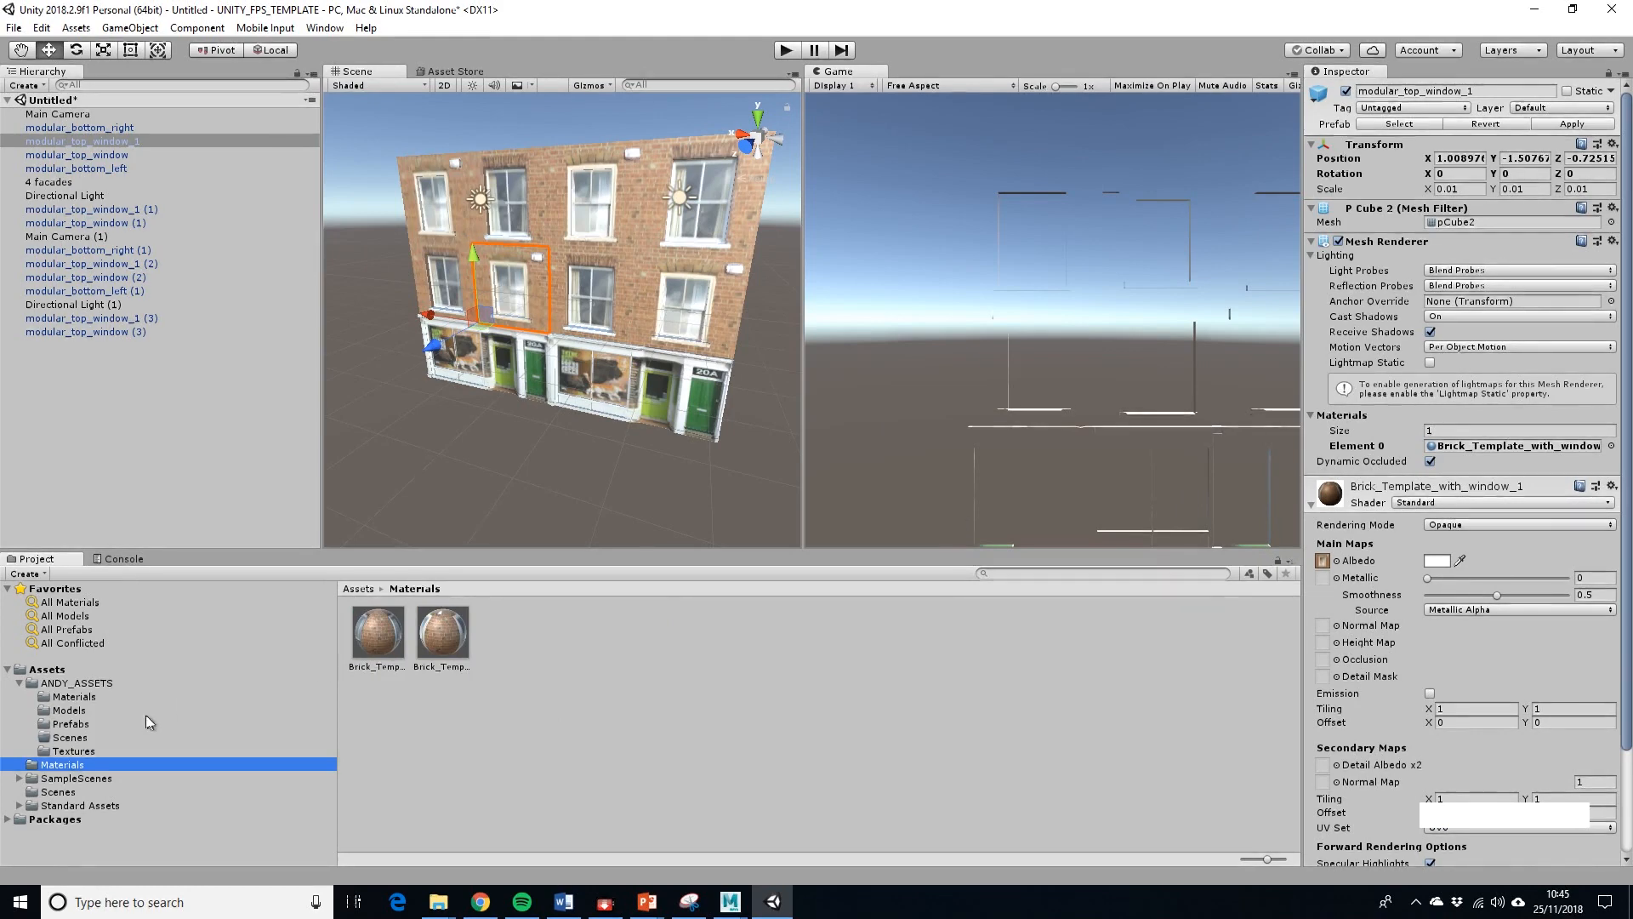
pyautogui.click(89, 696)
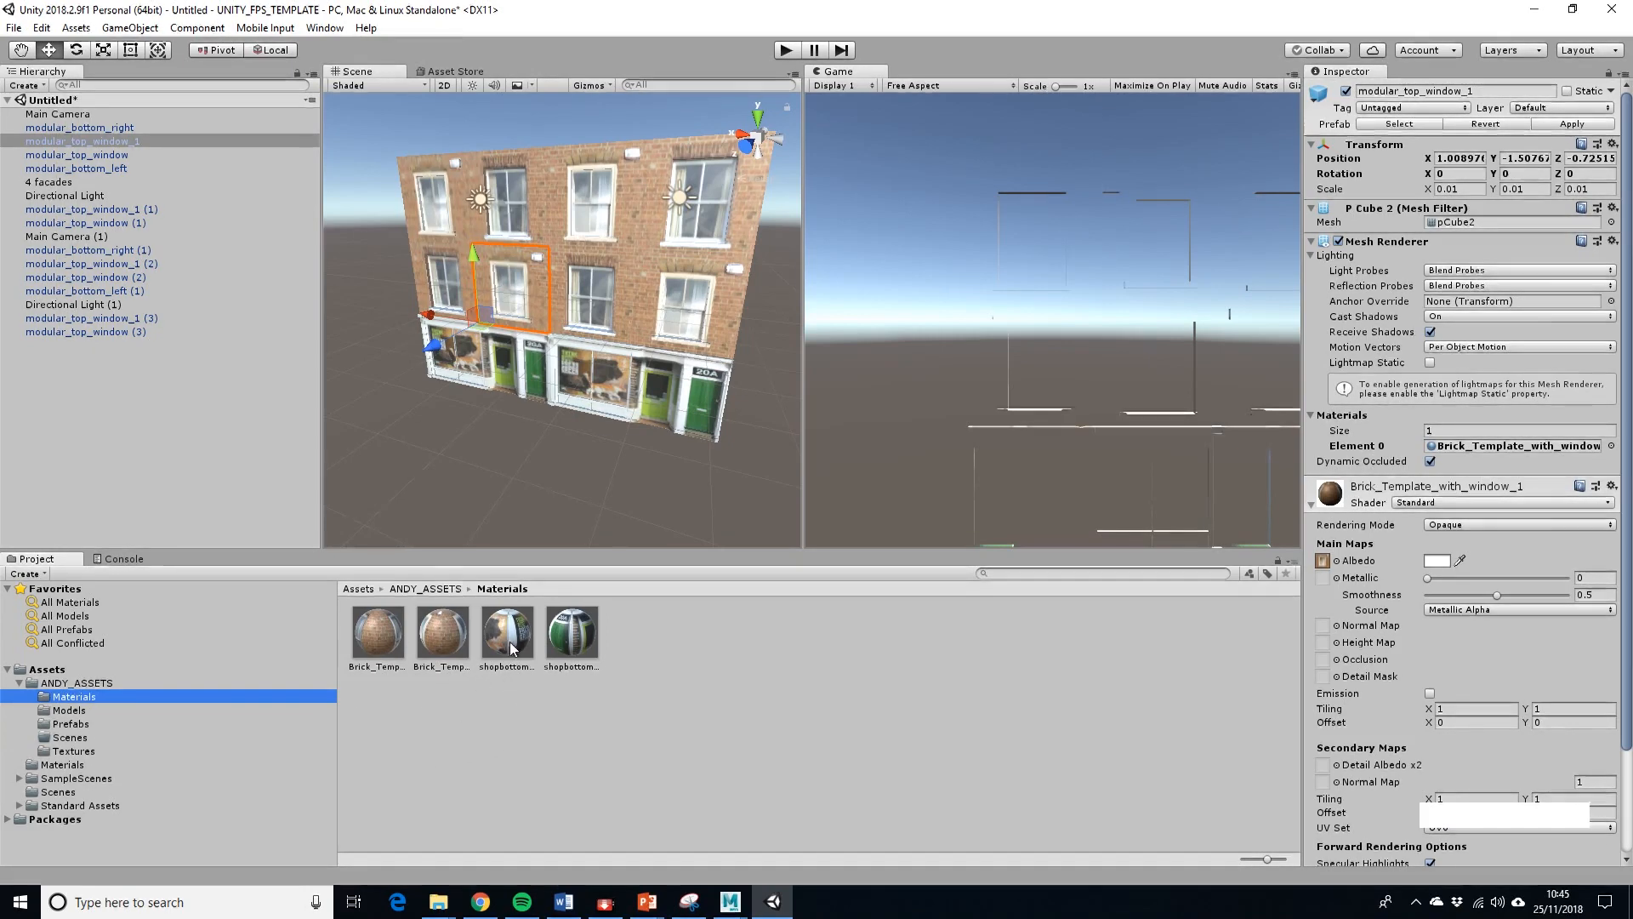
pyautogui.keyDown('alt'); pyautogui.moveTo(579, 425); pyautogui.dragTo(621, 451); pyautogui.keyUp('alt')
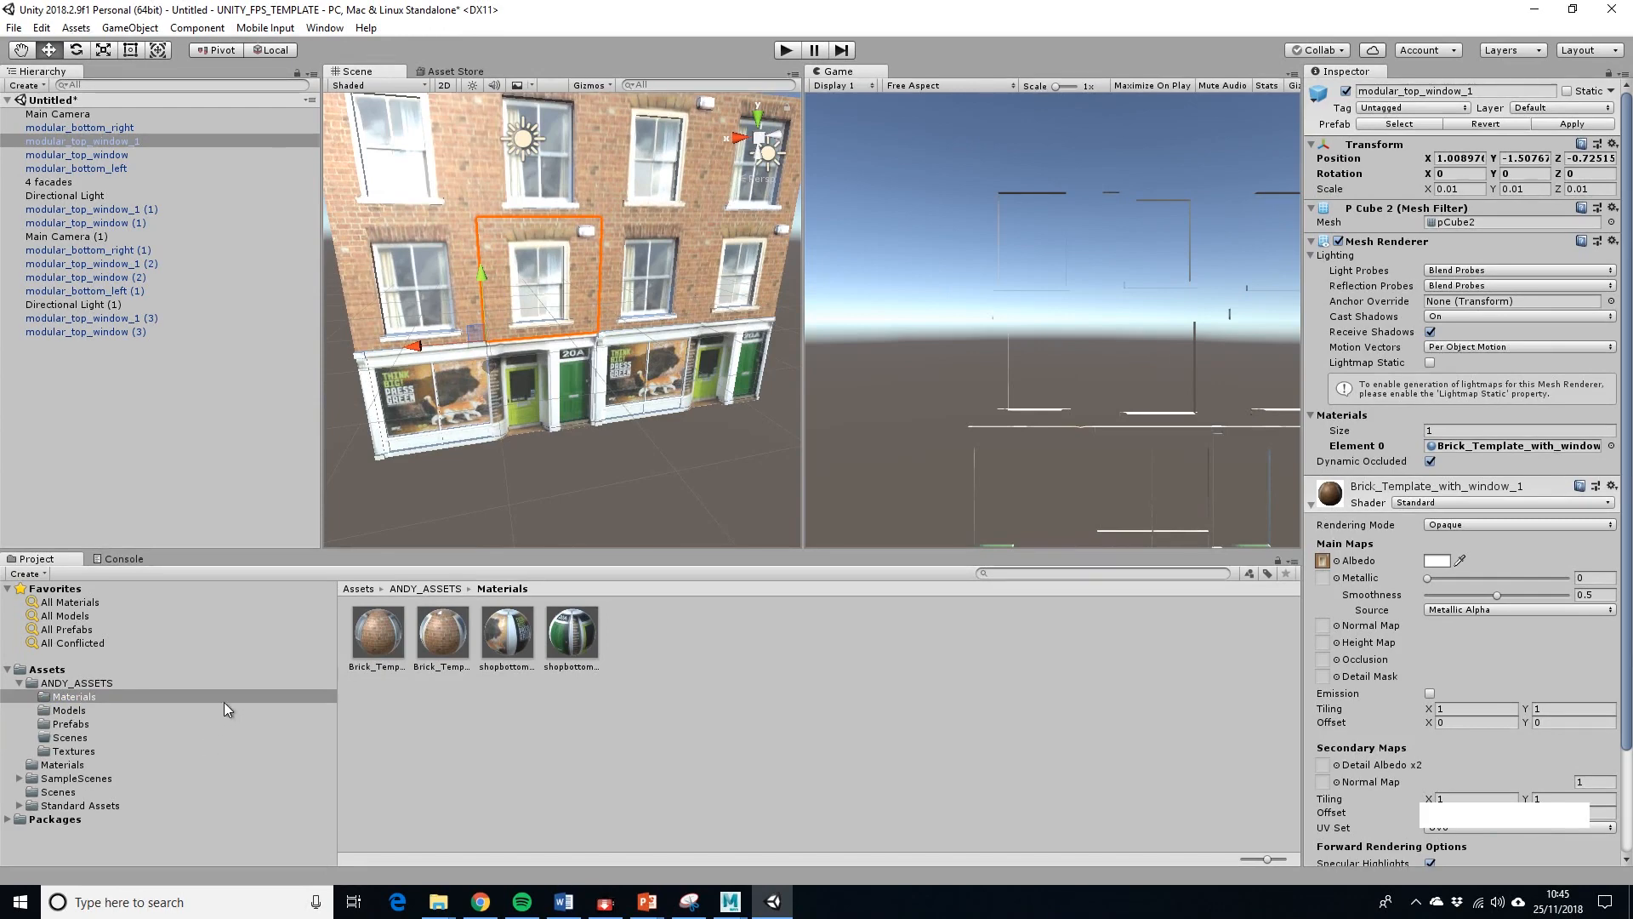
# Set the Smoothness to 0 on both Brick_Template_with_window materials, shopbottomleft and shopbottomright.
pyautogui.click(370, 652)
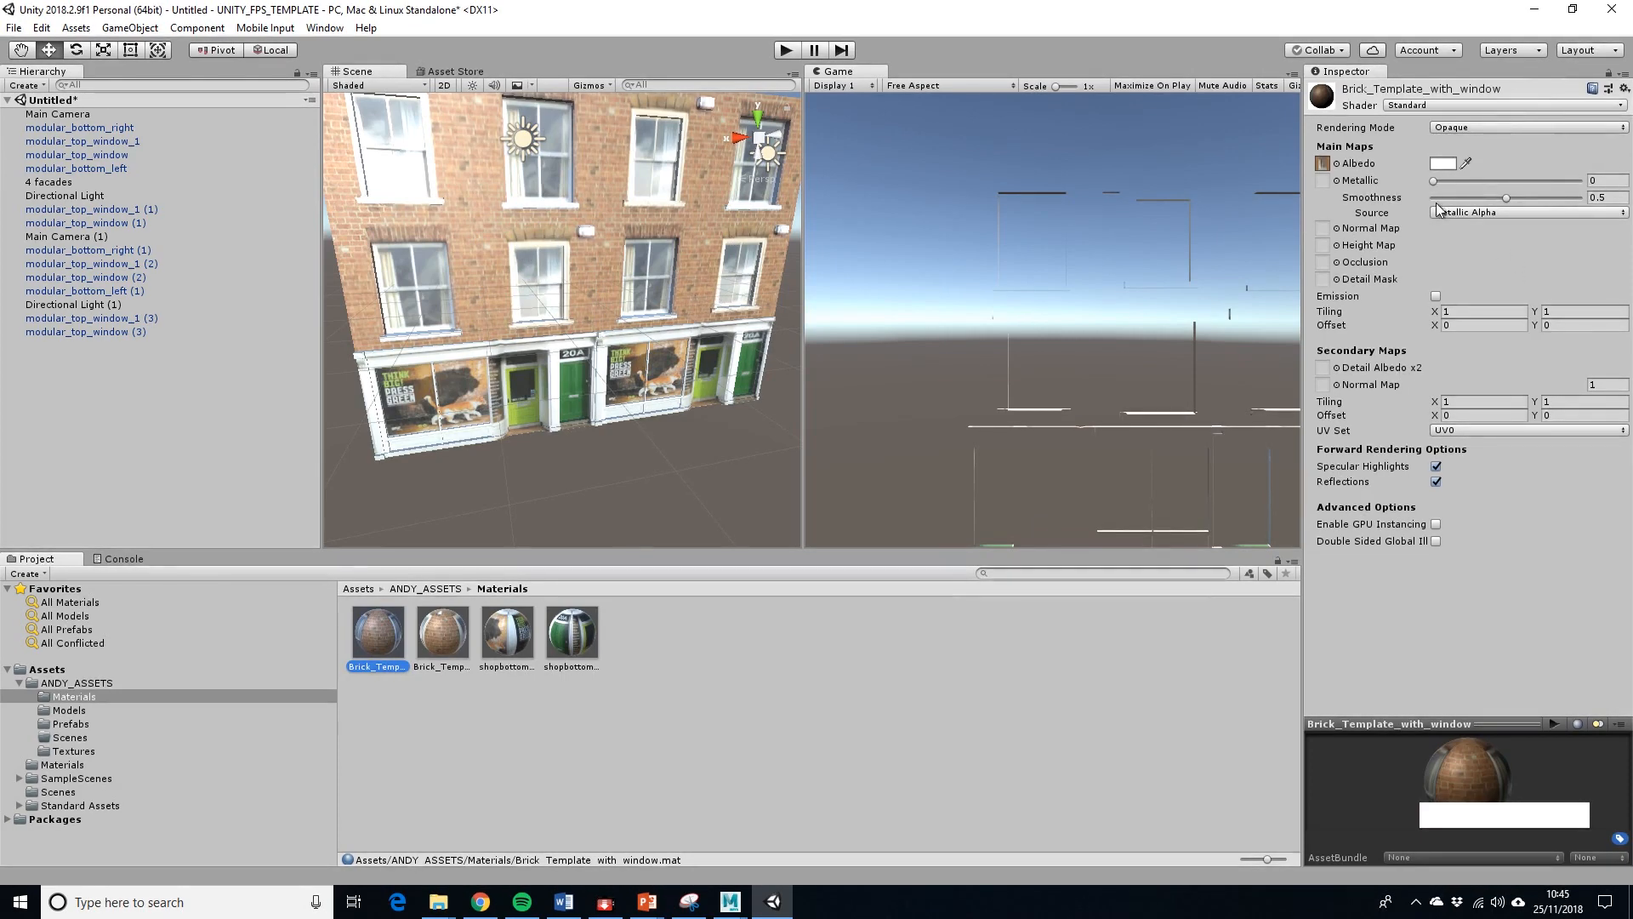
pyautogui.moveTo(1508, 201); pyautogui.dragTo(810, 412)
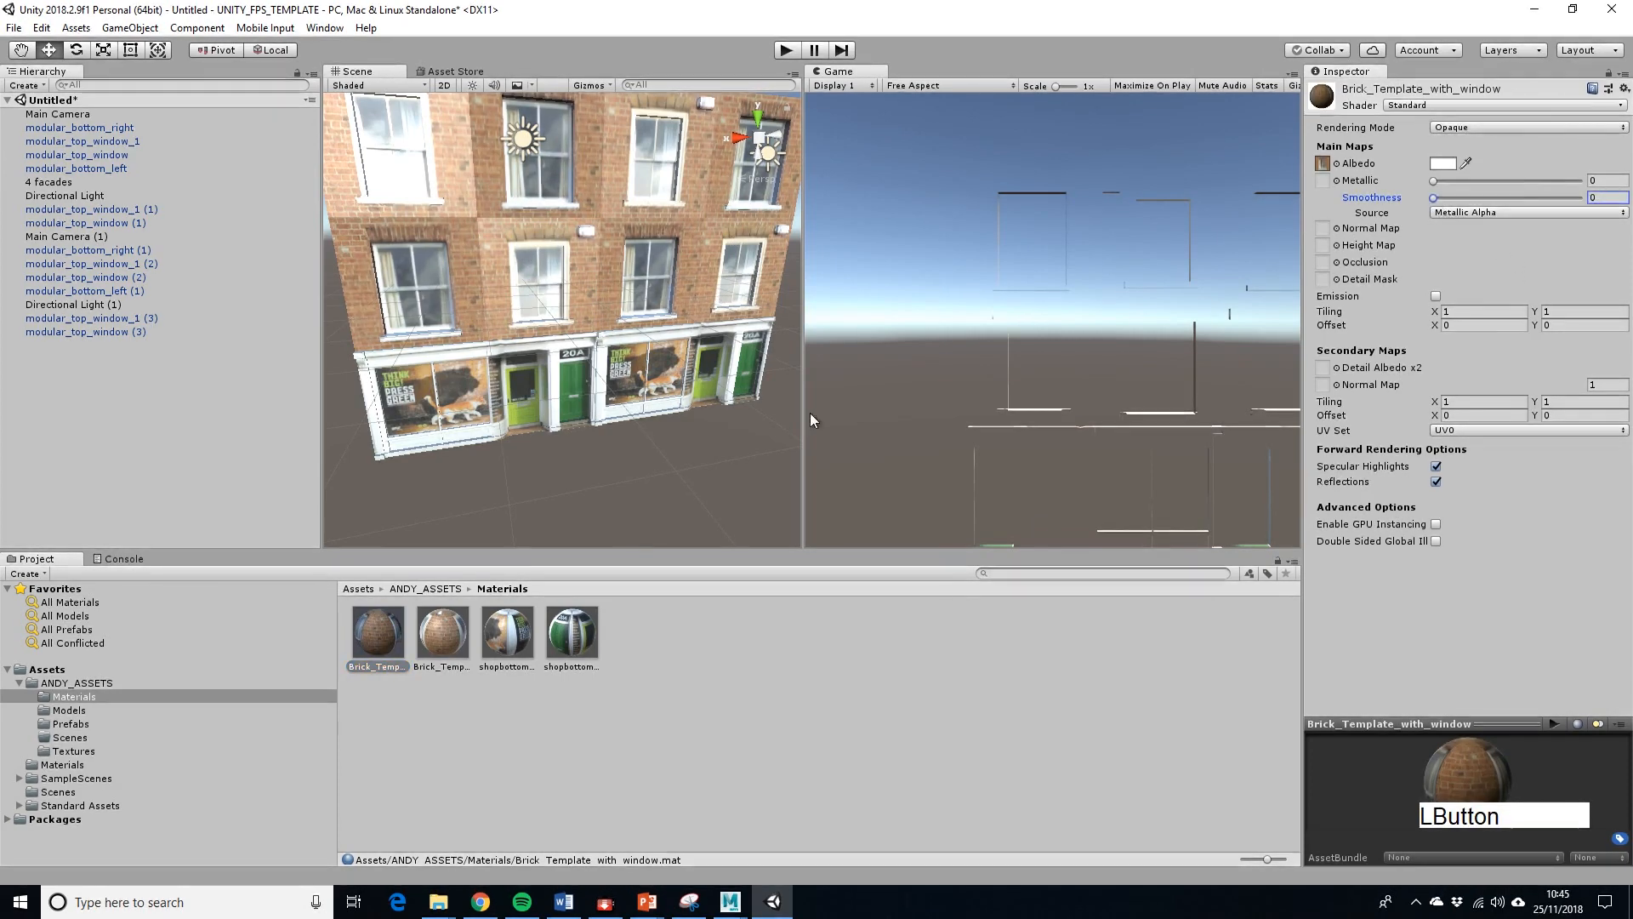
pyautogui.click(443, 634)
pyautogui.moveTo(1496, 199); pyautogui.dragTo(1419, 208)
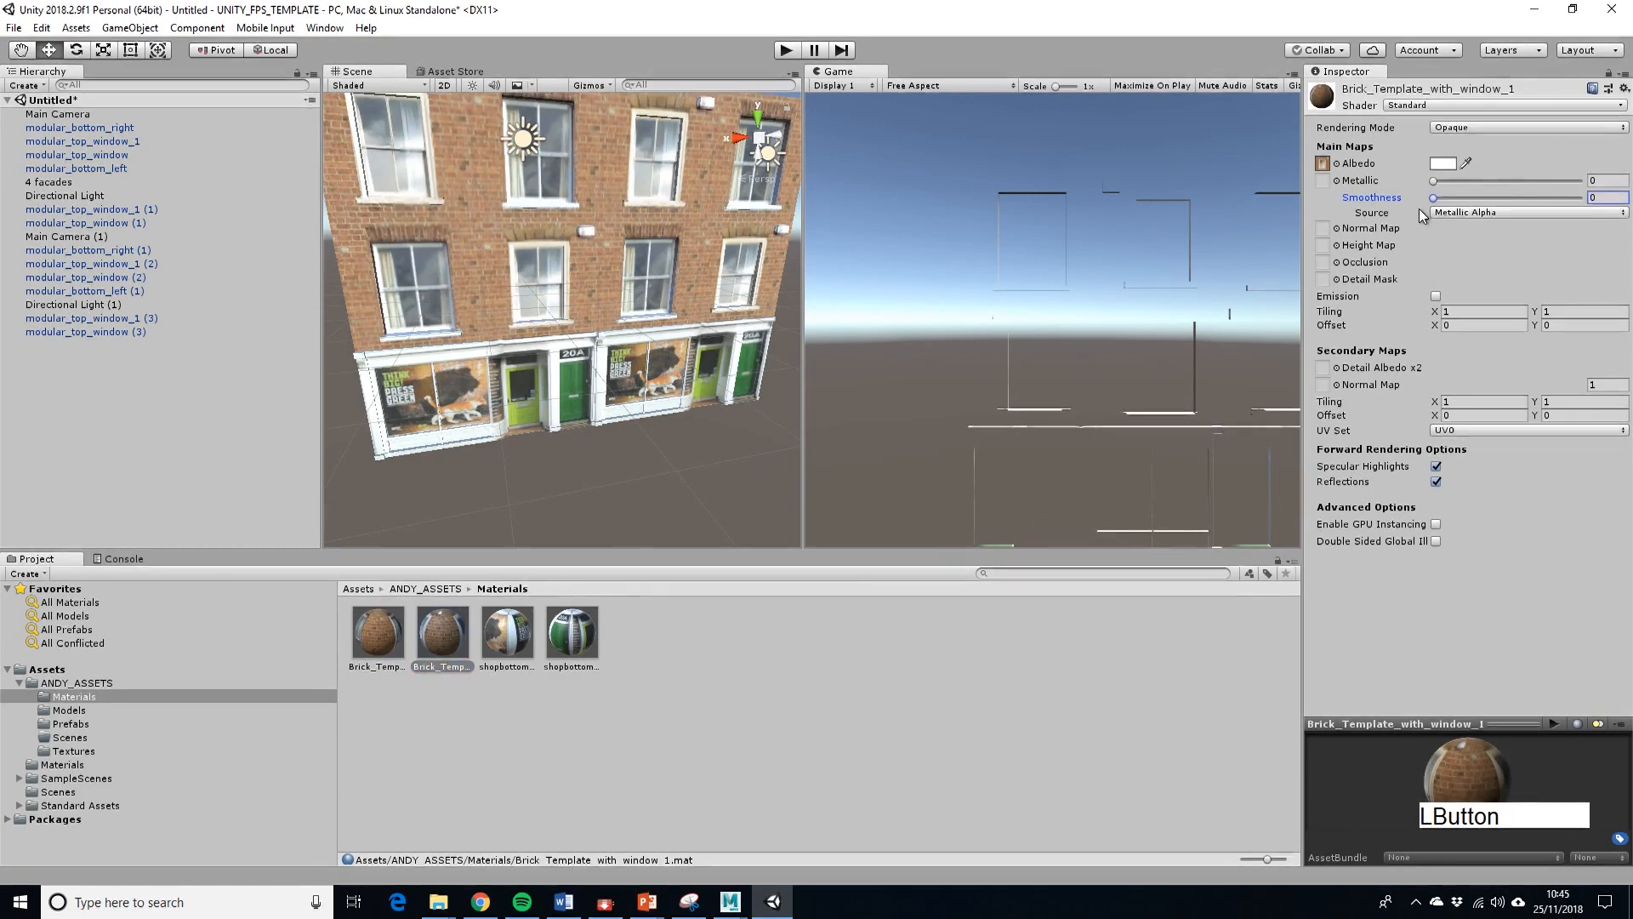
pyautogui.click(506, 639)
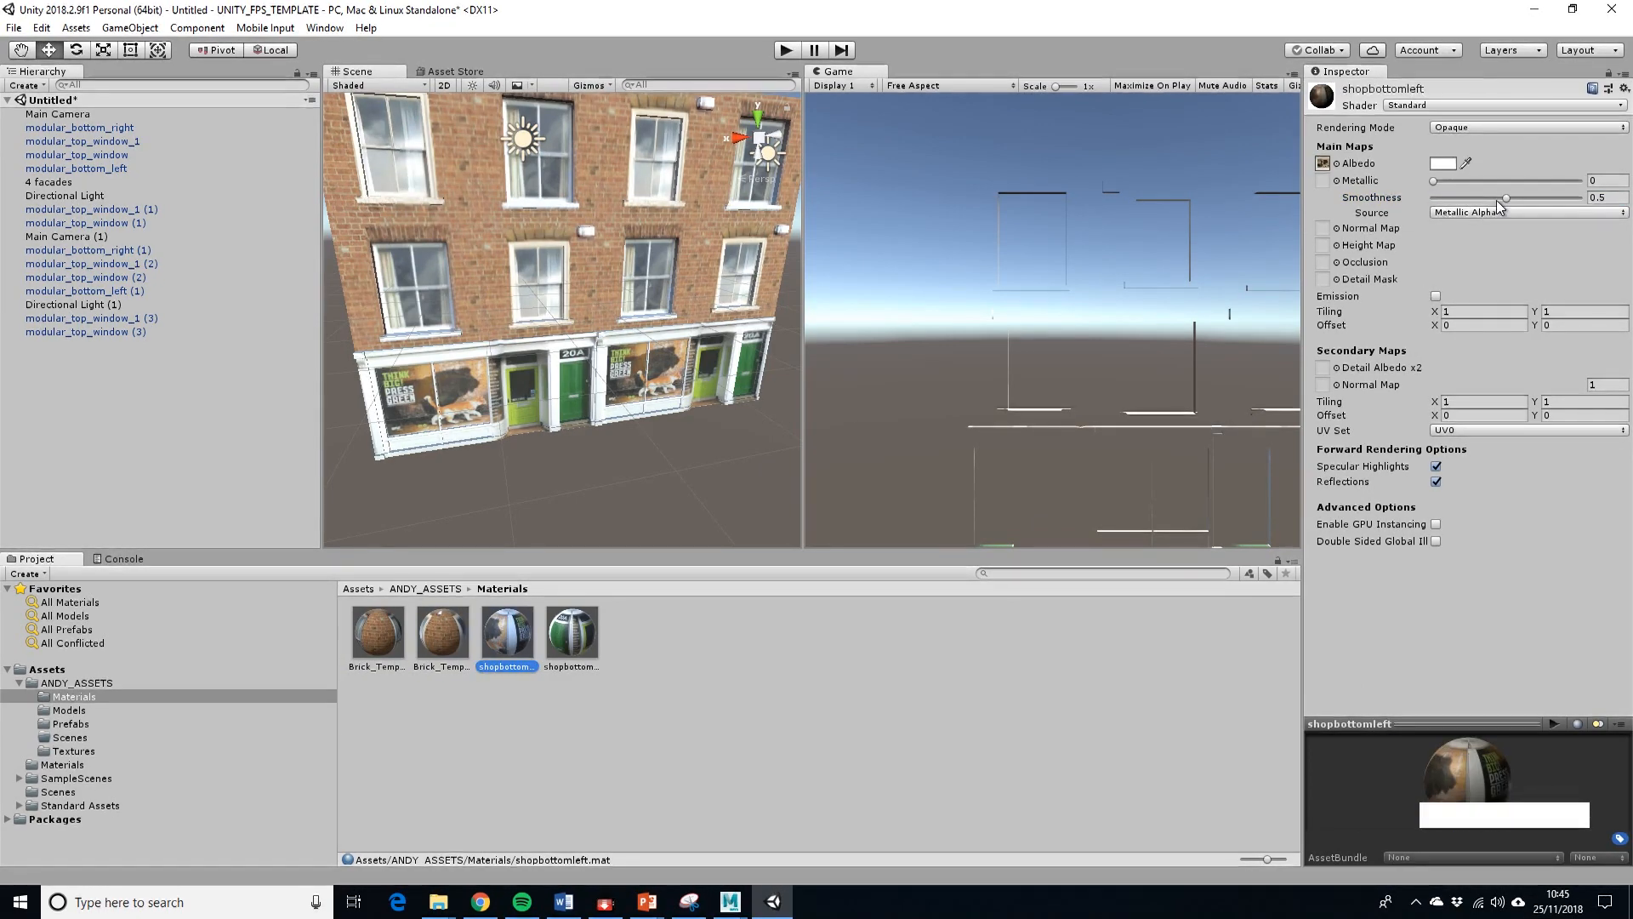
pyautogui.moveTo(1504, 197); pyautogui.dragTo(1431, 200)
pyautogui.click(570, 662)
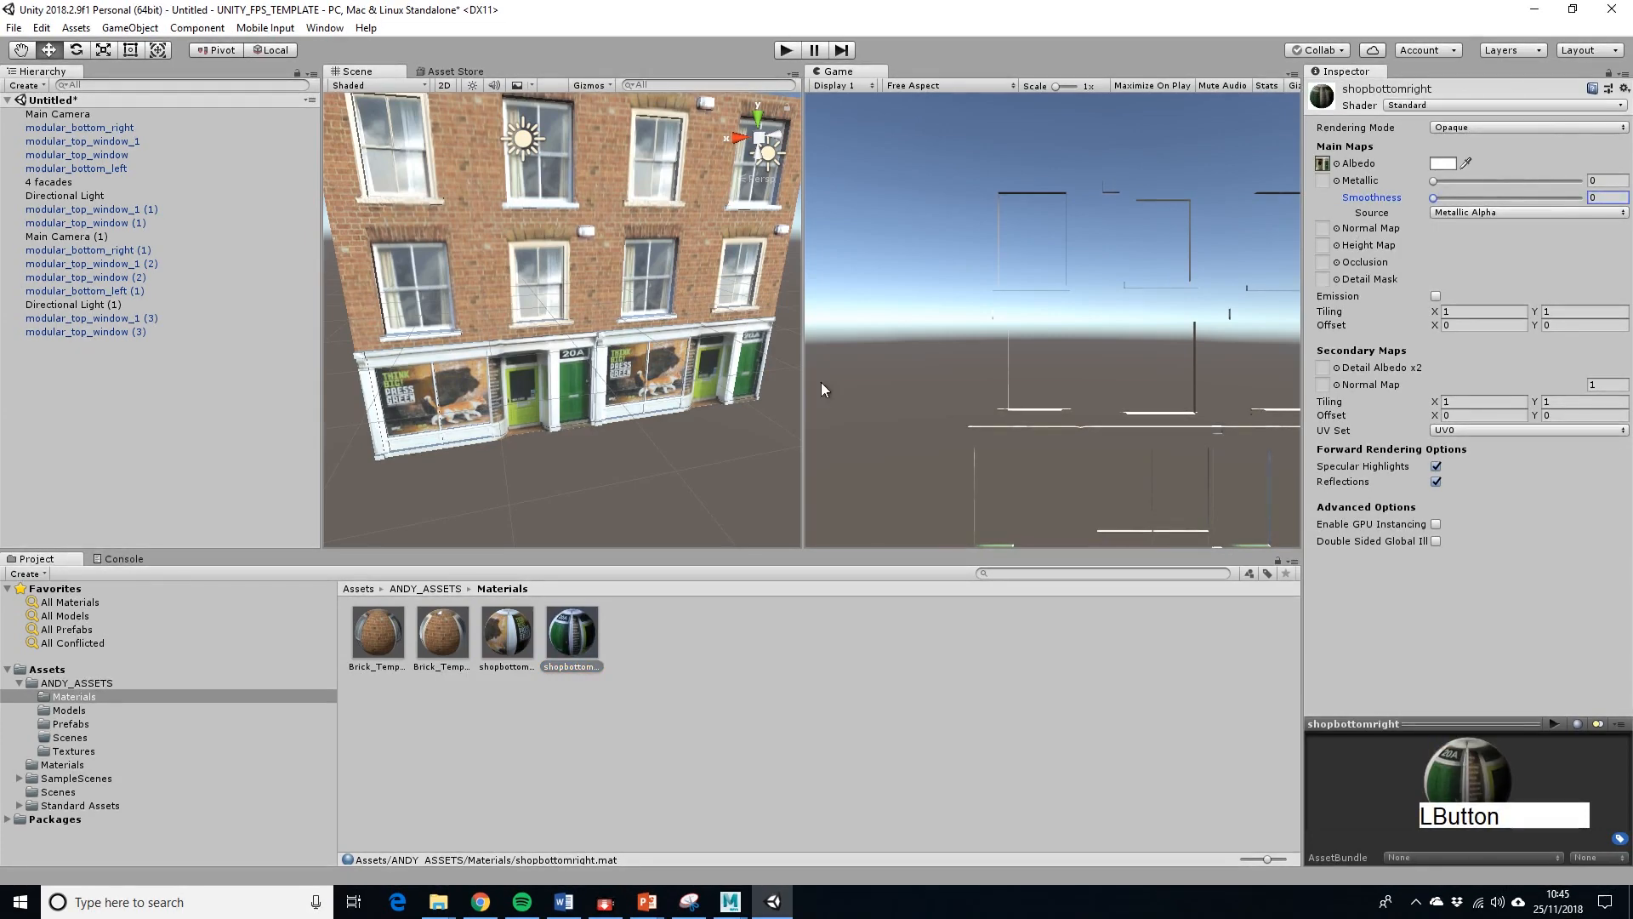
# Deselect the material and examine the brick and shopfront surfaces of the row from close up and farther away.
pyautogui.keyDown('alt'); pyautogui.moveTo(587, 426); pyautogui.dragTo(595, 460); pyautogui.keyUp('alt')
pyautogui.click(626, 464)
pyautogui.scroll(3, 627, 465)
pyautogui.keyDown('alt'); pyautogui.moveTo(691, 378); pyautogui.dragTo(646, 453); pyautogui.keyUp('alt')
pyautogui.scroll(2, 675, 350)
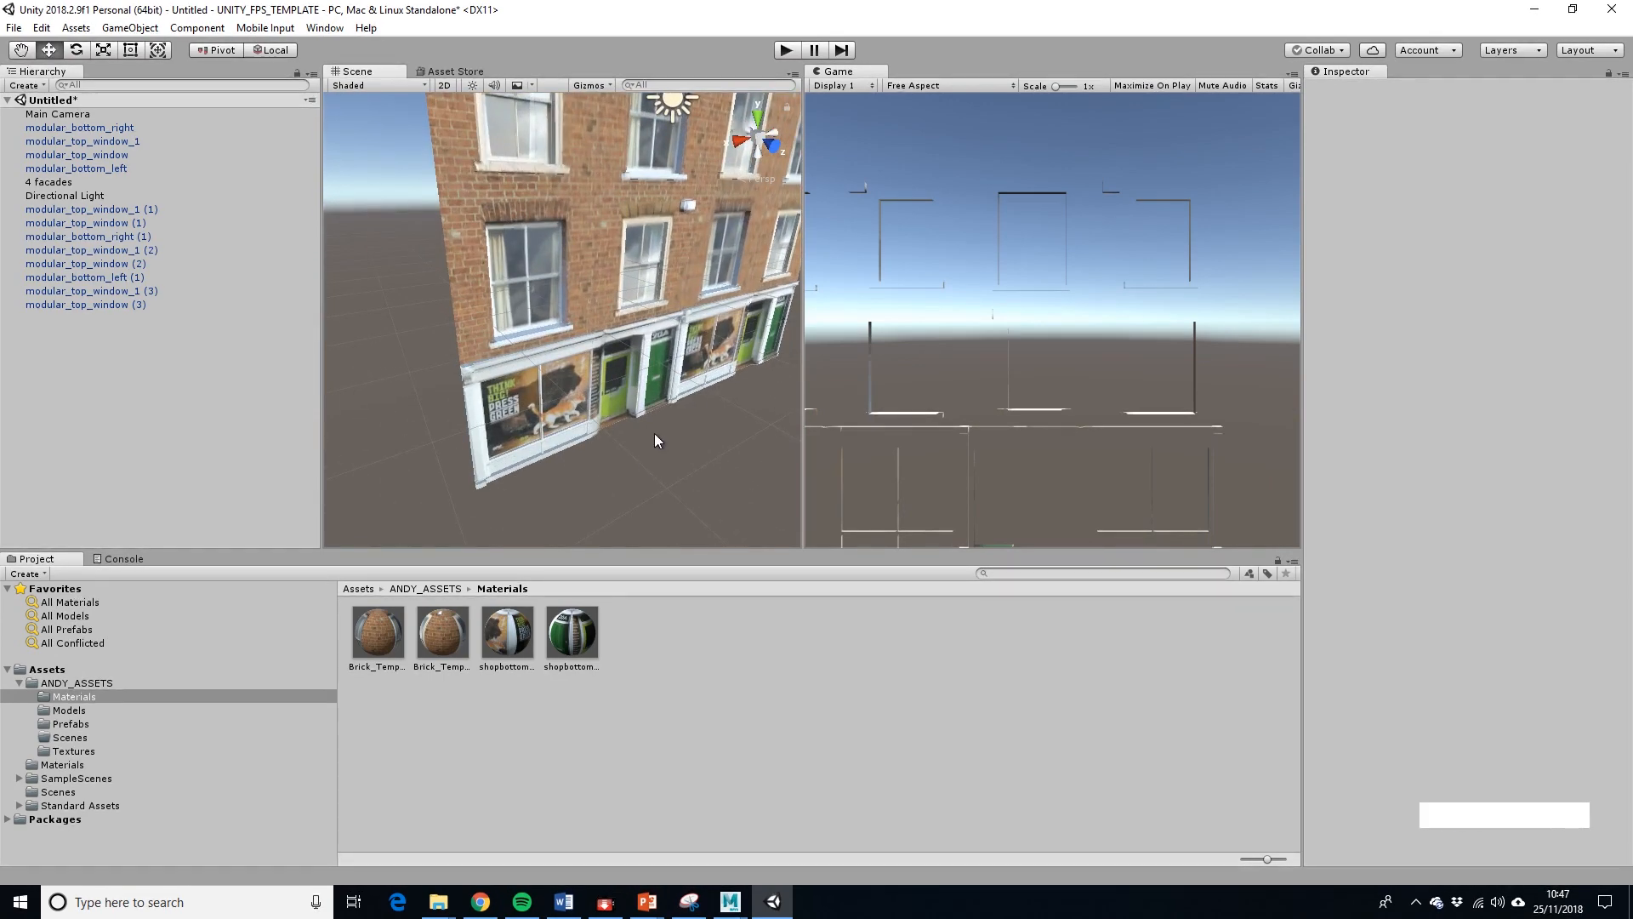
pyautogui.scroll(-3, 655, 434)
pyautogui.moveTo(584, 371)
pyautogui.keyDown('alt'); pyautogui.mouseDown()
pyautogui.moveTo(545, 370)
pyautogui.moveTo(571, 367)
pyautogui.mouseUp(); pyautogui.keyUp('alt')
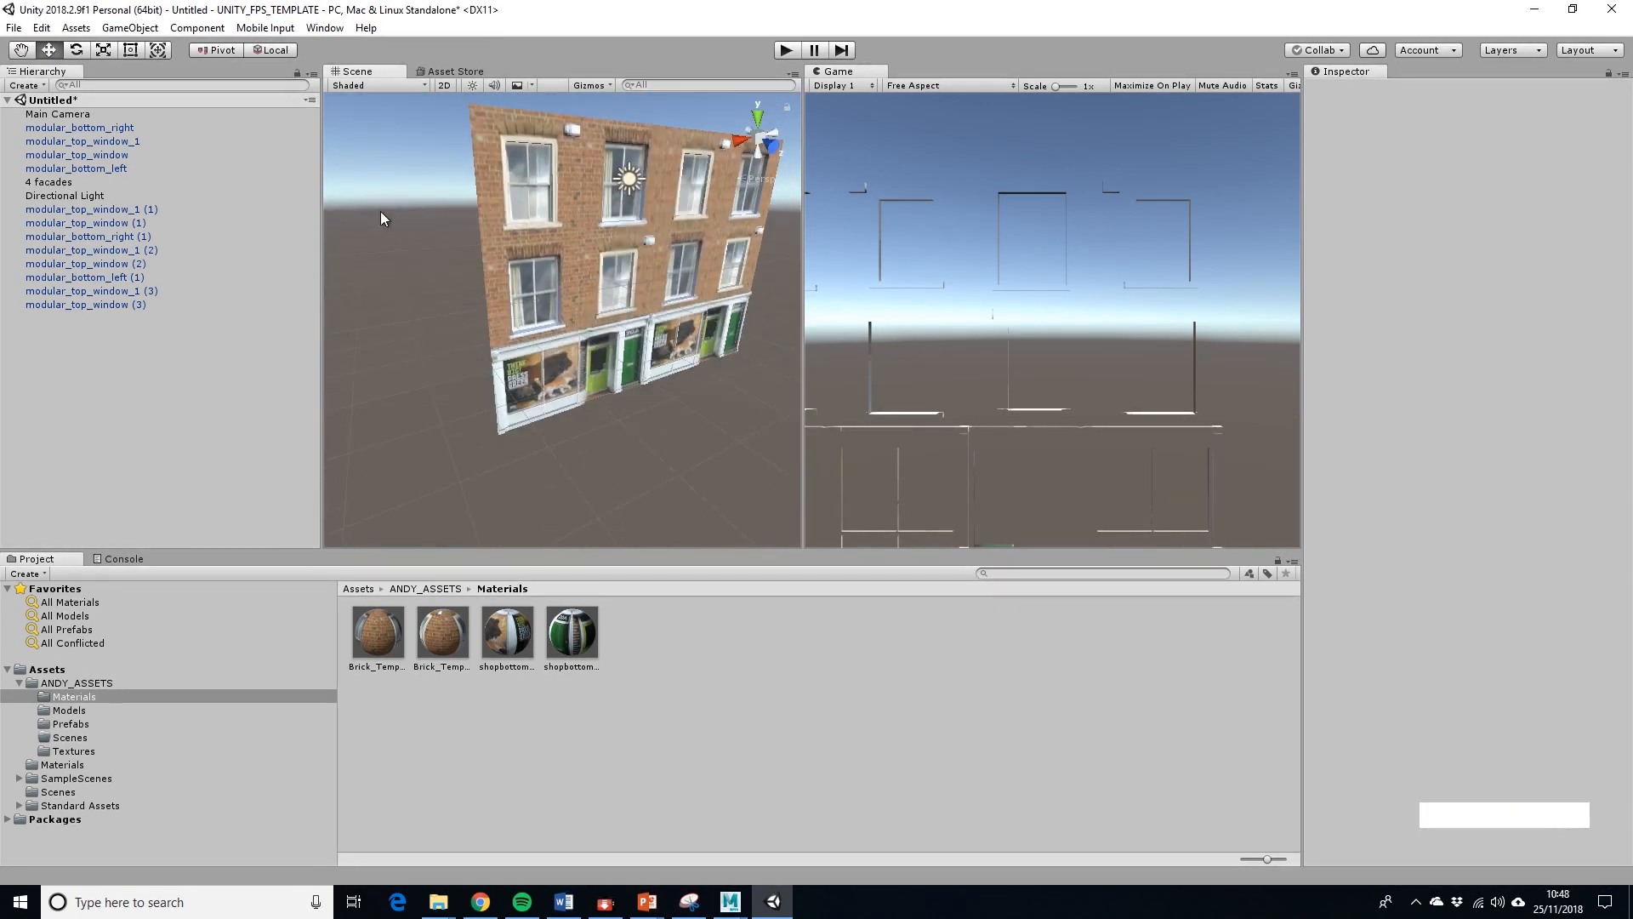
# Create an empty GameObject in the scene and name it streetmaster.
pyautogui.click(143, 28)
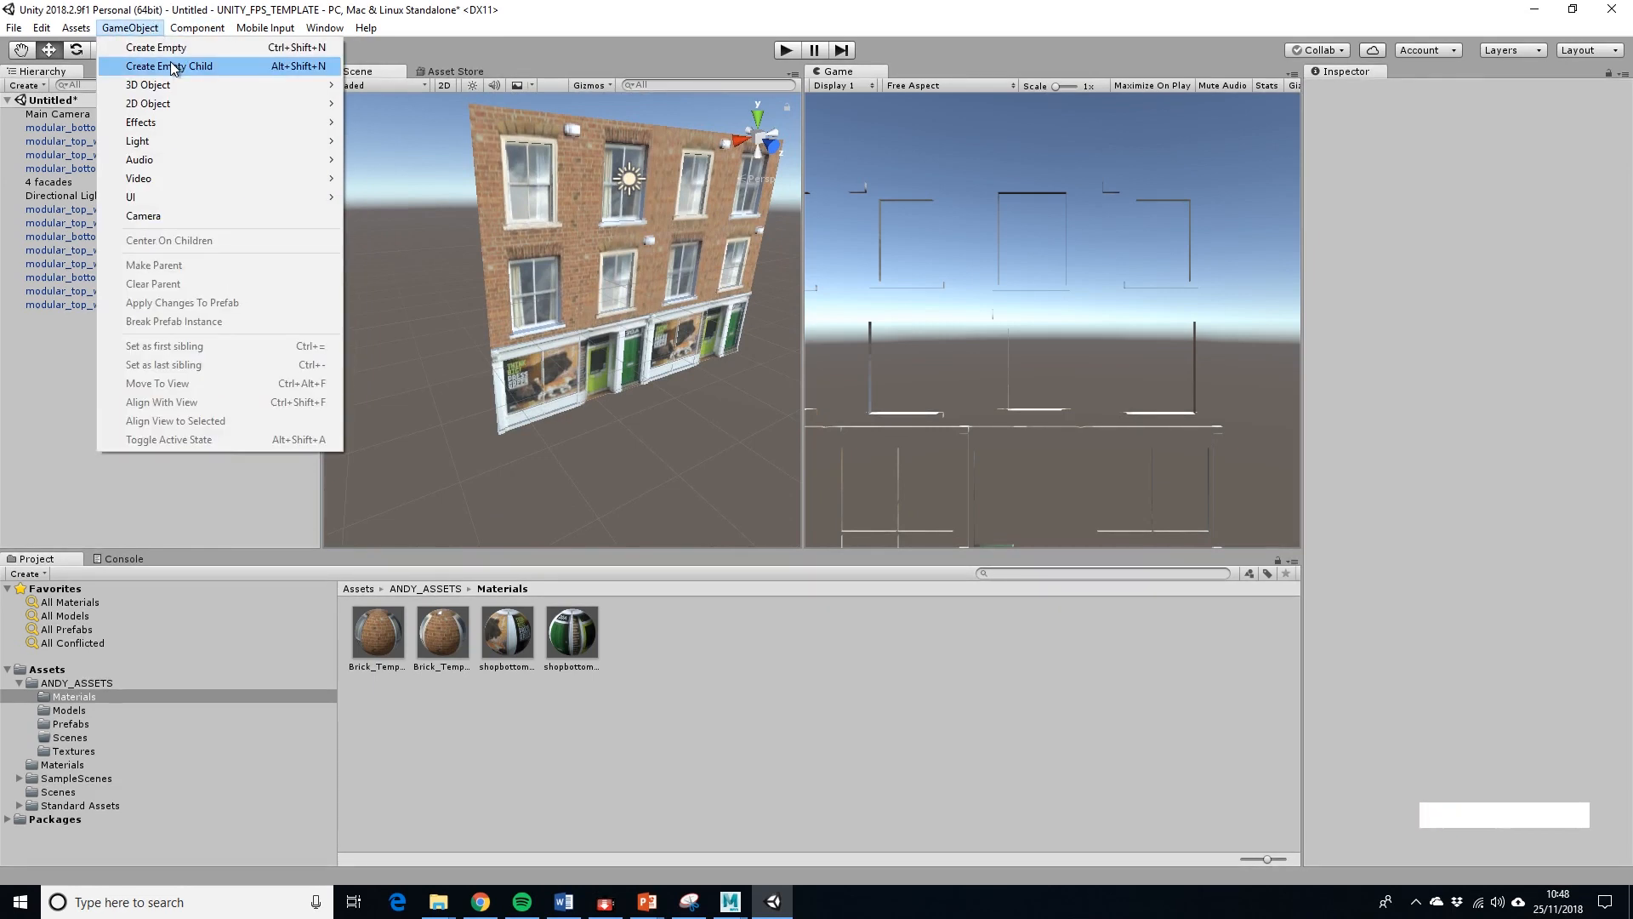
pyautogui.click(165, 48)
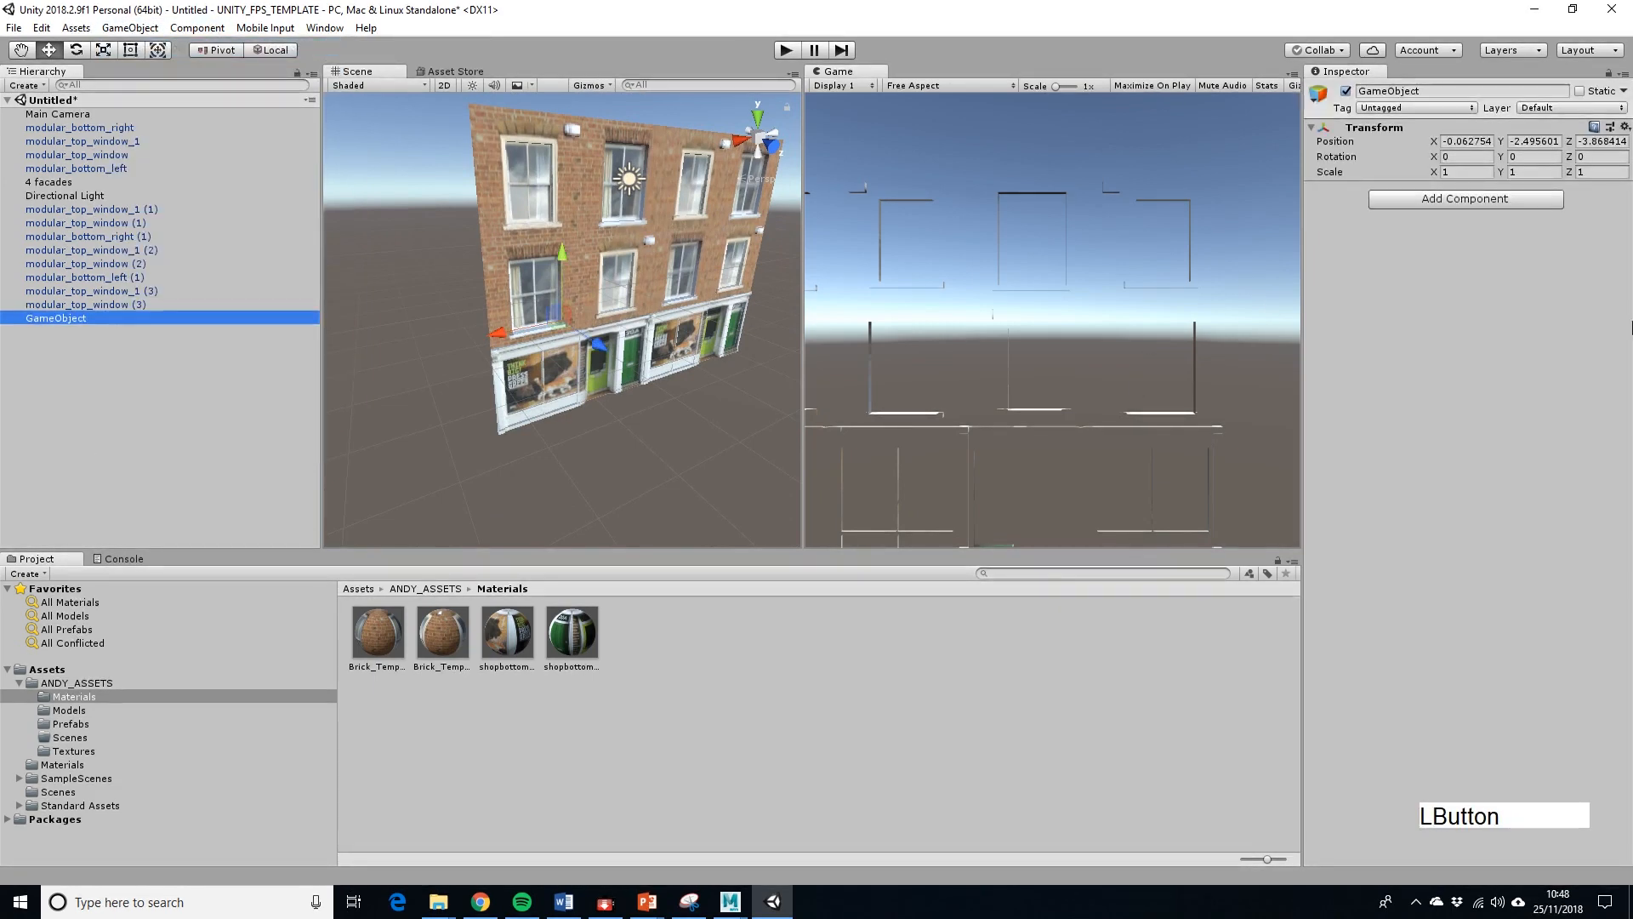
pyautogui.click(1359, 91)
pyautogui.write('S')
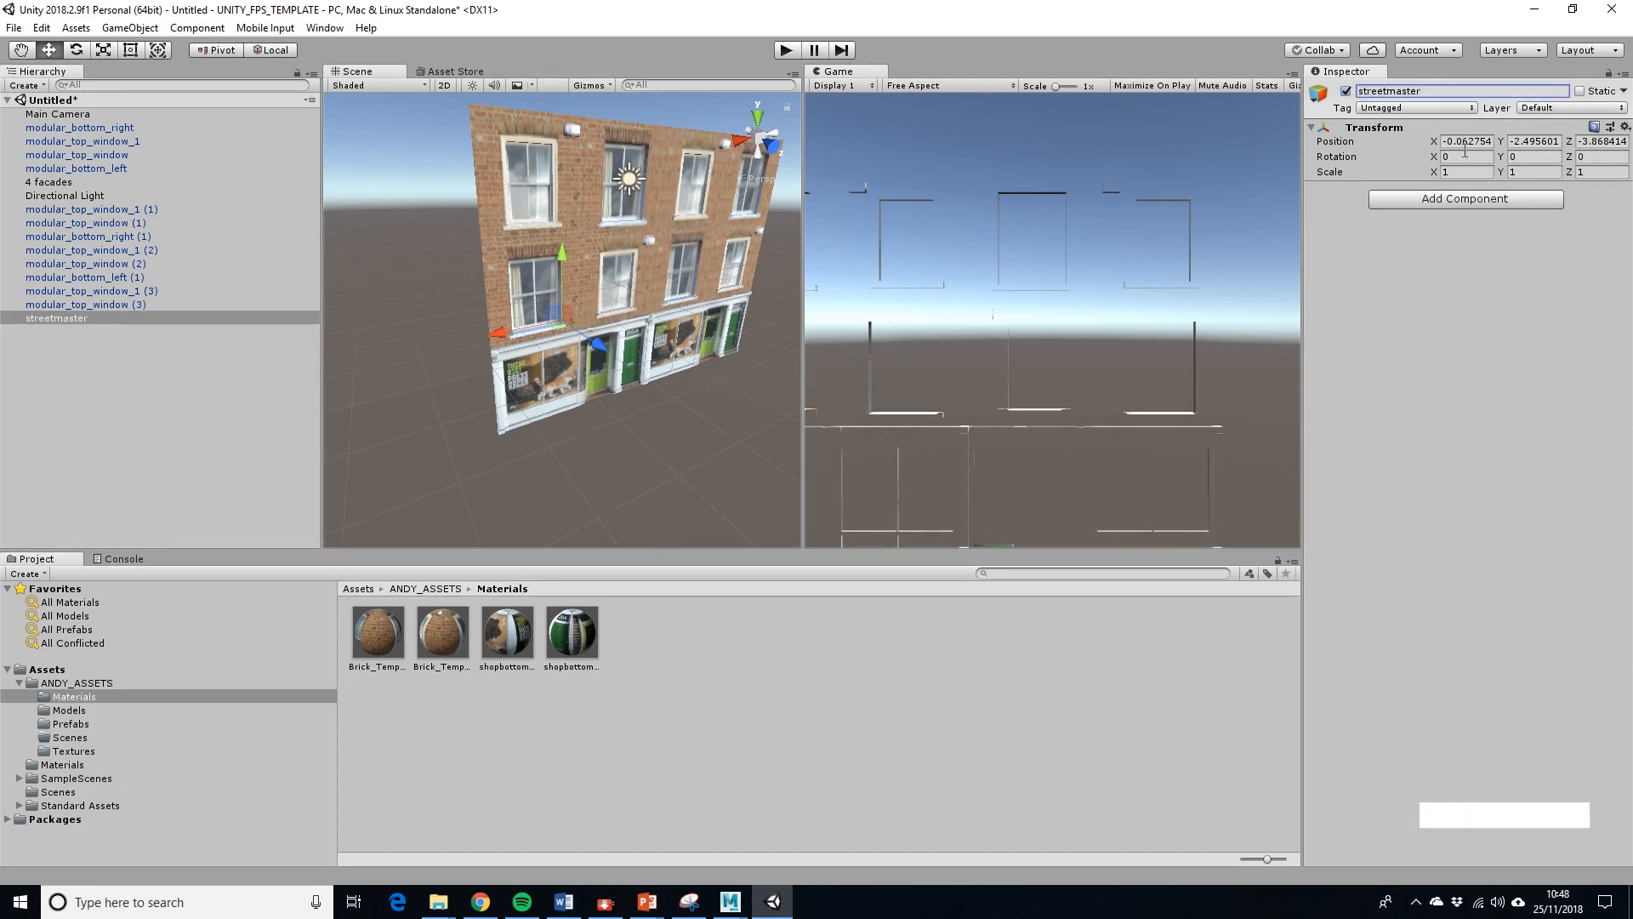
pyautogui.click(1625, 126)
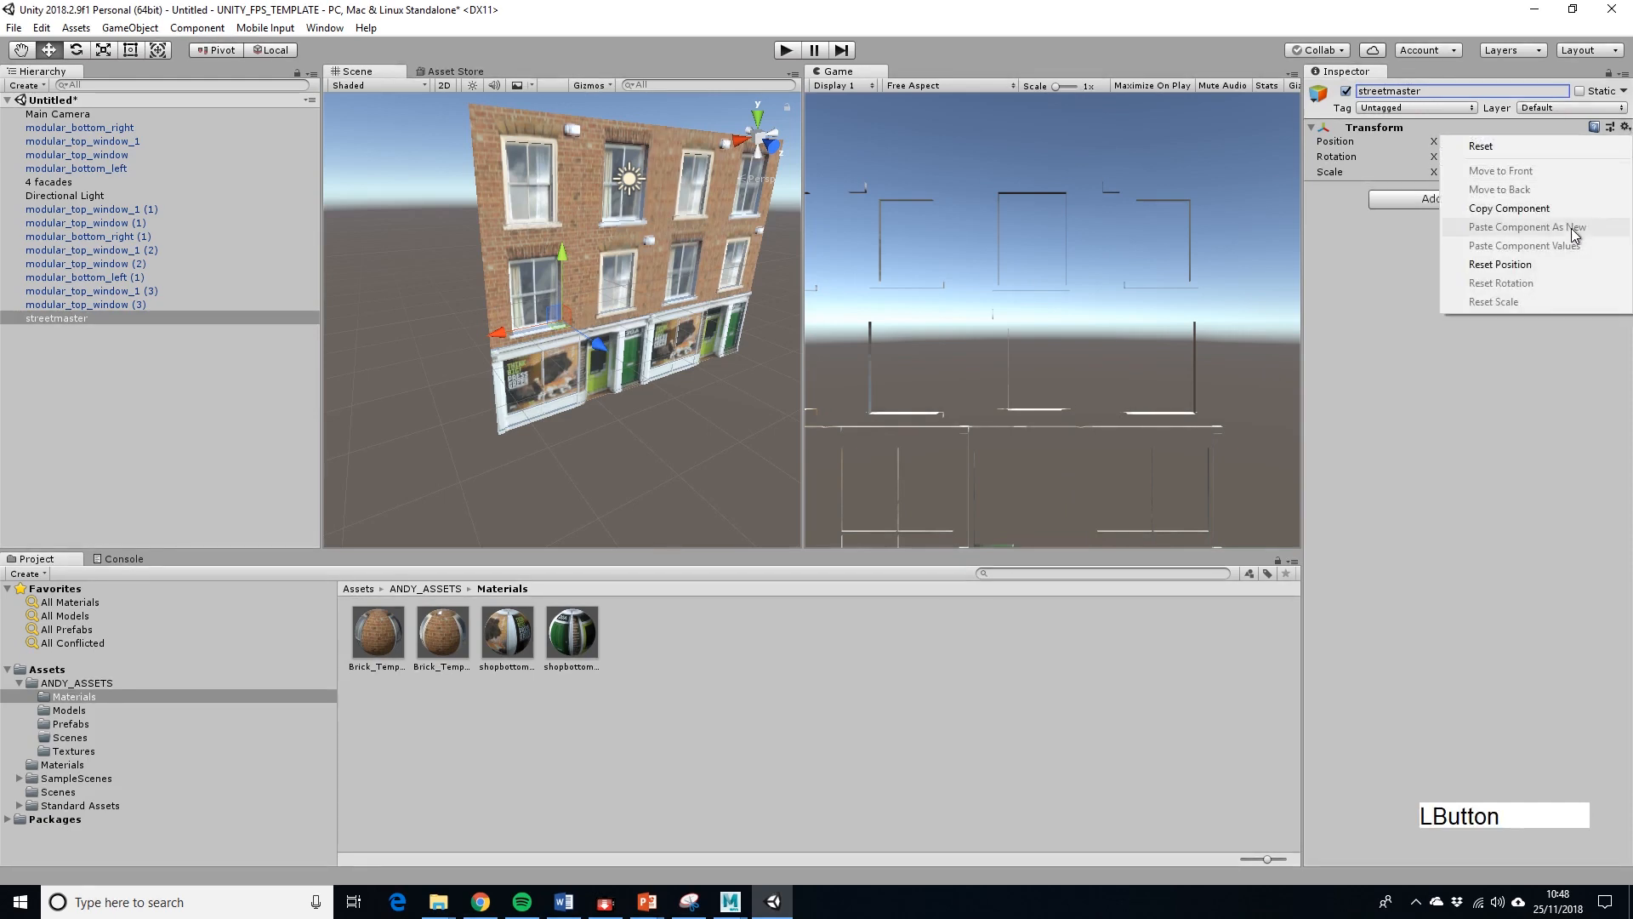
pyautogui.click(1533, 264)
# Move streetmaster to the building front and vertex-snap it to the outer bottom corner of the shopfront with the cat poster.
pyautogui.keyDown('alt'); pyautogui.moveTo(587, 297); pyautogui.dragTo(715, 431); pyautogui.keyUp('alt')
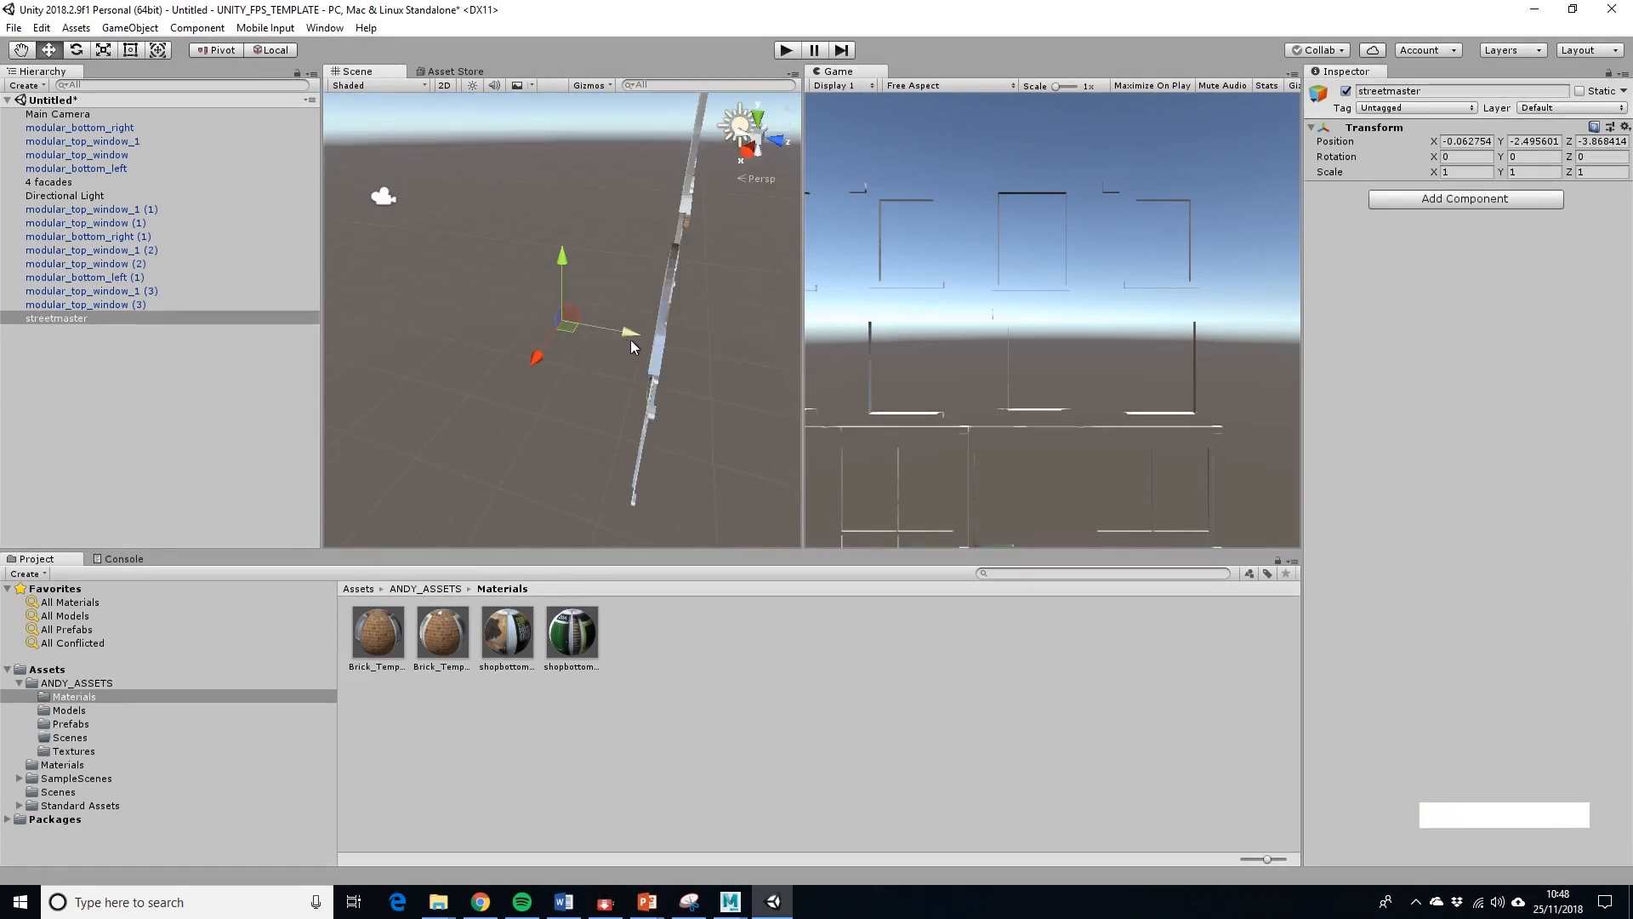
pyautogui.moveTo(630, 340)
pyautogui.keyDown('alt'); pyautogui.mouseDown()
pyautogui.moveTo(596, 345)
pyautogui.moveTo(722, 383)
pyautogui.moveTo(540, 398)
pyautogui.moveTo(595, 326)
pyautogui.moveTo(600, 347)
pyautogui.mouseUp(); pyautogui.keyUp('alt')
pyautogui.keyDown('alt'); pyautogui.moveTo(658, 371); pyautogui.dragTo(695, 378, button='middle'); pyautogui.keyUp('alt')
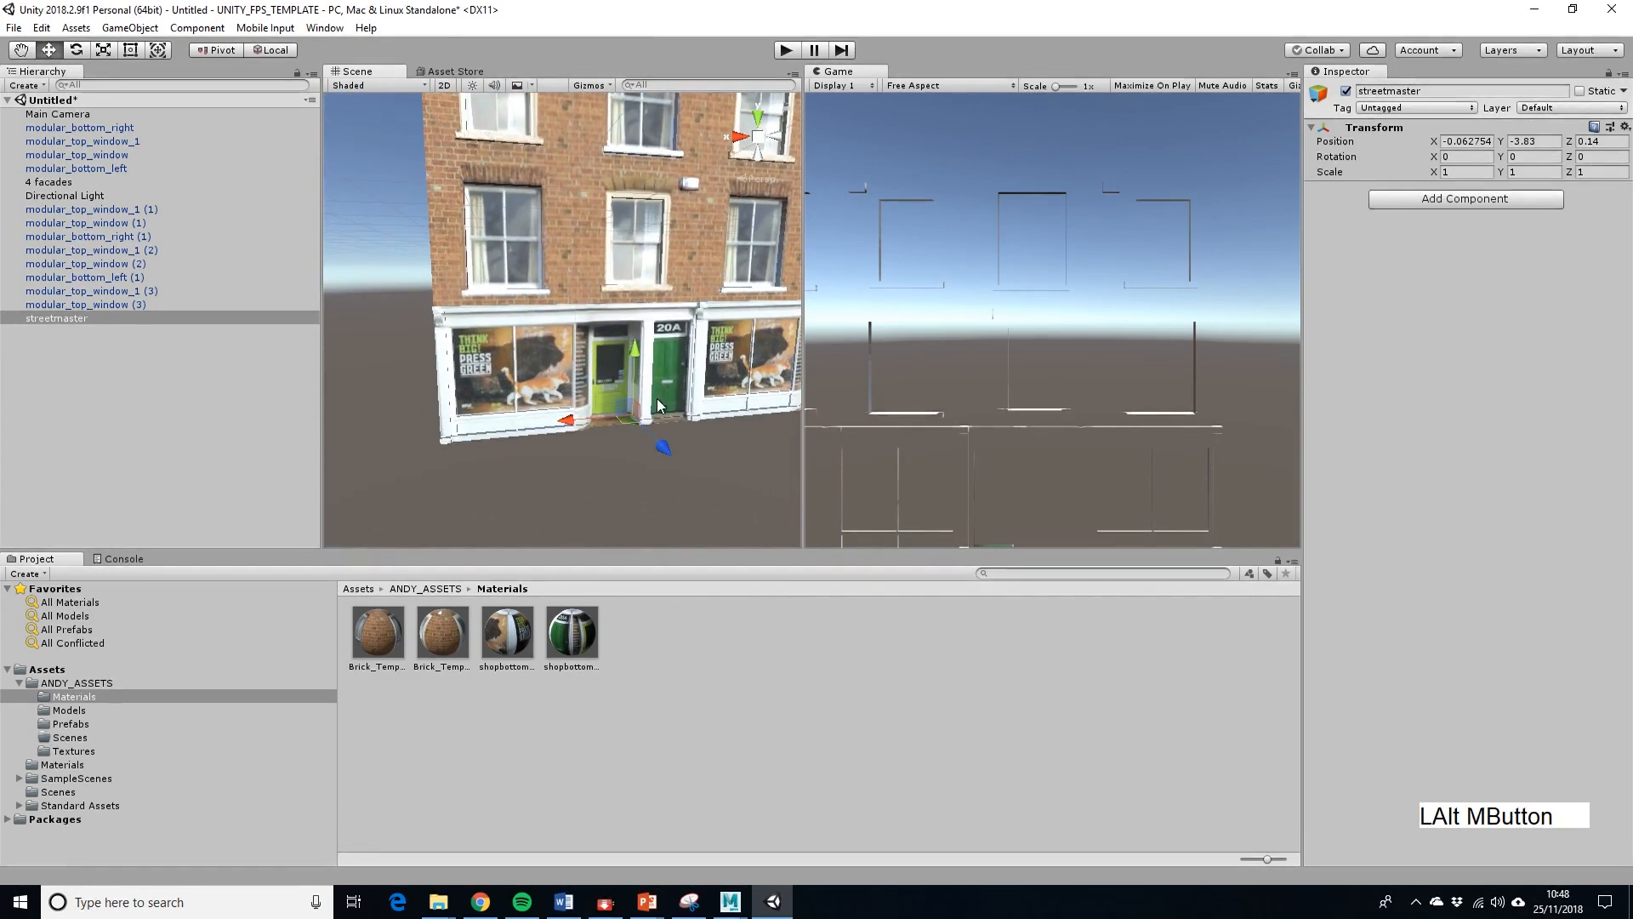
pyautogui.press('v')
pyautogui.moveTo(635, 417); pyautogui.dragTo(442, 442)
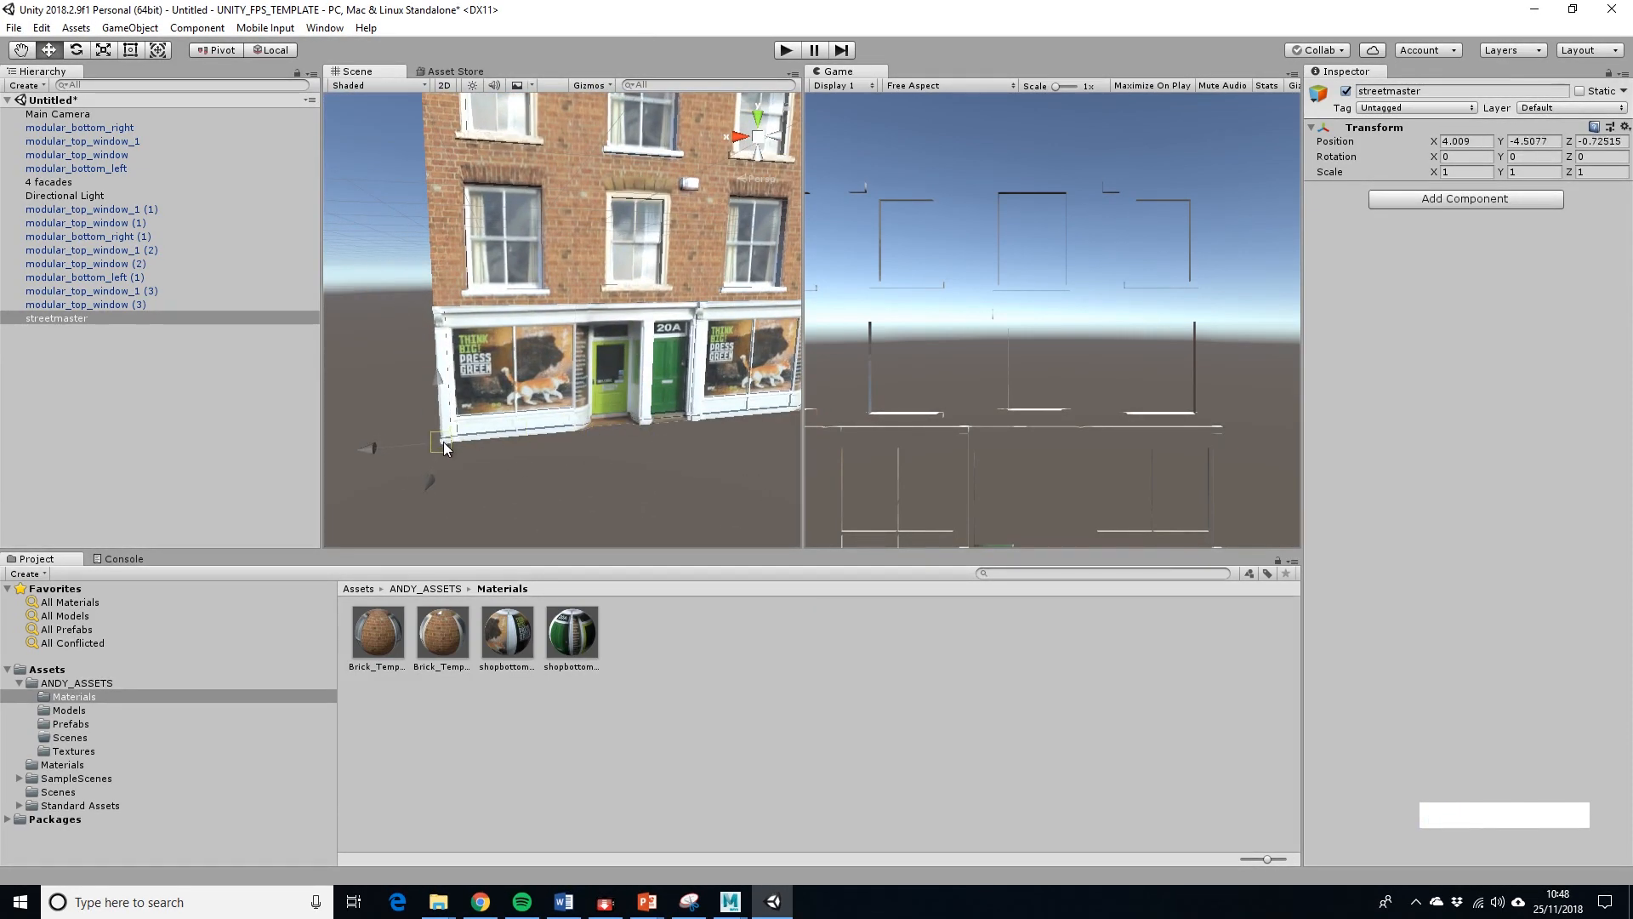
# Inspect the placement of the streetmaster pivot at the shopfront's bottom corner from several angles.
pyautogui.scroll(1, 490, 448)
pyautogui.scroll(3, 490, 455)
pyautogui.keyDown('alt'); pyautogui.moveTo(502, 379); pyautogui.dragTo(570, 307, button='middle'); pyautogui.keyUp('alt')
pyautogui.keyDown('alt'); pyautogui.moveTo(570, 340); pyautogui.dragTo(742, 388); pyautogui.keyUp('alt')
pyautogui.keyDown('alt'); pyautogui.moveTo(749, 323); pyautogui.dragTo(643, 355, button='middle'); pyautogui.keyUp('alt')
pyautogui.scroll(3, 598, 332)
pyautogui.scroll(2, 656, 329)
pyautogui.scroll(-2, 738, 338)
pyautogui.keyDown('alt'); pyautogui.moveTo(643, 356); pyautogui.dragTo(715, 373); pyautogui.keyUp('alt')
pyautogui.keyDown('alt'); pyautogui.moveTo(715, 373); pyautogui.dragTo(640, 381, button='middle'); pyautogui.keyUp('alt')
pyautogui.keyDown('alt'); pyautogui.moveTo(640, 381); pyautogui.dragTo(616, 342); pyautogui.keyUp('alt')
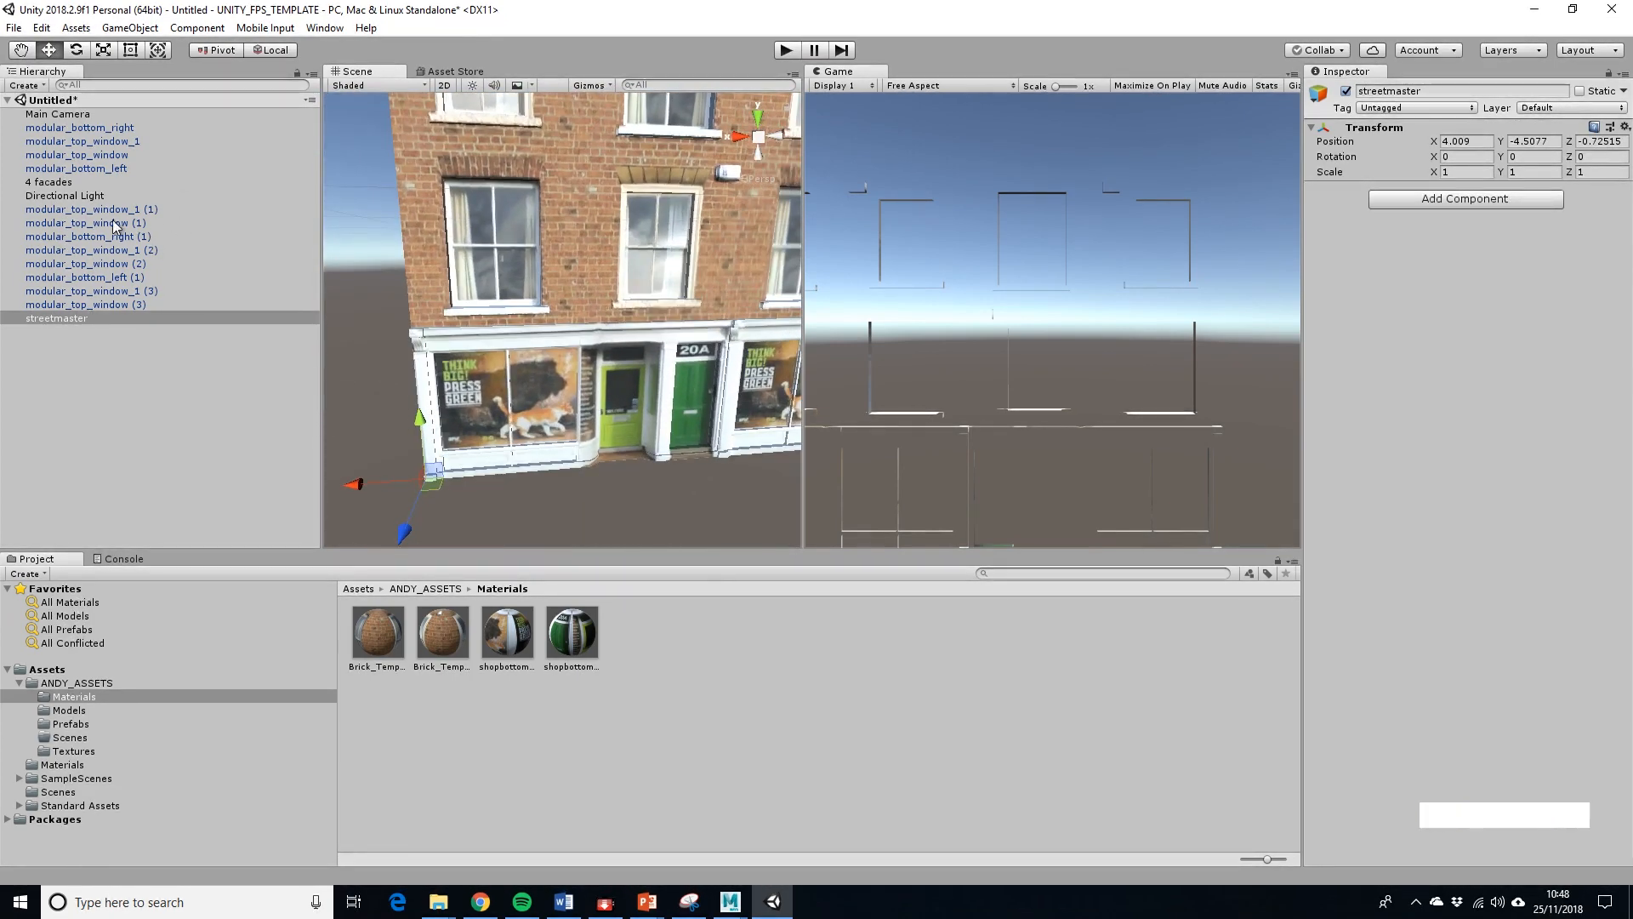
# Select all modular facade pieces, excluding 4 facades and Directional Light, and parent them to streetmaster.
pyautogui.click(86, 127)
pyautogui.keyDown('shift'); pyautogui.click(117, 304); pyautogui.keyUp('shift')
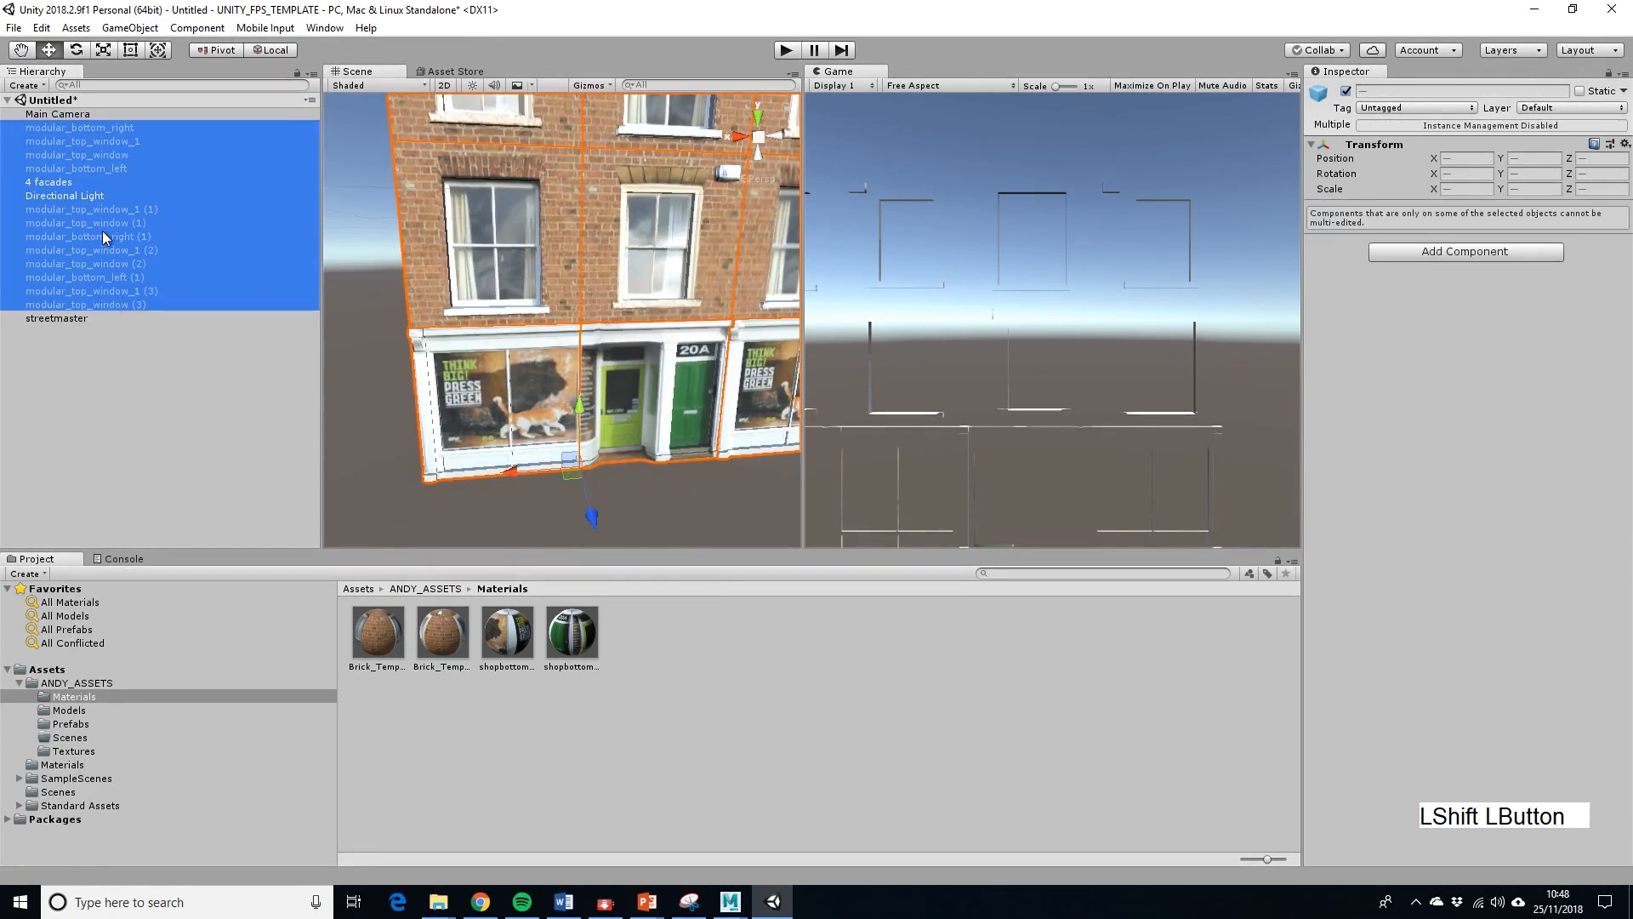
pyautogui.keyDown('ctrl'); pyautogui.click(94, 208); pyautogui.keyUp('ctrl')
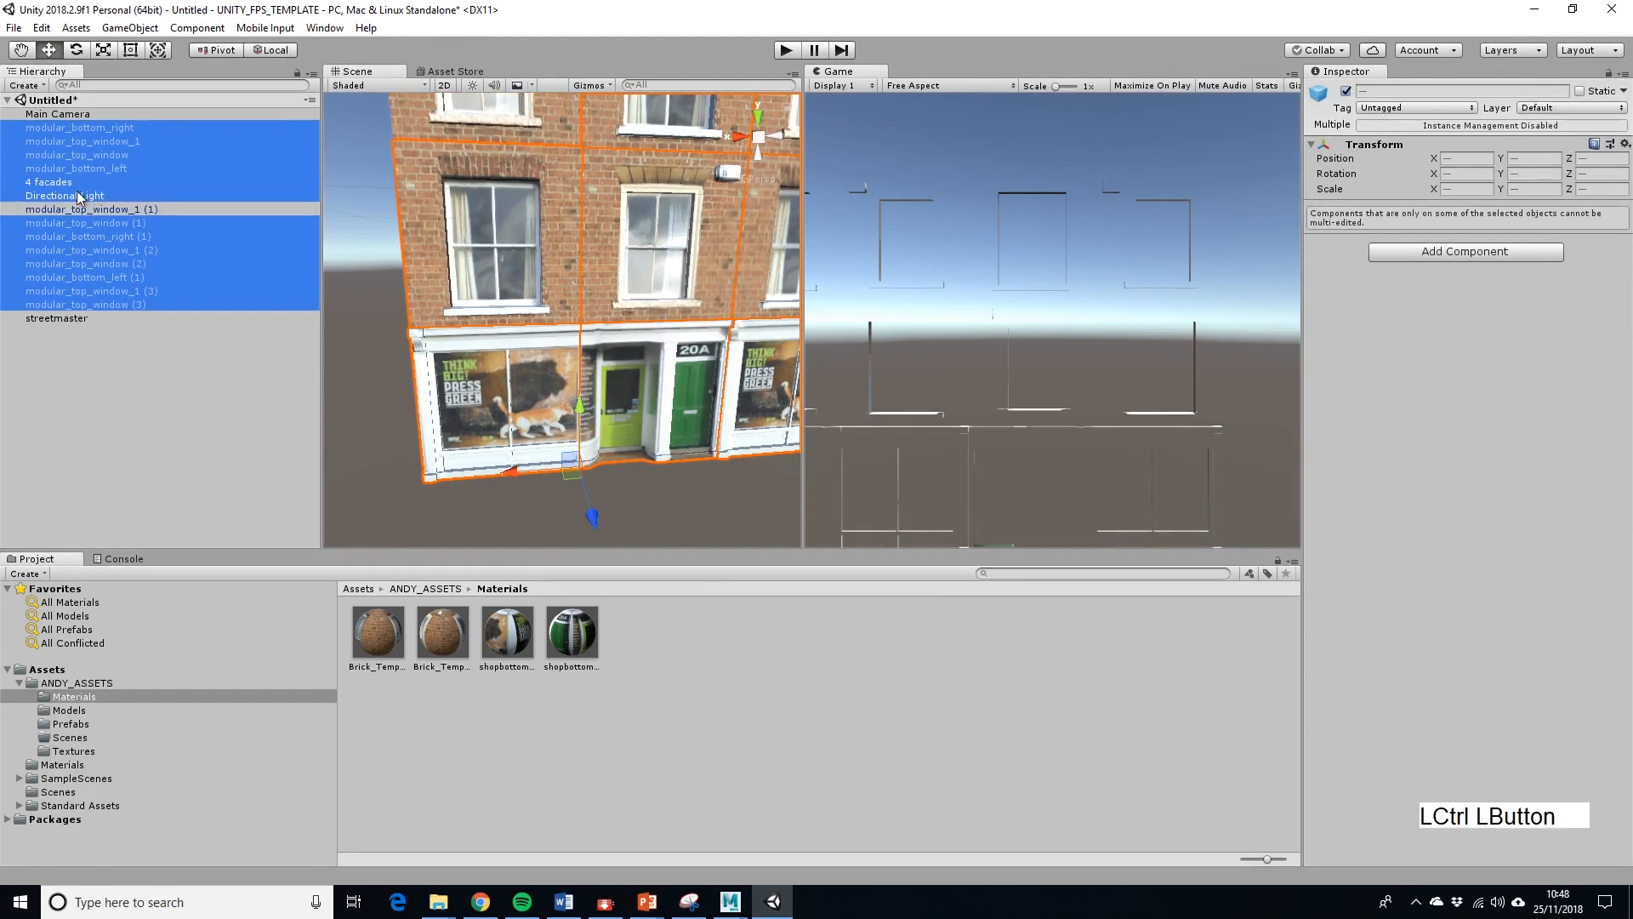
pyautogui.keyDown('ctrl'); pyautogui.click(73, 208); pyautogui.keyUp('ctrl')
pyautogui.keyDown('ctrl'); pyautogui.click(60, 195); pyautogui.keyUp('ctrl')
pyautogui.keyDown('ctrl'); pyautogui.click(54, 182); pyautogui.keyUp('ctrl')
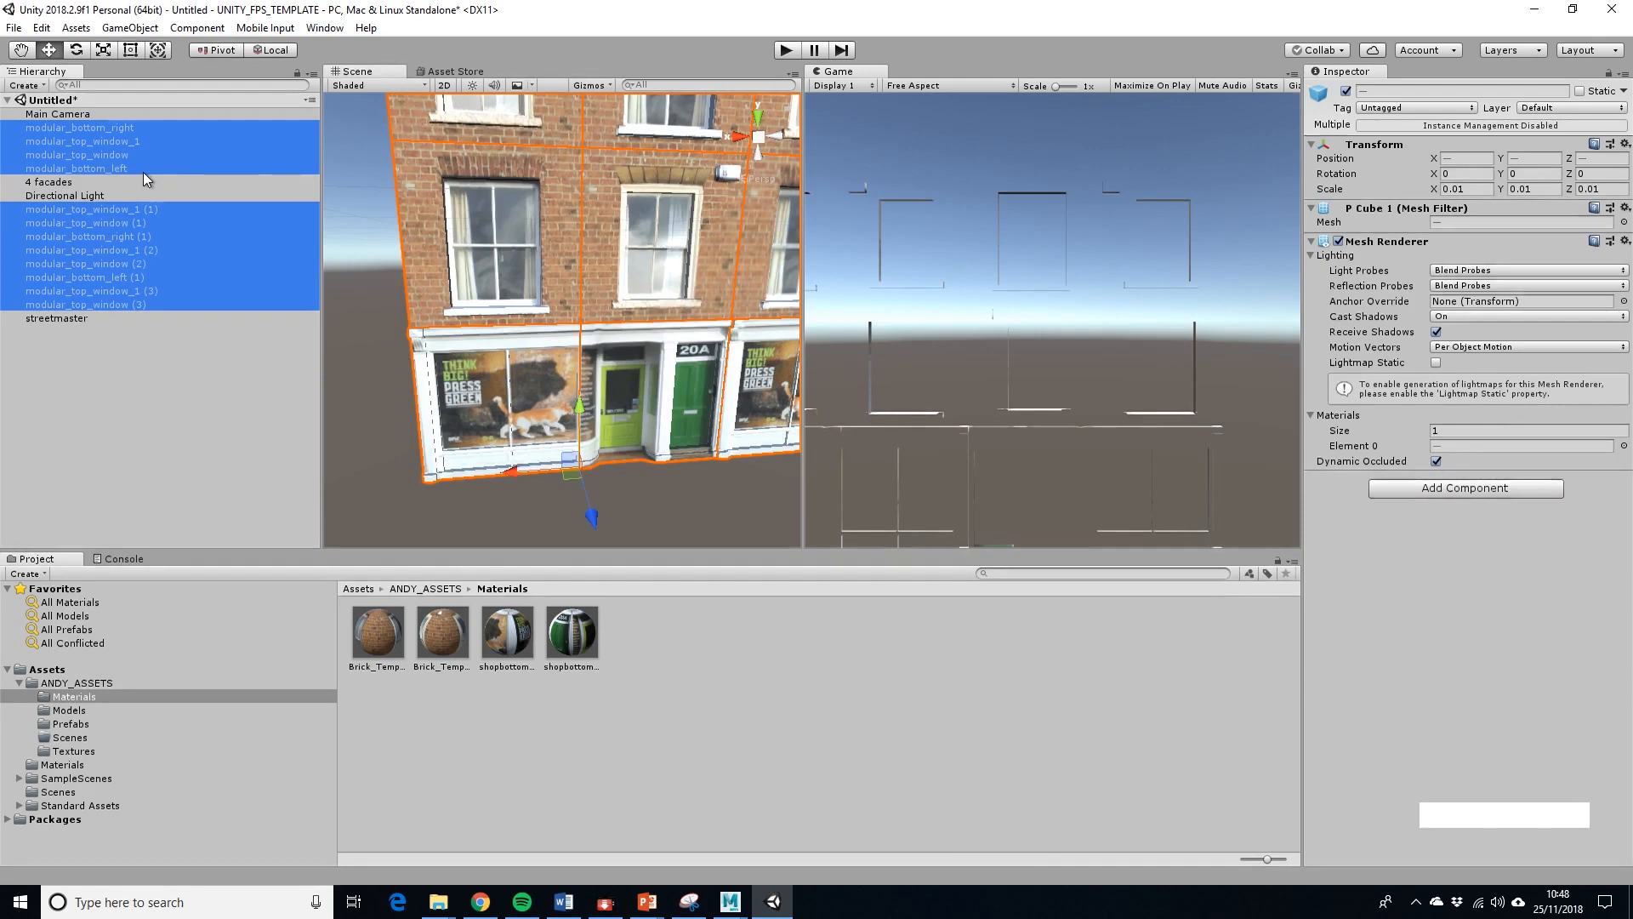
pyautogui.moveTo(143, 171); pyautogui.dragTo(60, 318)
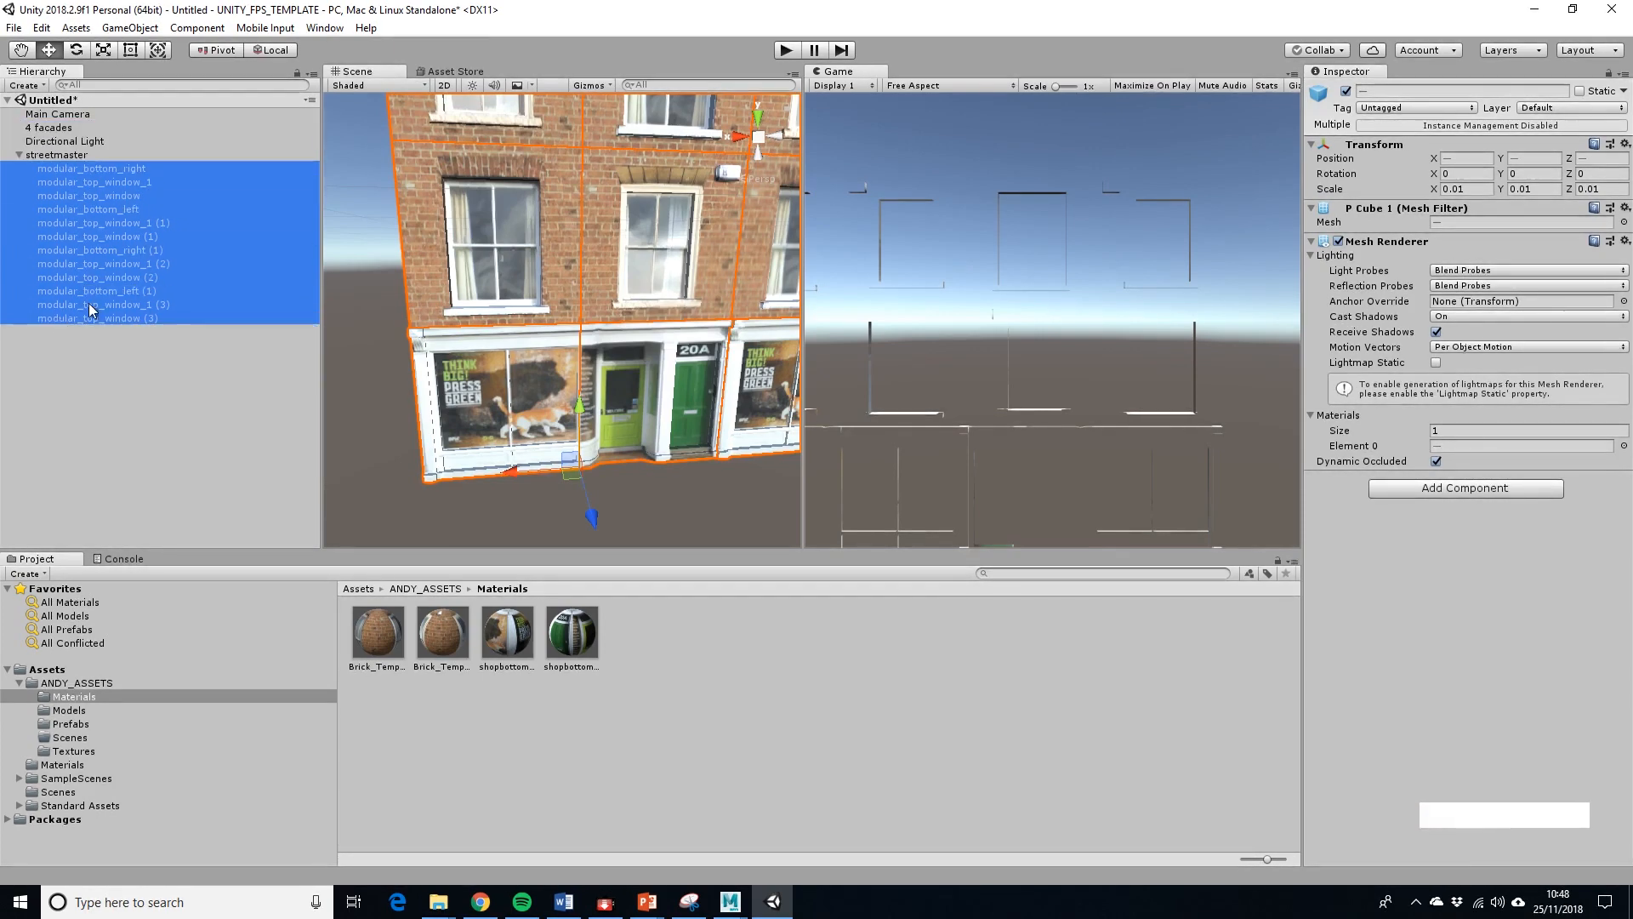
# Reset the position of streetmaster so the whole building row moves to the world origin.
pyautogui.click(64, 157)
pyautogui.click(1625, 126)
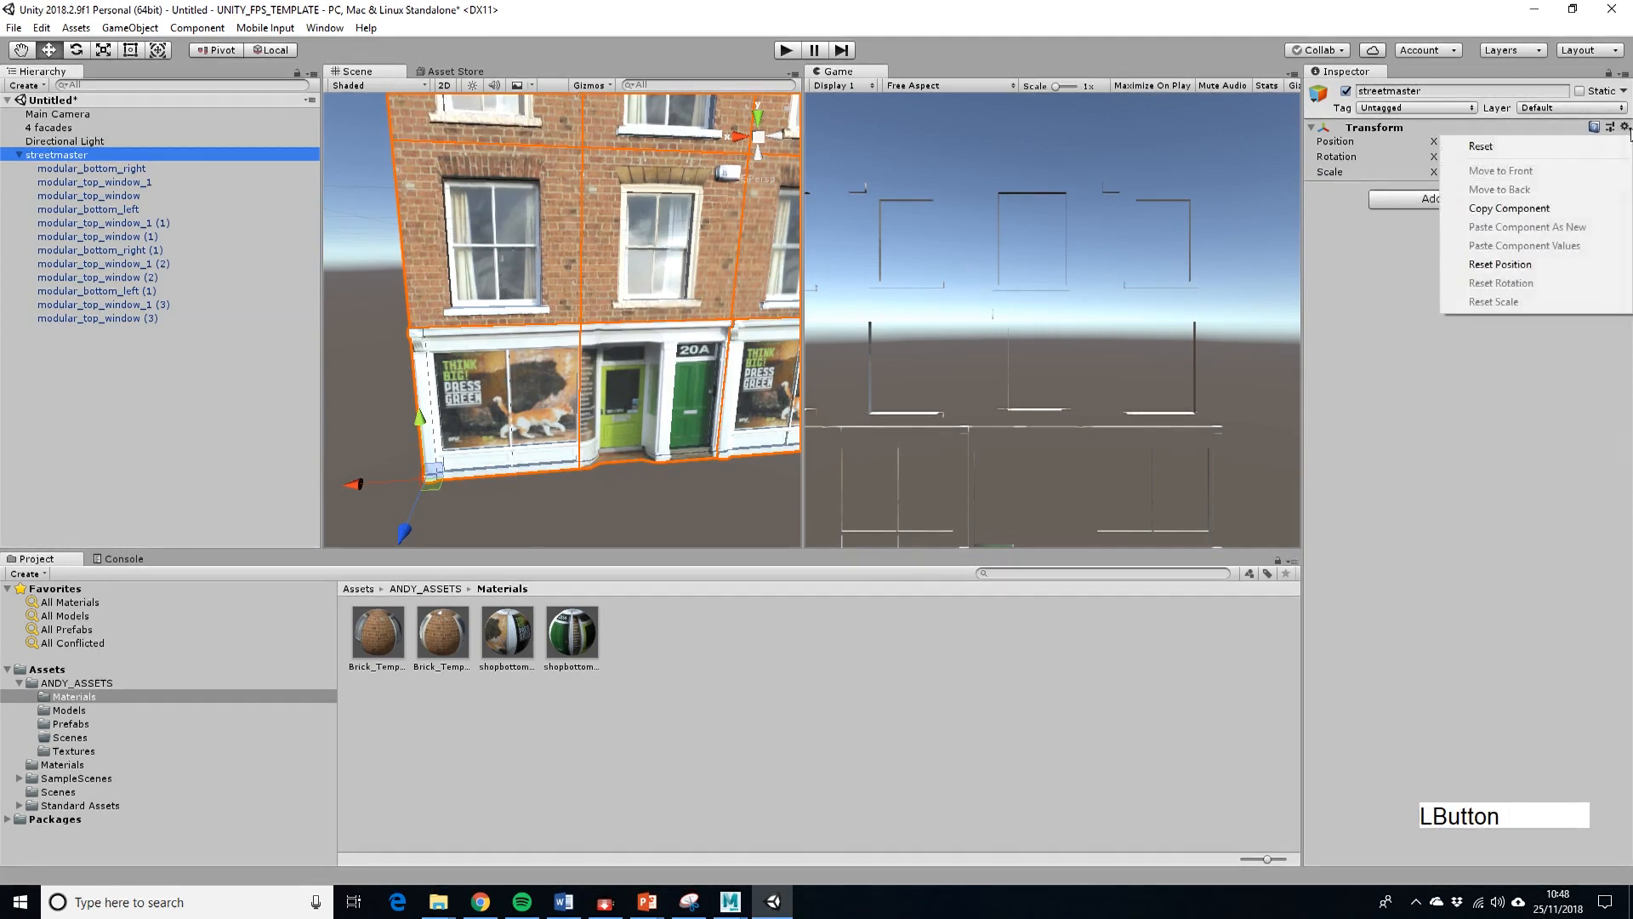
pyautogui.click(1511, 265)
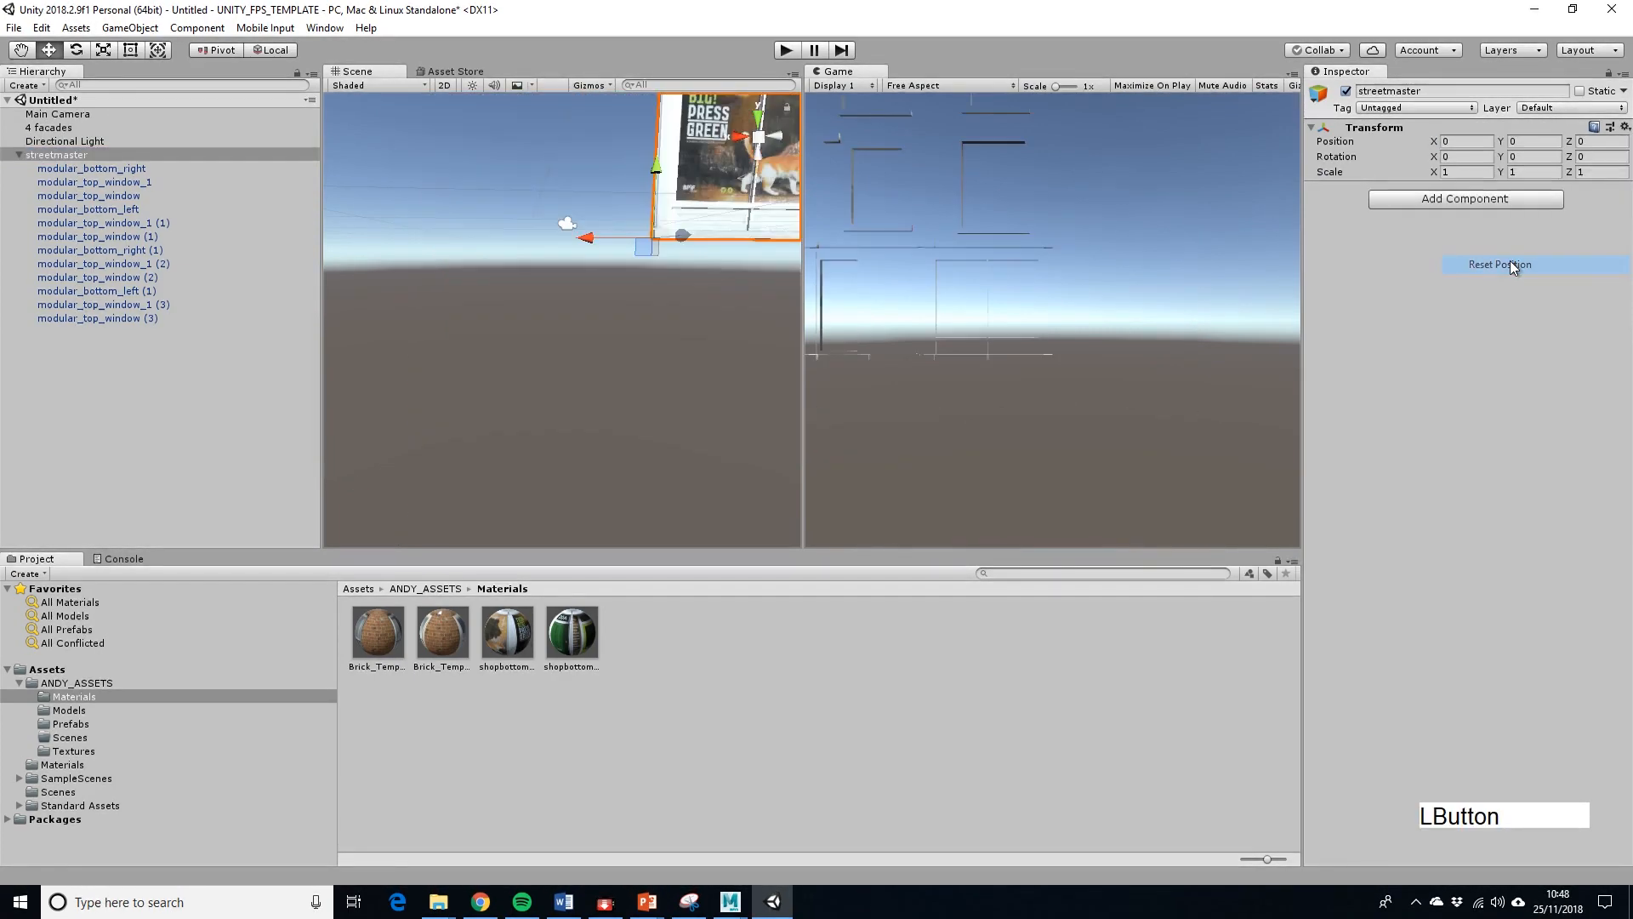
# Examine the grouped building row and its corner pivot at the origin from near and far.
pyautogui.scroll(-5, 749, 246)
pyautogui.keyDown('alt'); pyautogui.moveTo(749, 247); pyautogui.dragTo(672, 306, button='middle'); pyautogui.keyUp('alt')
pyautogui.scroll(-4, 650, 390)
pyautogui.moveTo(599, 413)
pyautogui.keyDown('alt'); pyautogui.mouseDown()
pyautogui.moveTo(744, 415)
pyautogui.moveTo(561, 415)
pyautogui.moveTo(570, 441)
pyautogui.moveTo(600, 438)
pyautogui.mouseUp(); pyautogui.keyUp('alt')
pyautogui.scroll(5, 747, 374)
pyautogui.scroll(2, 747, 374)
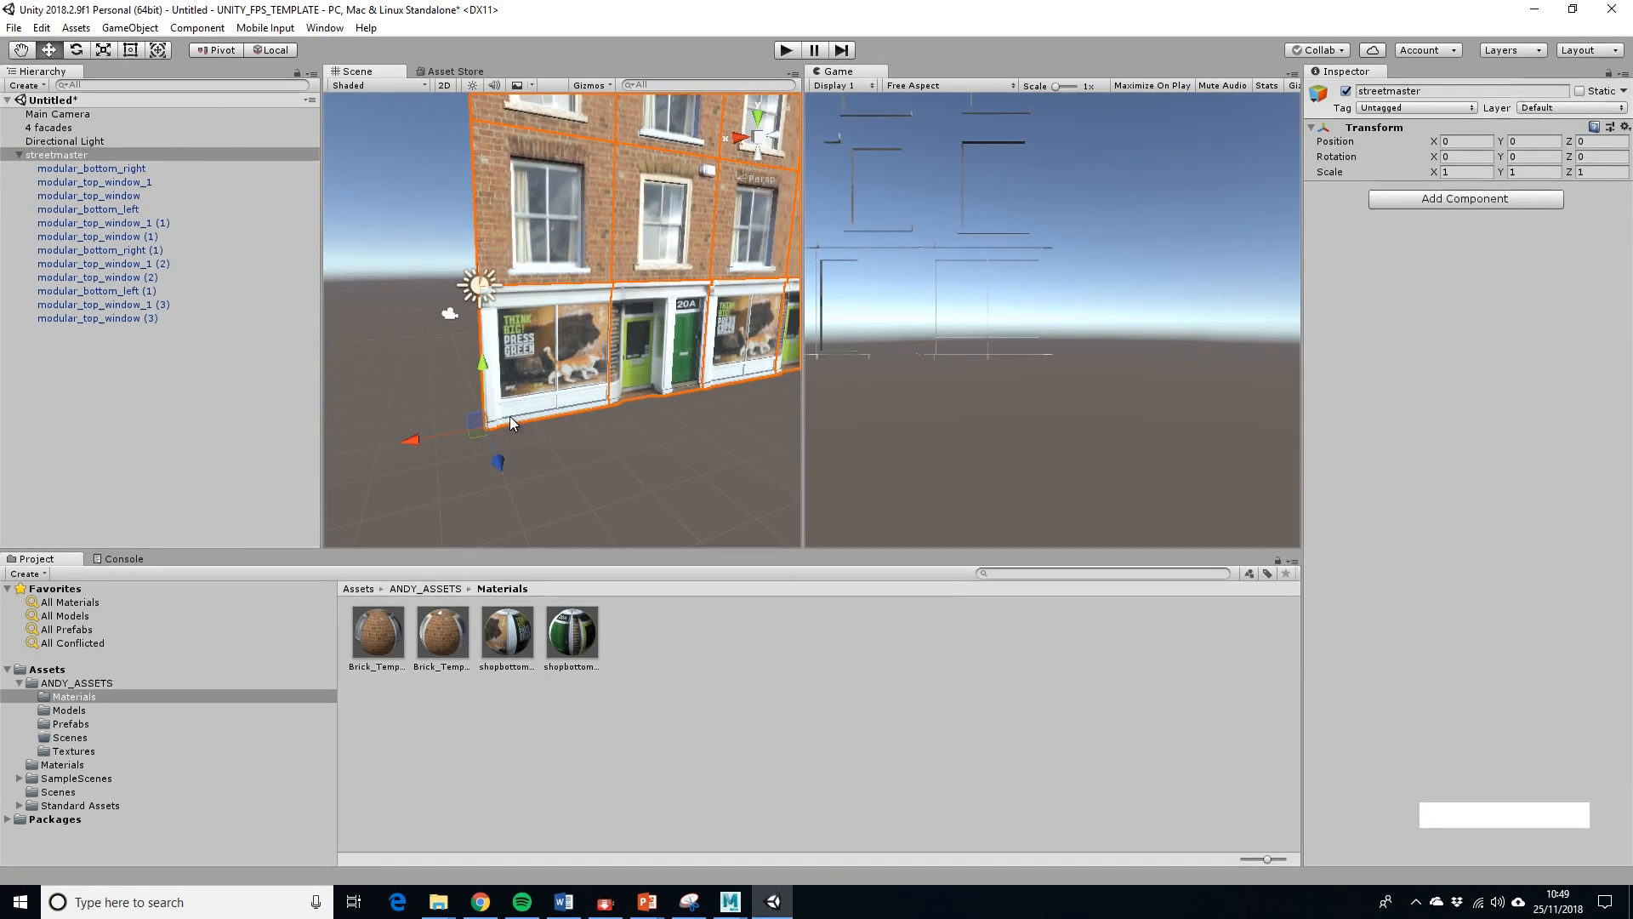
pyautogui.keyDown('alt'); pyautogui.scroll(-5, 692, 247); pyautogui.keyUp('alt')
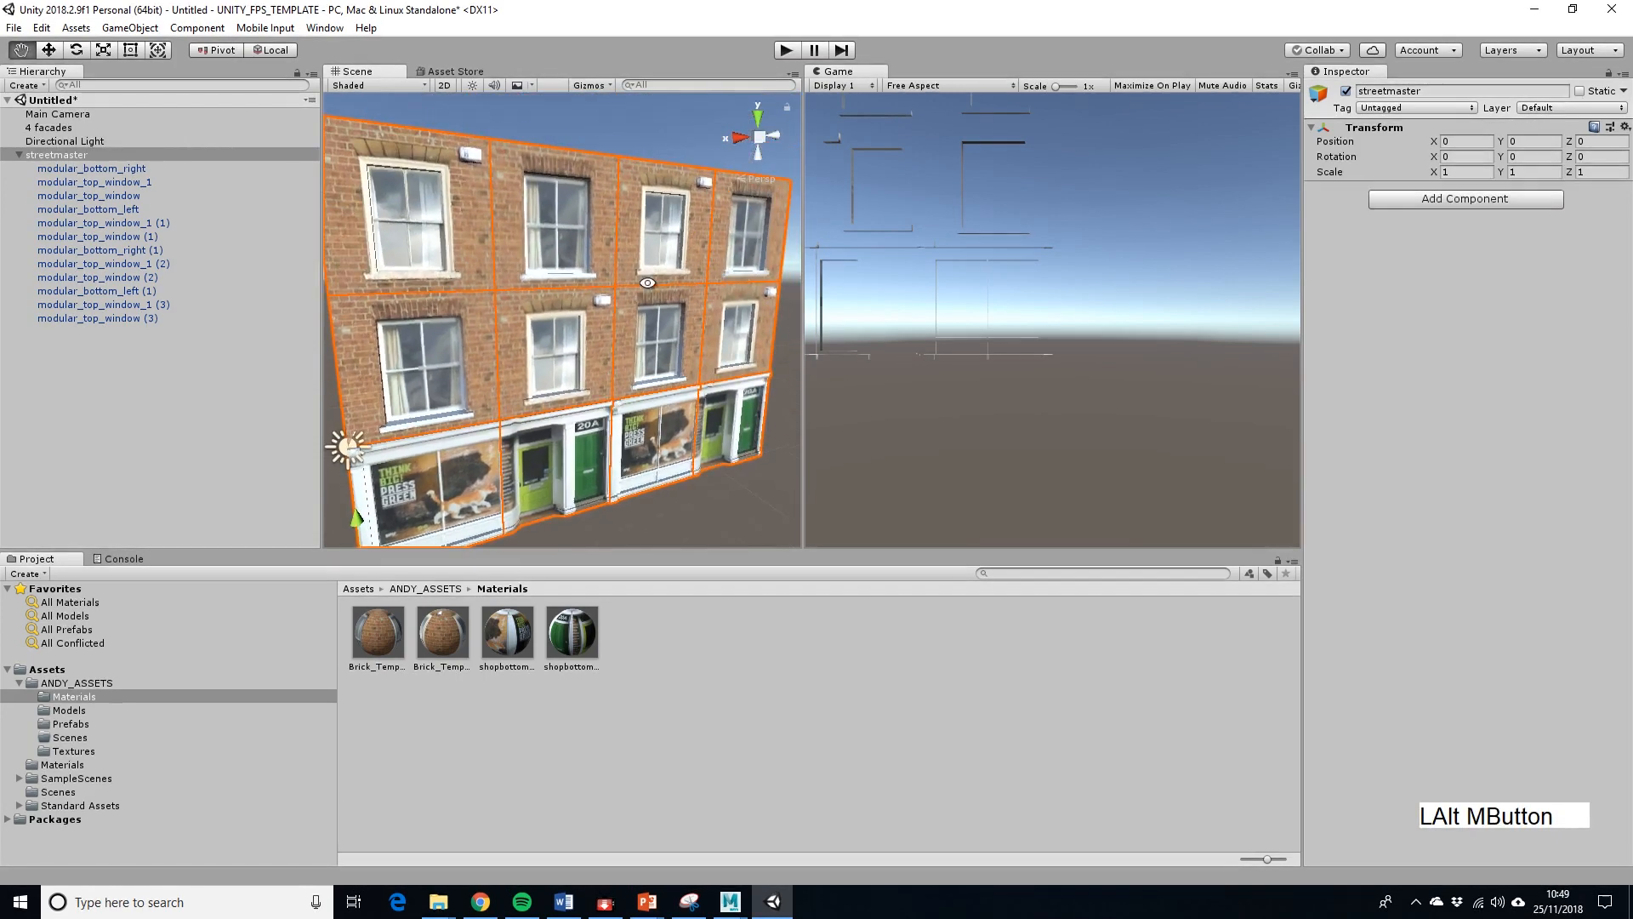
pyautogui.keyDown('alt'); pyautogui.moveTo(706, 291); pyautogui.dragTo(643, 380); pyautogui.keyUp('alt')
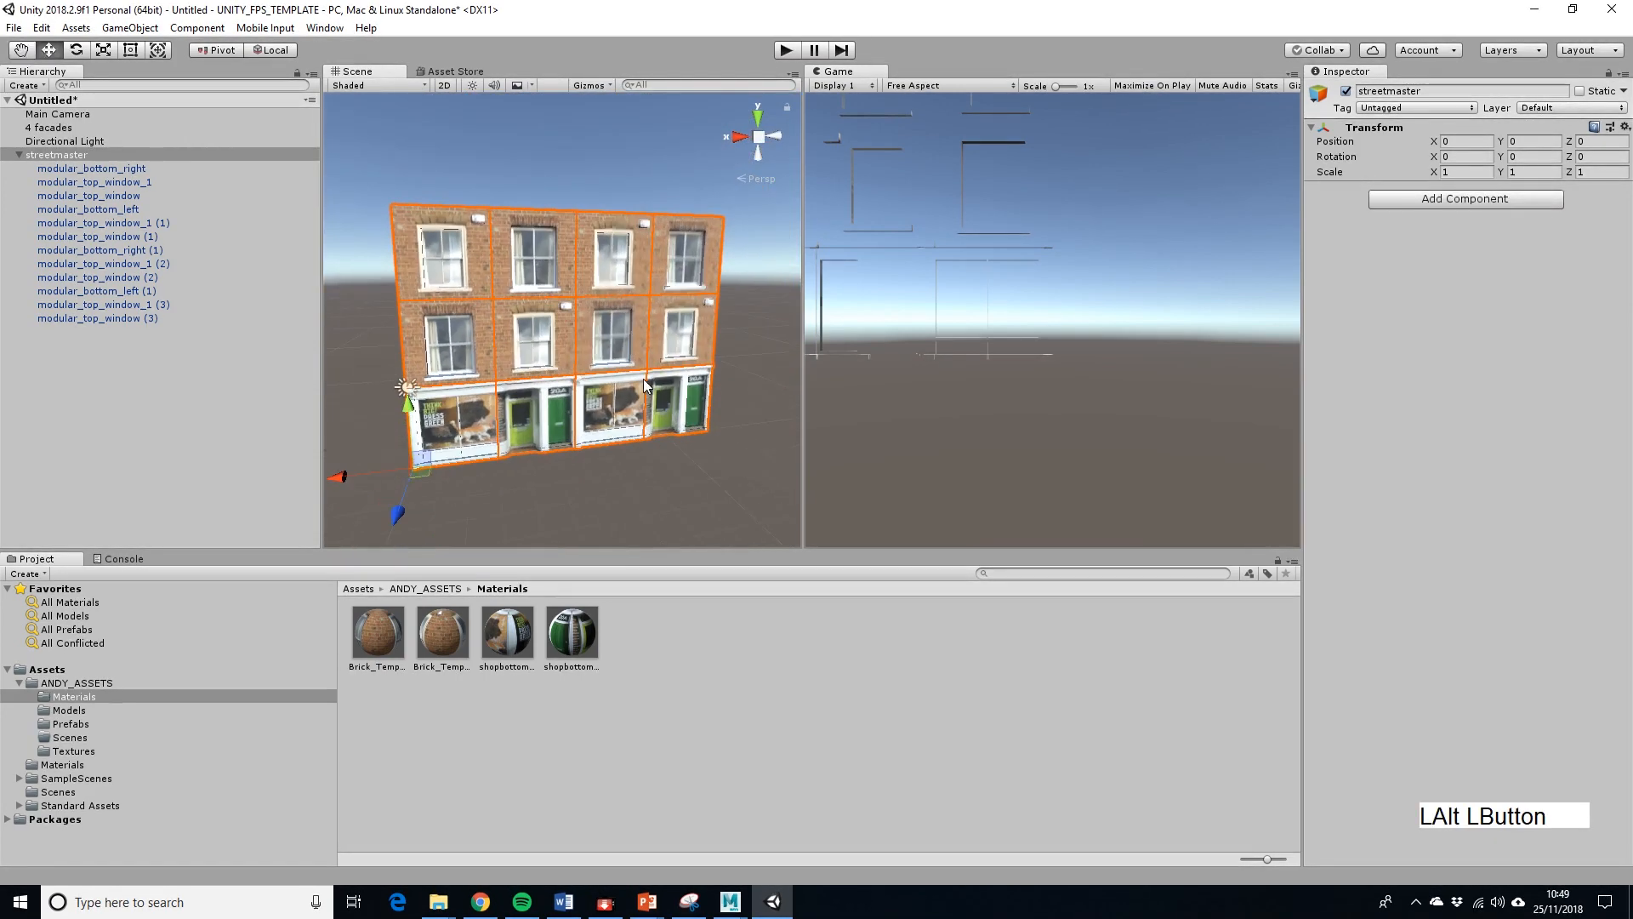
pyautogui.hotkey('alt', 'F9')
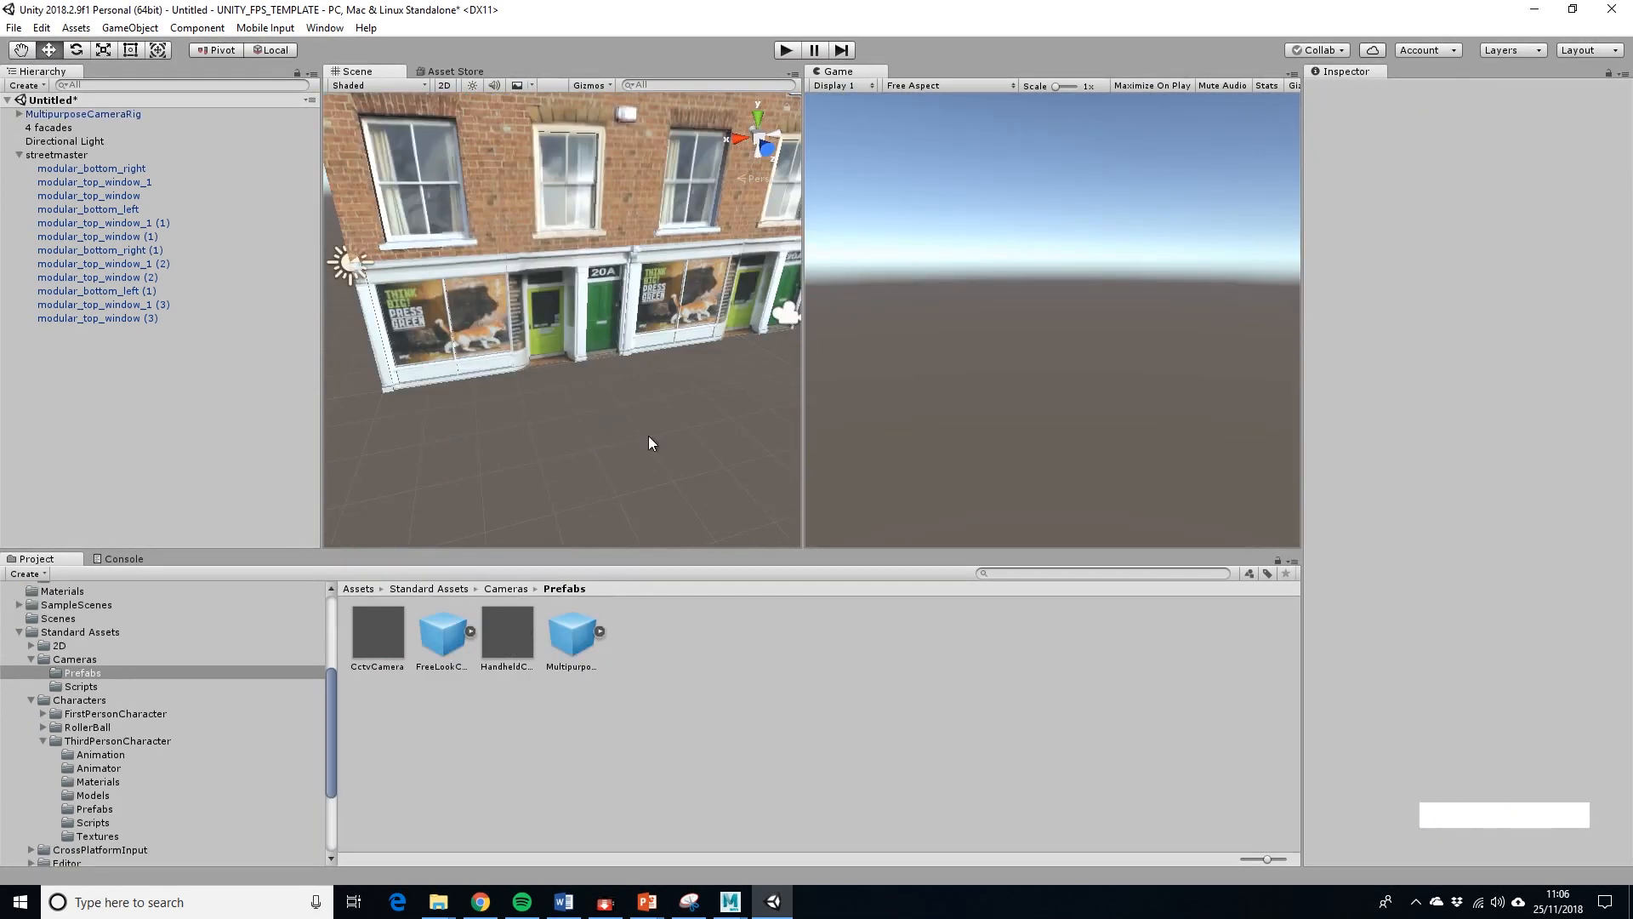
# Add a 3D cube to the scene in front of the shopfronts.
pyautogui.keyDown('alt'); pyautogui.moveTo(649, 441); pyautogui.dragTo(653, 375); pyautogui.keyUp('alt')
pyautogui.keyDown('alt'); pyautogui.moveTo(653, 375); pyautogui.dragTo(704, 315, button='middle'); pyautogui.keyUp('alt')
pyautogui.scroll(-4, 705, 315)
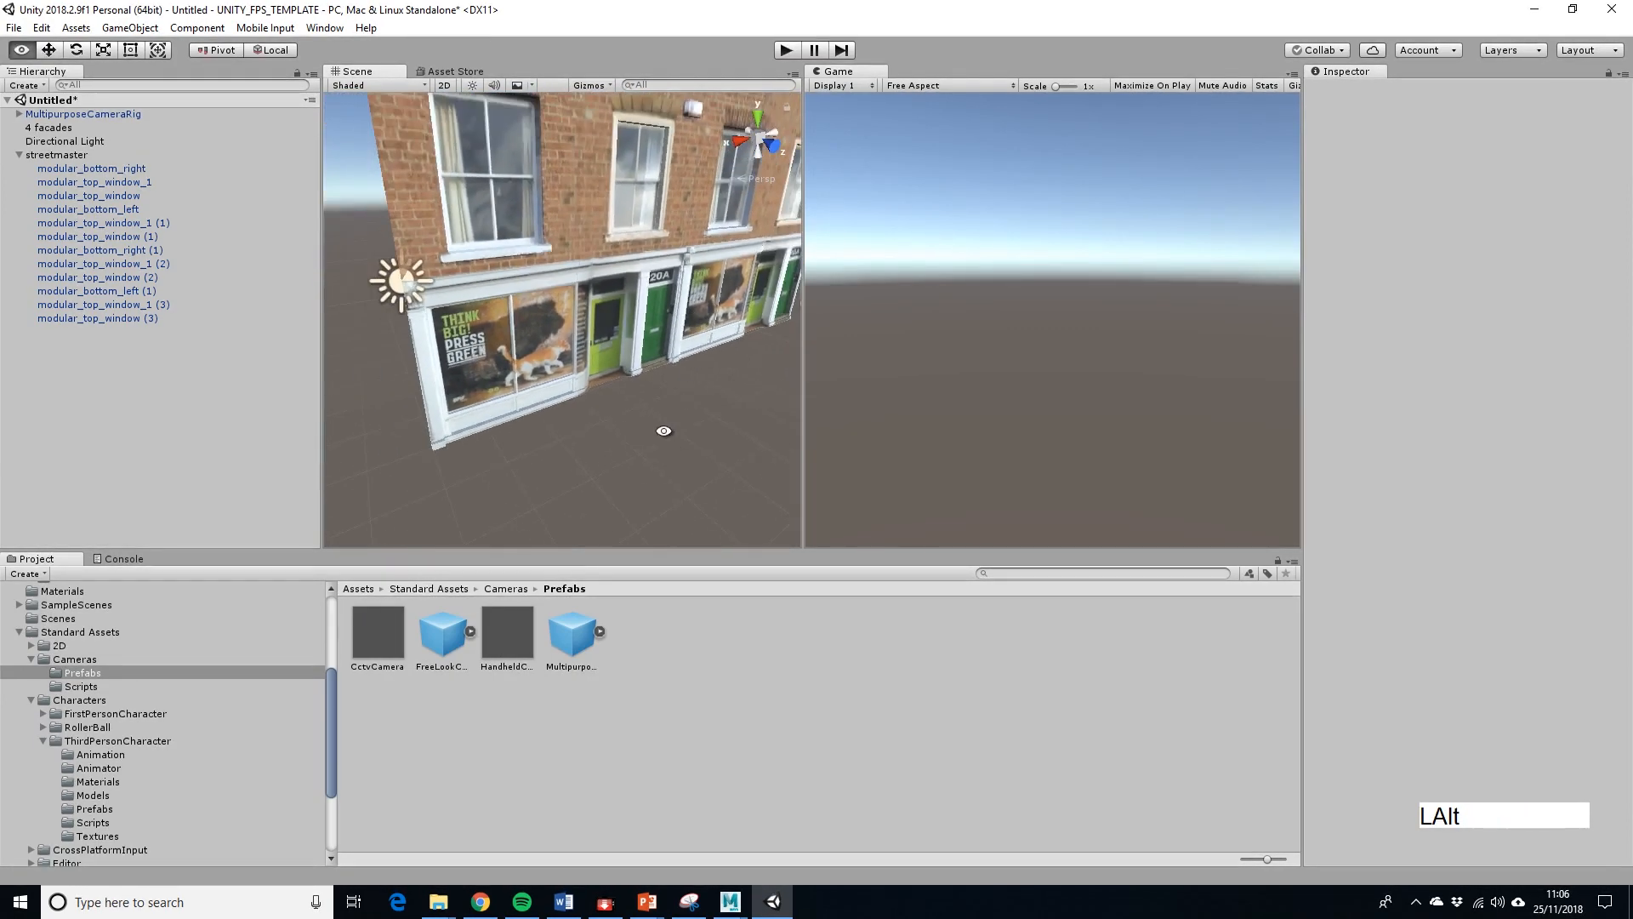
pyautogui.keyDown('alt'); pyautogui.moveTo(664, 430); pyautogui.dragTo(644, 407); pyautogui.keyUp('alt')
pyautogui.click(16, 28)
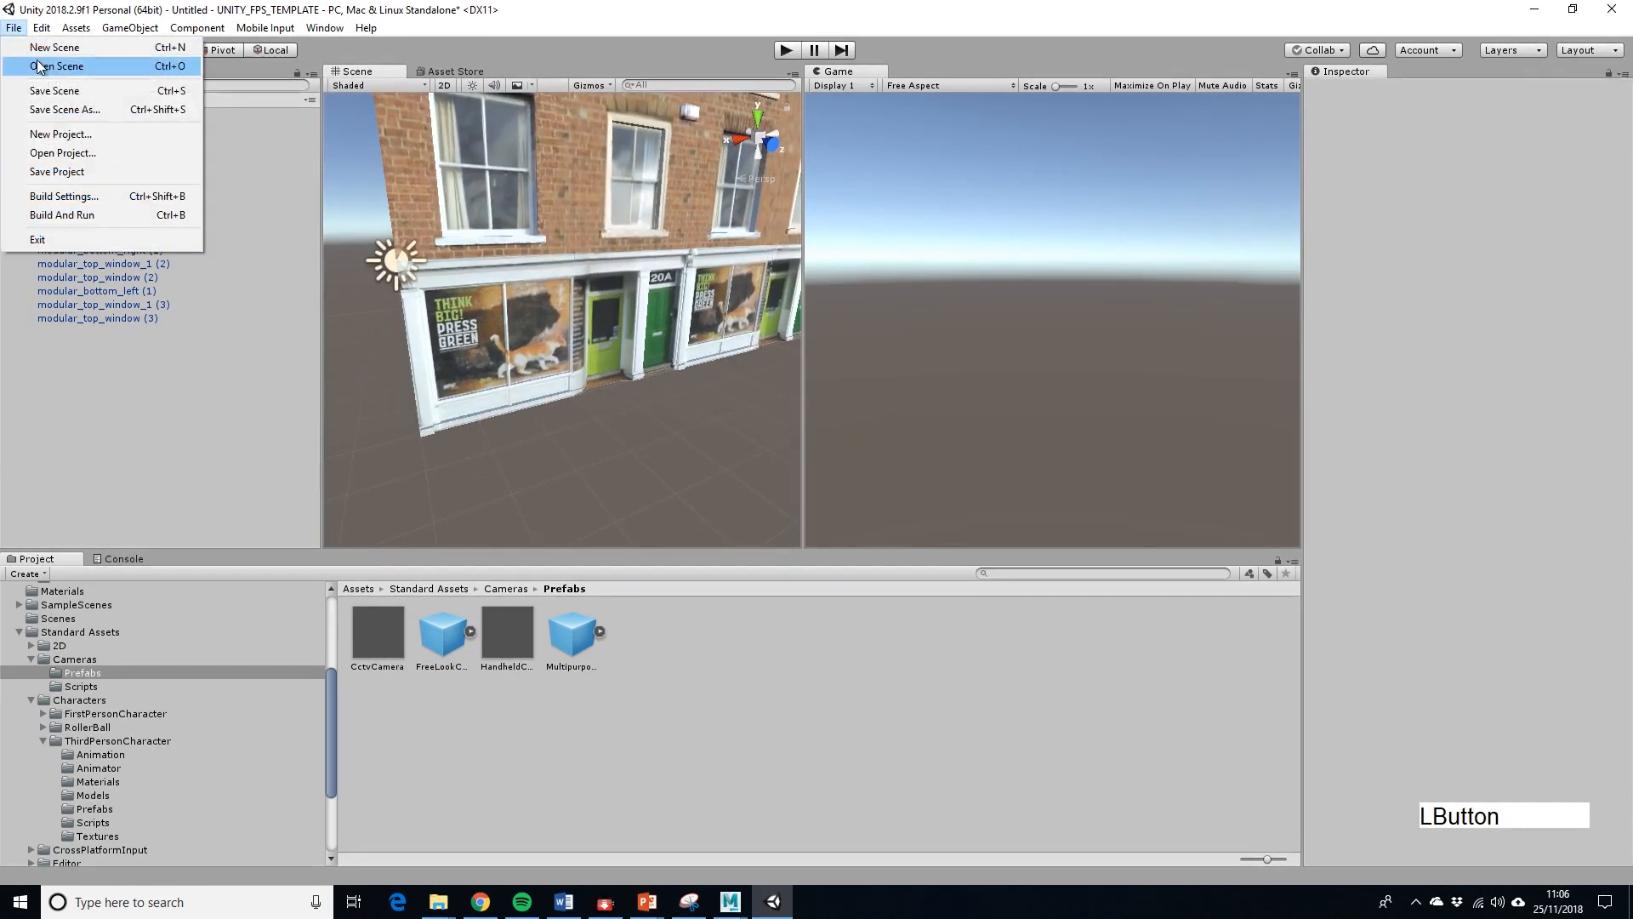
pyautogui.moveTo(130, 28)
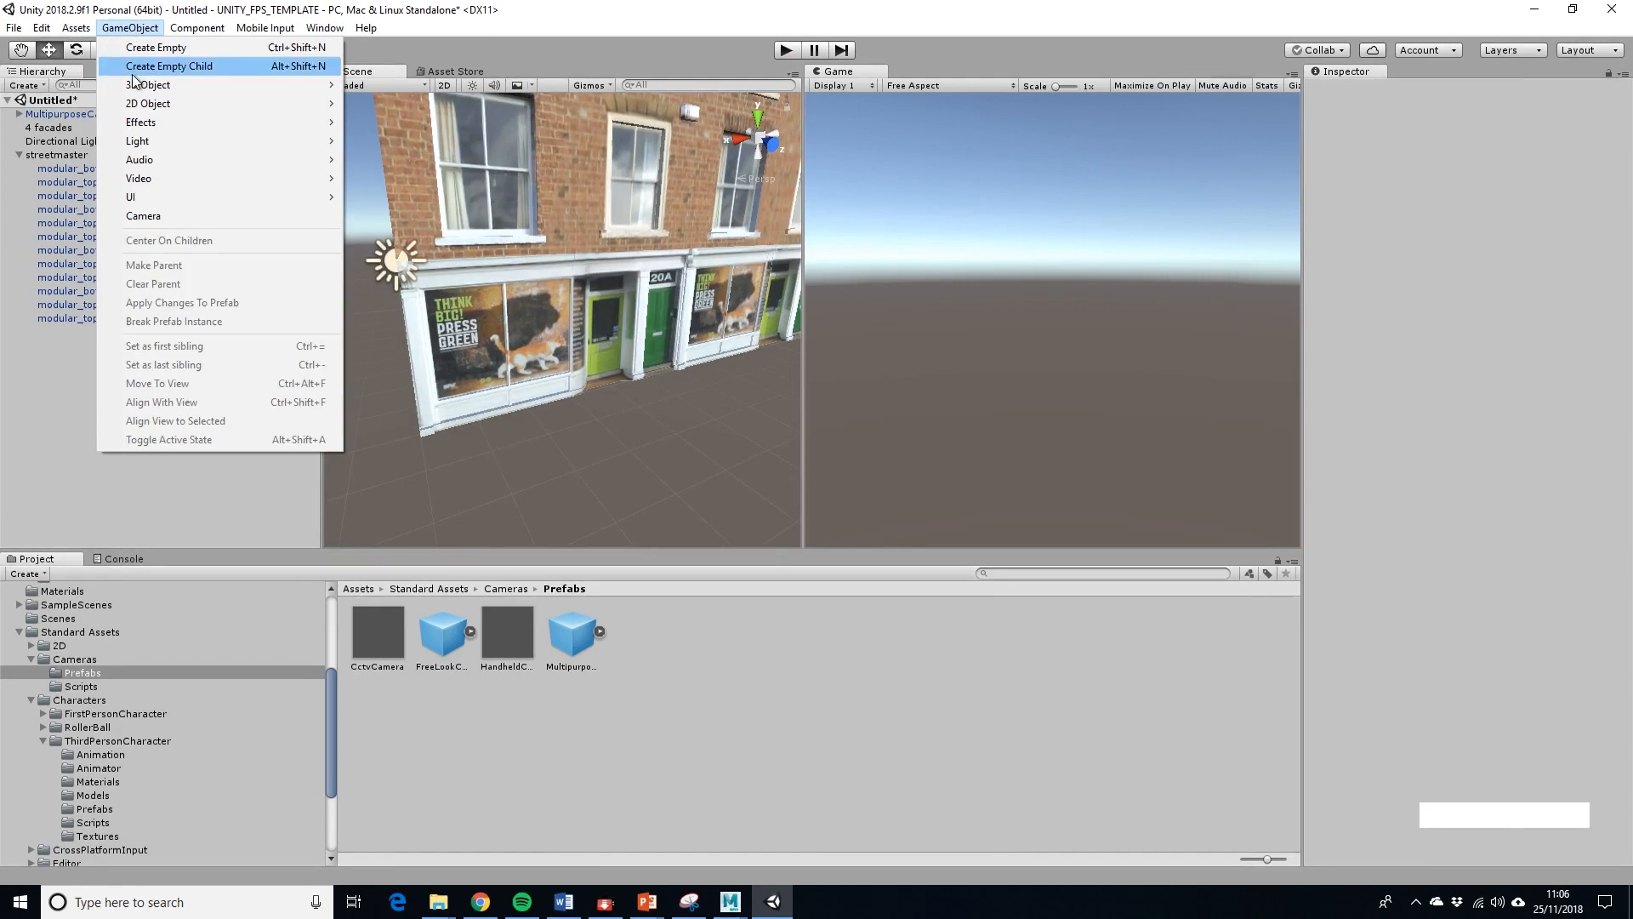
pyautogui.moveTo(170, 85)
pyautogui.click(379, 86)
# Scale the cube into a thin pavement slab about 9.93 long, 0.10 thick and 3.14 deep.
pyautogui.keyDown('alt'); pyautogui.moveTo(595, 361); pyautogui.dragTo(436, 431); pyautogui.keyUp('alt')
pyautogui.press('r')
pyautogui.keyDown('alt'); pyautogui.moveTo(595, 425); pyautogui.dragTo(679, 503); pyautogui.keyUp('alt')
pyautogui.moveTo(602, 391); pyautogui.dragTo(560, 405)
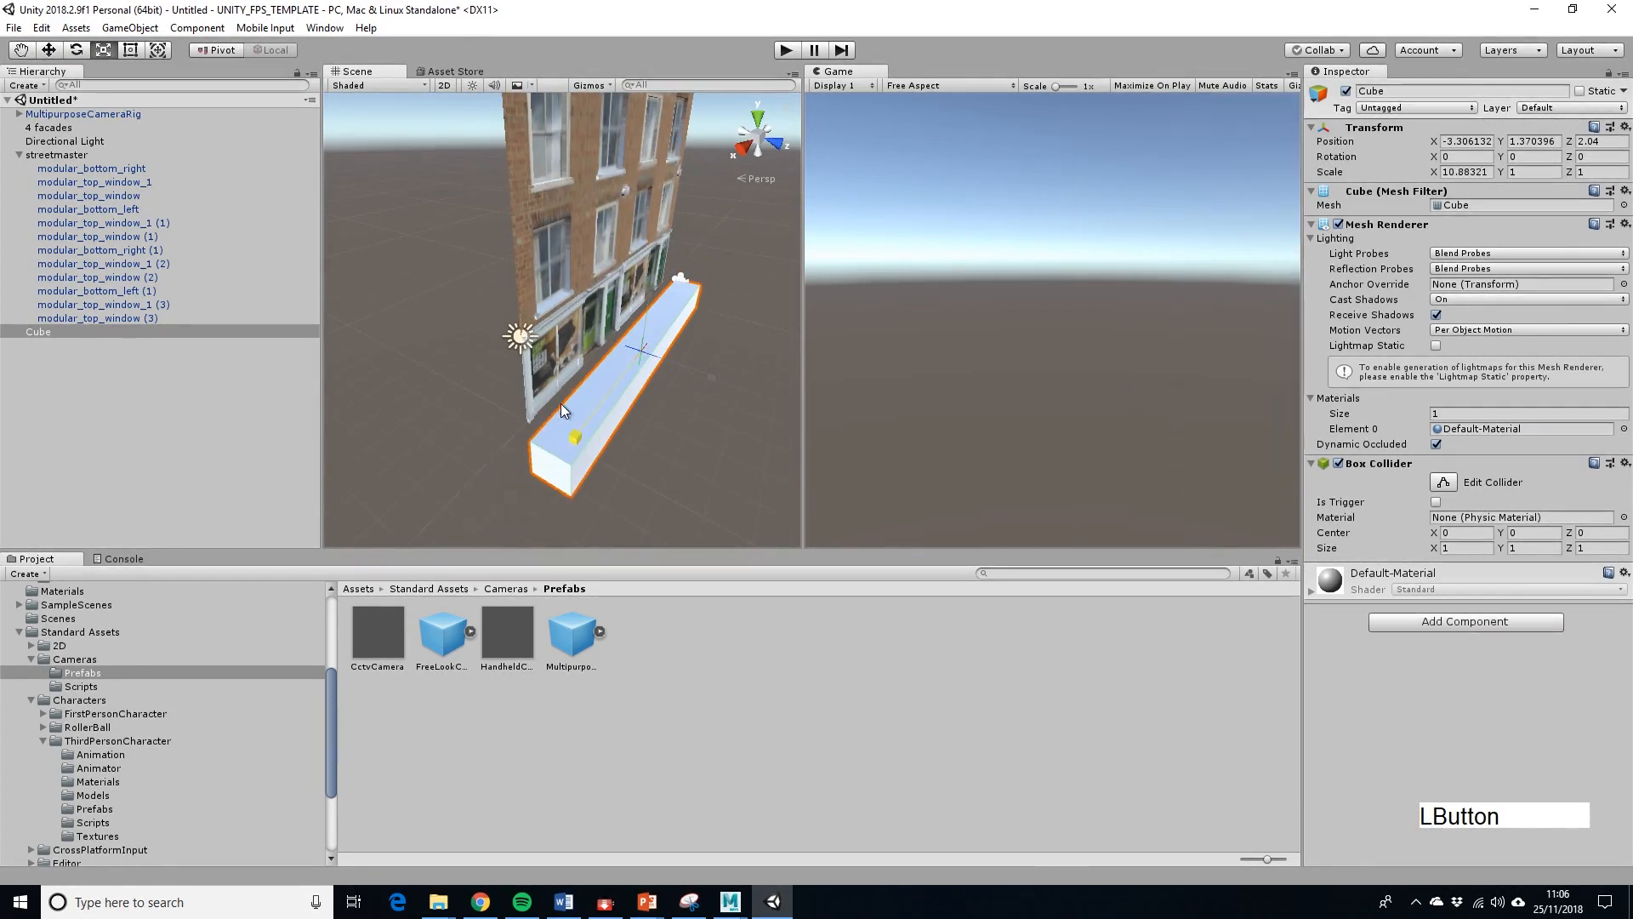
pyautogui.moveTo(704, 371); pyautogui.dragTo(838, 433)
# Move the pavement slab alongside the shopfronts to about X -4.95, Y 0.38.
pyautogui.keyDown('alt'); pyautogui.moveTo(672, 306); pyautogui.dragTo(647, 366); pyautogui.keyUp('alt')
pyautogui.press('w')
pyautogui.keyDown('alt'); pyautogui.moveTo(646, 366); pyautogui.dragTo(599, 390, button='middle'); pyautogui.keyUp('alt')
pyautogui.scroll(-15, 698, 399)
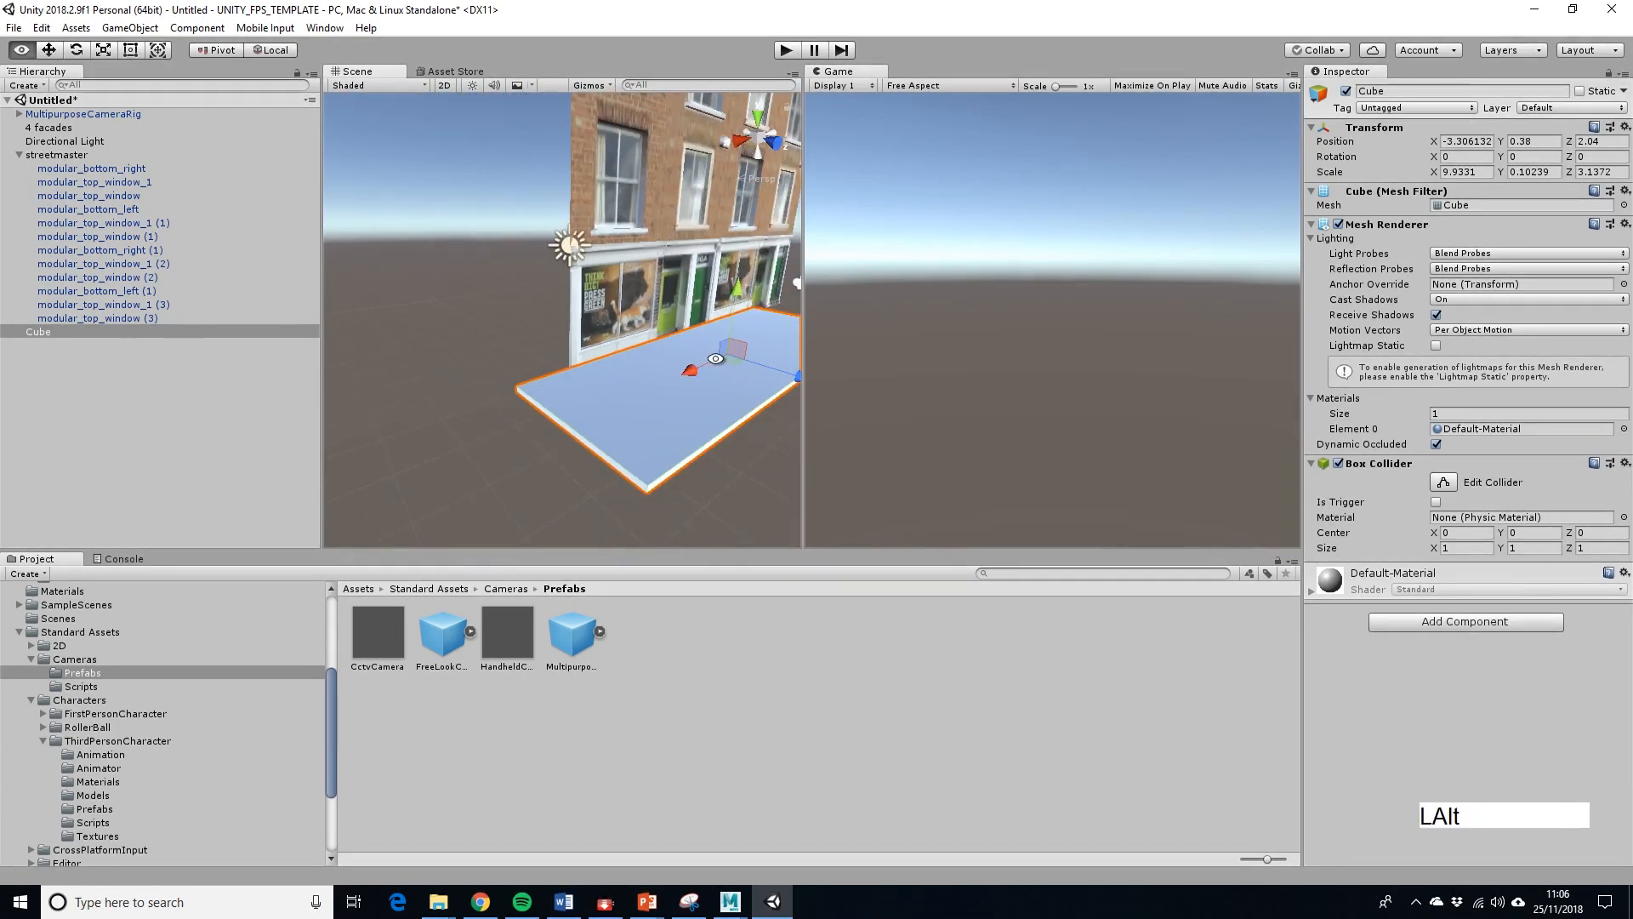
pyautogui.keyDown('alt'); pyautogui.moveTo(696, 360); pyautogui.dragTo(555, 394, button='middle'); pyautogui.keyUp('alt')
pyautogui.moveTo(555, 395)
pyautogui.mouseDown()
pyautogui.moveTo(612, 386)
pyautogui.moveTo(575, 403)
pyautogui.mouseUp()
pyautogui.scroll(7, 462, 409)
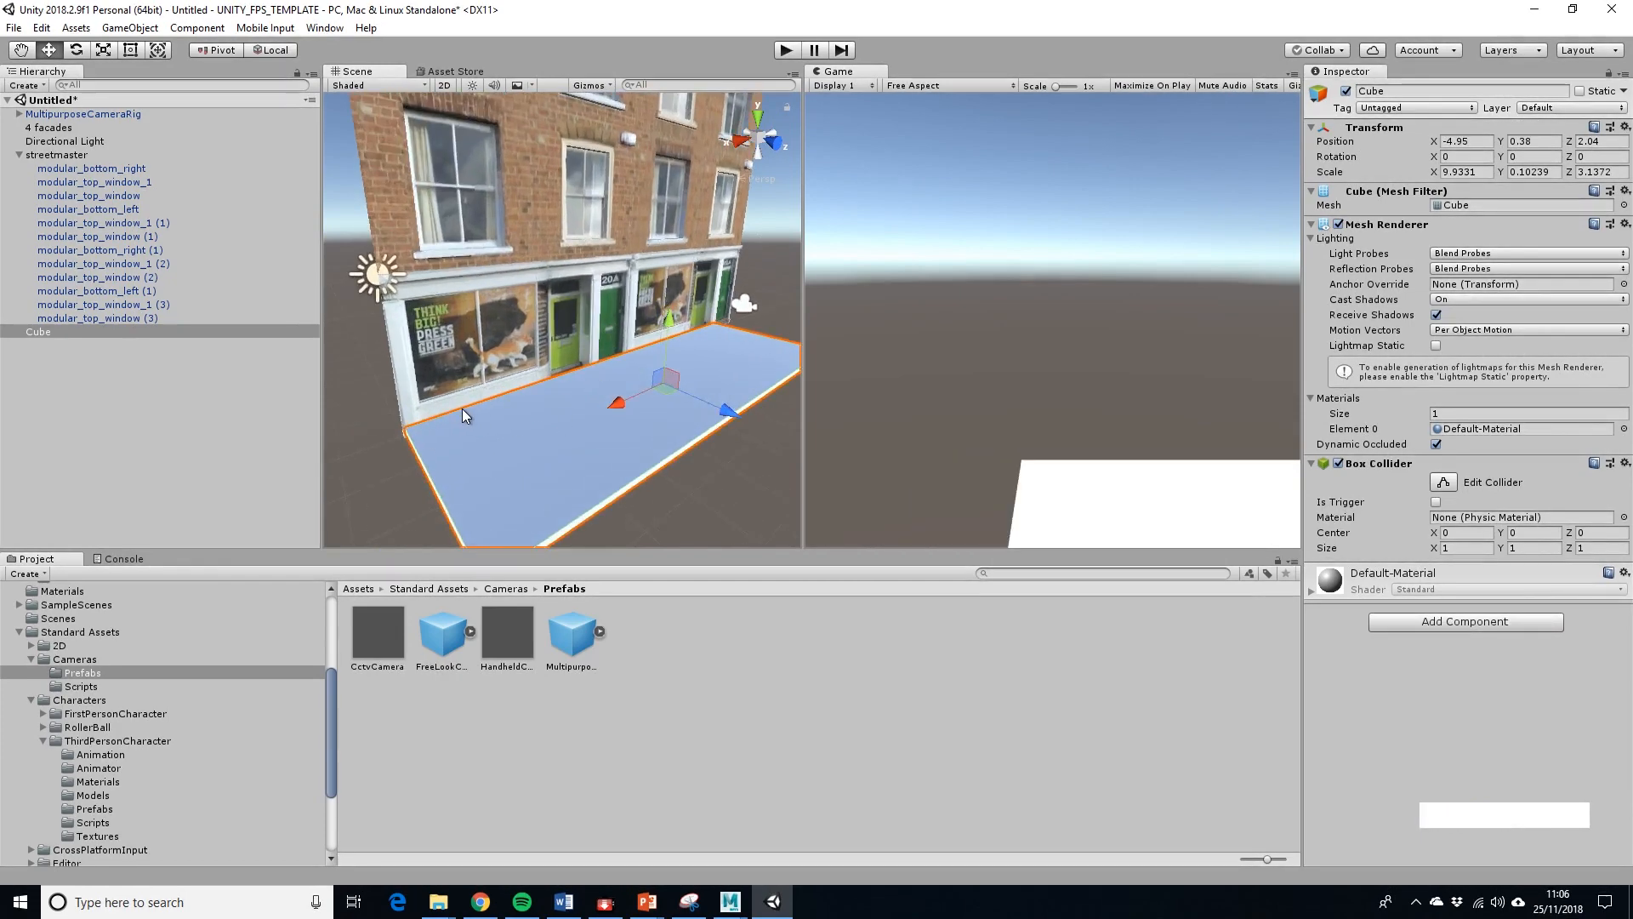
# Vertex-snap the pavement slab's corner to the bottom corner of the shopfront and check its reach along the row.
pyautogui.keyDown('alt'); pyautogui.moveTo(462, 408); pyautogui.dragTo(527, 396); pyautogui.keyUp('alt')
pyautogui.keyDown('alt'); pyautogui.moveTo(527, 397); pyautogui.dragTo(562, 425, button='middle'); pyautogui.keyUp('alt')
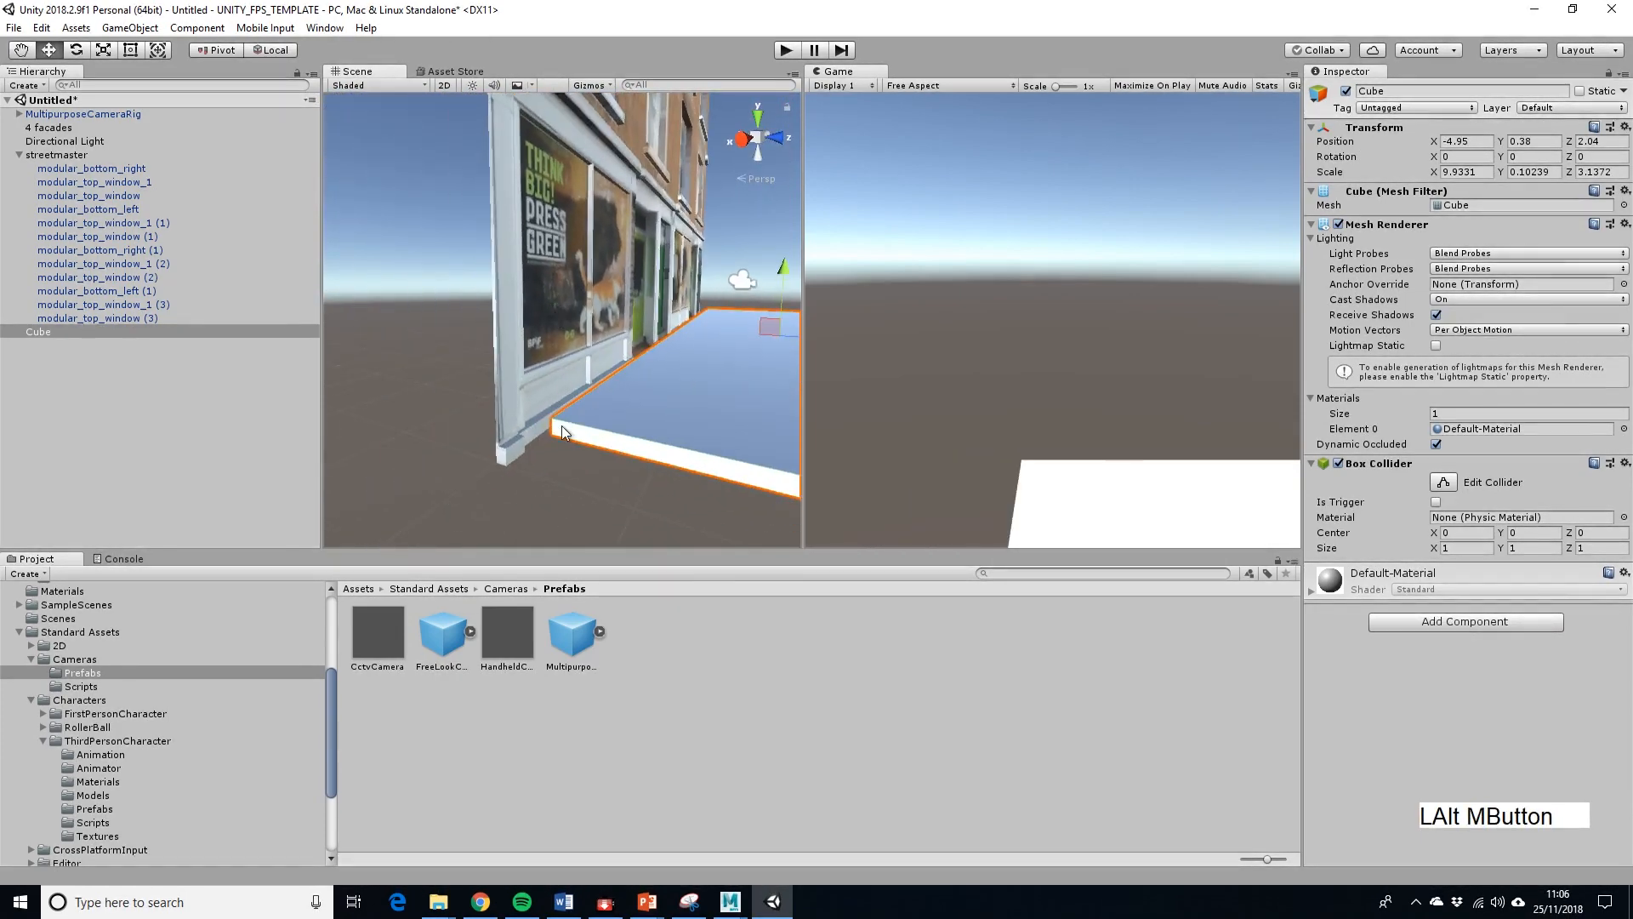
pyautogui.moveTo(553, 415); pyautogui.dragTo(485, 468)
pyautogui.keyDown('alt'); pyautogui.moveTo(661, 522); pyautogui.dragTo(587, 476); pyautogui.keyUp('alt')
pyautogui.keyDown('alt'); pyautogui.moveTo(587, 476); pyautogui.dragTo(595, 468, button='middle'); pyautogui.keyUp('alt')
pyautogui.keyDown('alt'); pyautogui.moveTo(595, 468); pyautogui.dragTo(610, 454); pyautogui.keyUp('alt')
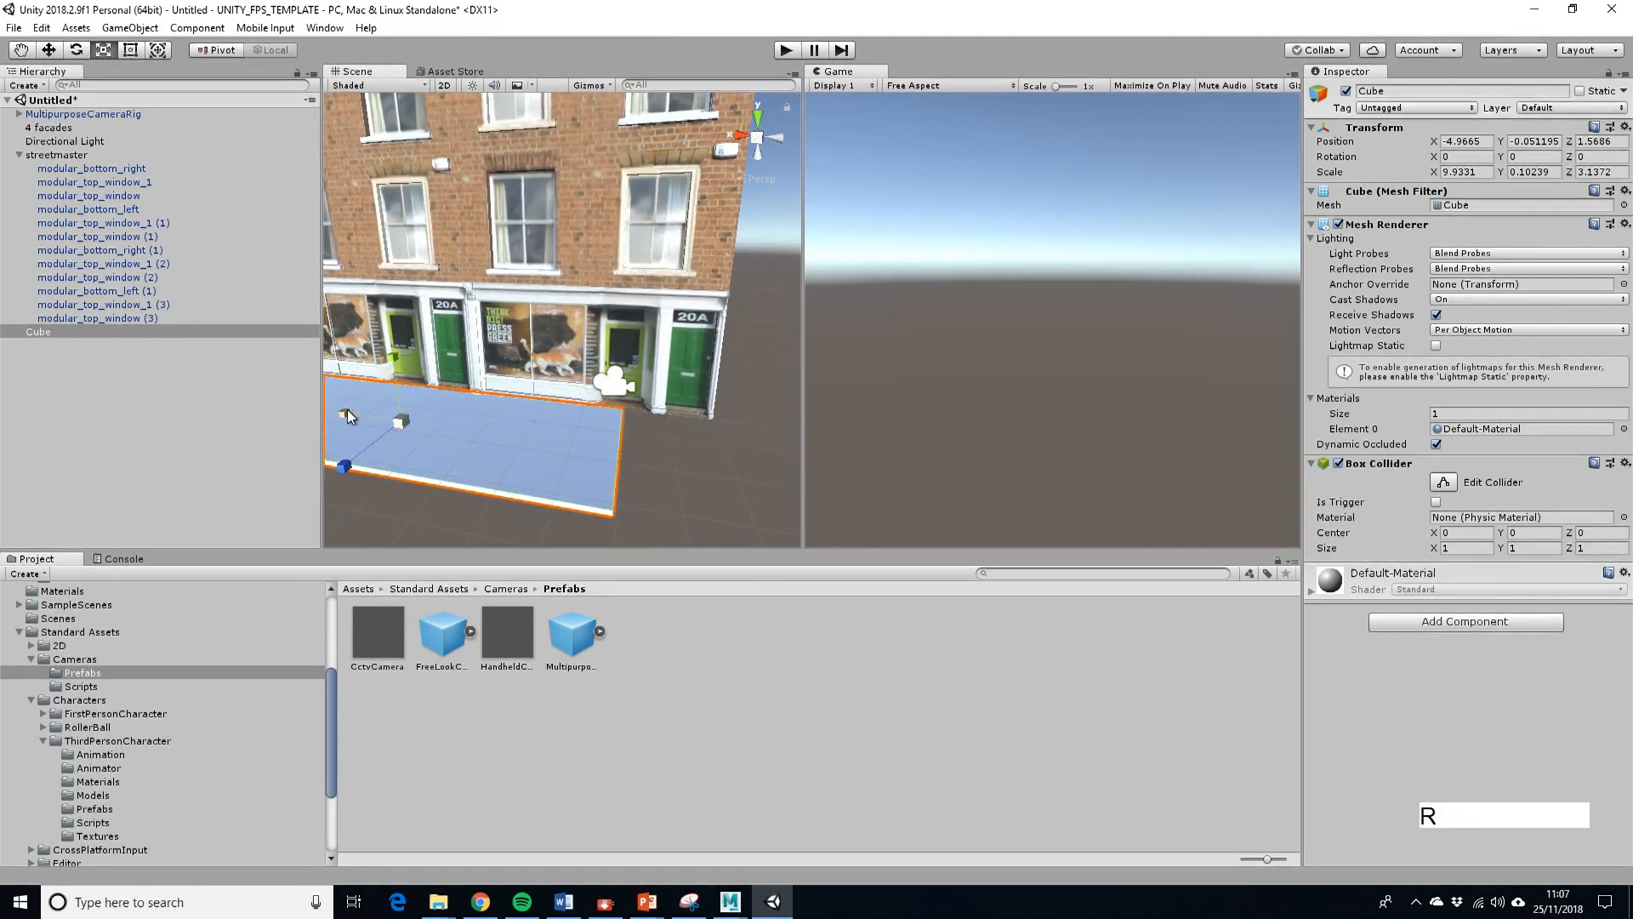
# Lengthen the pavement slab to an X scale of about 12.9 and slide it along the row to cover the shopfronts.
pyautogui.moveTo(347, 411); pyautogui.dragTo(326, 405)
pyautogui.scroll(-3, 582, 437)
pyautogui.keyDown('alt'); pyautogui.moveTo(402, 376); pyautogui.dragTo(633, 420, button='middle'); pyautogui.keyUp('alt')
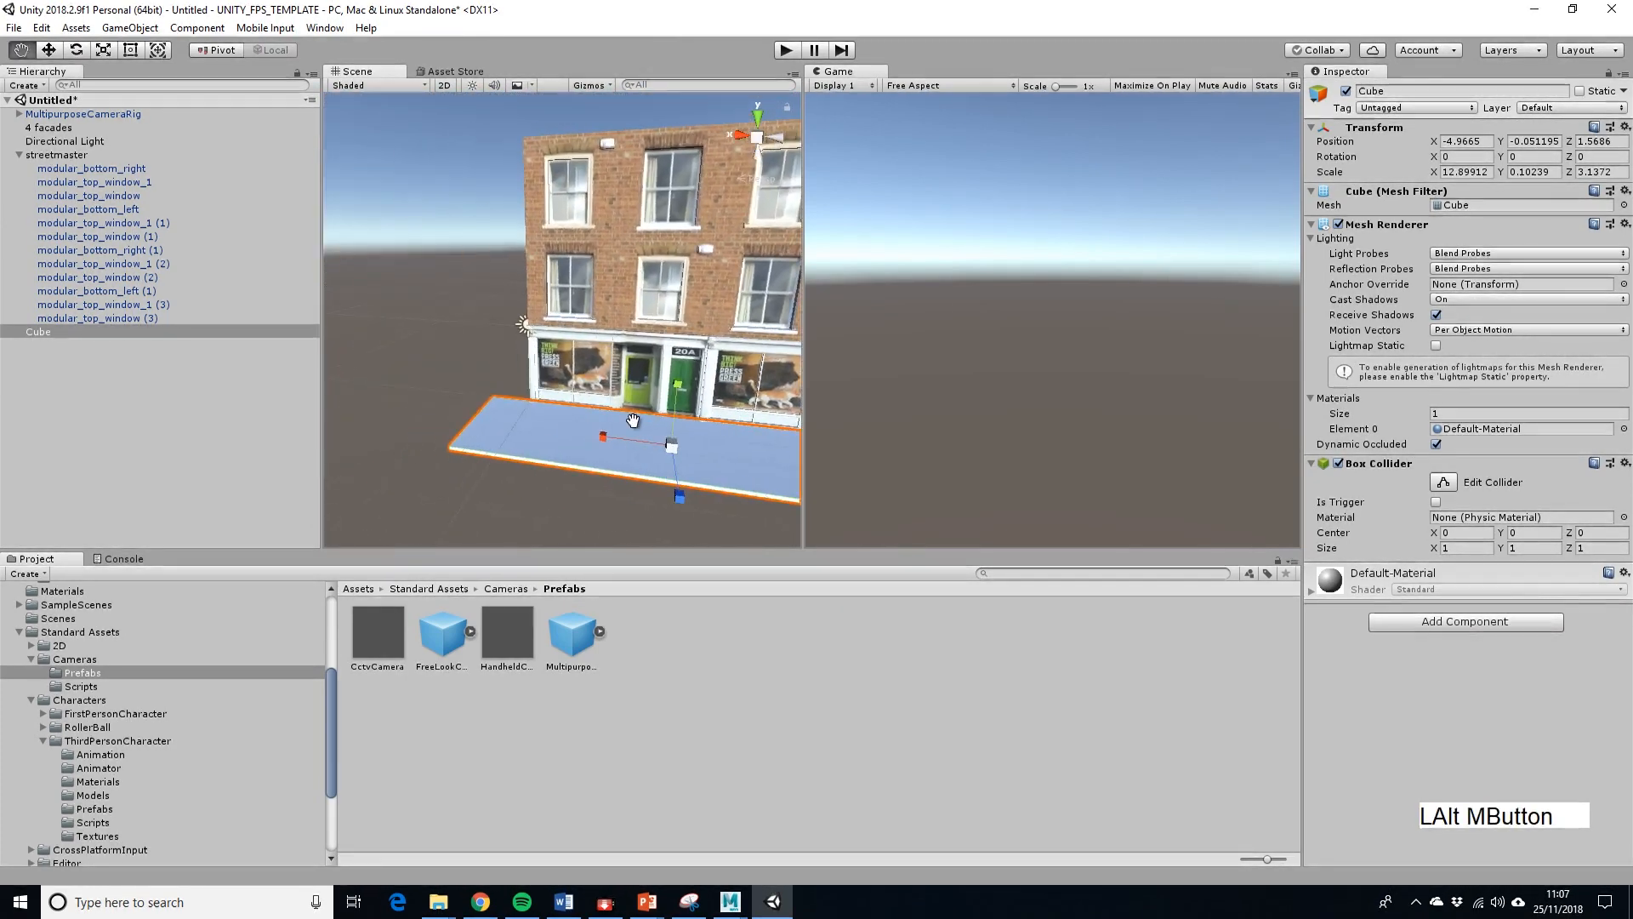
pyautogui.press('w')
pyautogui.moveTo(606, 441); pyautogui.dragTo(626, 442)
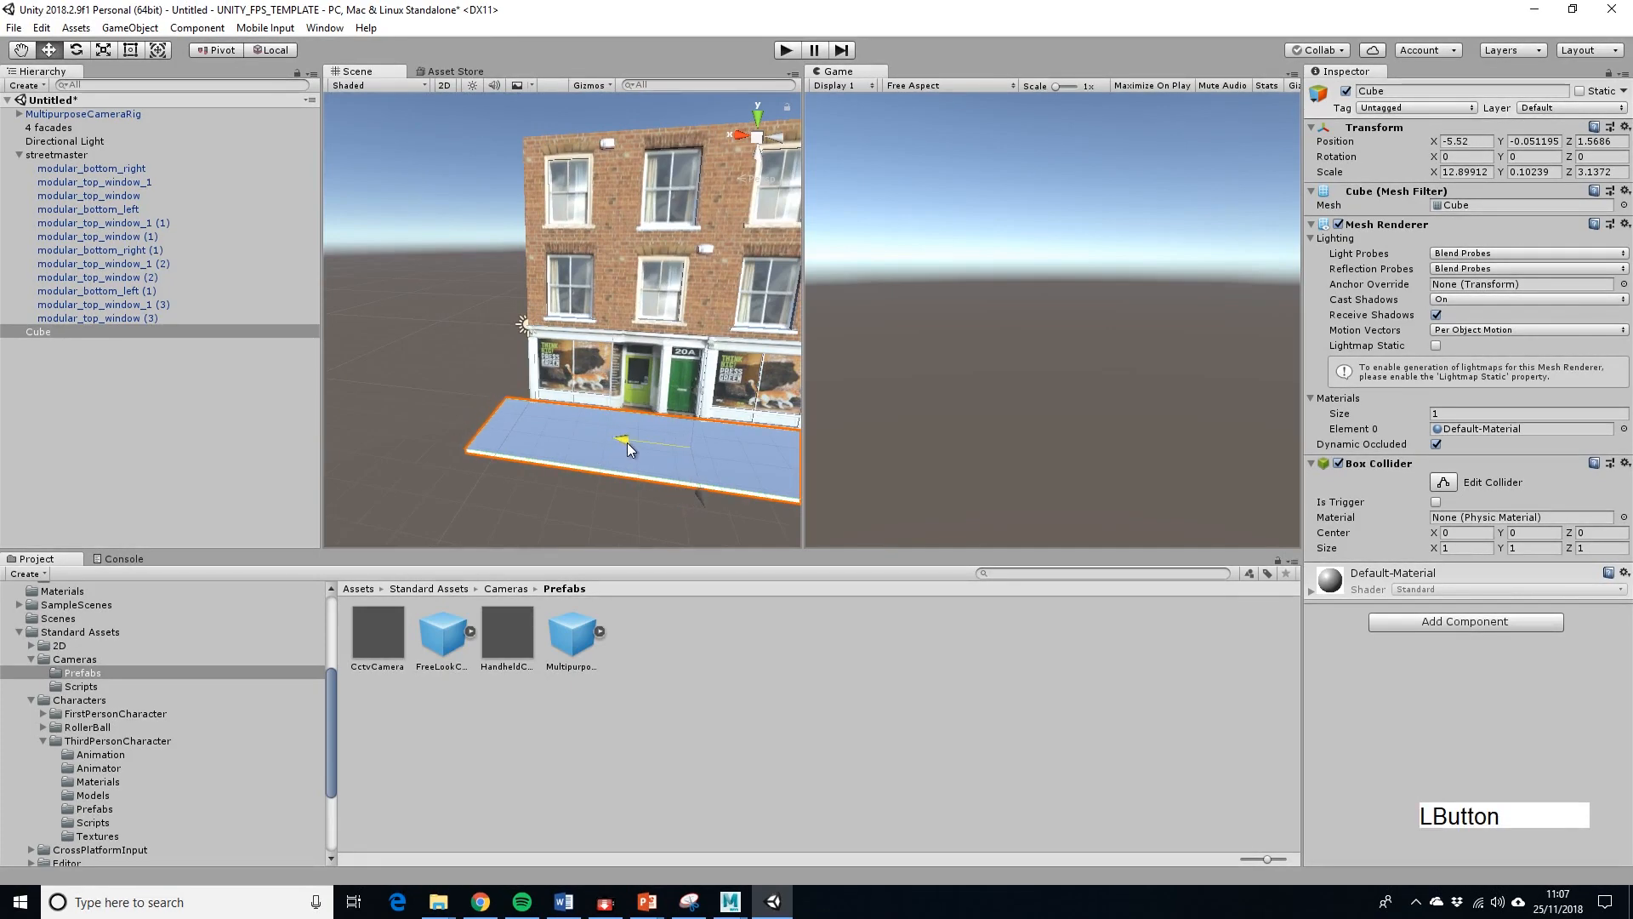
pyautogui.keyDown('alt'); pyautogui.moveTo(684, 493); pyautogui.dragTo(502, 446); pyautogui.keyUp('alt')
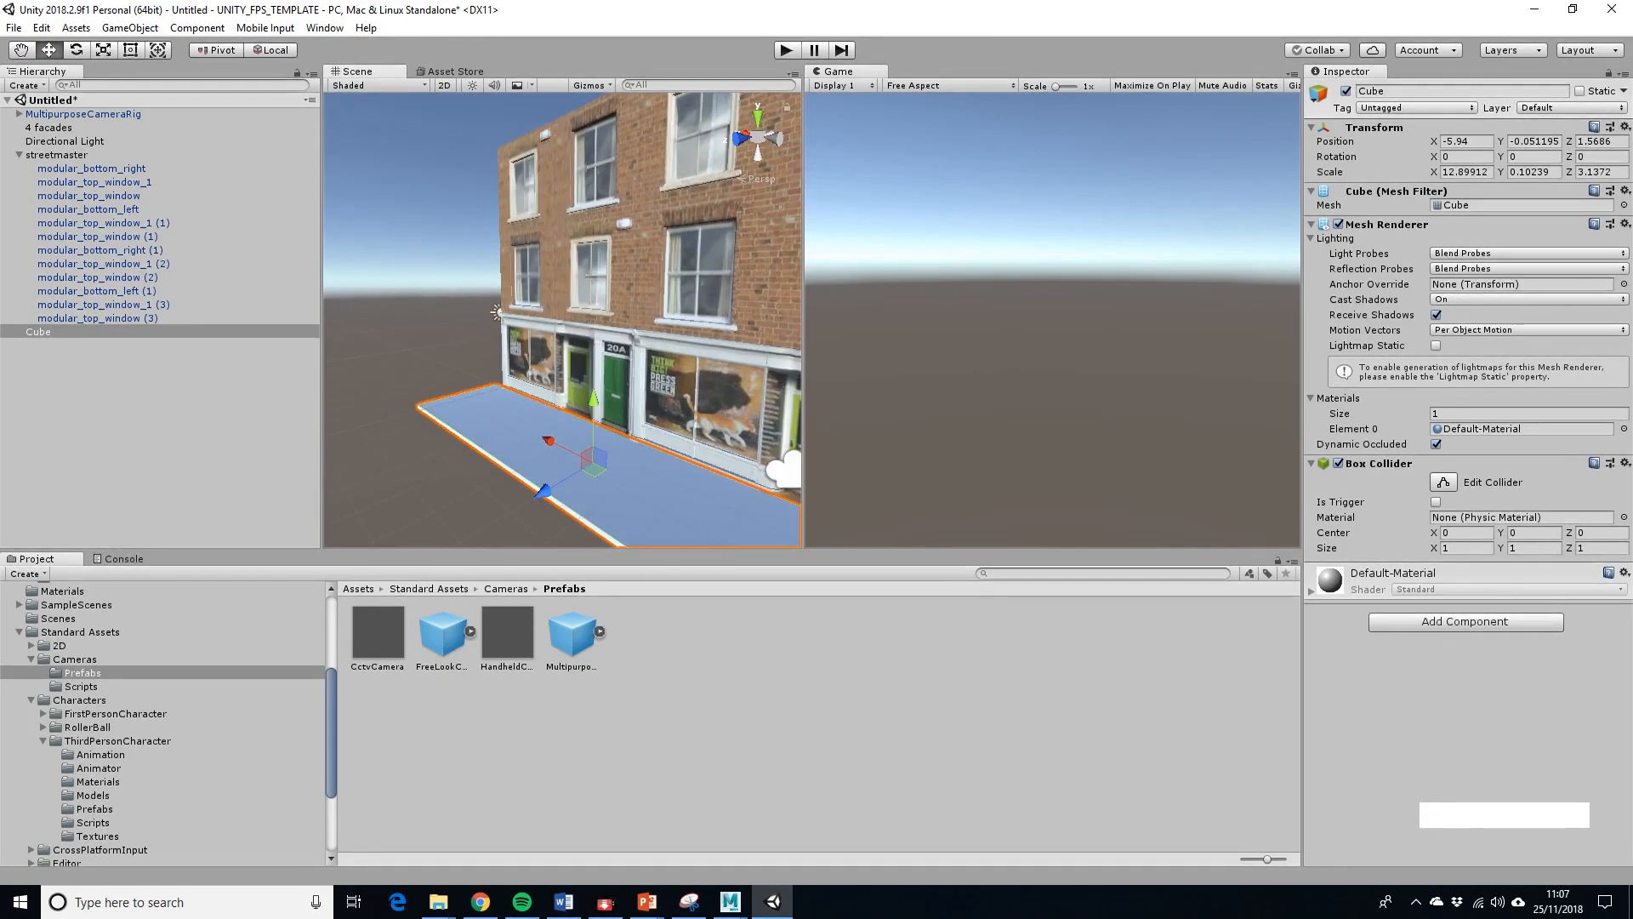
pyautogui.click(439, 901)
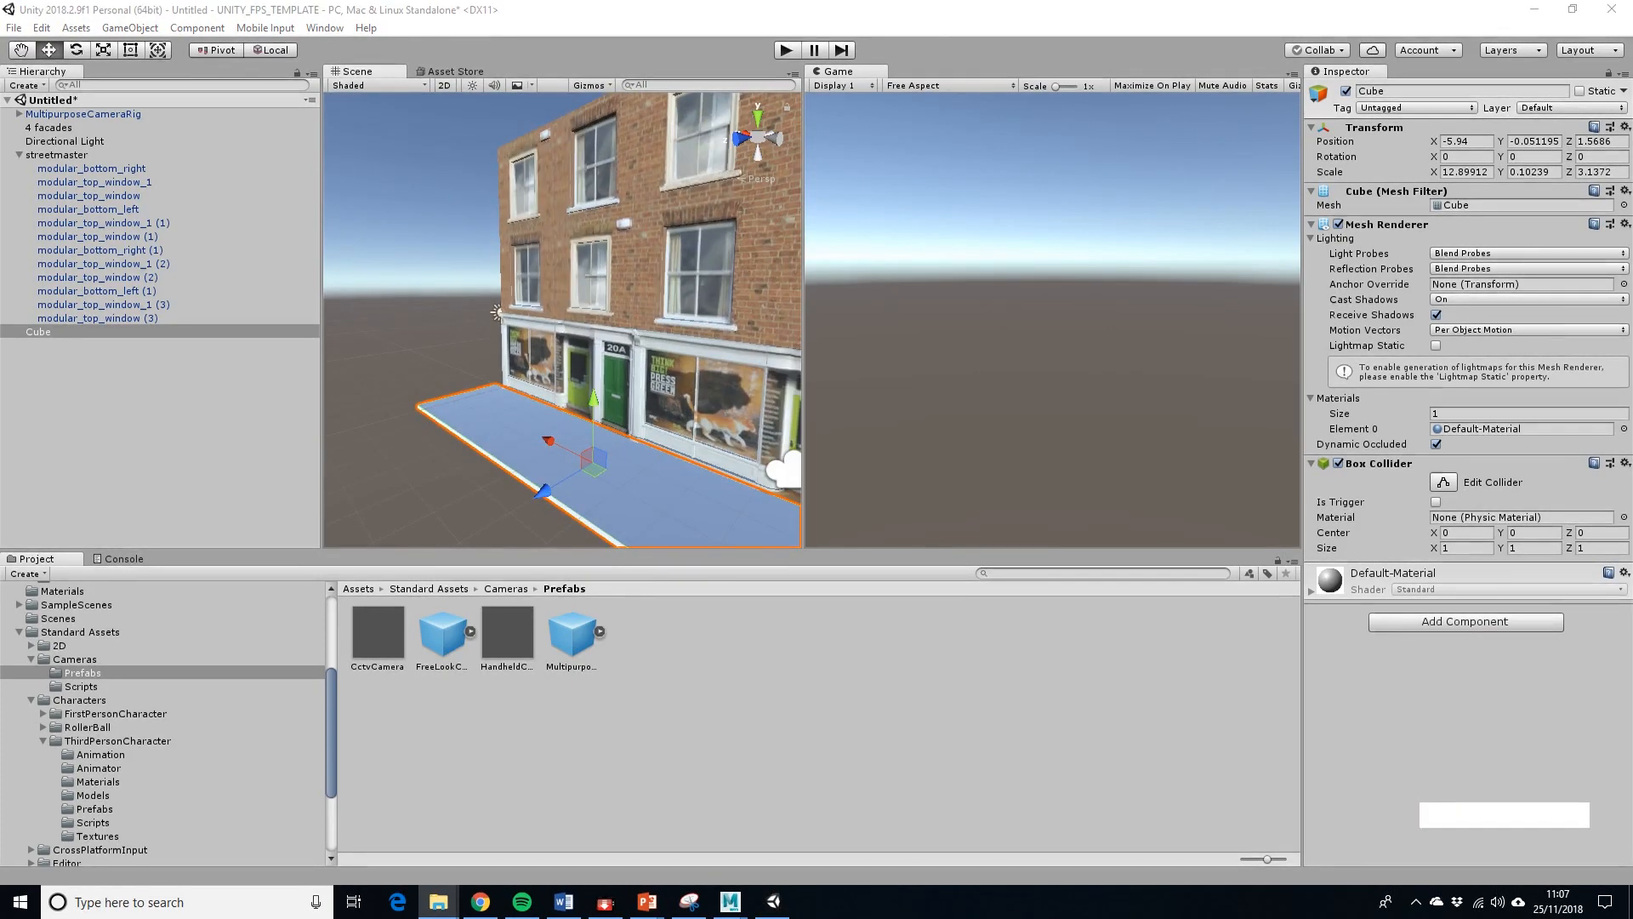
pyautogui.moveTo(995, 0); pyautogui.dragTo(1010, 22)
pyautogui.click(718, 309)
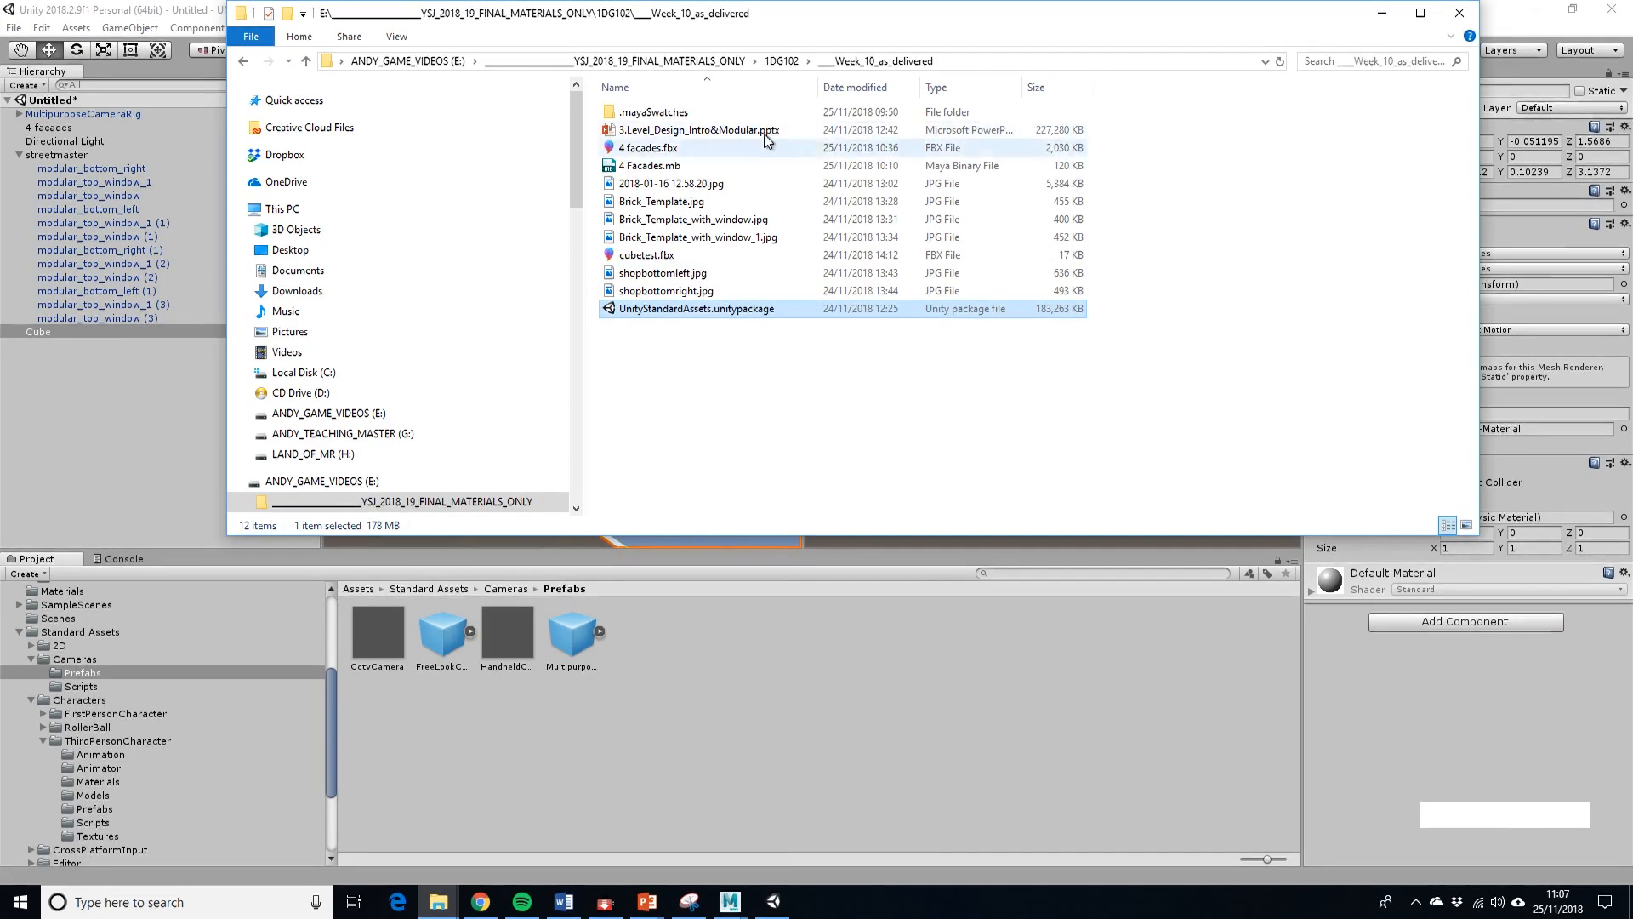
pyautogui.moveTo(775, 20); pyautogui.dragTo(649, 0)
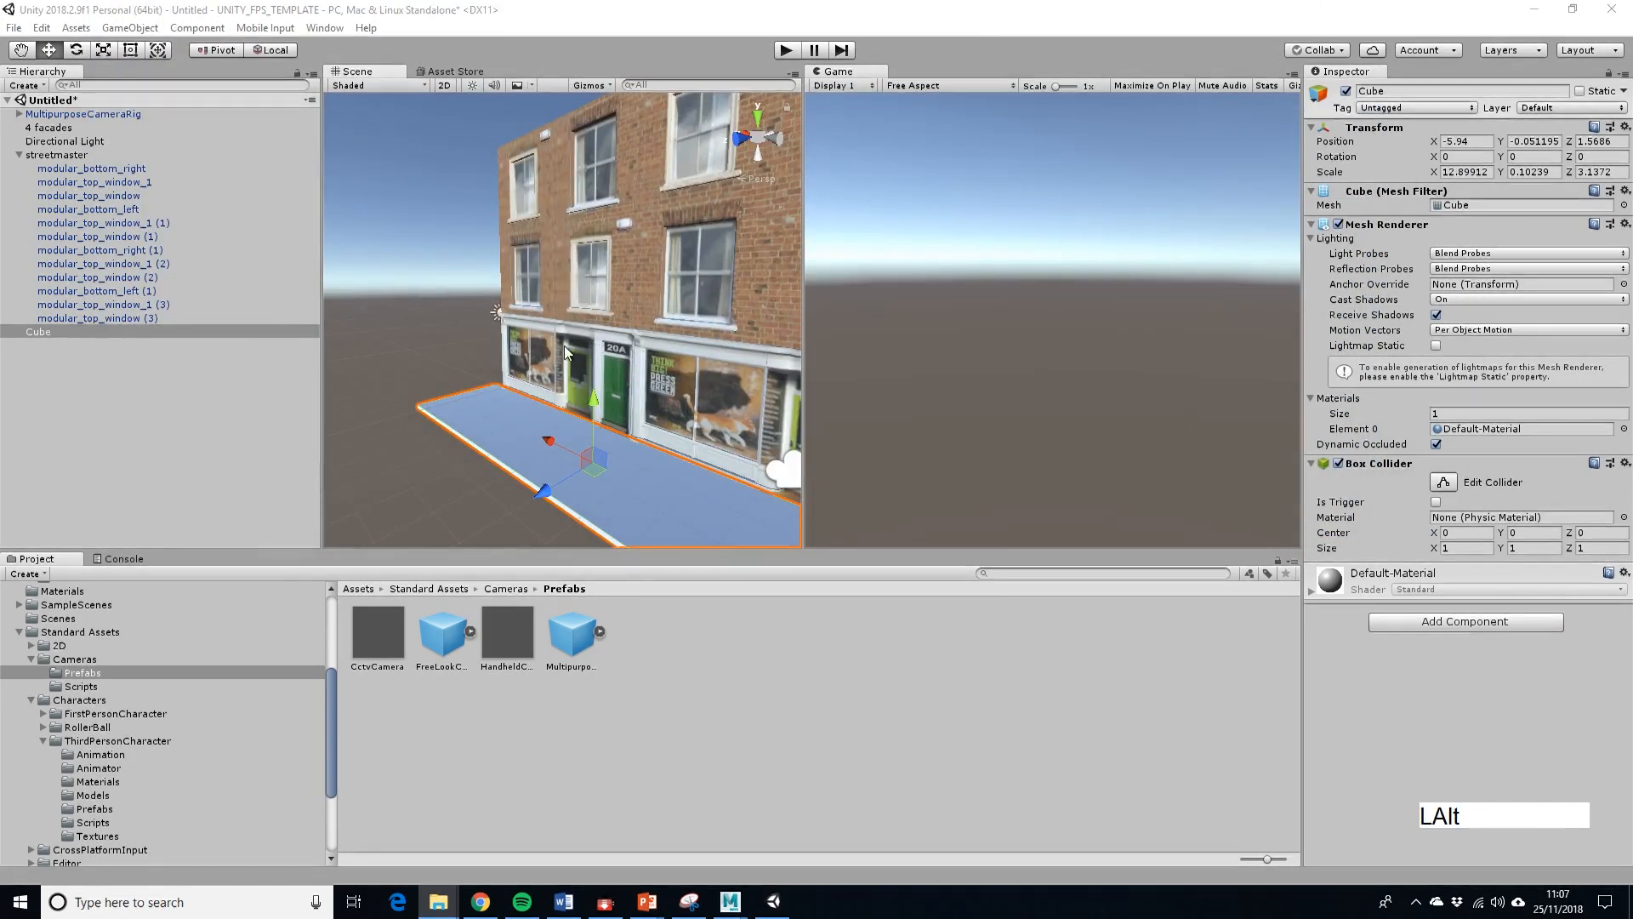
# Place the ThirdPersonController prefab from the Standard Assets ThirdPersonCharacter prefabs on the pavement in front of the shopfronts.
pyautogui.keyDown('alt'); pyautogui.moveTo(566, 351); pyautogui.dragTo(477, 358); pyautogui.keyUp('alt')
pyautogui.keyDown('alt'); pyautogui.moveTo(476, 357); pyautogui.dragTo(127, 527, button='middle'); pyautogui.keyUp('alt')
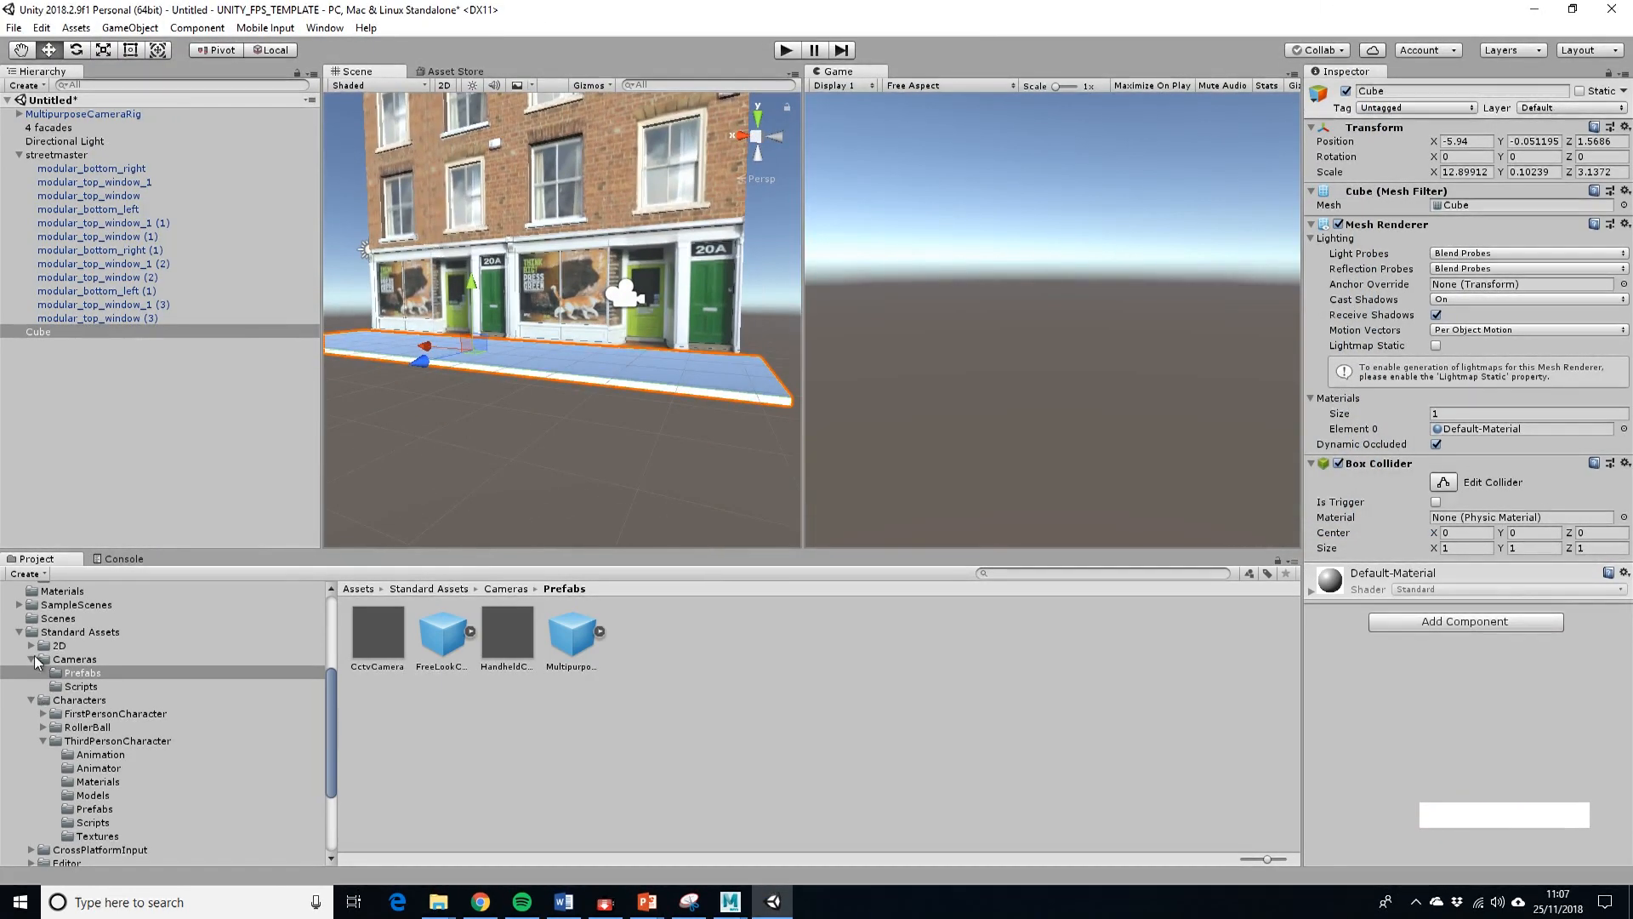
pyautogui.click(19, 632)
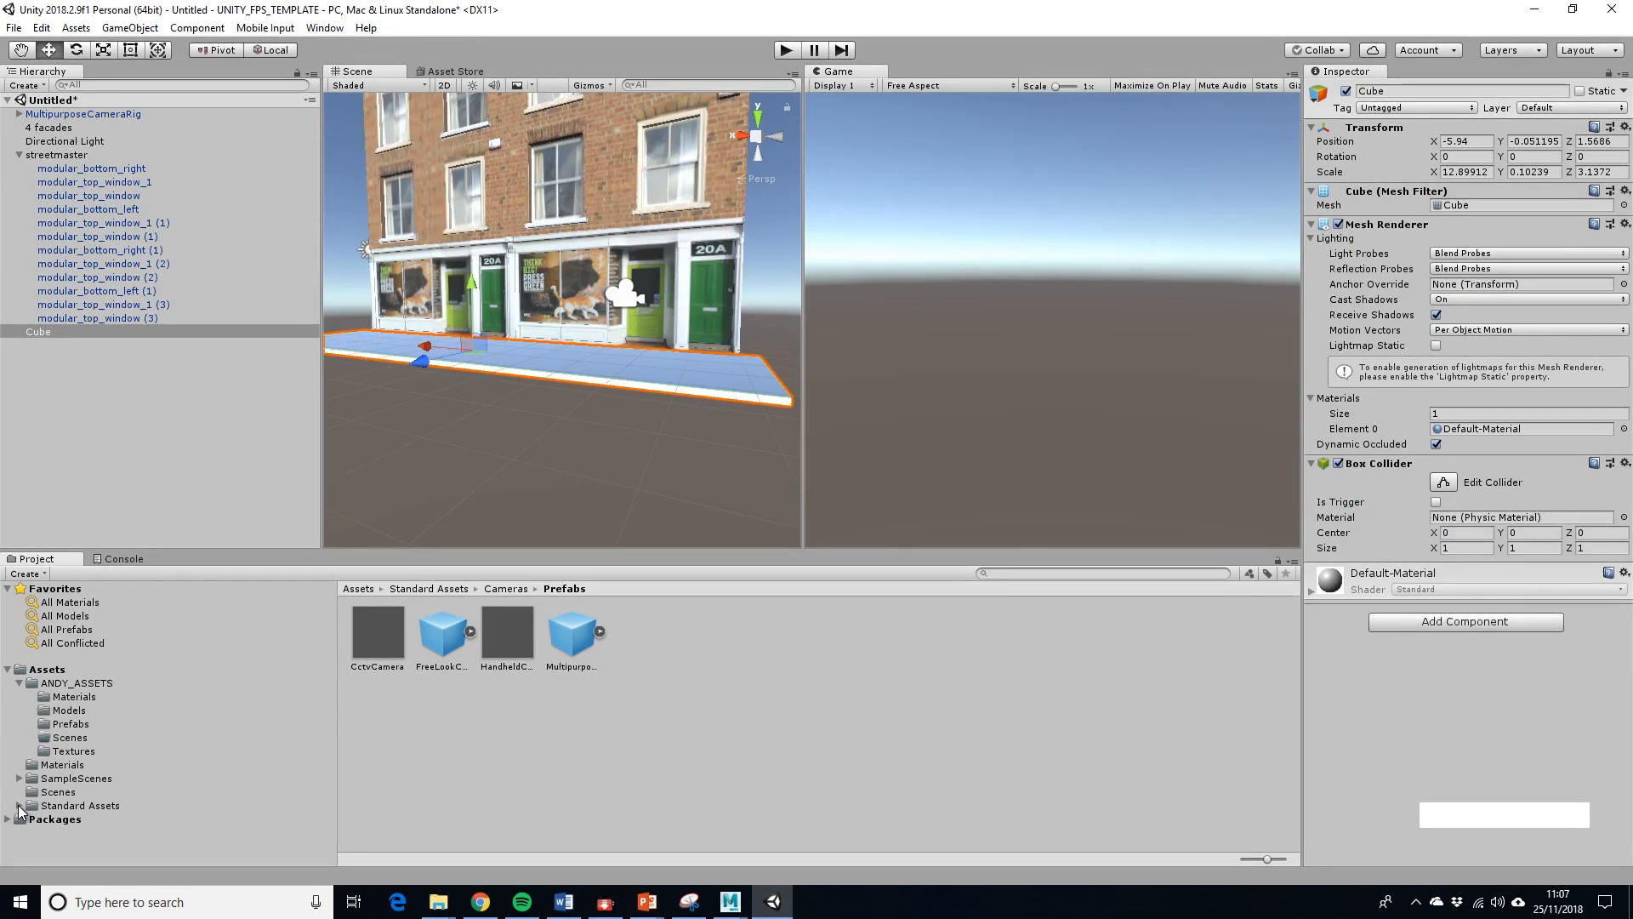
pyautogui.click(19, 806)
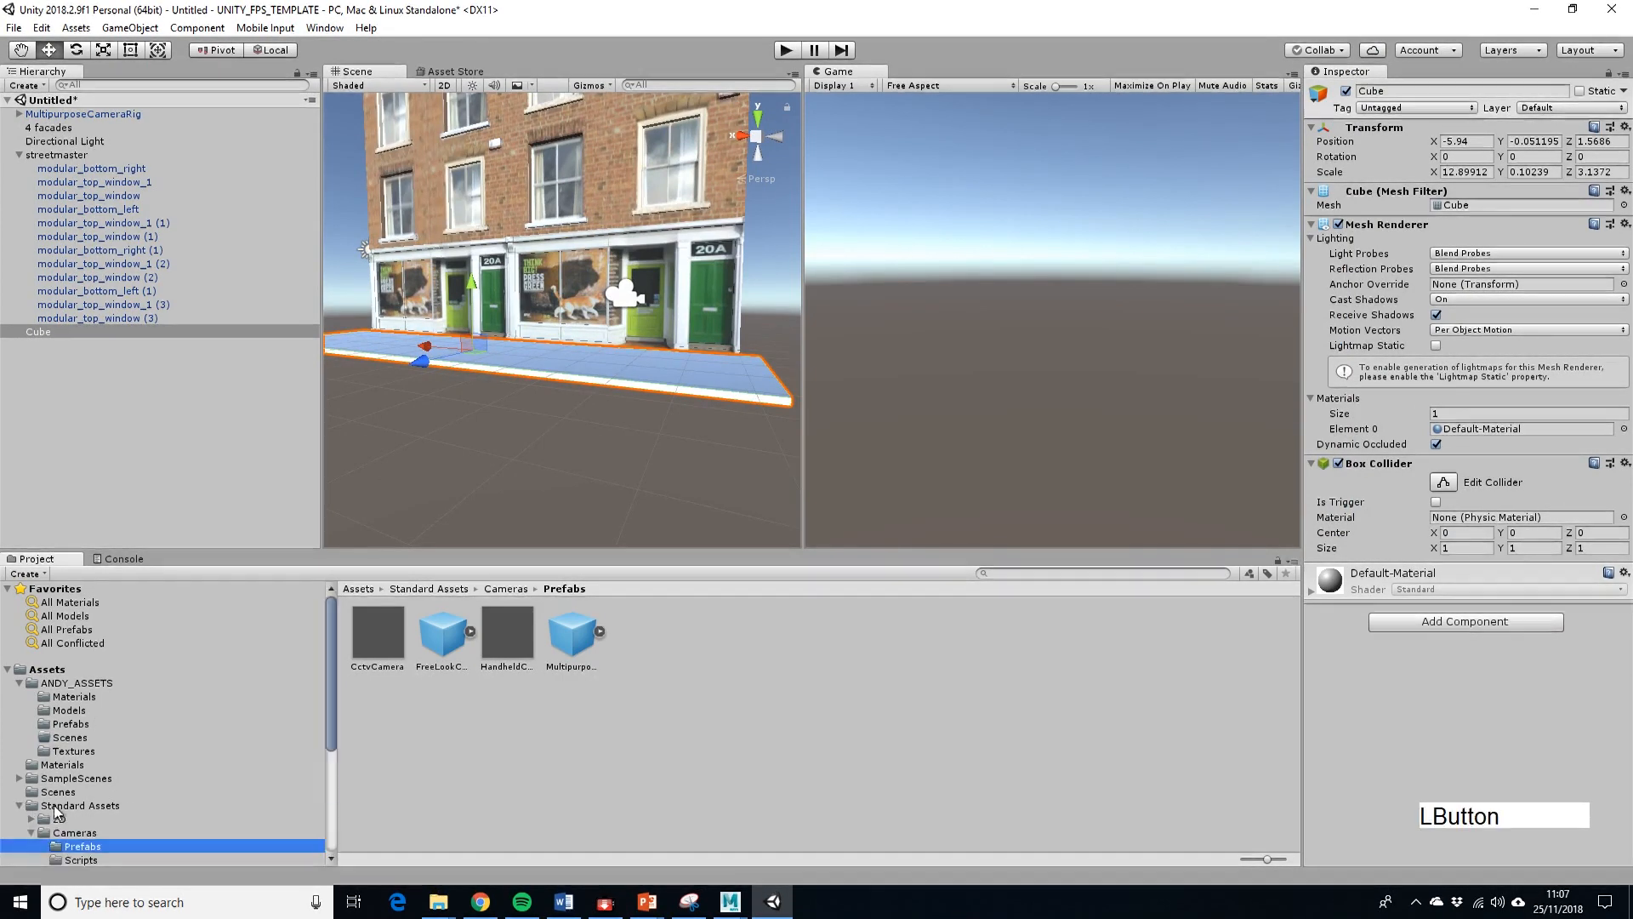
pyautogui.moveTo(331, 713); pyautogui.dragTo(334, 769)
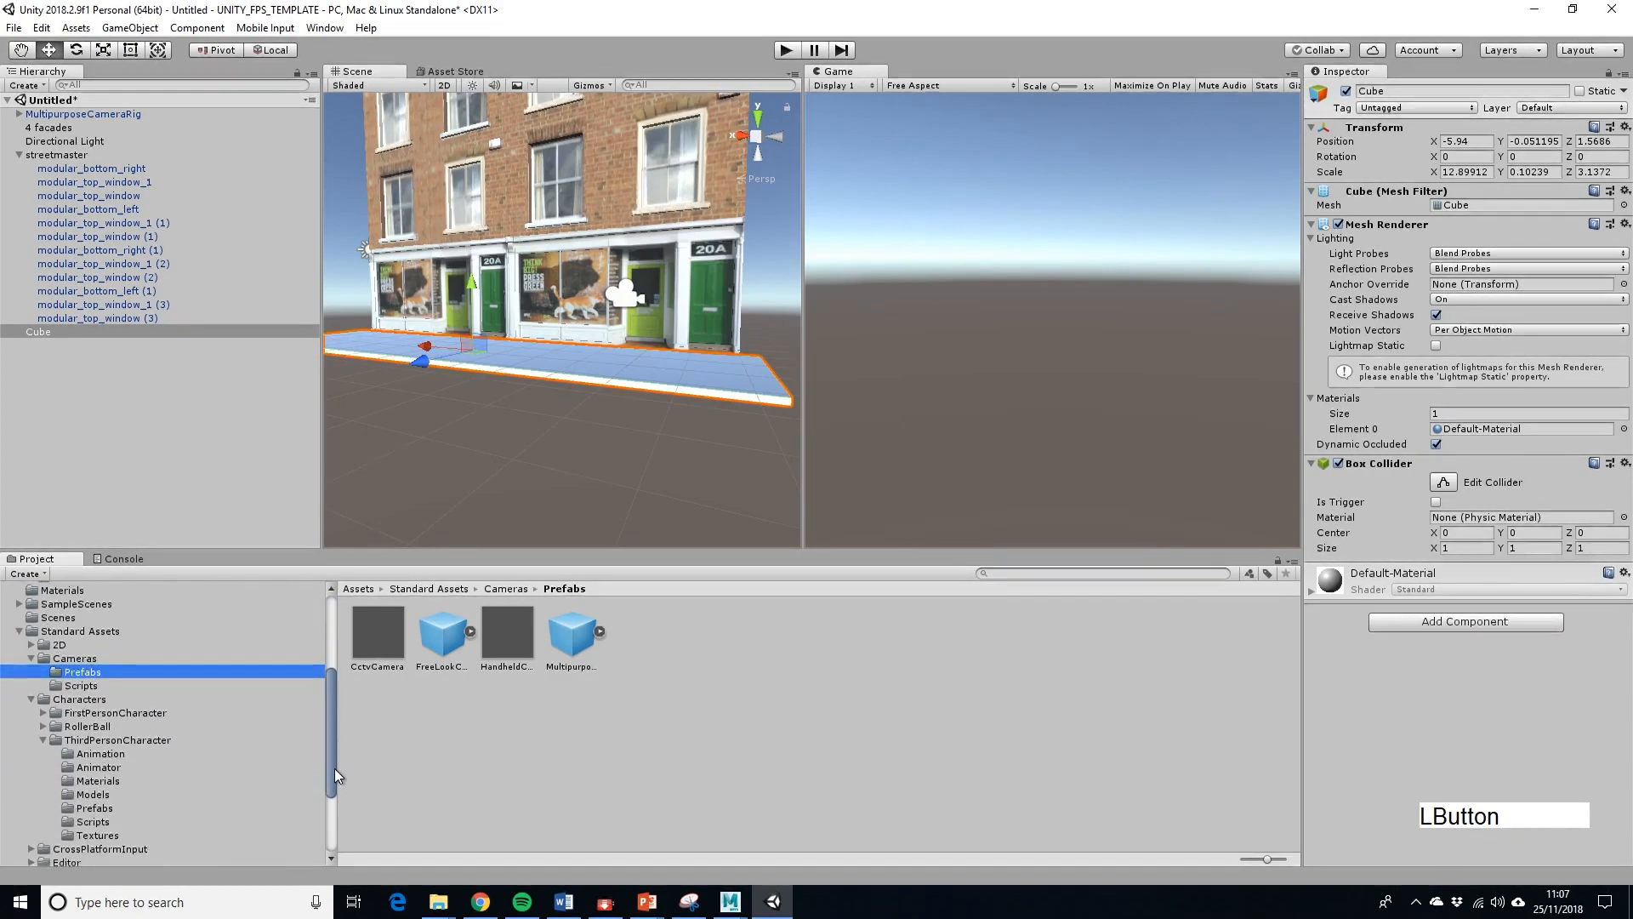
pyautogui.click(91, 739)
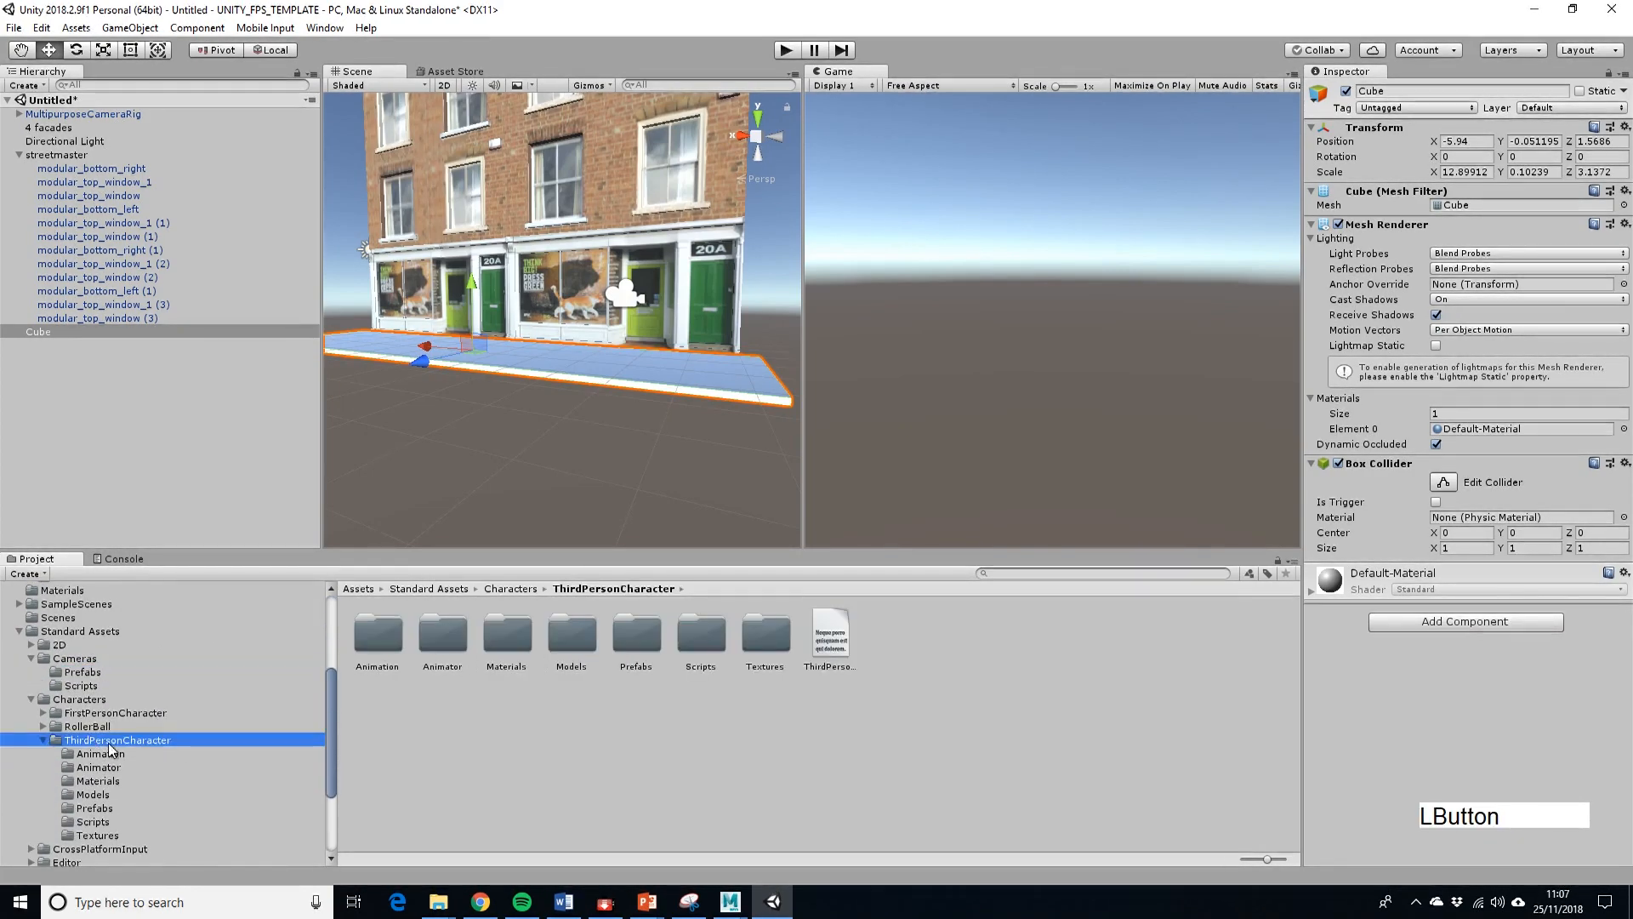
pyautogui.click(94, 808)
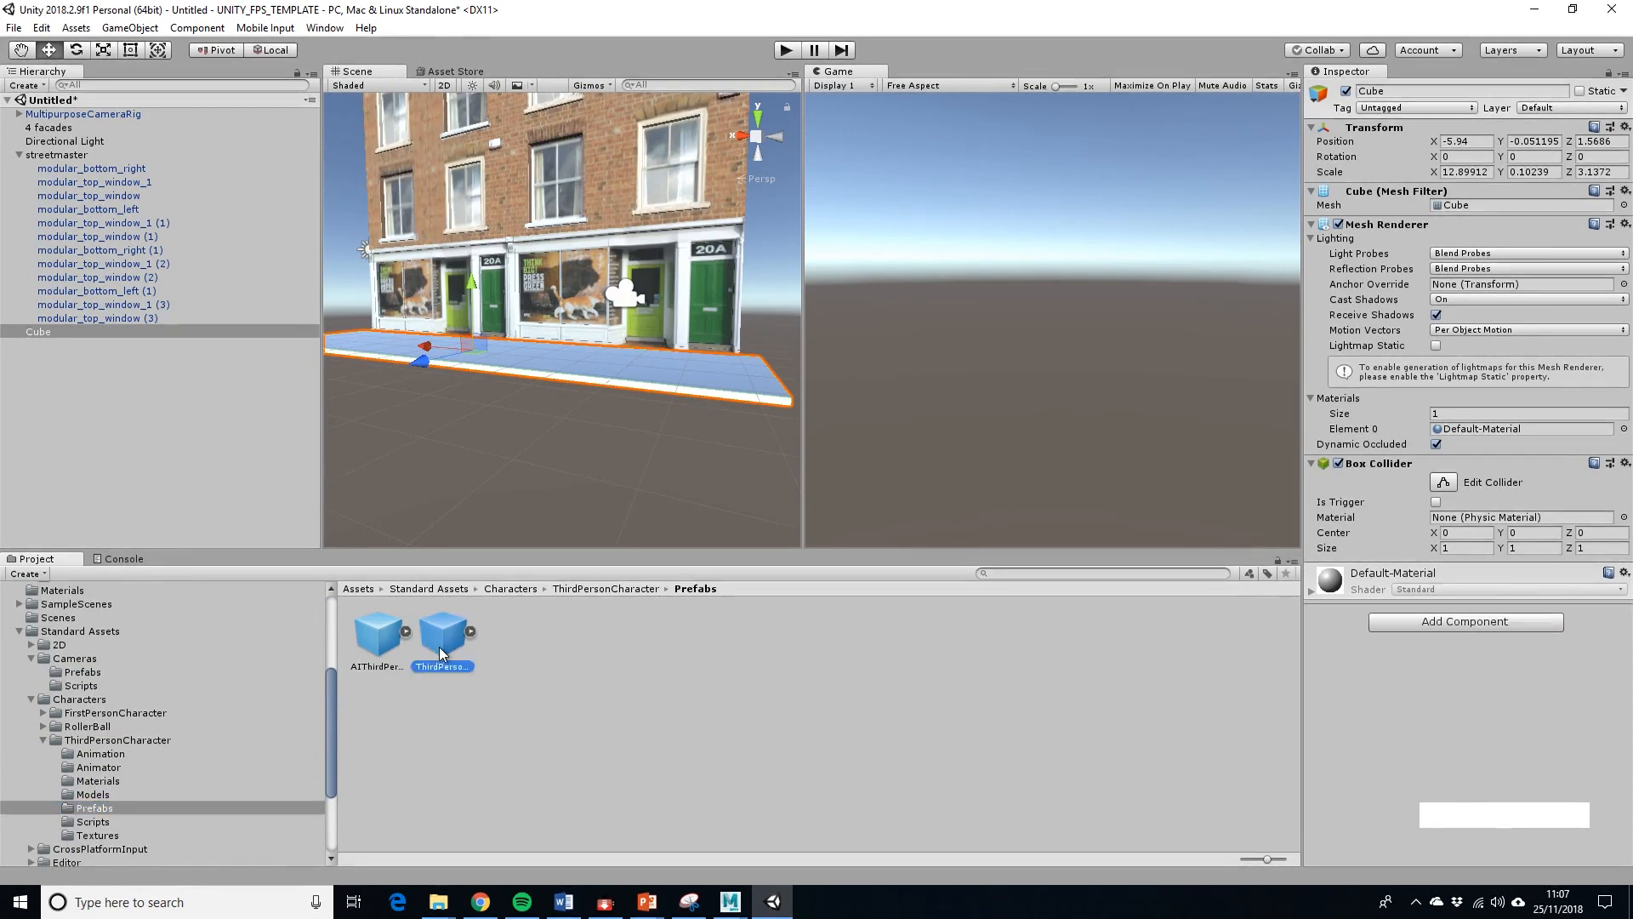
pyautogui.moveTo(439, 647); pyautogui.dragTo(623, 357)
# Rotate the third-person character around Y to about 101° so it faces along the pavement.
pyautogui.keyDown('alt'); pyautogui.moveTo(637, 440); pyautogui.dragTo(582, 510); pyautogui.keyUp('alt')
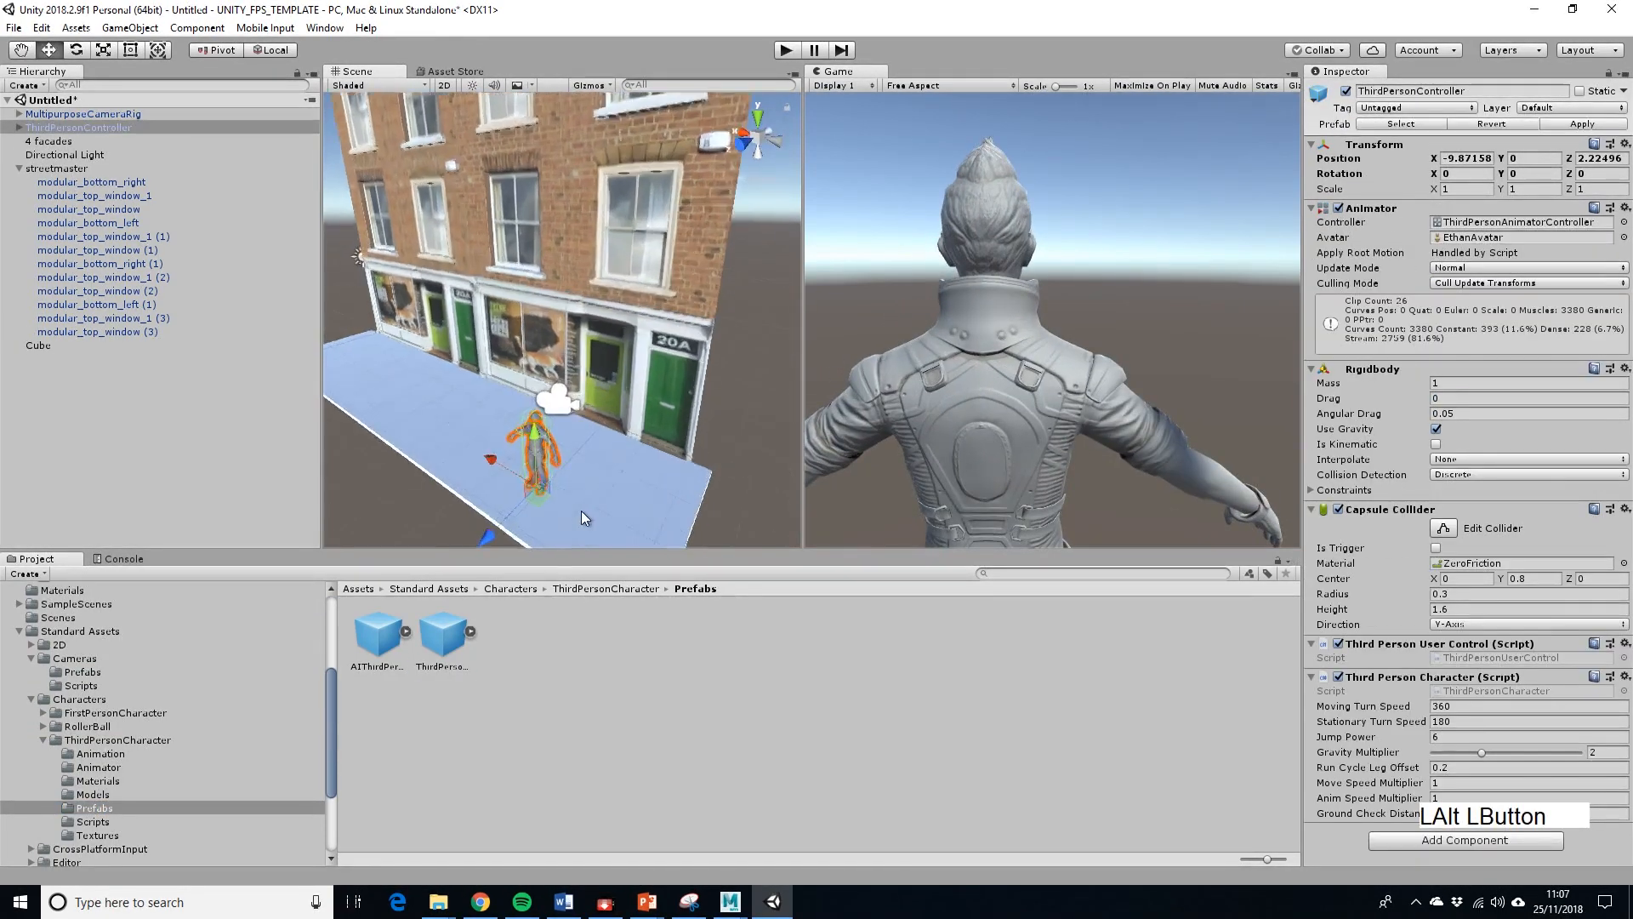
pyautogui.scroll(5, 582, 509)
pyautogui.keyDown('alt'); pyautogui.moveTo(582, 509); pyautogui.dragTo(577, 380, button='middle'); pyautogui.keyUp('alt')
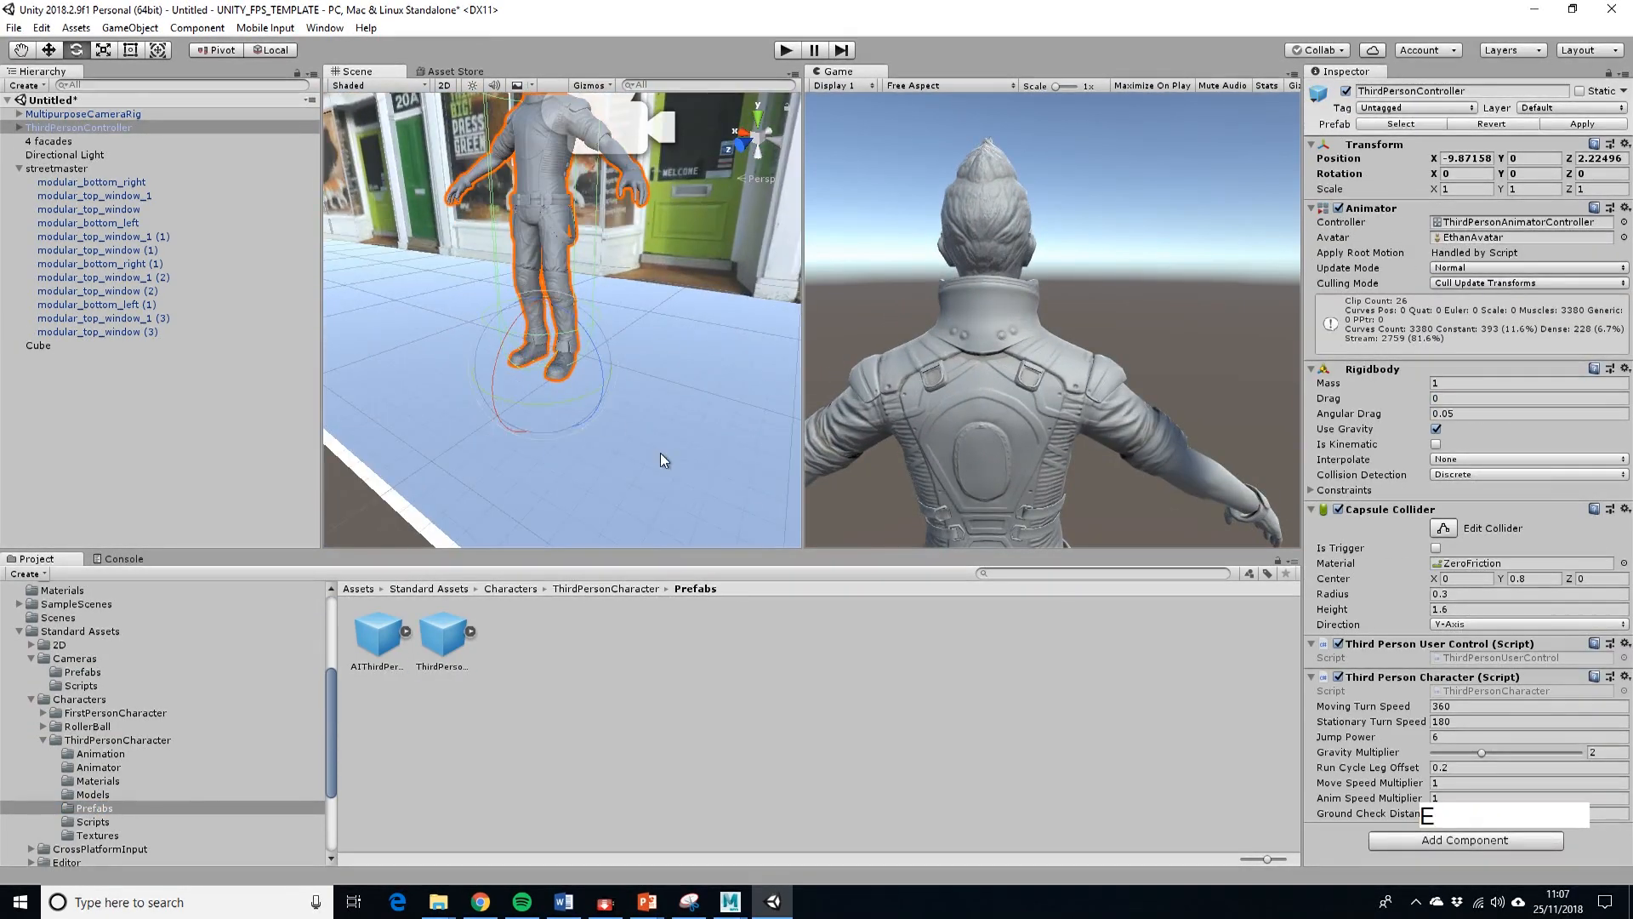
pyautogui.moveTo(570, 398); pyautogui.dragTo(369, 412)
pyautogui.scroll(-6, 472, 406)
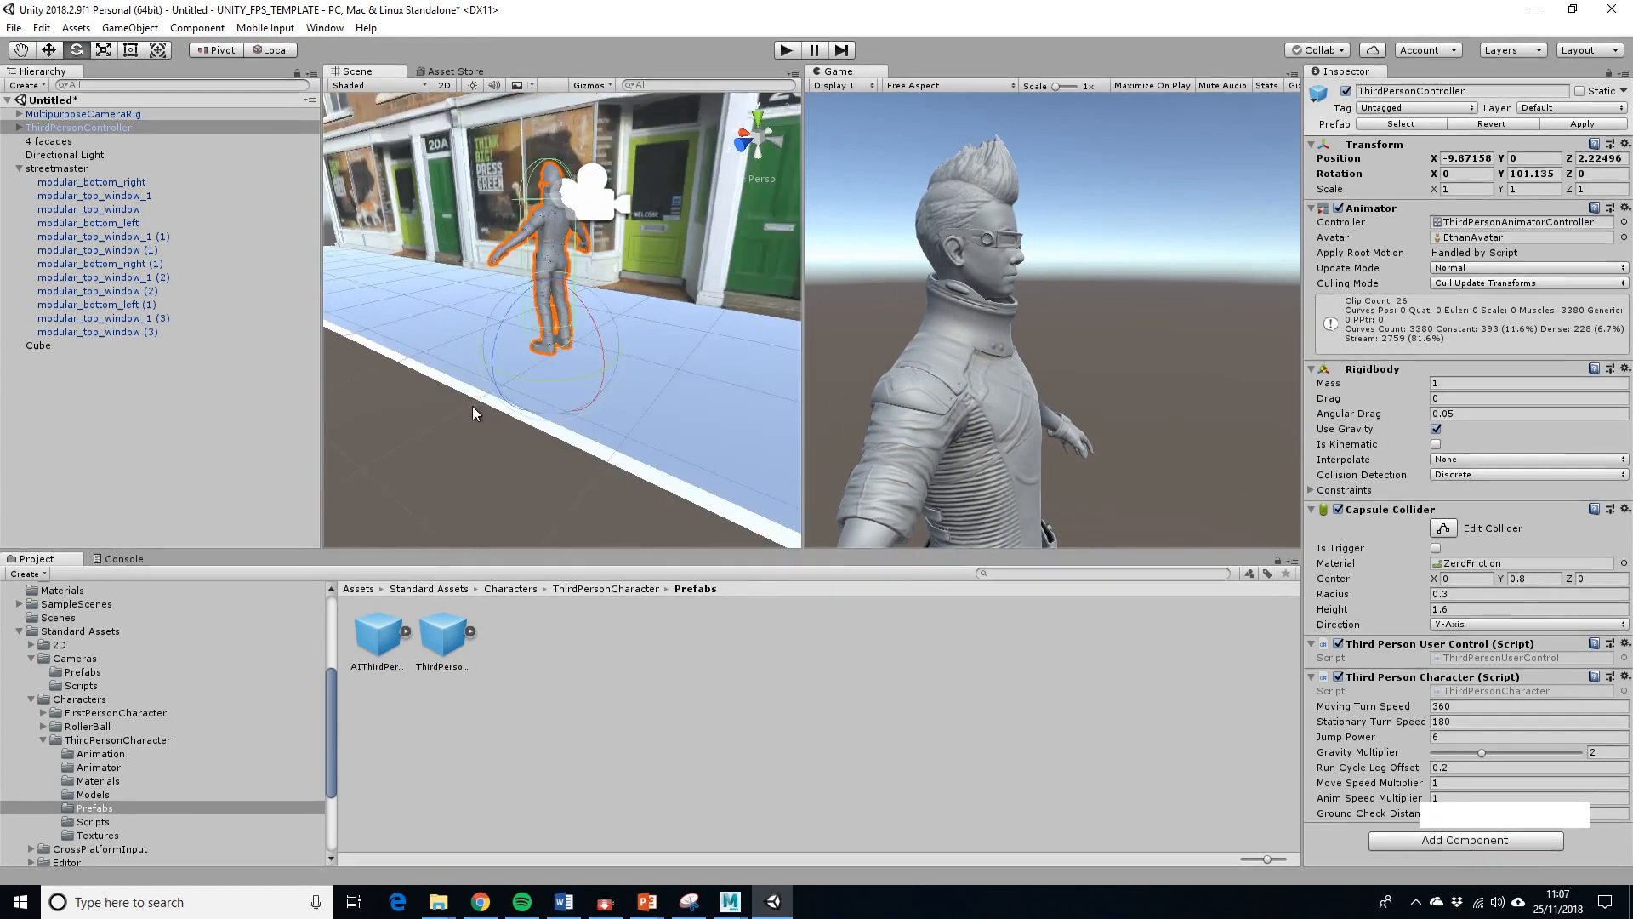
pyautogui.keyDown('alt'); pyautogui.moveTo(475, 410); pyautogui.dragTo(587, 460); pyautogui.keyUp('alt')
# Move the character along the pavement to about X -7.97, Z 1.44 and set its Y rotation to 90.
pyautogui.press('w')
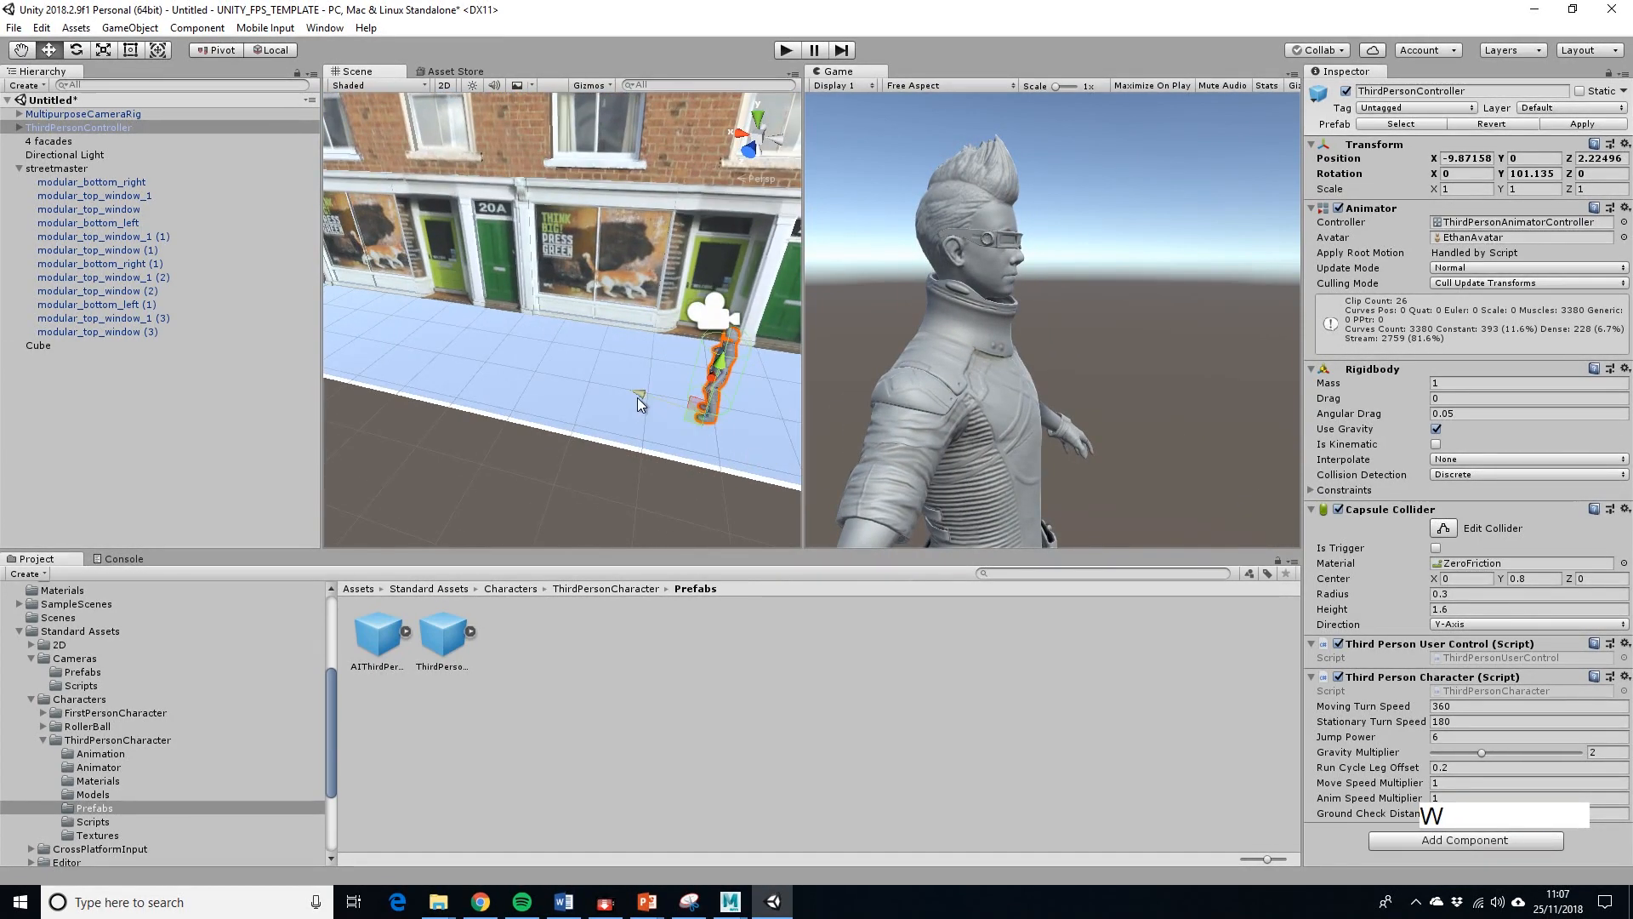
pyautogui.moveTo(637, 397); pyautogui.dragTo(504, 374)
pyautogui.keyDown('alt'); pyautogui.moveTo(655, 426); pyautogui.dragTo(533, 339); pyautogui.keyUp('alt')
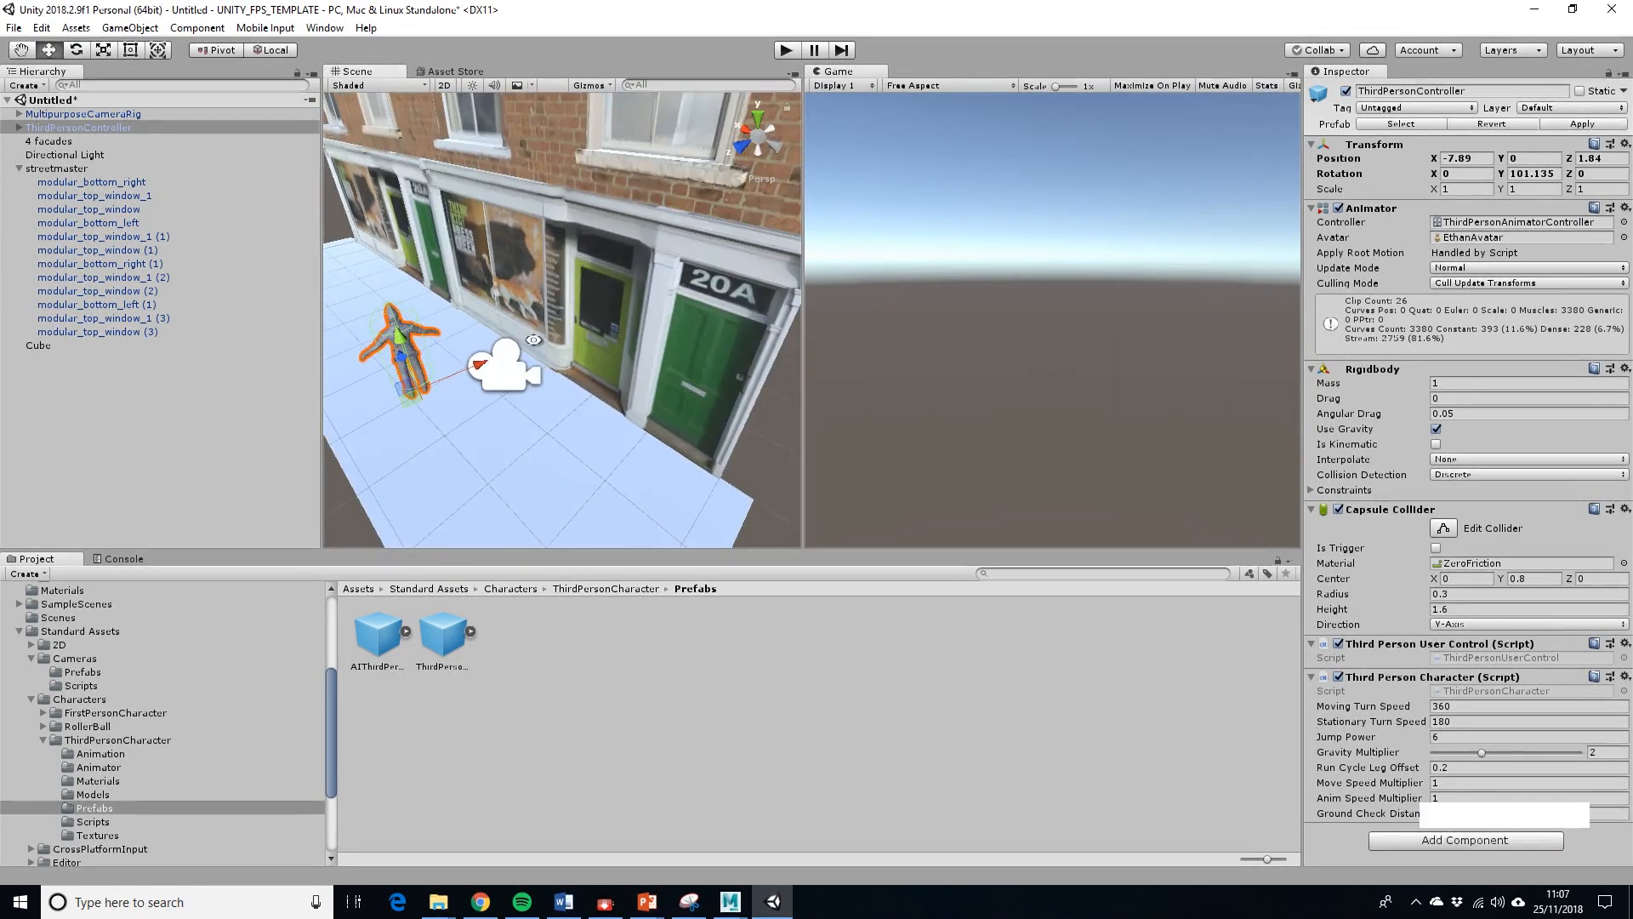
pyautogui.keyDown('alt'); pyautogui.moveTo(534, 339); pyautogui.dragTo(555, 346, button='middle'); pyautogui.keyUp('alt')
pyautogui.moveTo(555, 345); pyautogui.dragTo(568, 344)
pyautogui.keyDown('alt'); pyautogui.moveTo(568, 343); pyautogui.dragTo(648, 350); pyautogui.keyUp('alt')
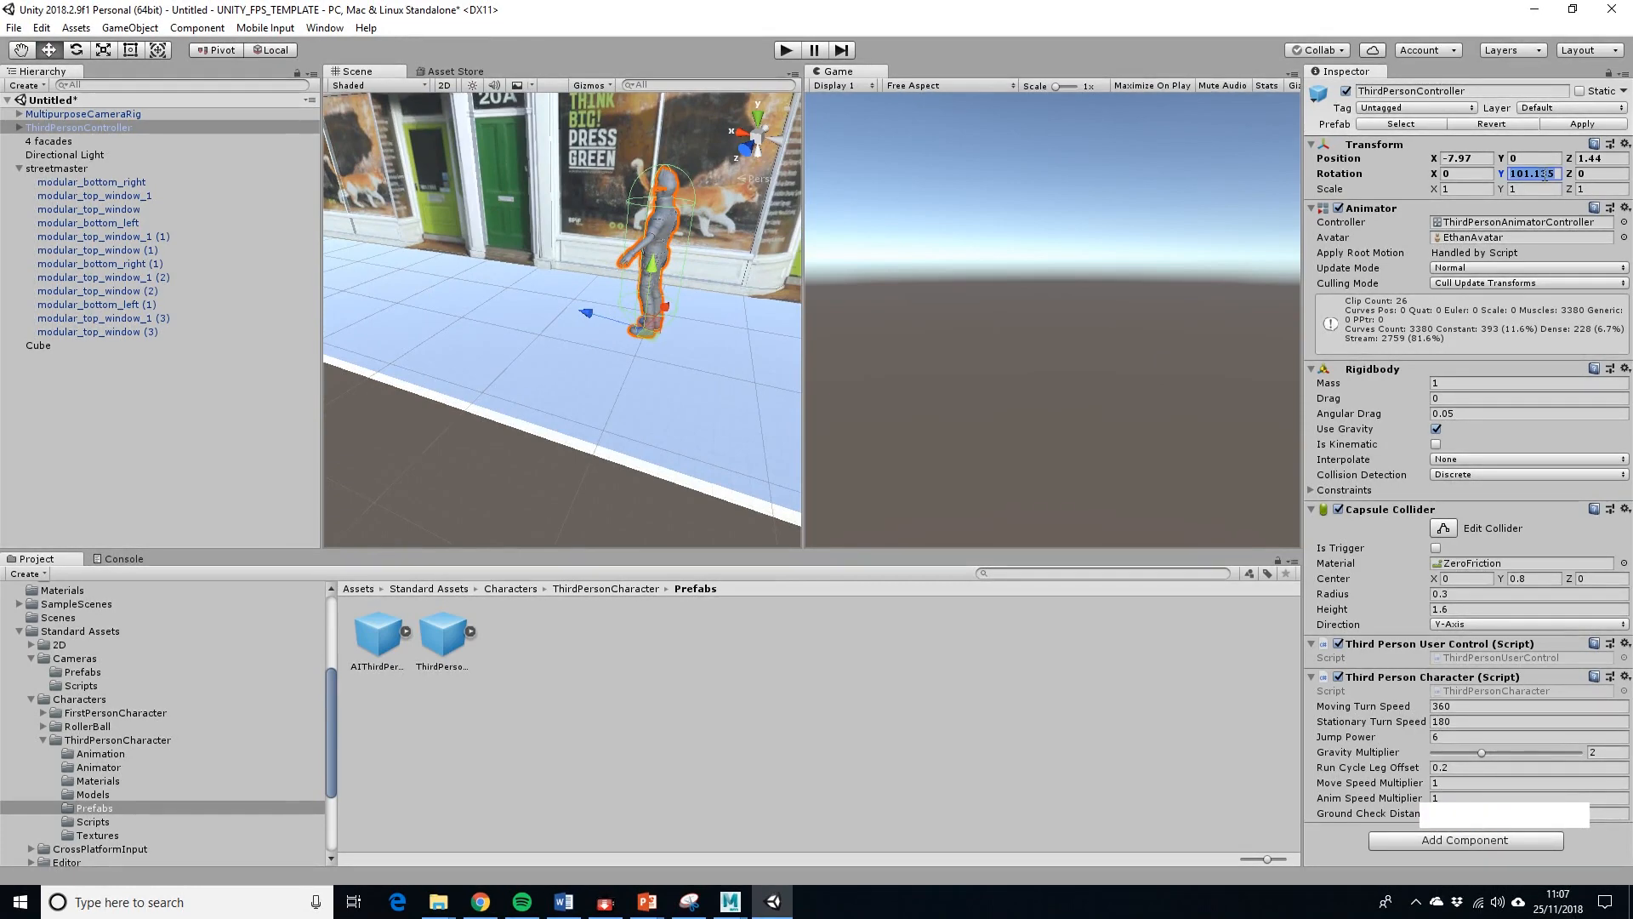
pyautogui.write('90')
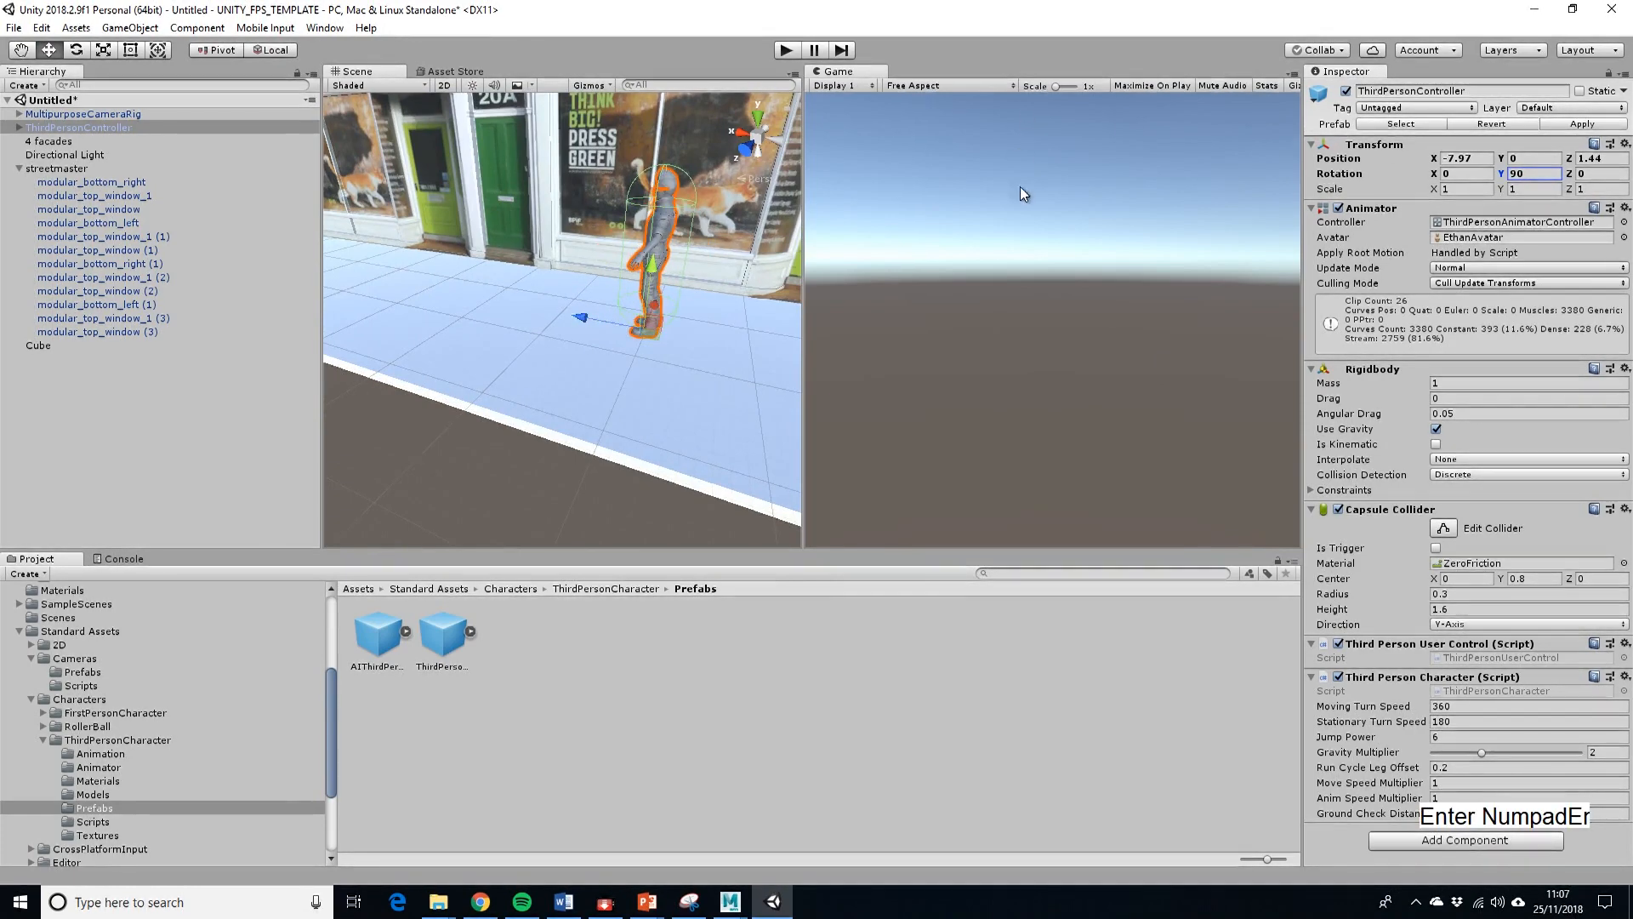
# Reposition the character in front of the shop window at about X -8.30, Z 1.74.
pyautogui.keyDown('alt'); pyautogui.moveTo(725, 348); pyautogui.dragTo(650, 316); pyautogui.keyUp('alt')
pyautogui.click(549, 340)
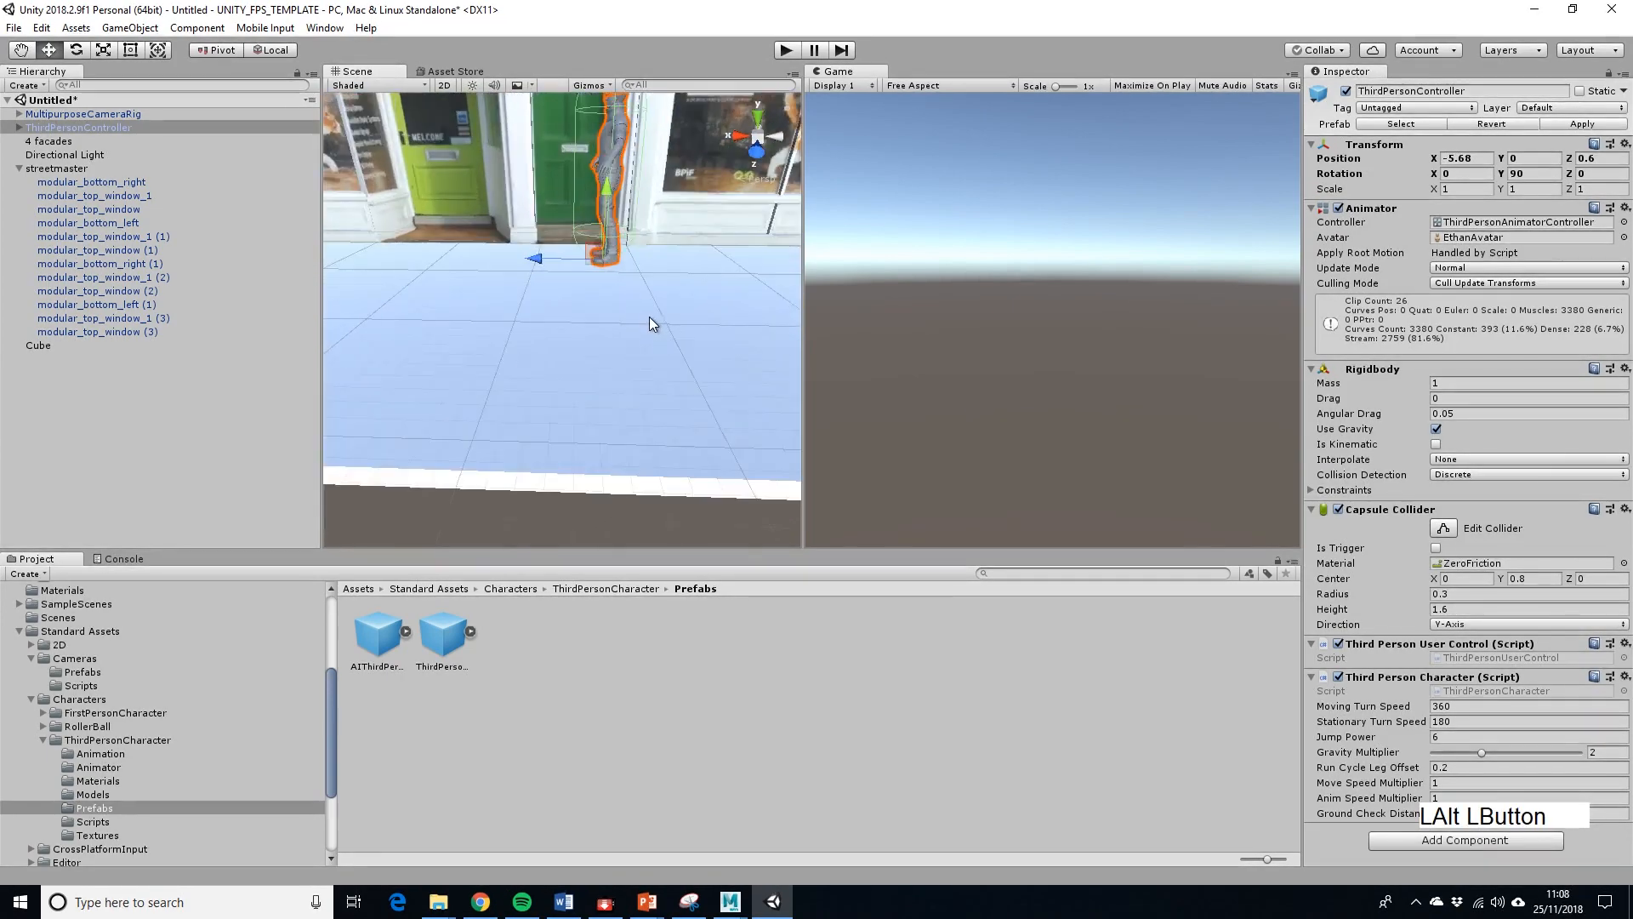
pyautogui.keyDown('alt'); pyautogui.moveTo(650, 316); pyautogui.dragTo(615, 393, button='middle'); pyautogui.keyUp('alt')
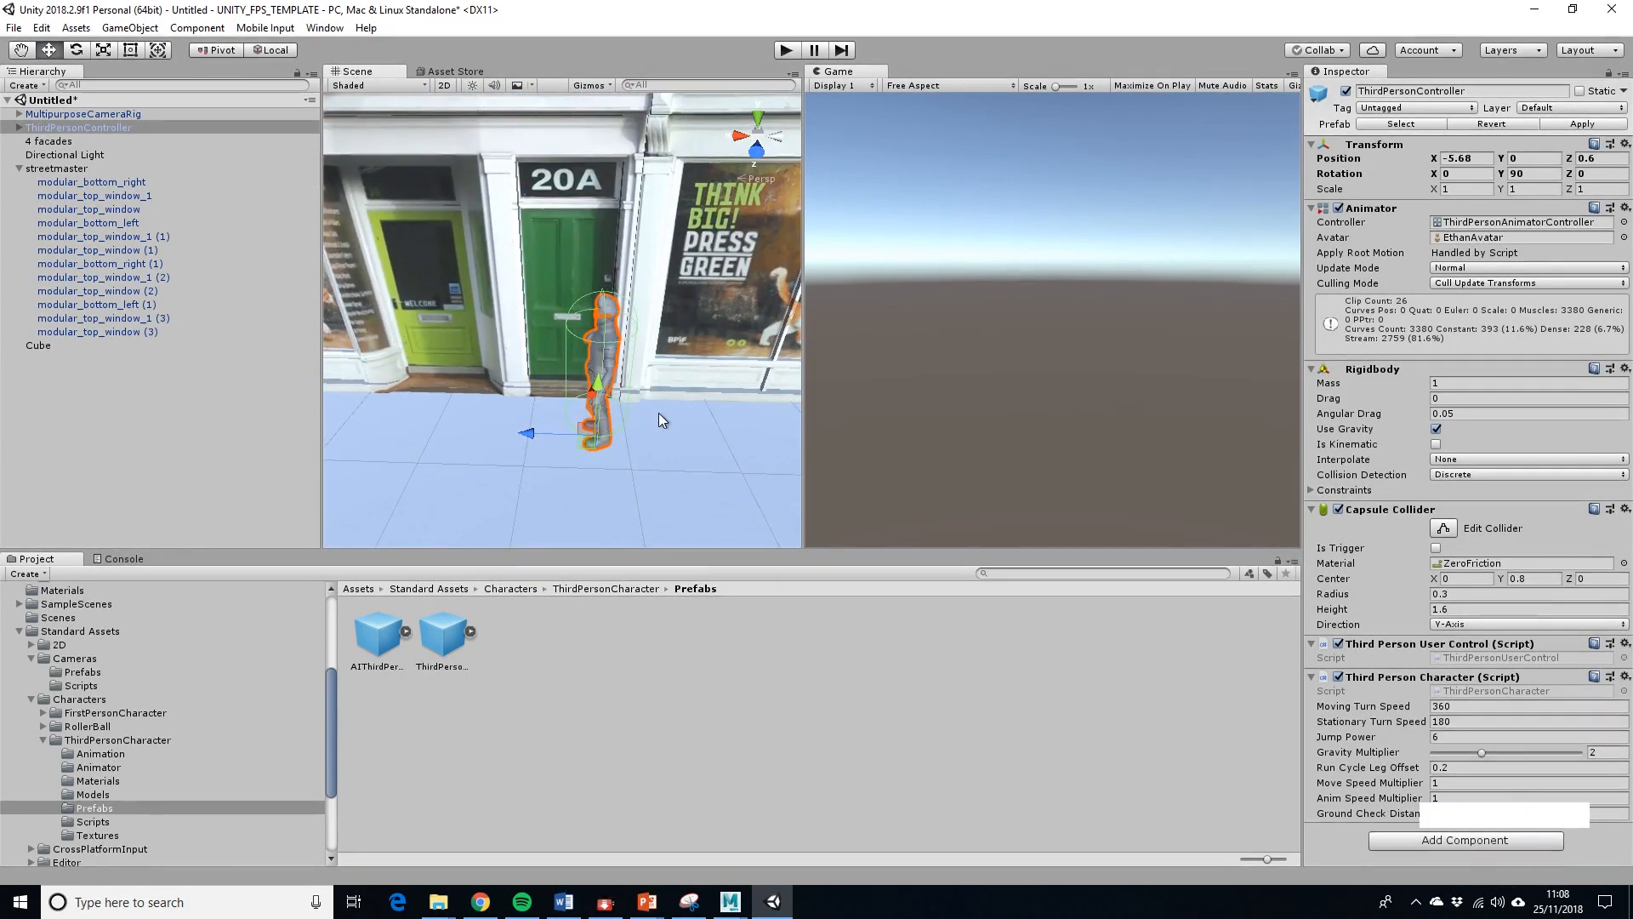
pyautogui.keyDown('alt'); pyautogui.moveTo(658, 412); pyautogui.dragTo(515, 375); pyautogui.keyUp('alt')
pyautogui.keyDown('alt'); pyautogui.moveTo(514, 374); pyautogui.dragTo(499, 346, button='middle'); pyautogui.keyUp('alt')
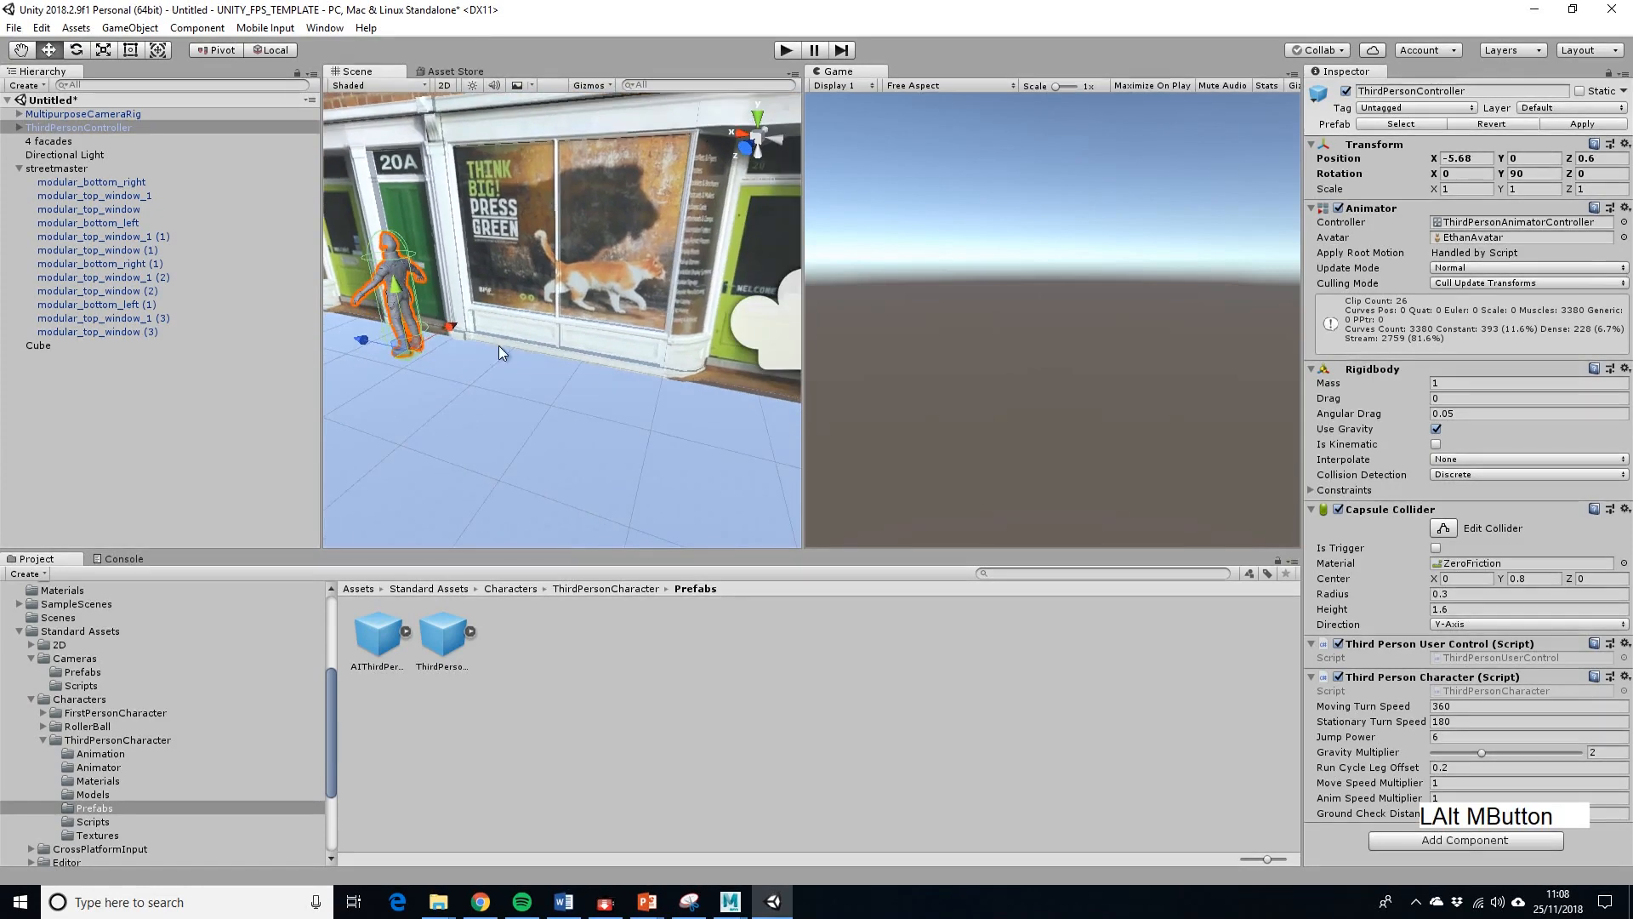
pyautogui.moveTo(364, 341); pyautogui.dragTo(500, 406)
pyautogui.scroll(-5, 597, 381)
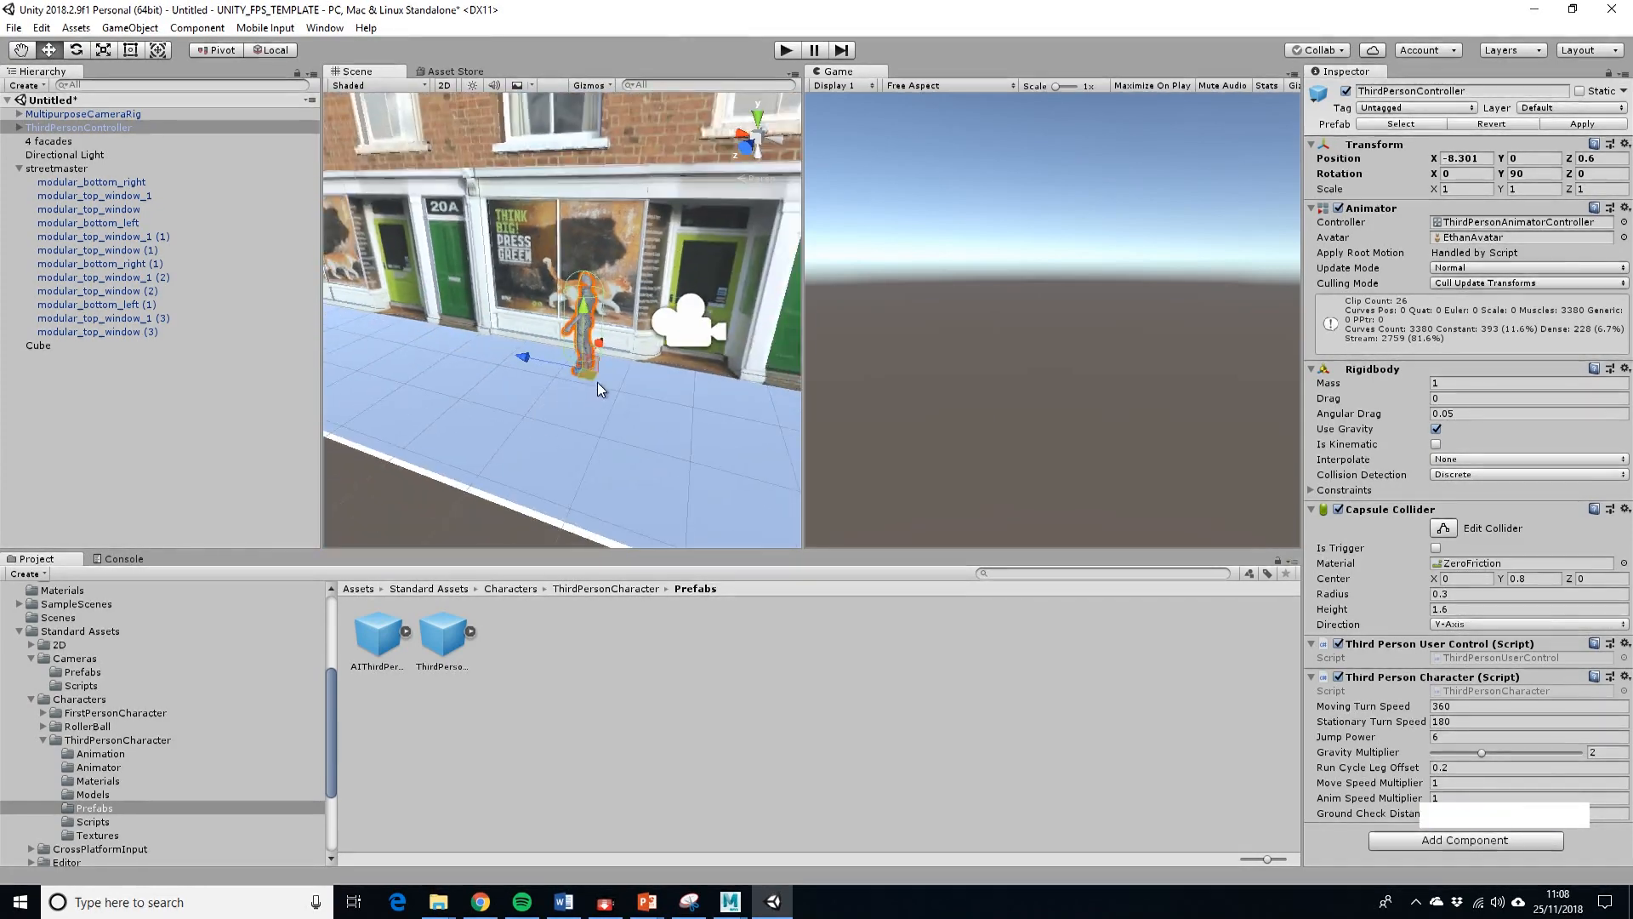
pyautogui.moveTo(599, 353); pyautogui.dragTo(696, 426)
pyautogui.keyDown('alt'); pyautogui.moveTo(696, 426); pyautogui.dragTo(711, 496, button='middle'); pyautogui.keyUp('alt')
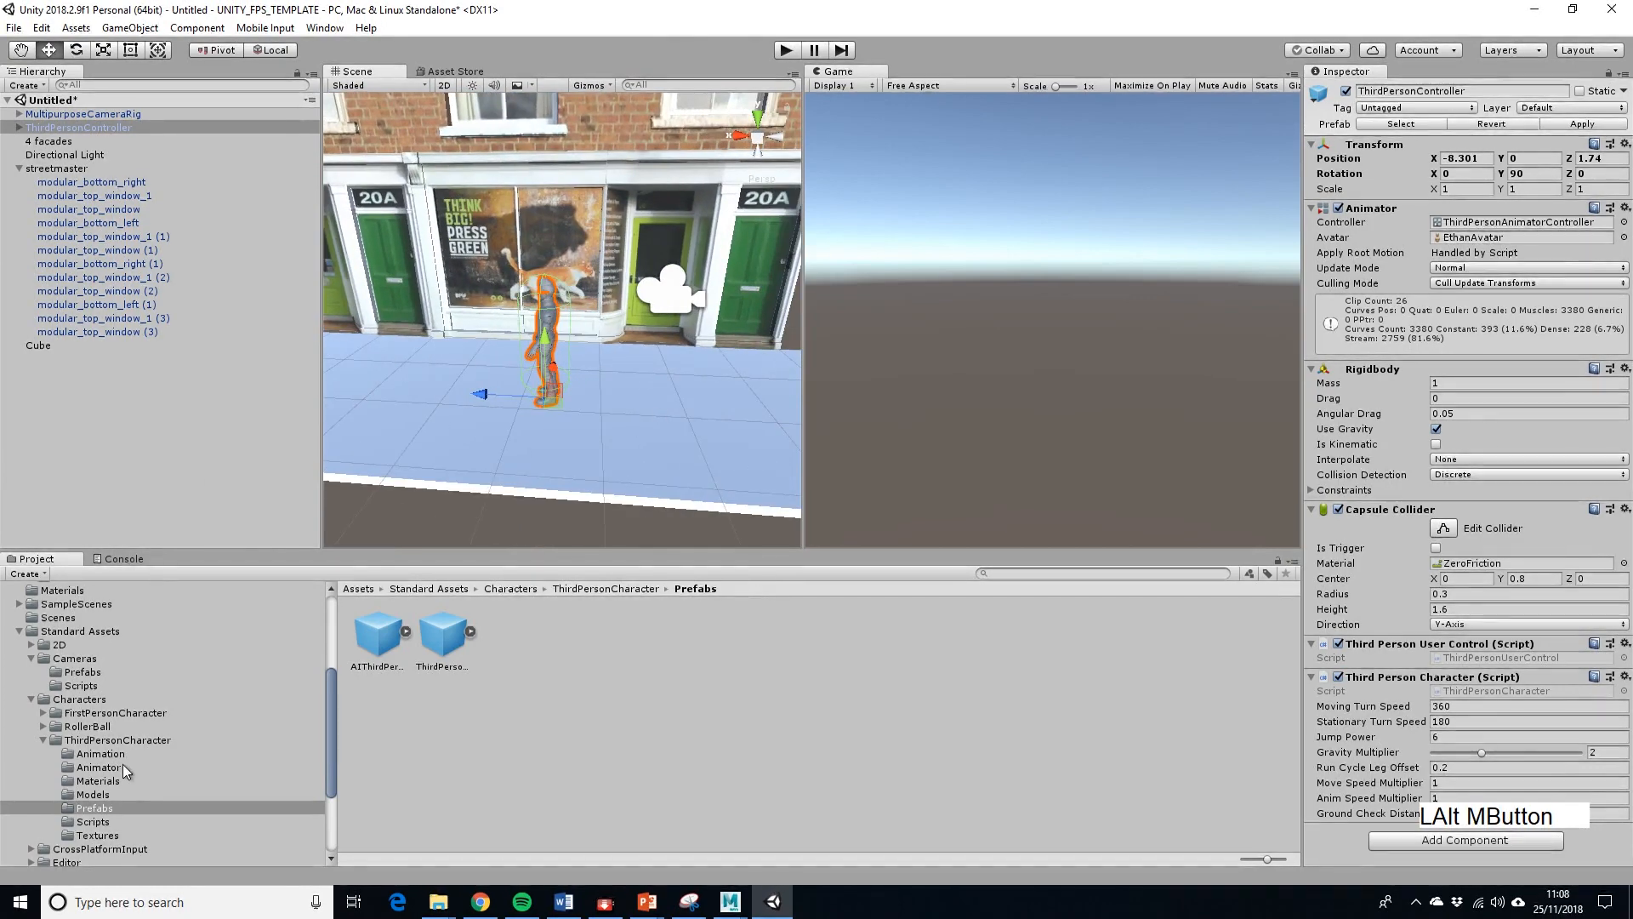
# Replace the scene's MultipurposeCameraRig with a fresh instance from the Standard Assets Cameras prefabs, placed on the pavement near the character.
pyautogui.click(94, 114)
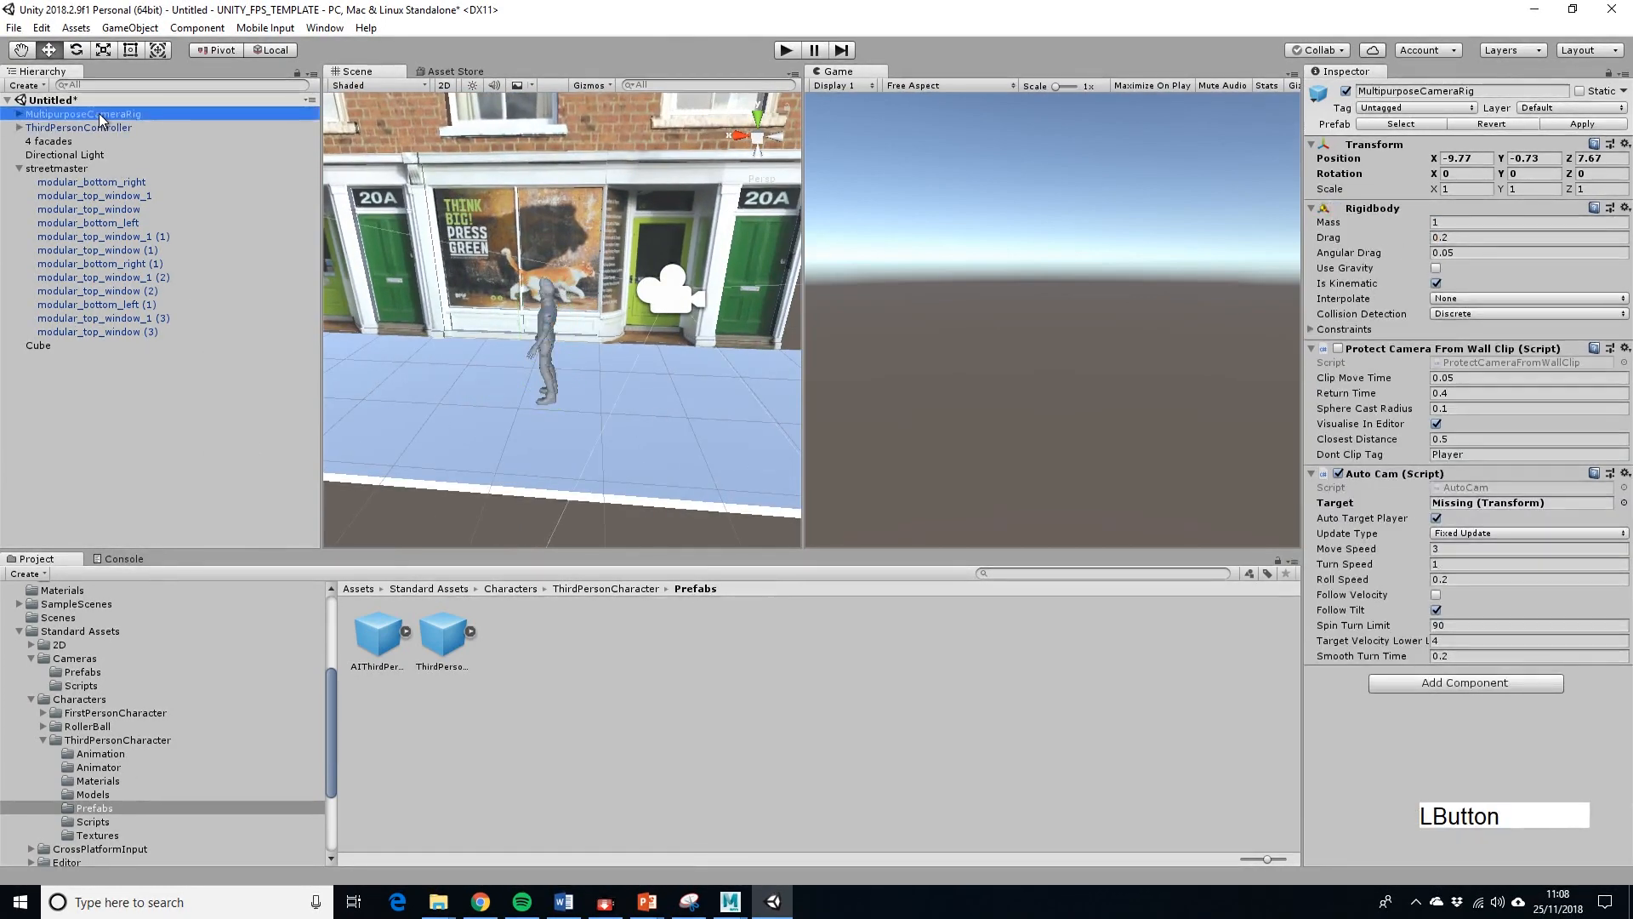
pyautogui.press('Delete')
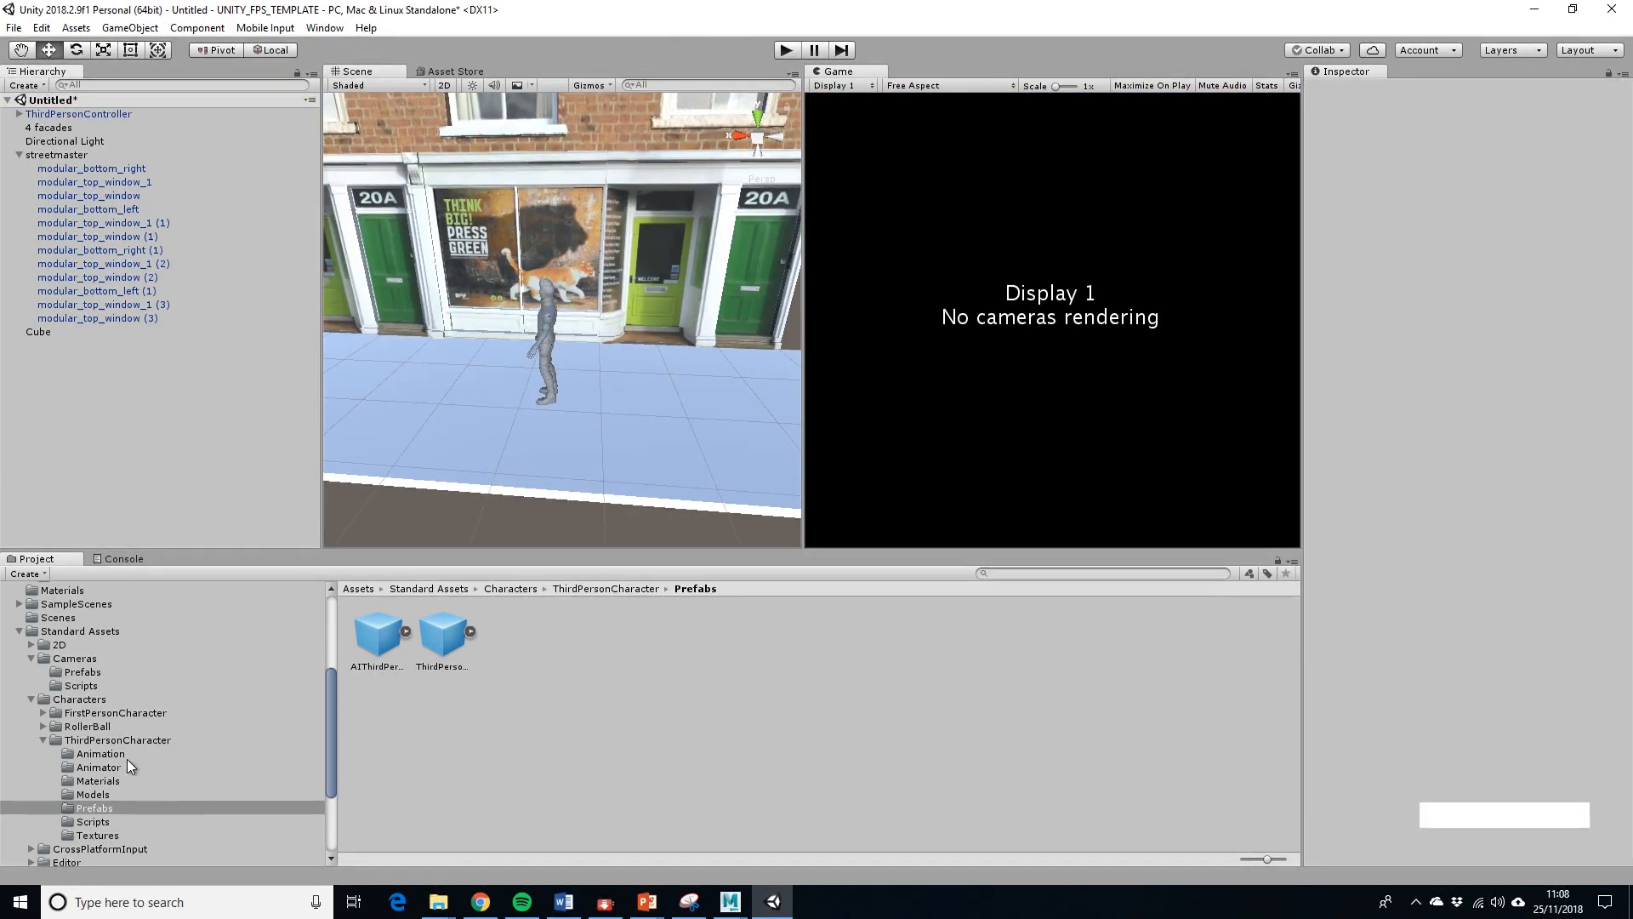
pyautogui.click(75, 658)
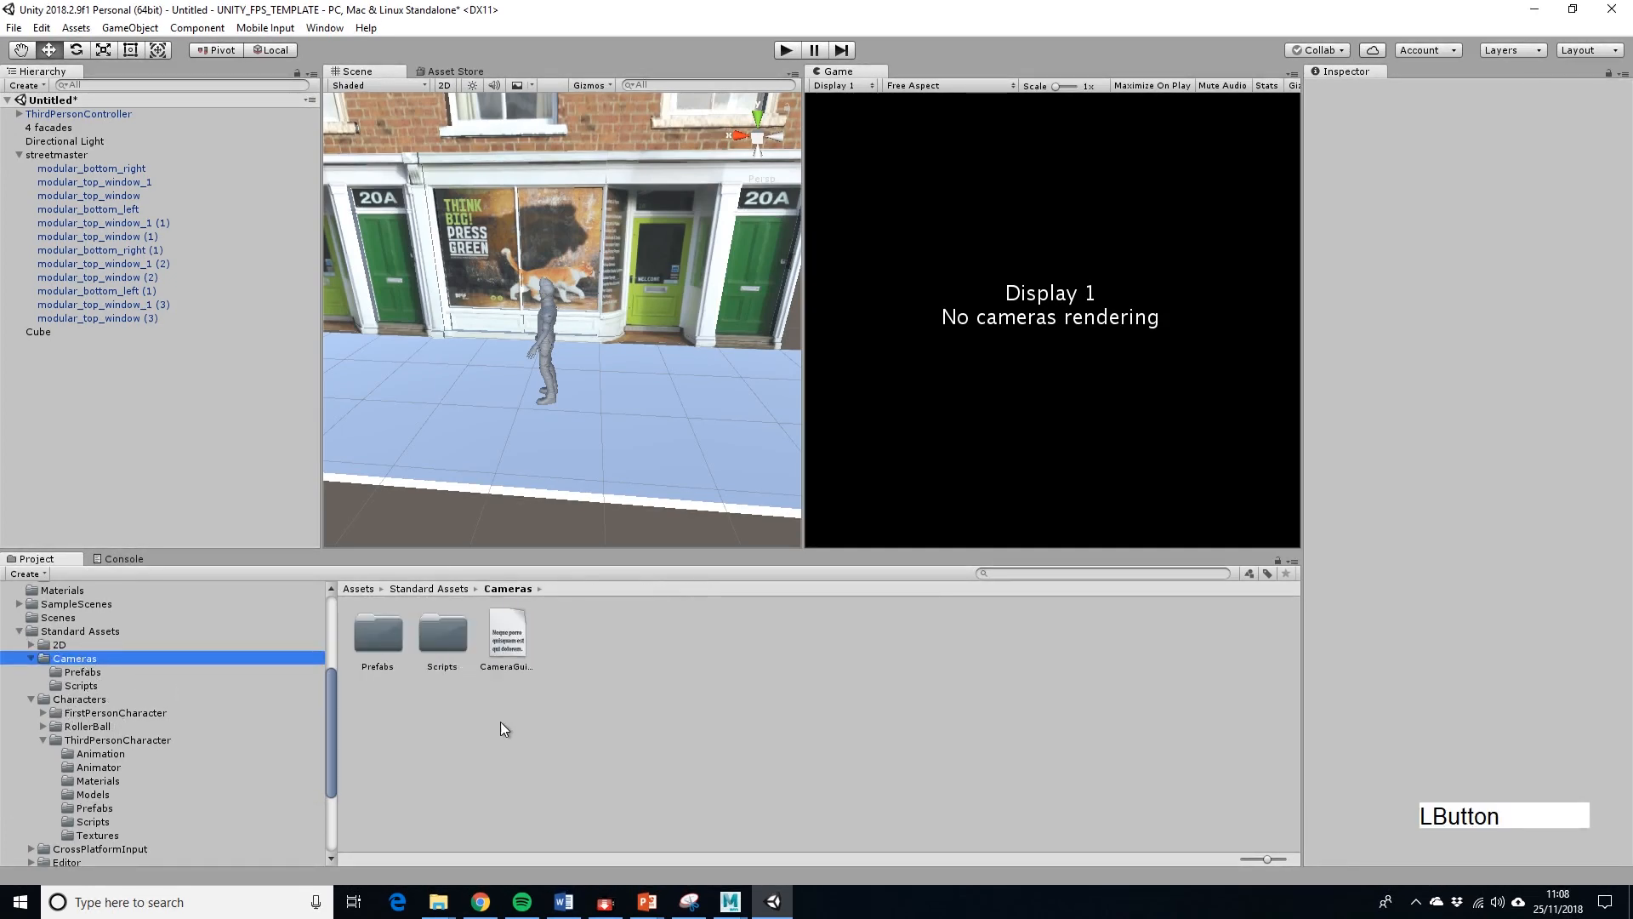
pyautogui.doubleClick(378, 634)
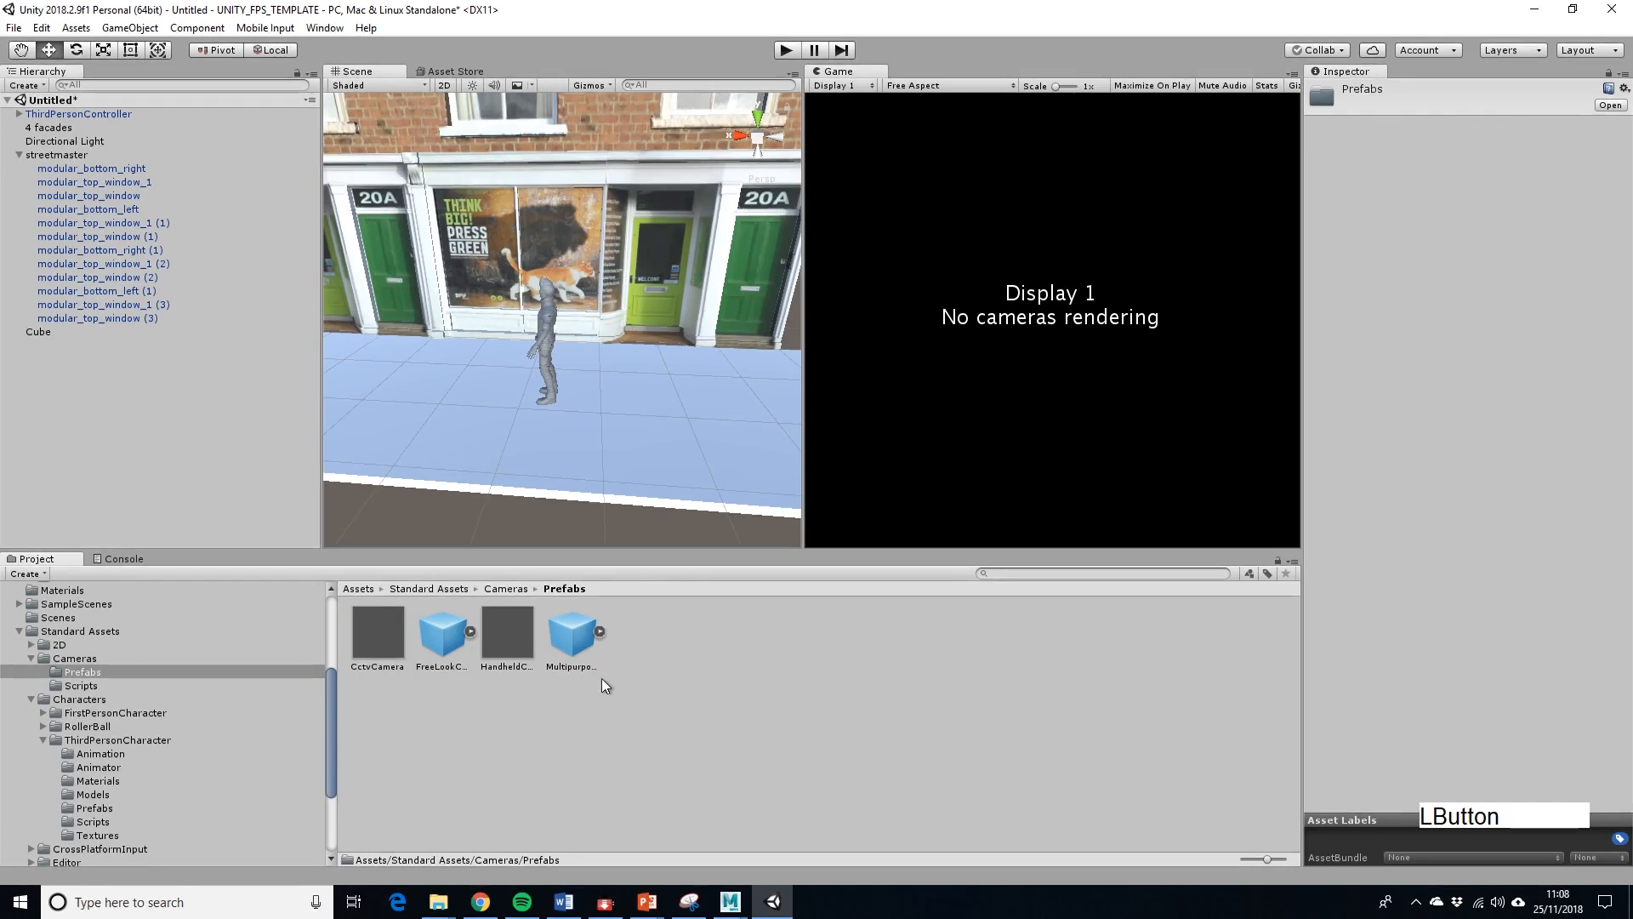
pyautogui.moveTo(593, 649); pyautogui.dragTo(574, 450)
# Set the new camera rig's Y rotation to 90 so it looks along the pavement behind the character.
pyautogui.scroll(-5, 707, 406)
pyautogui.press('e')
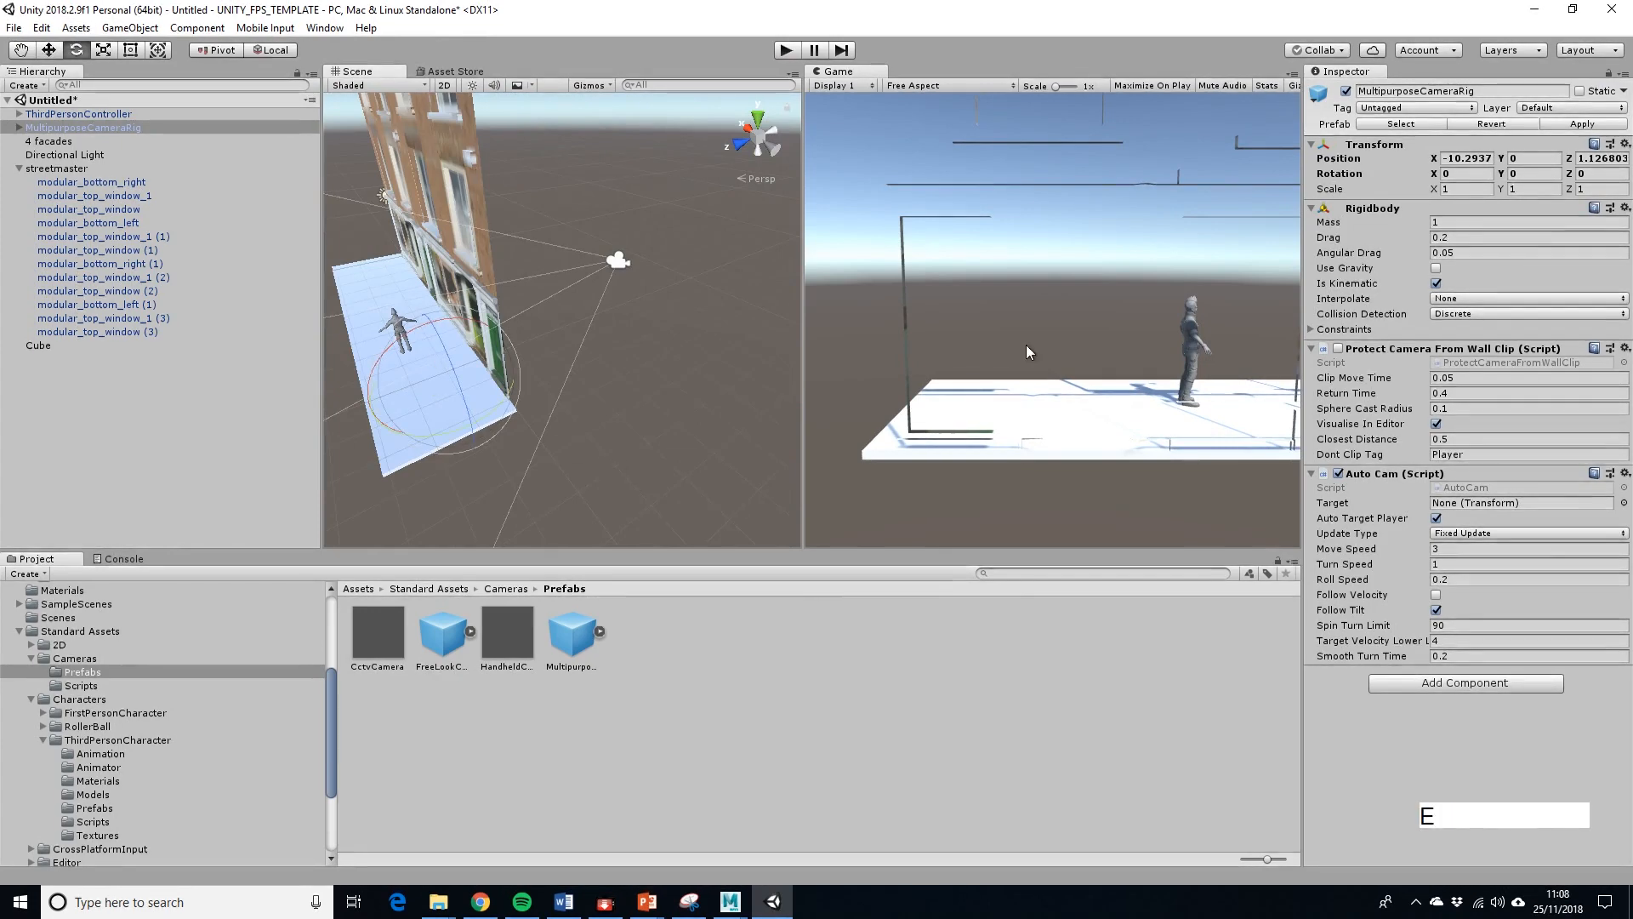
pyautogui.click(1534, 174)
pyautogui.write('90')
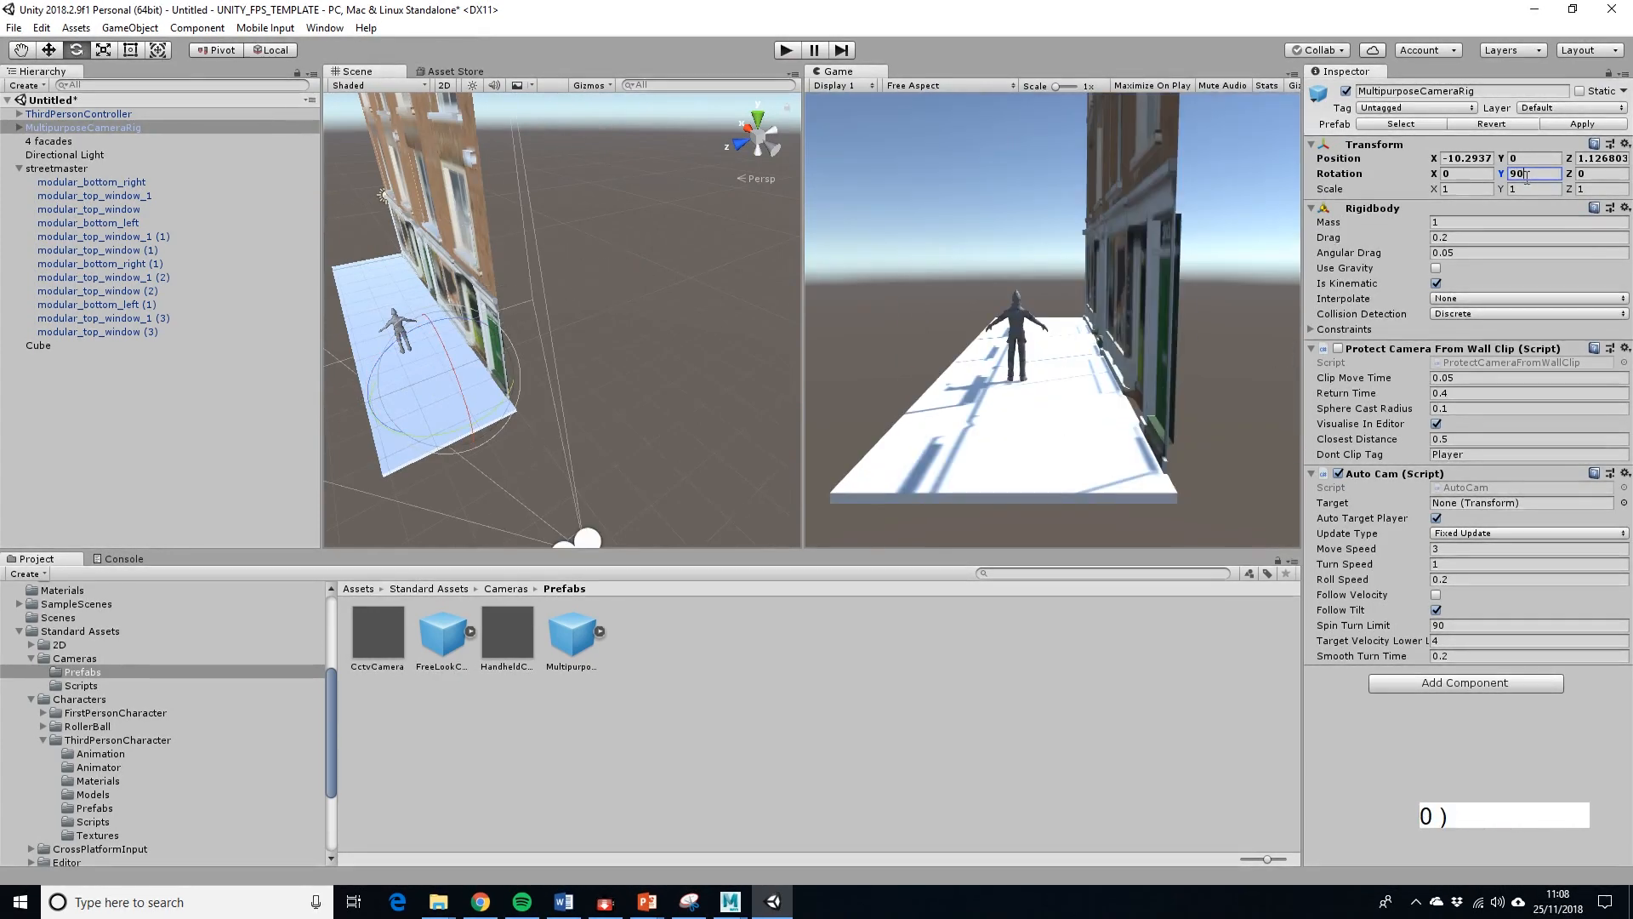
# Move the camera rig closer behind the character to about X -6.27, Z 1.91.
pyautogui.keyDown('alt'); pyautogui.moveTo(508, 462); pyautogui.dragTo(681, 462); pyautogui.keyUp('alt')
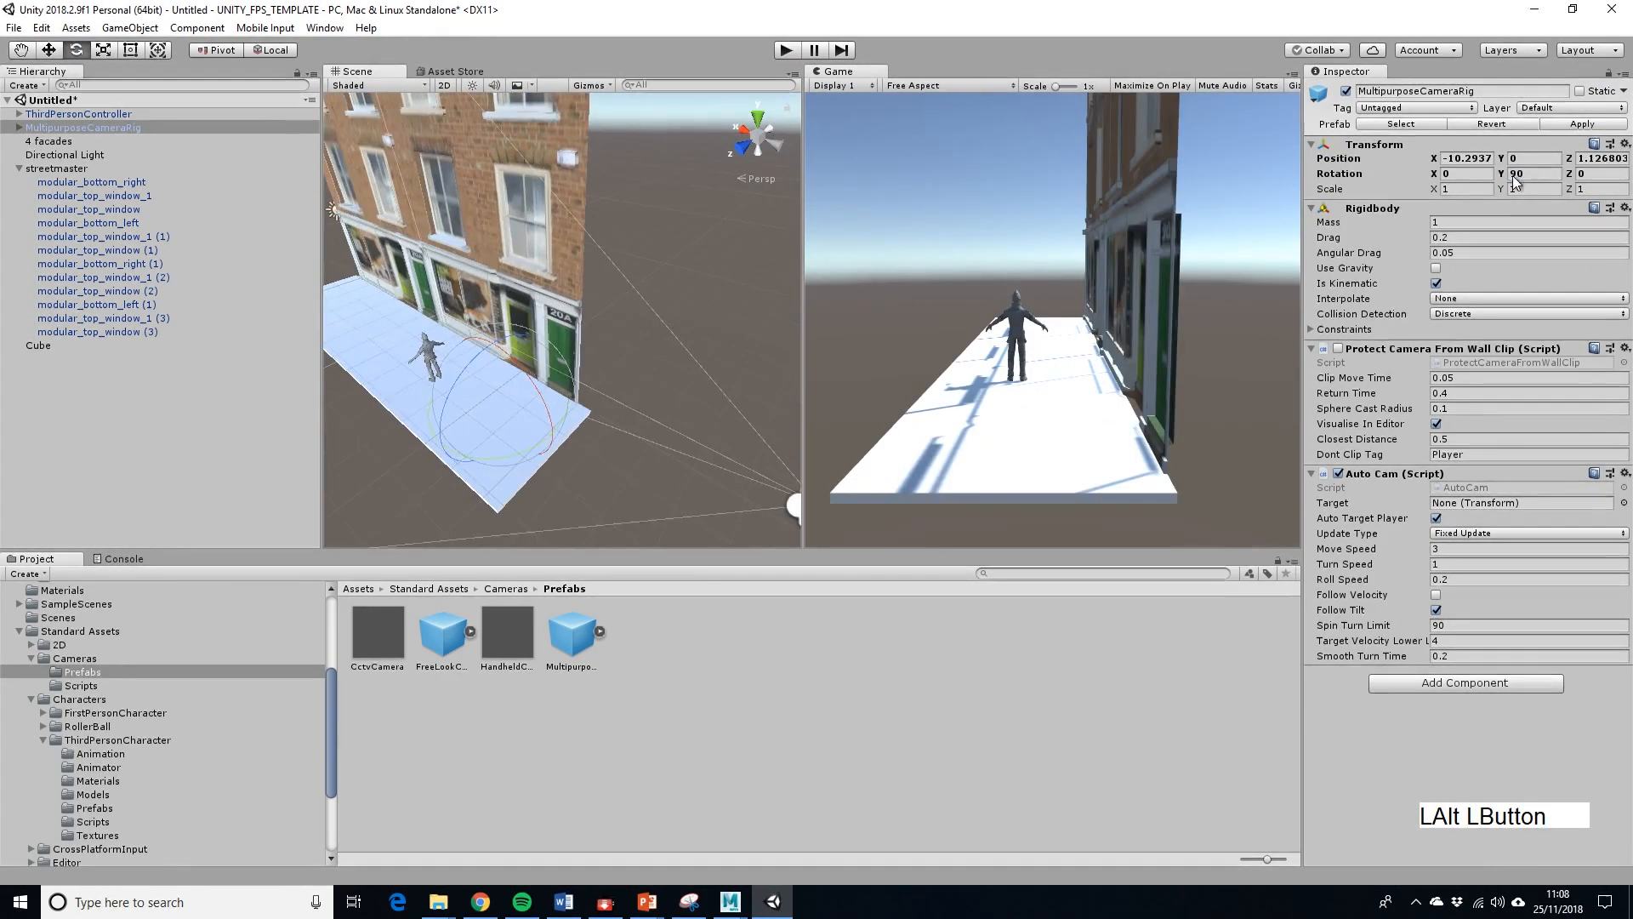
pyautogui.scroll(-3, 727, 400)
pyautogui.keyDown('alt'); pyautogui.moveTo(656, 357); pyautogui.dragTo(573, 376, button='middle'); pyautogui.keyUp('alt')
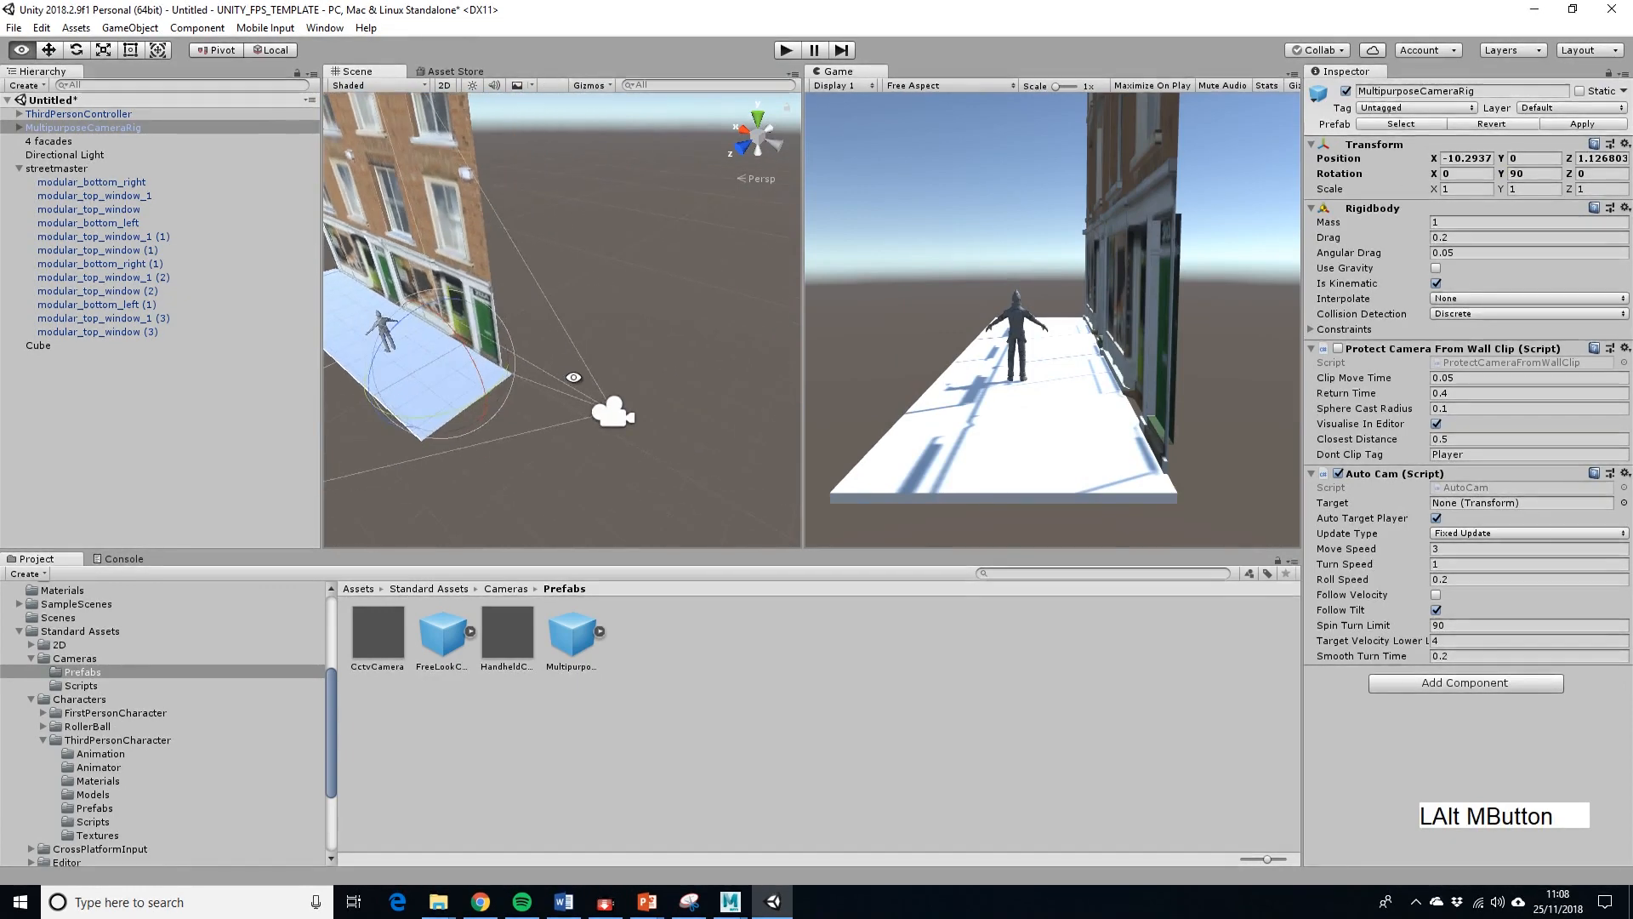
pyautogui.keyDown('alt'); pyautogui.moveTo(573, 375); pyautogui.dragTo(691, 415); pyautogui.keyUp('alt')
pyautogui.press('w')
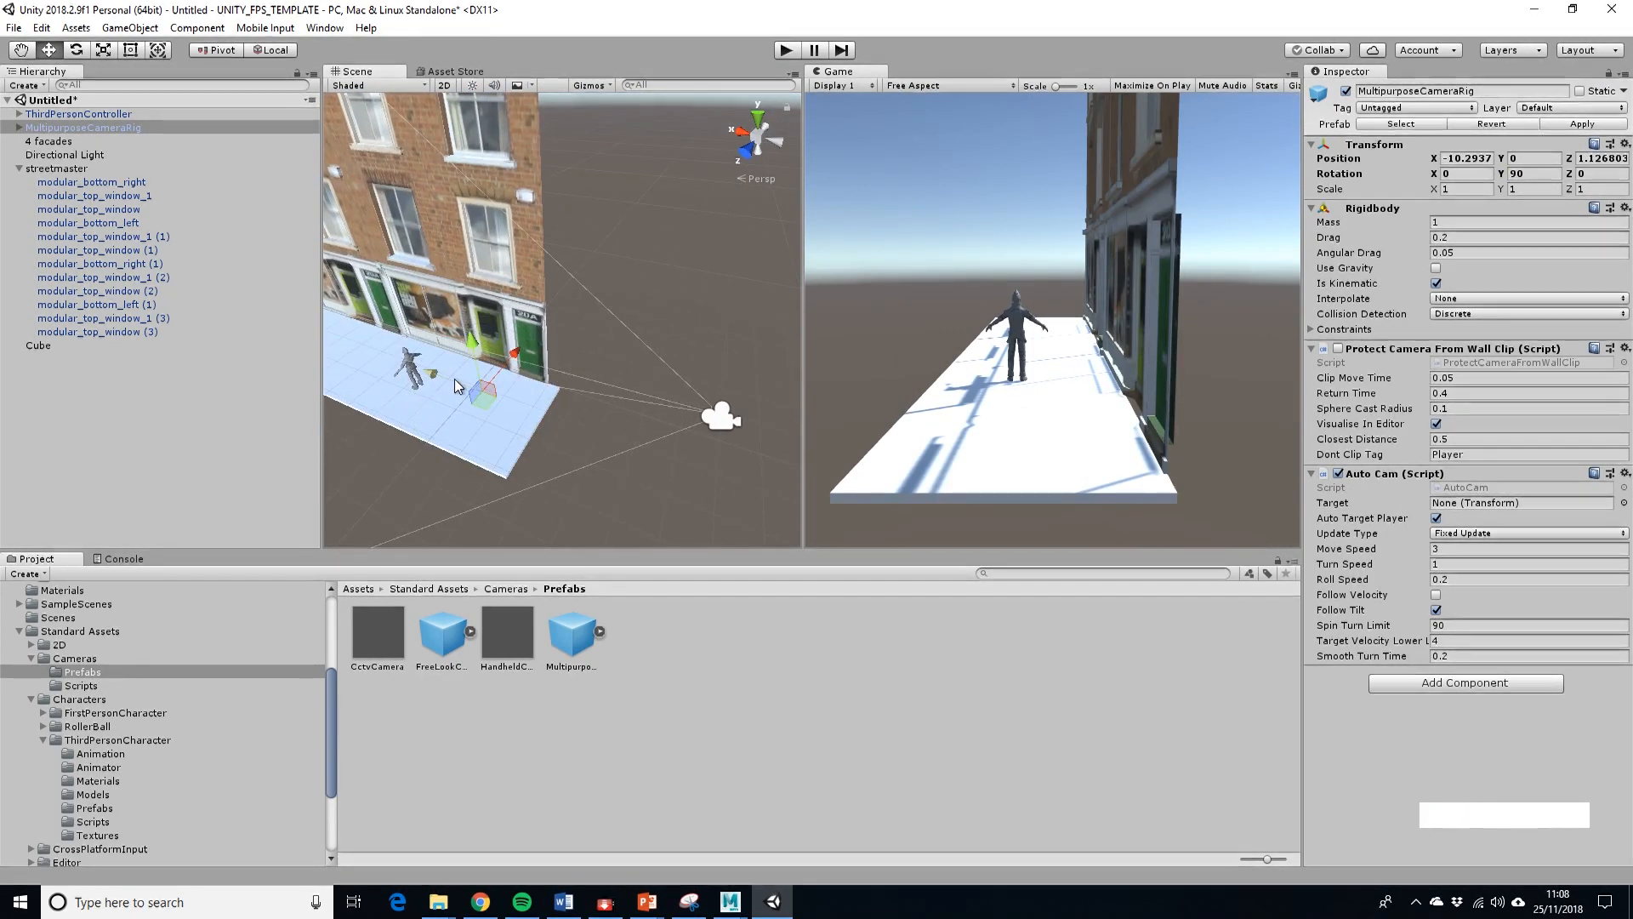
pyautogui.moveTo(443, 385); pyautogui.dragTo(341, 350)
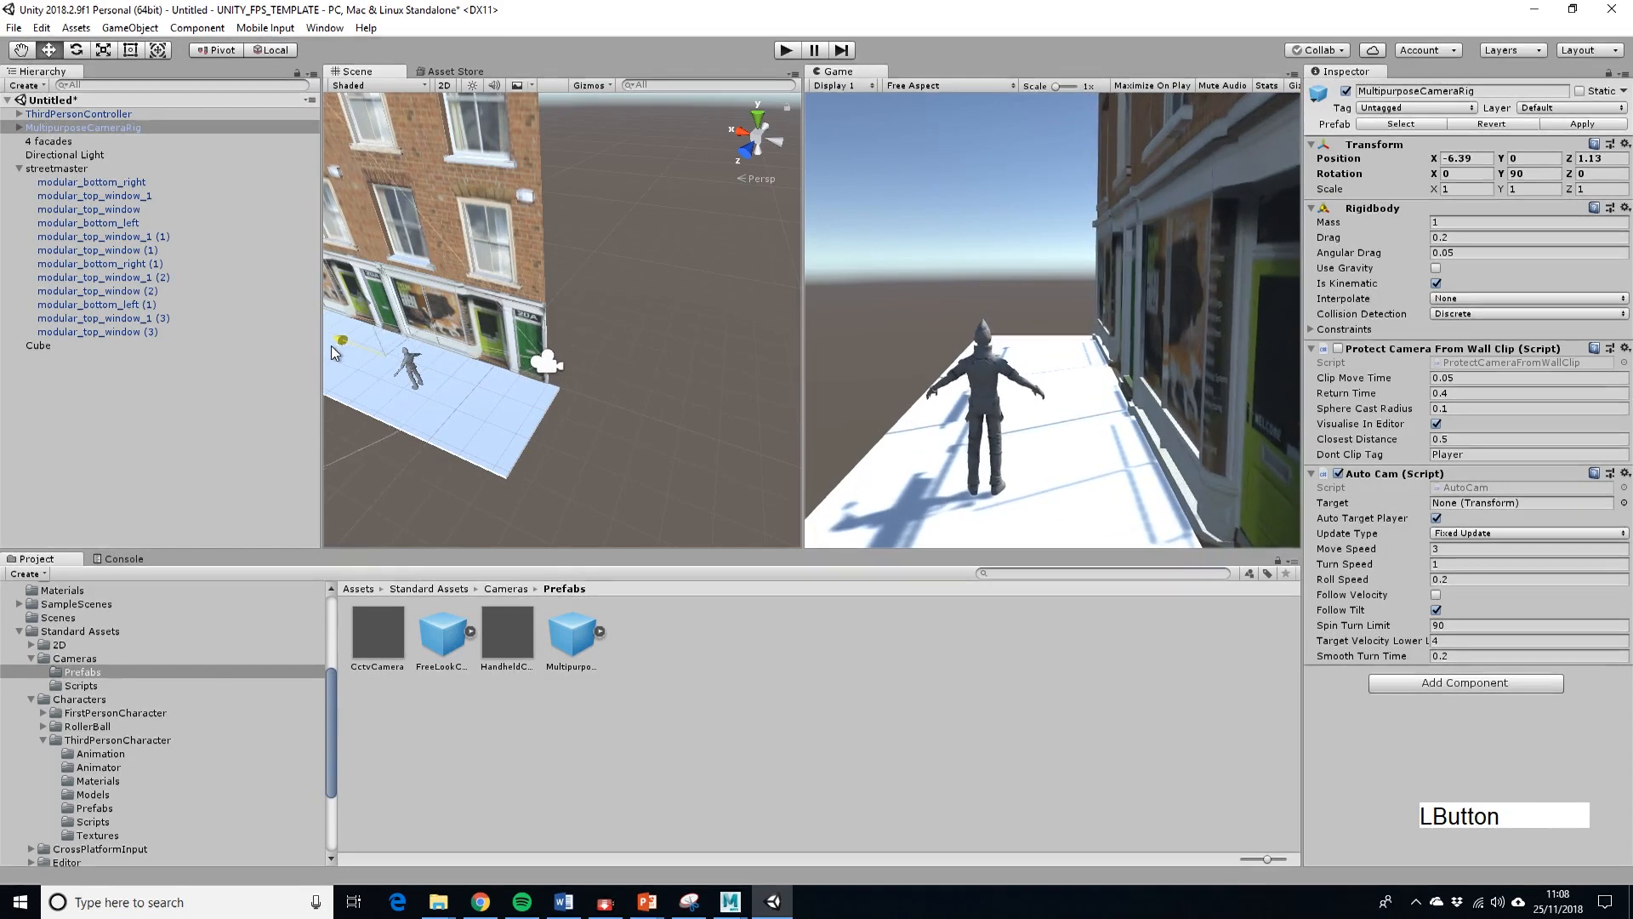
pyautogui.keyDown('alt'); pyautogui.moveTo(608, 364); pyautogui.dragTo(543, 296, button='middle'); pyautogui.keyUp('alt')
pyautogui.moveTo(543, 296); pyautogui.dragTo(518, 305)
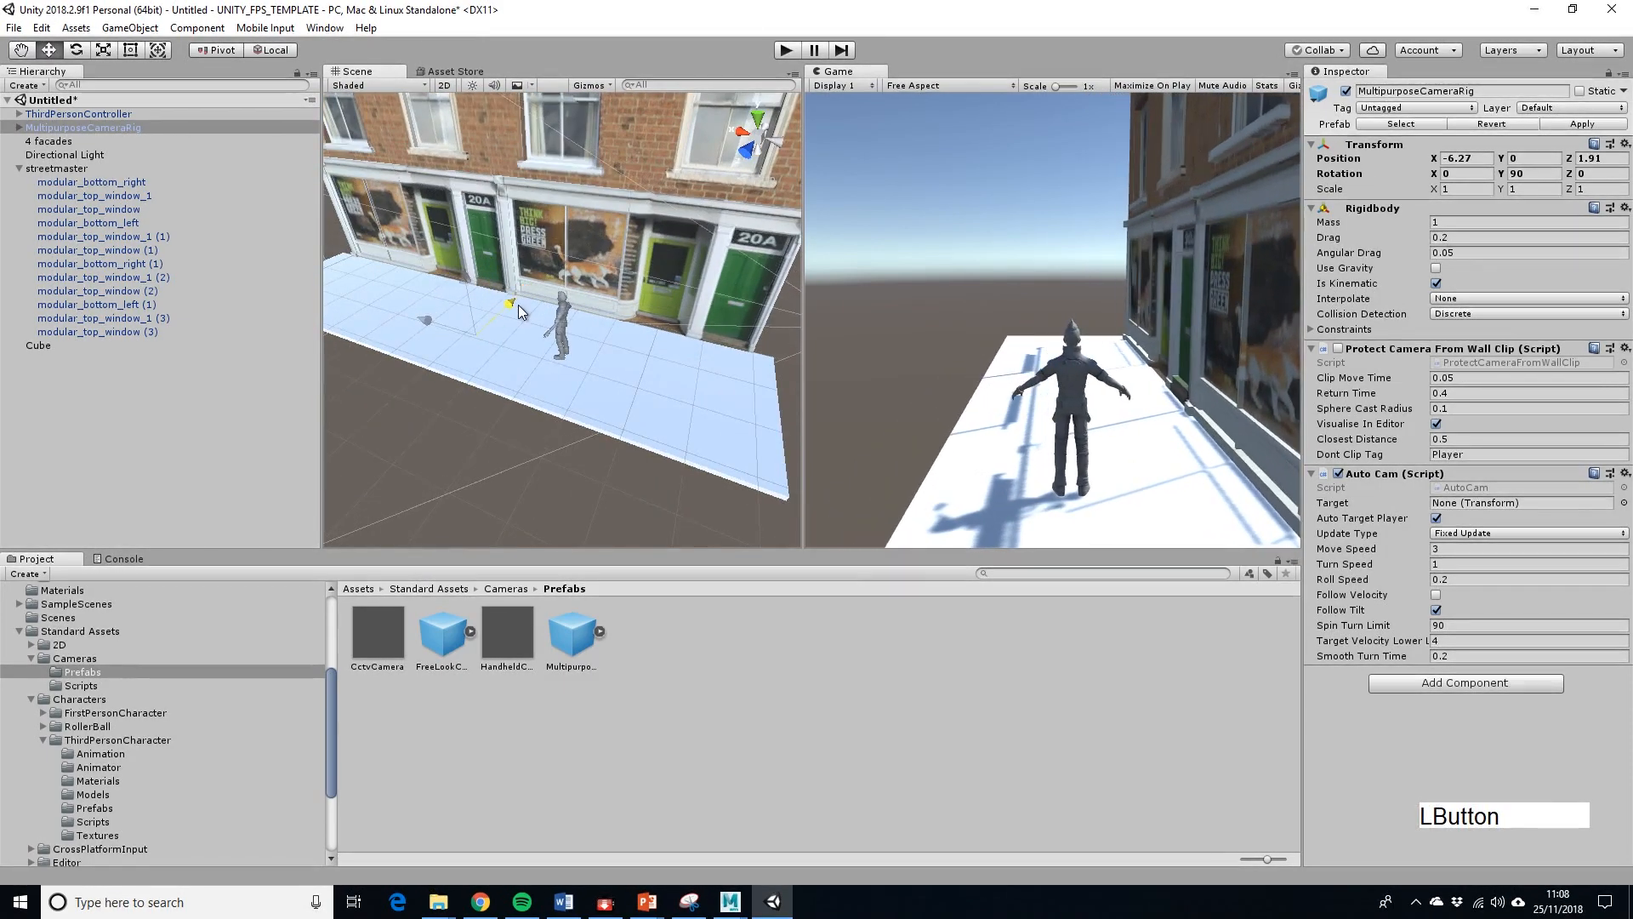
# Move the camera rig behind the character to about X -3.96, Y -0.23 and assign ThirdPersonController as its Auto Cam target.
pyautogui.keyDown('alt'); pyautogui.moveTo(664, 397); pyautogui.dragTo(356, 308); pyautogui.keyUp('alt')
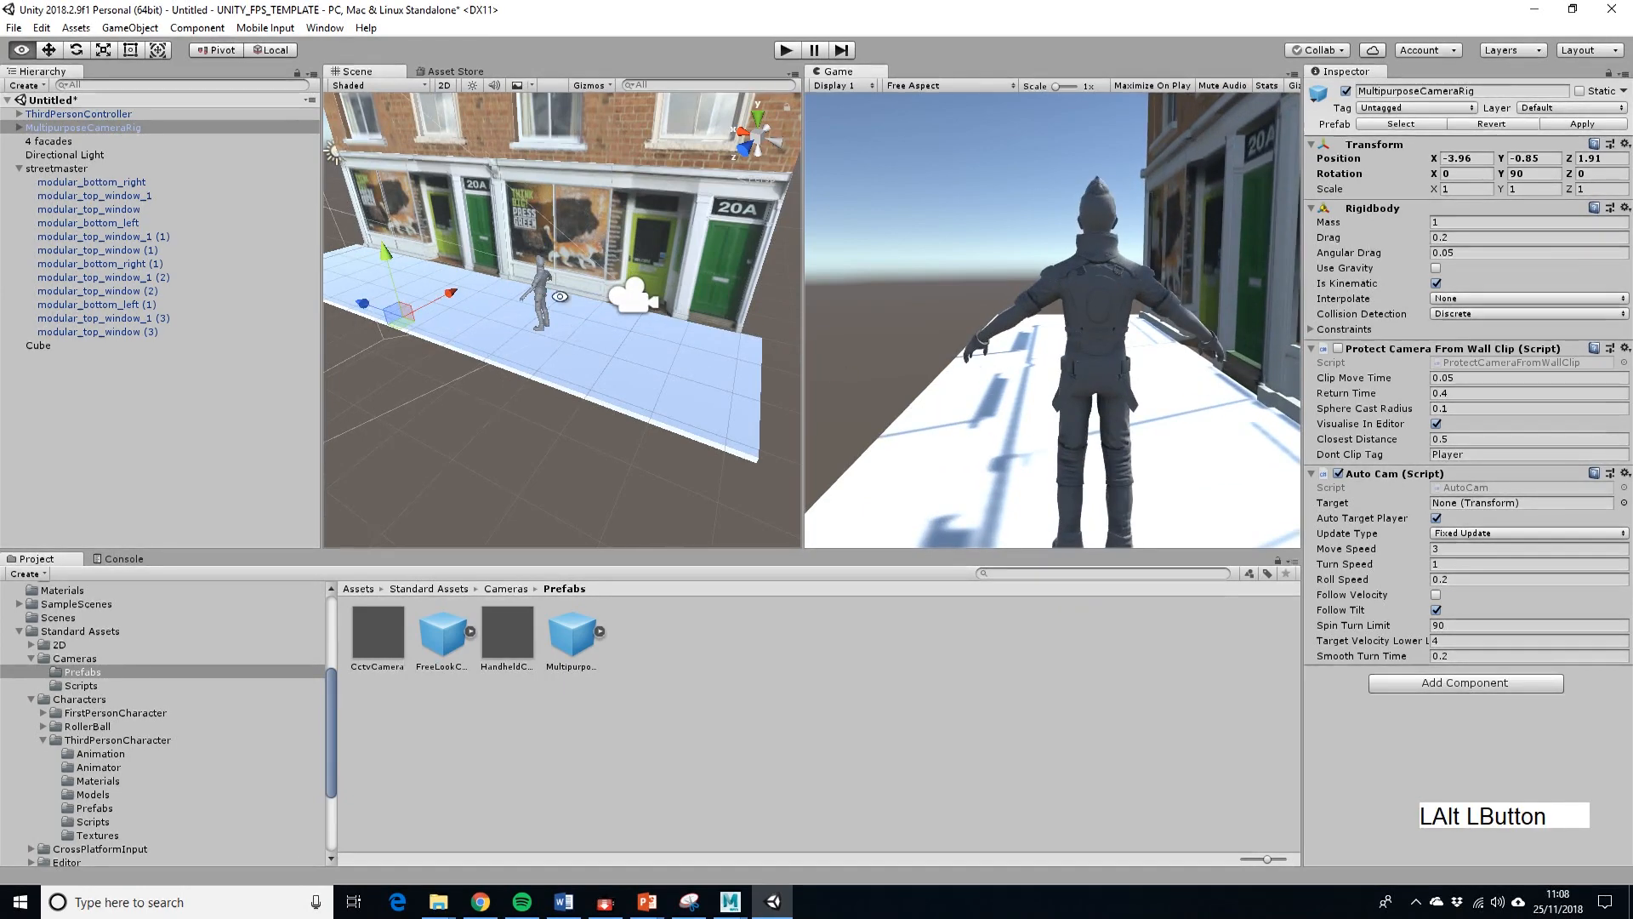
pyautogui.keyDown('alt'); pyautogui.moveTo(541, 207); pyautogui.dragTo(470, 284); pyautogui.keyUp('alt')
pyautogui.press('e')
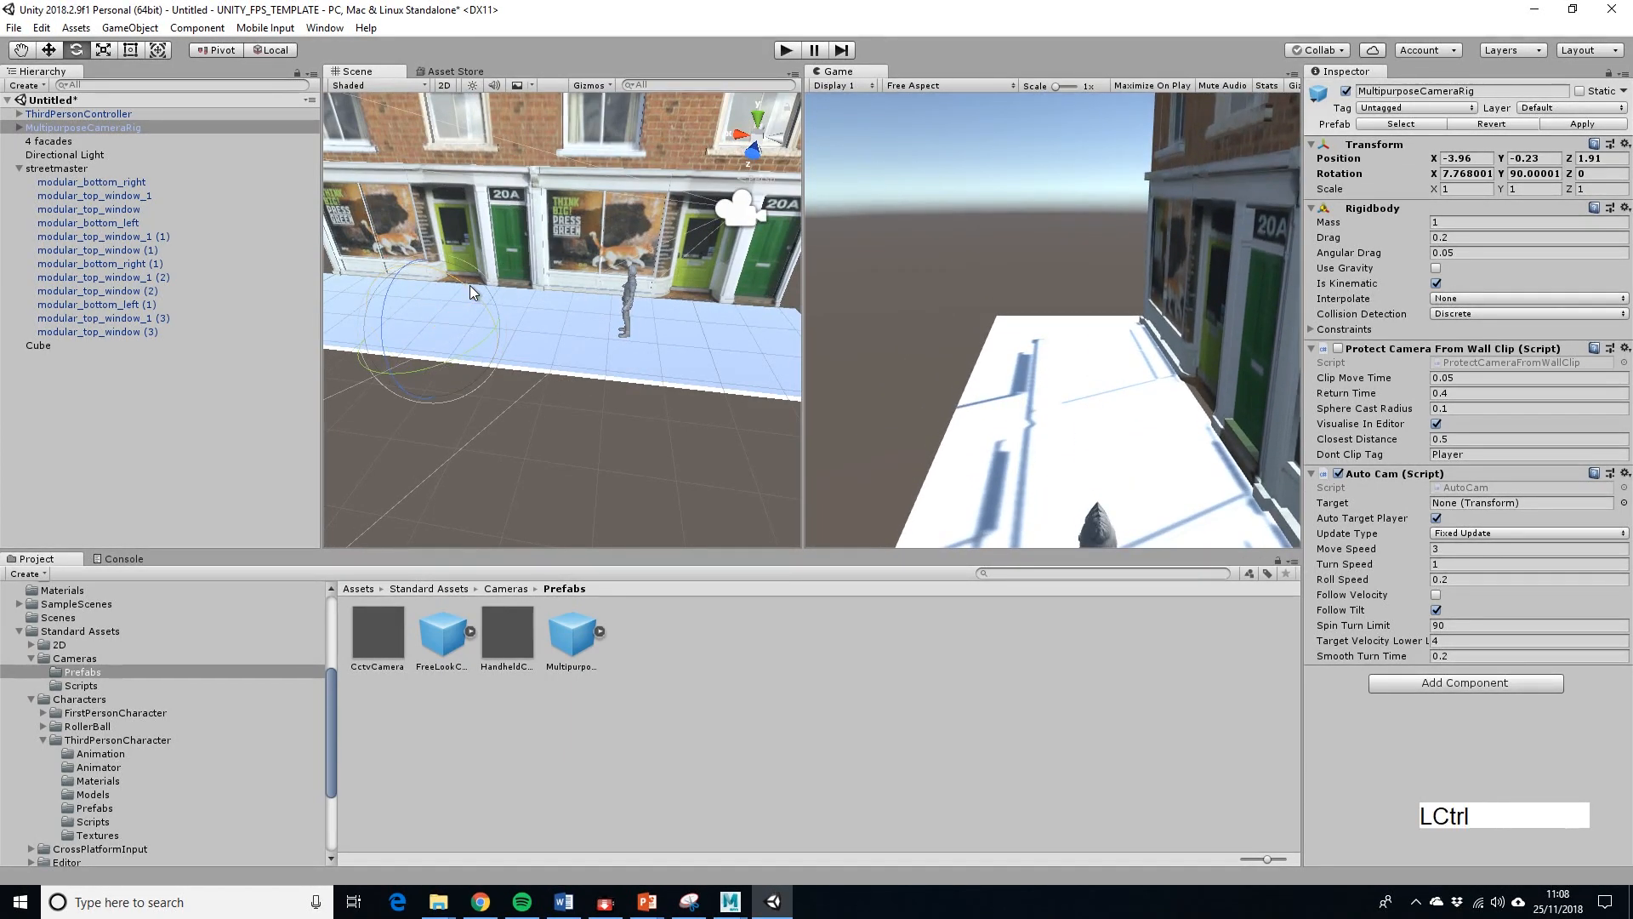
pyautogui.hotkey('ctrl', 'z')
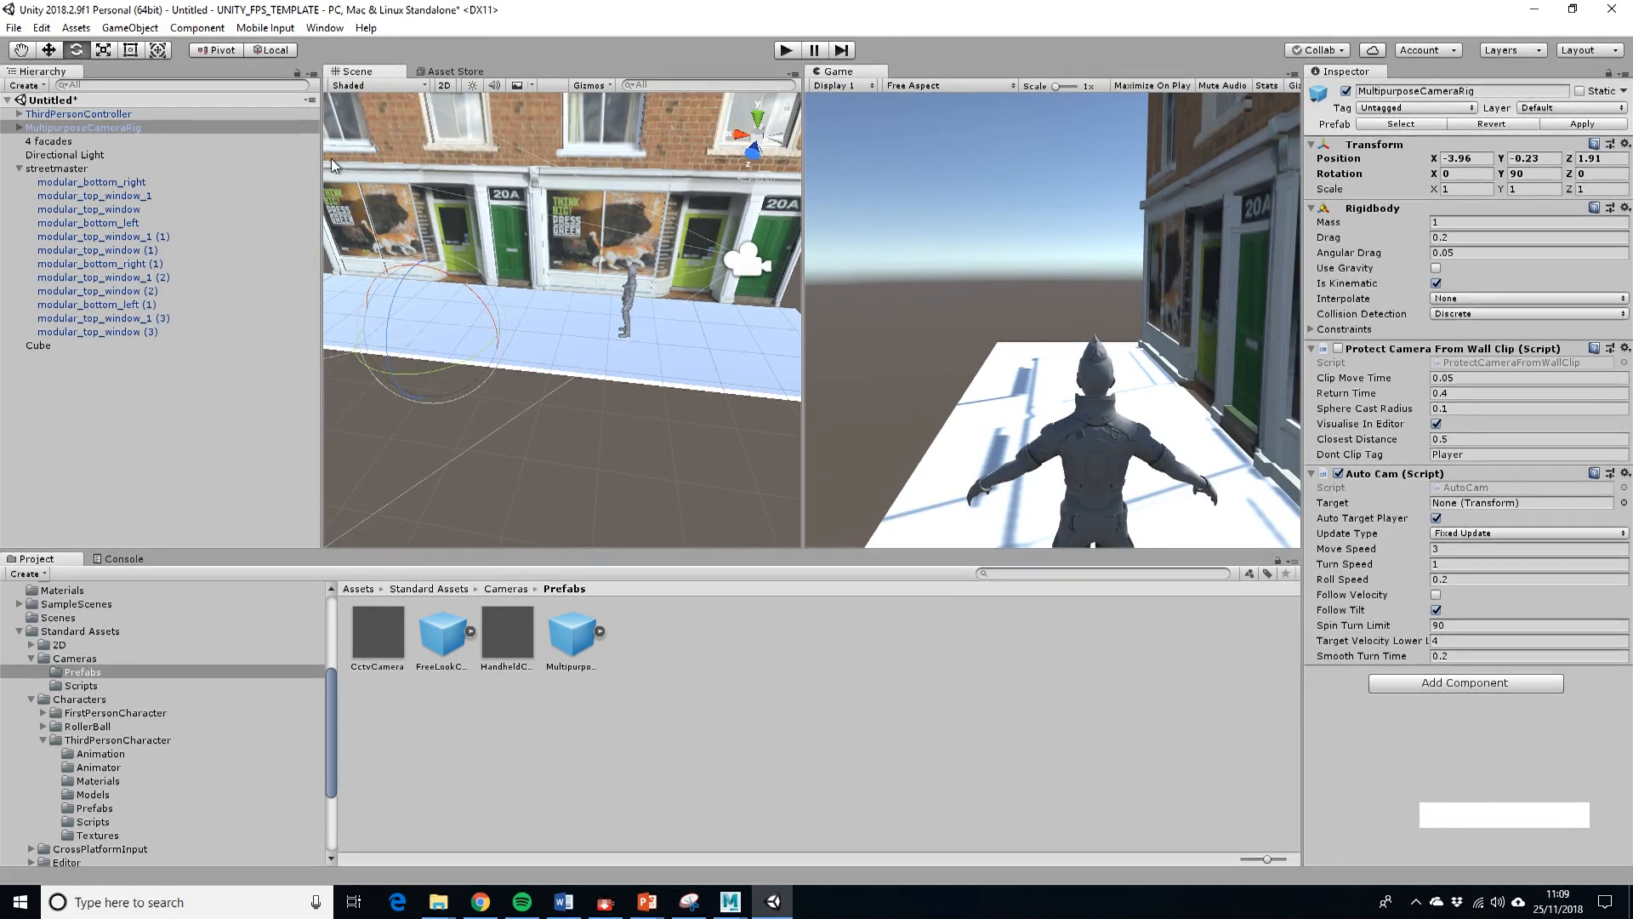
pyautogui.moveTo(181, 136); pyautogui.dragTo(1465, 511)
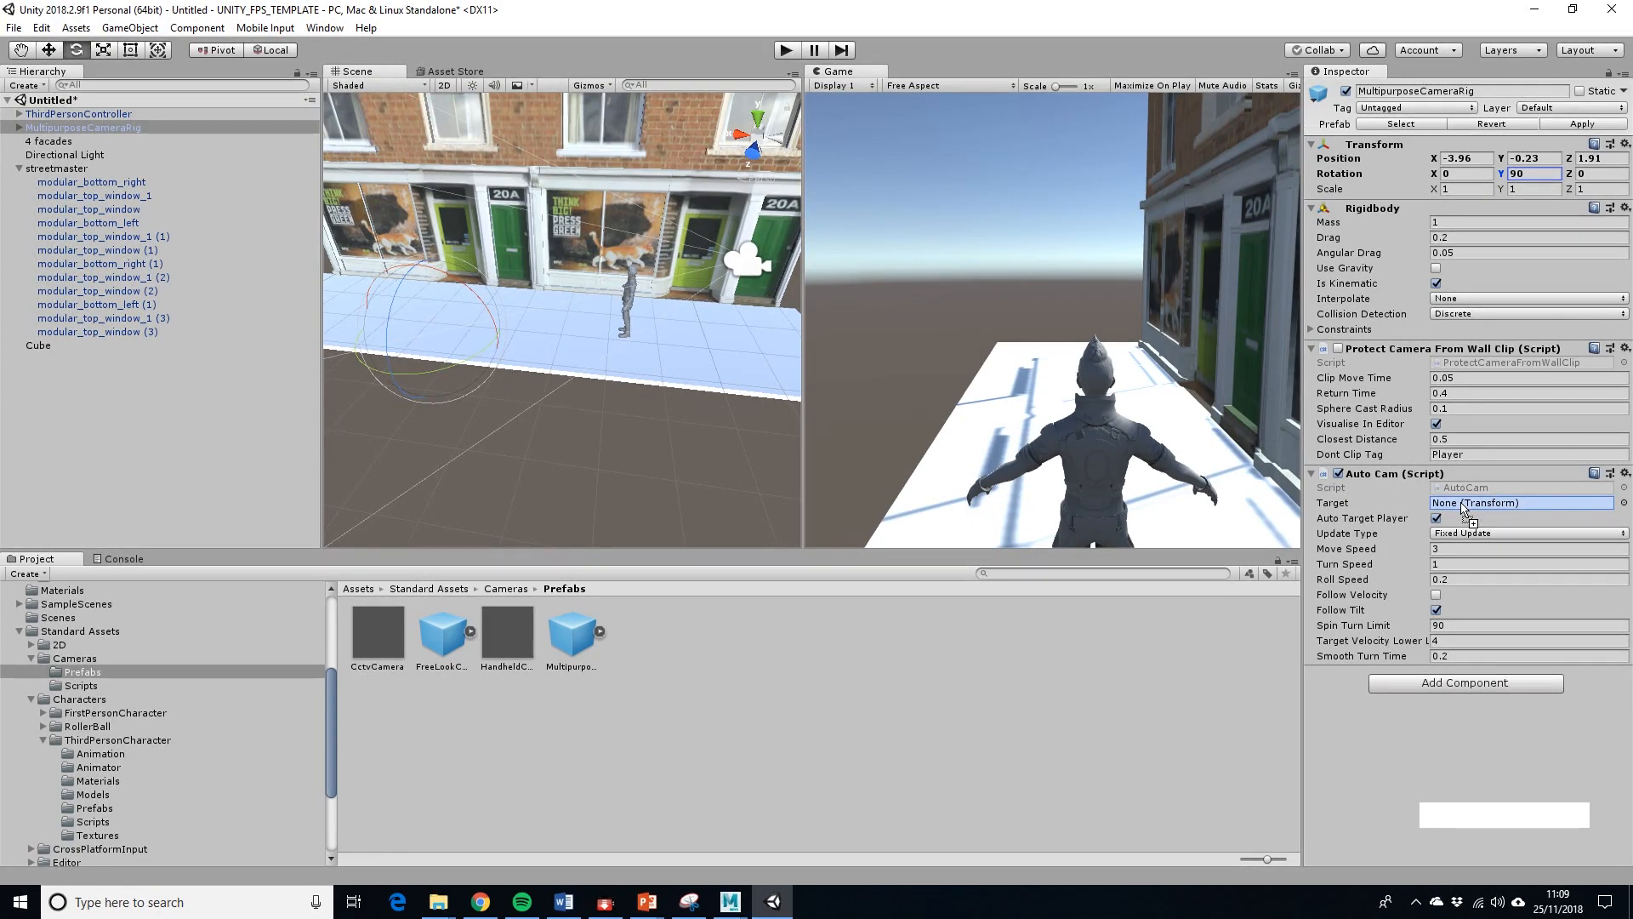
# Play-test the scene twice, running the character along the pavement and into the shopfronts to check the follow camera and facade collisions.
pyautogui.click(786, 50)
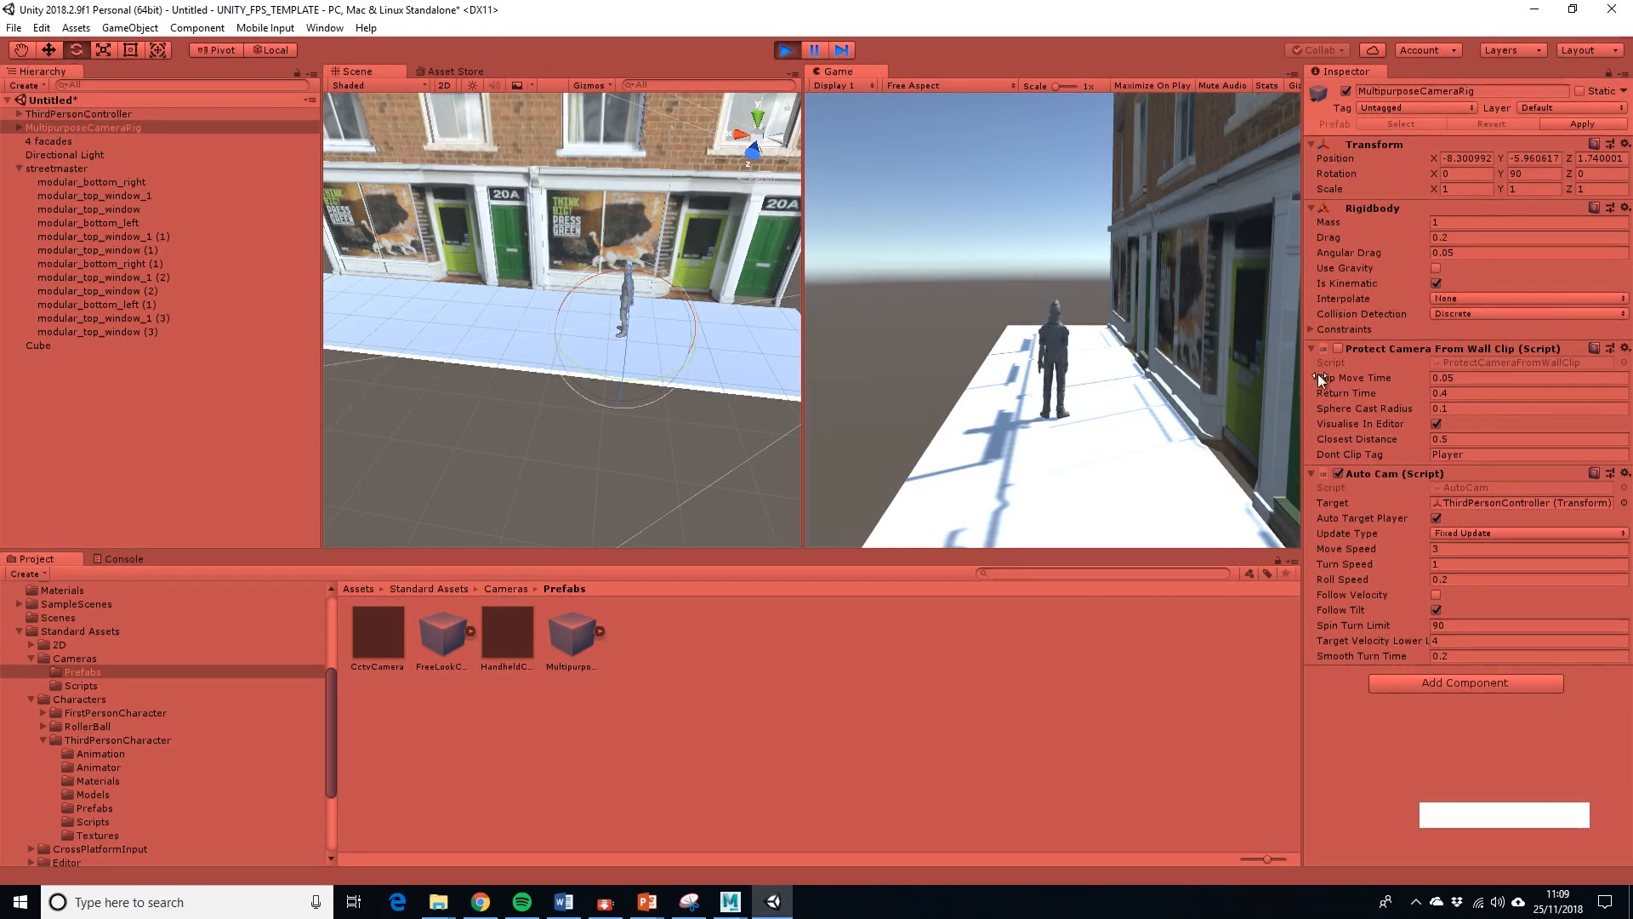
pyautogui.press('s')
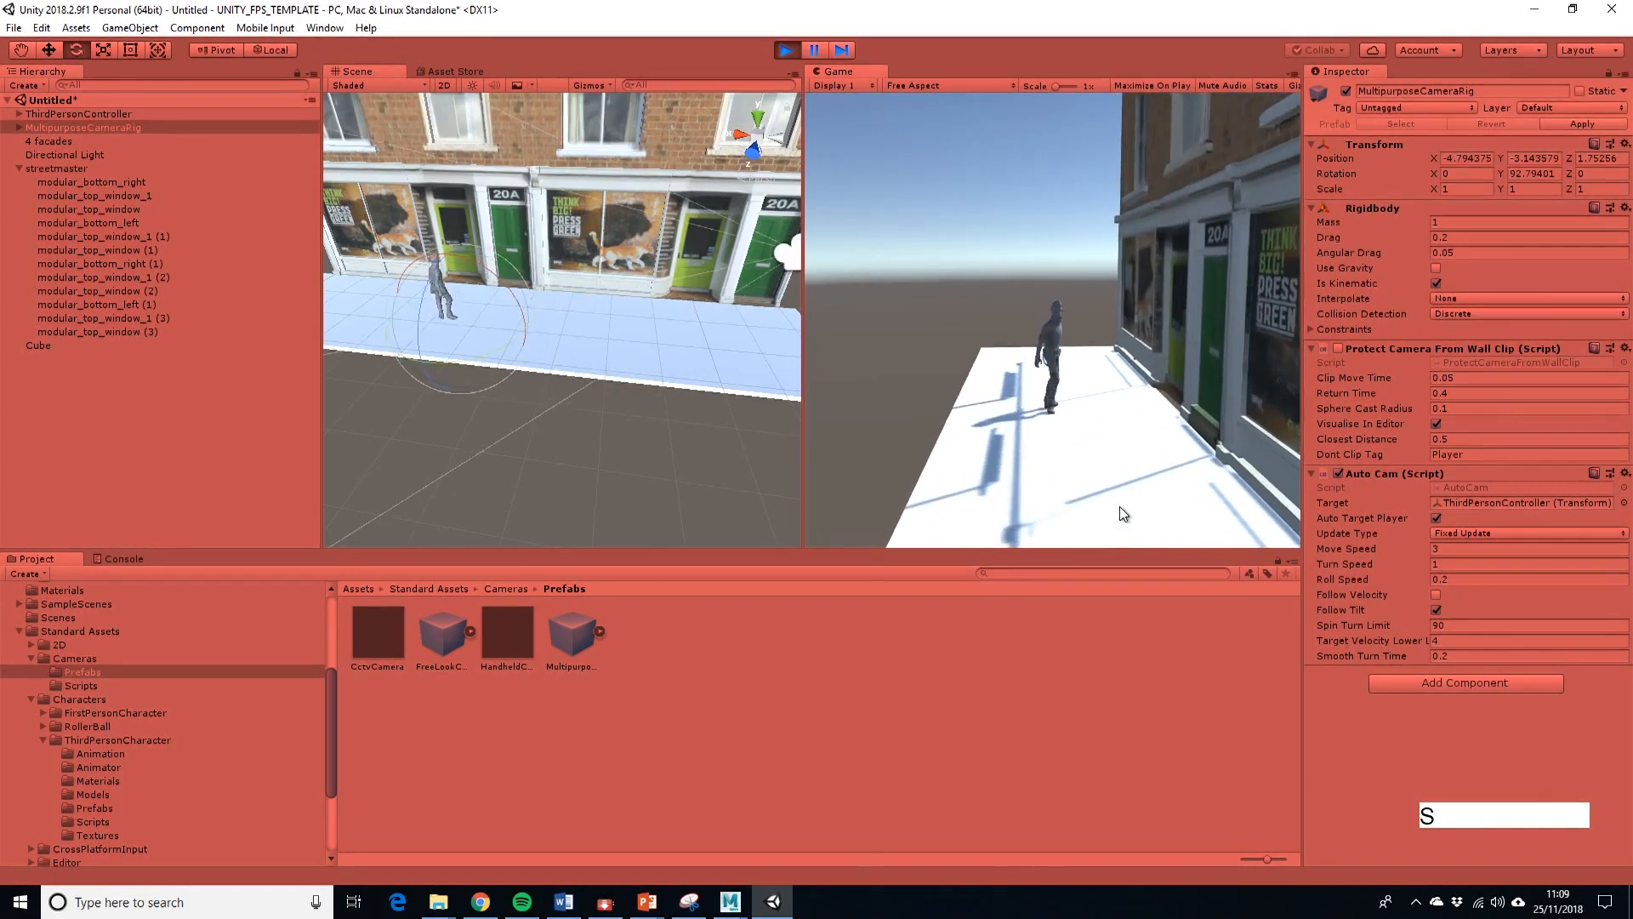
pyautogui.press('w')
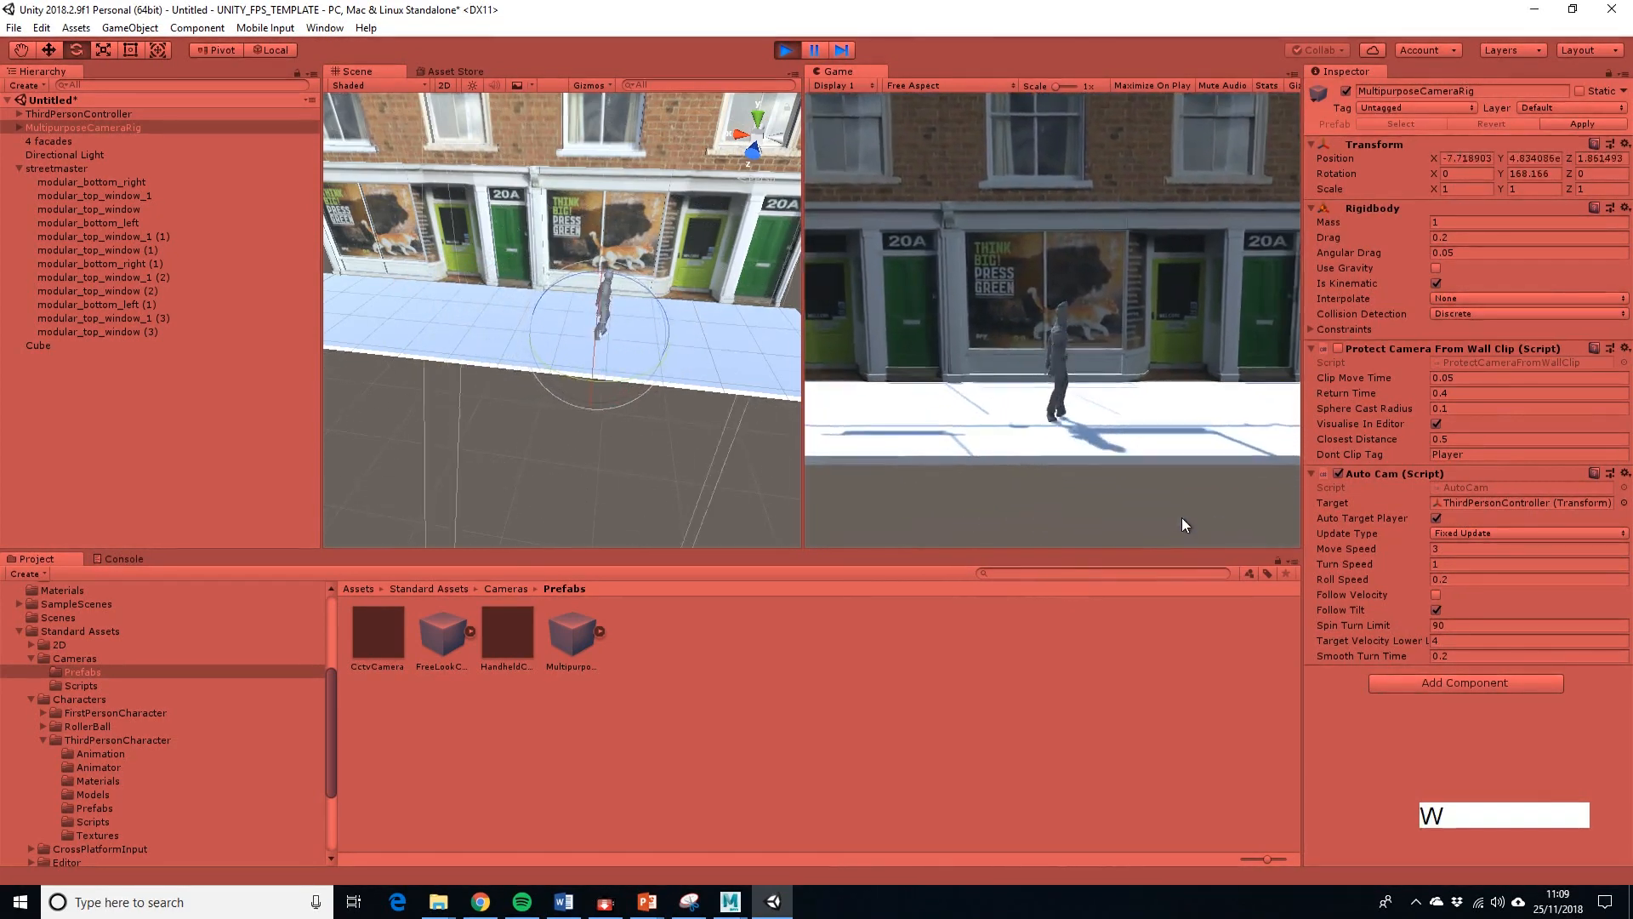
pyautogui.press('w')
pyautogui.press('a')
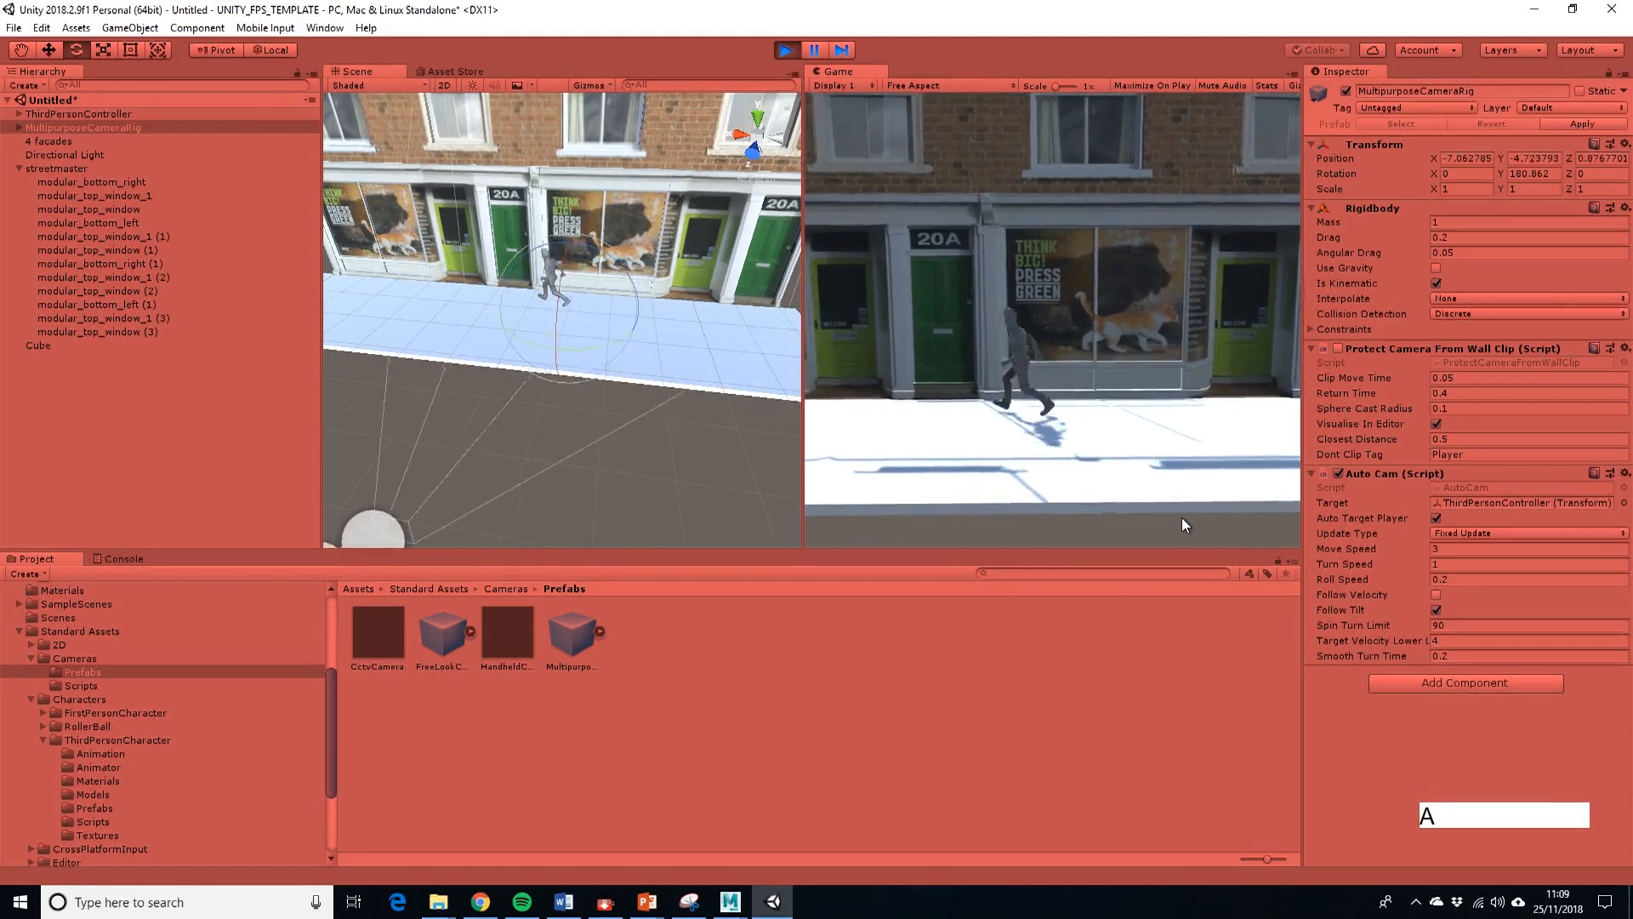
pyautogui.press('w')
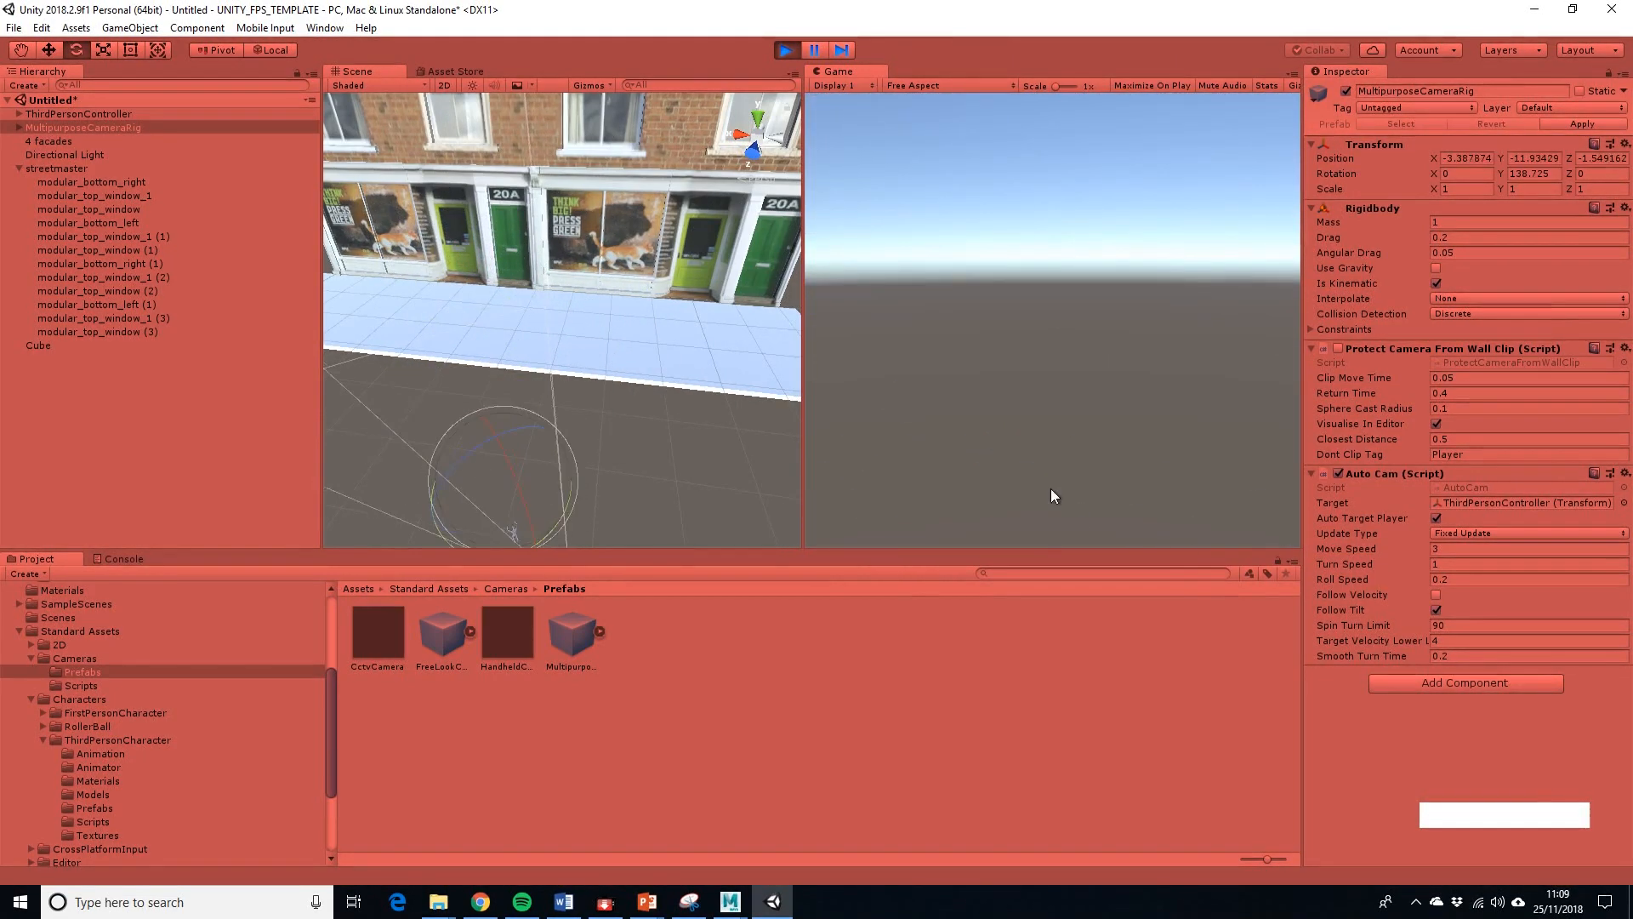
pyautogui.click(794, 50)
pyautogui.click(695, 152)
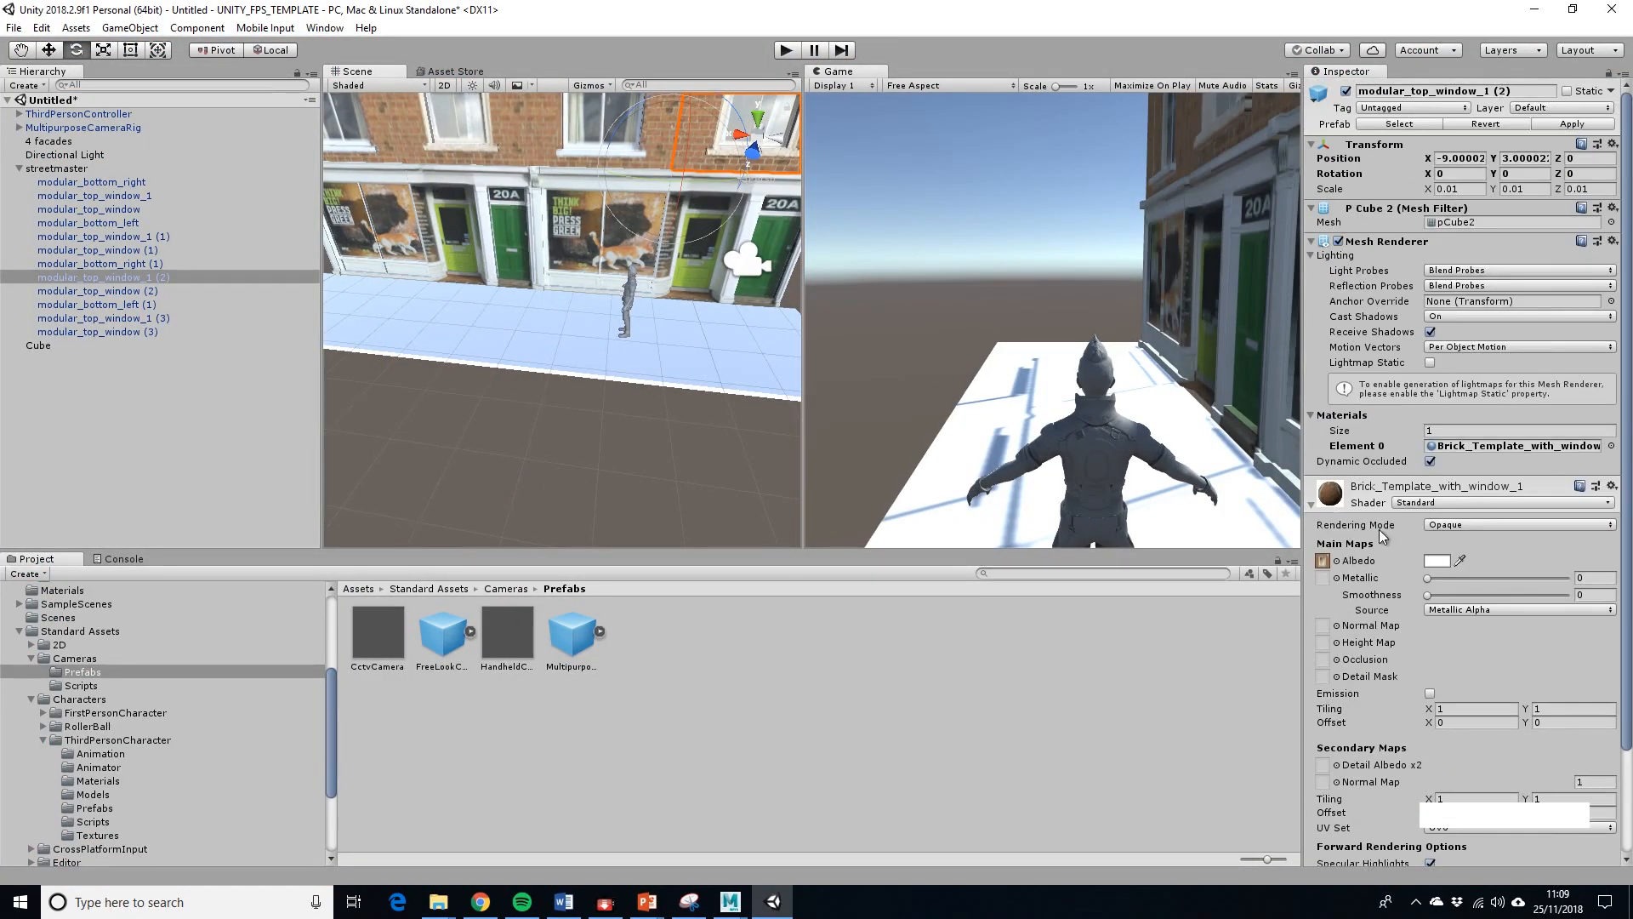
pyautogui.click(797, 52)
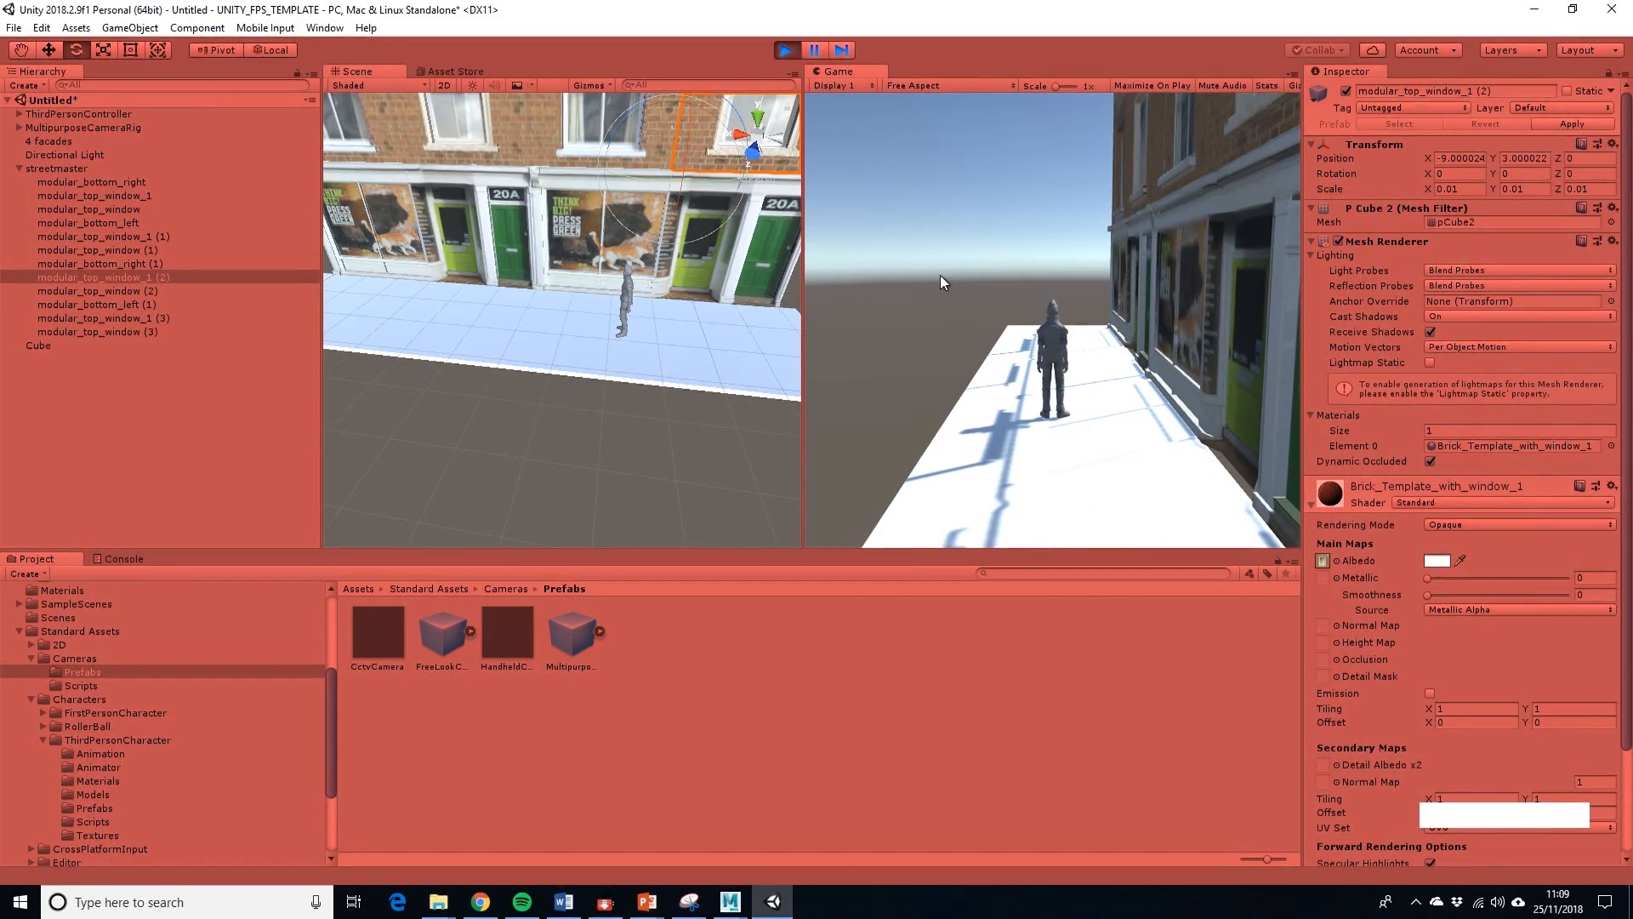
pyautogui.press('w')
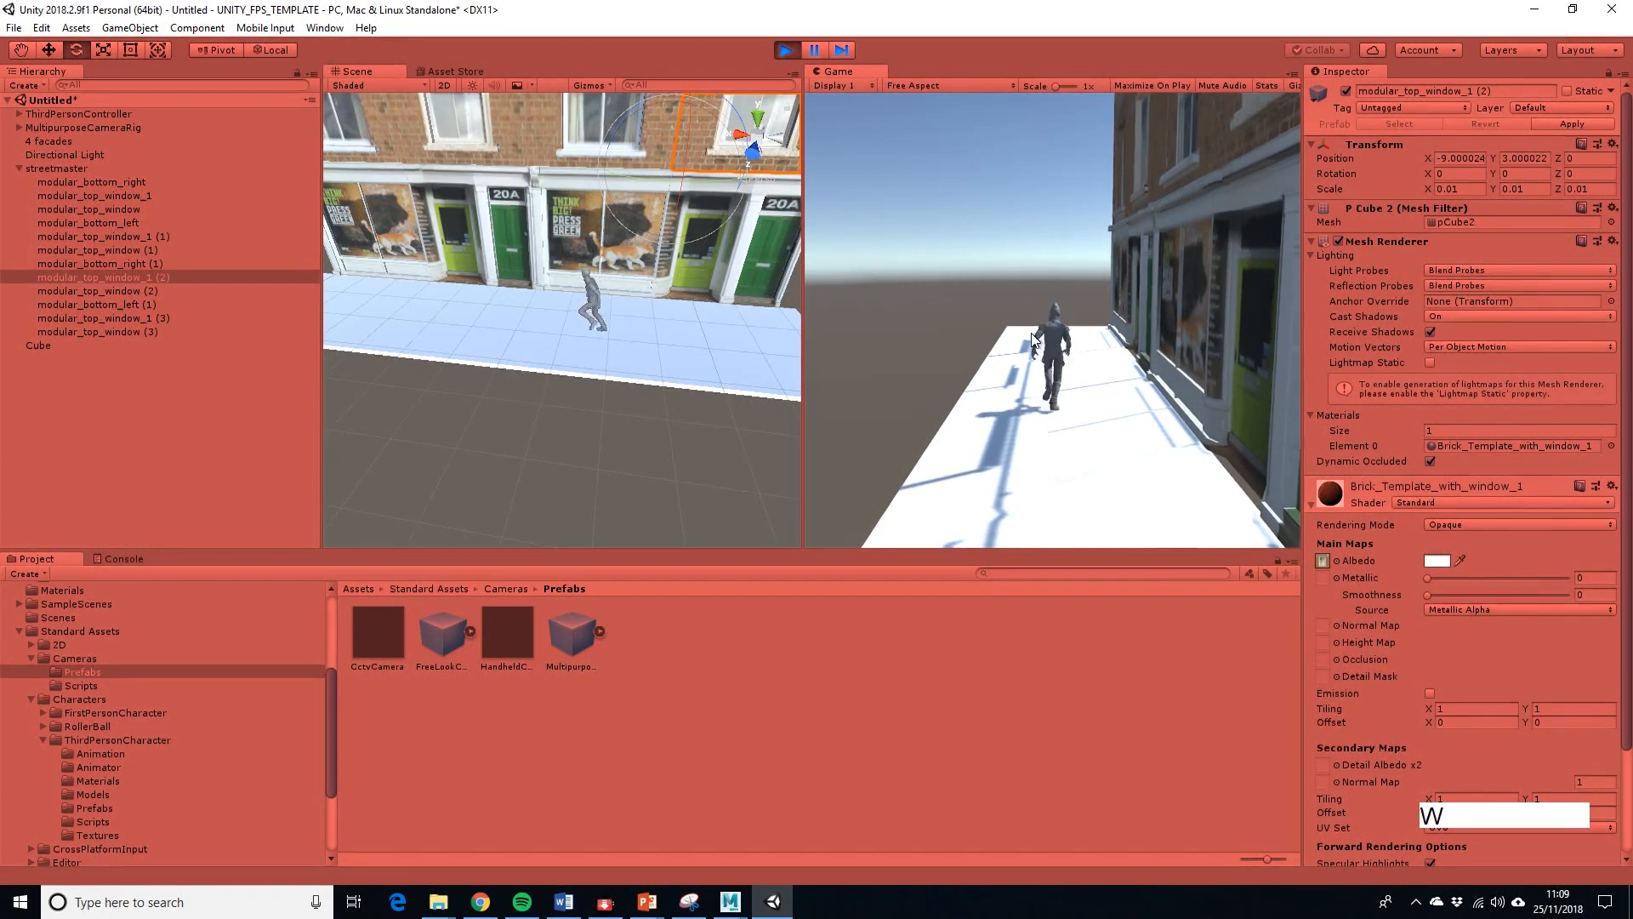
# Try to select all the facade modules together directly in the scene view.
pyautogui.press('alt')
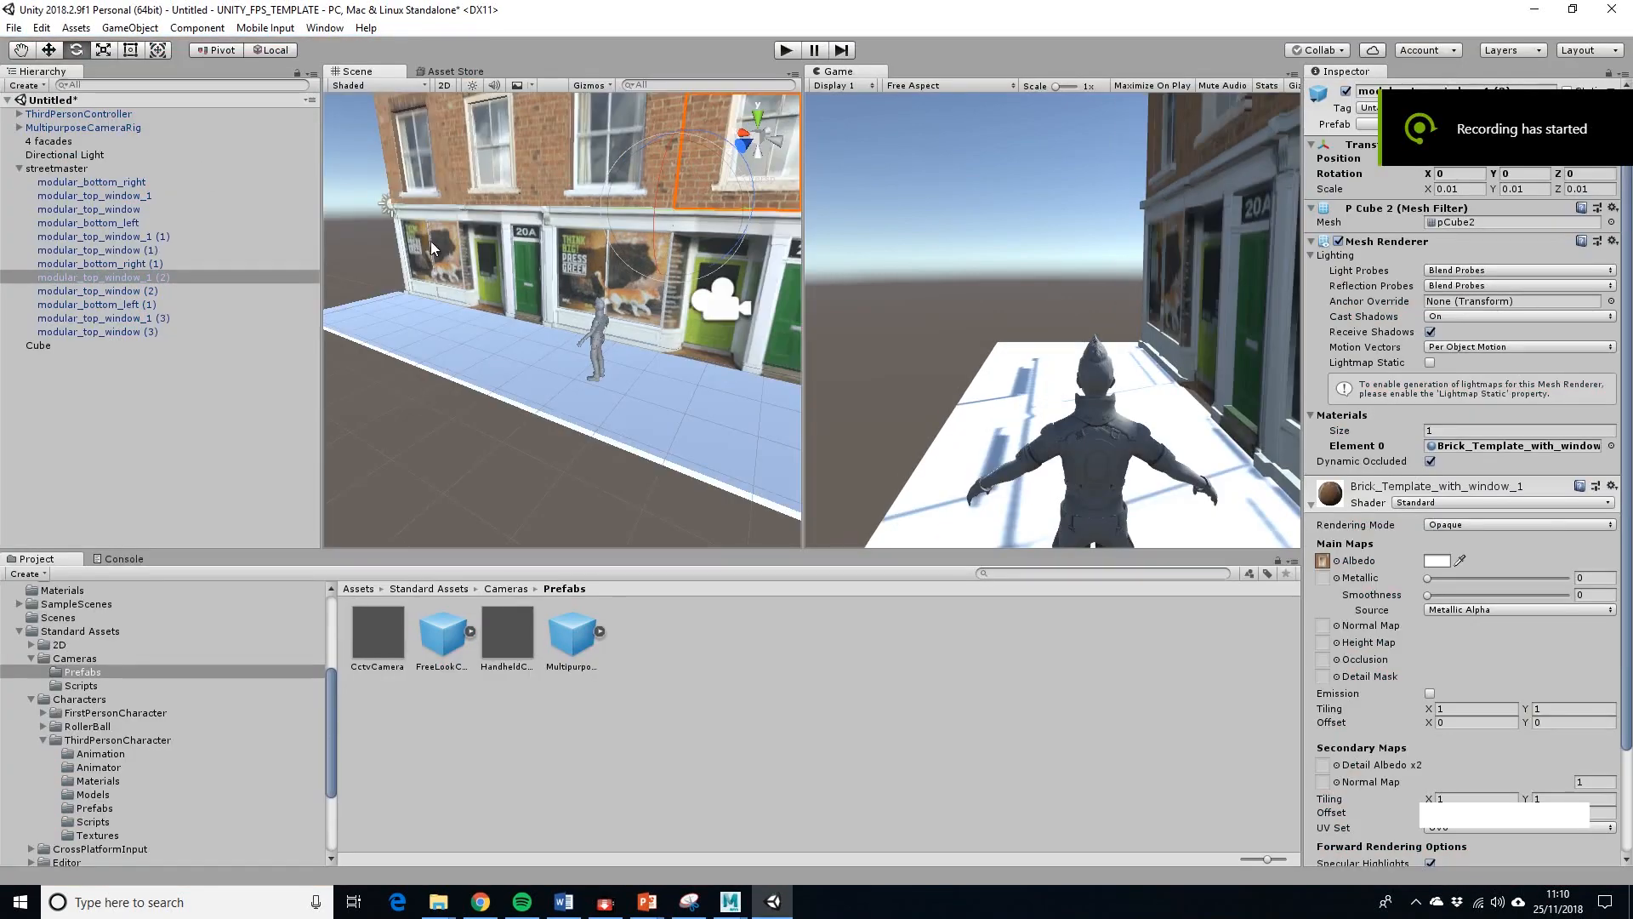
pyautogui.keyDown('alt'); pyautogui.moveTo(430, 242); pyautogui.dragTo(532, 252); pyautogui.keyUp('alt')
pyautogui.keyDown('alt'); pyautogui.moveTo(533, 252); pyautogui.dragTo(526, 313, button='middle'); pyautogui.keyUp('alt')
pyautogui.click(441, 167)
pyautogui.scroll(-3, 485, 219)
pyautogui.keyDown('alt'); pyautogui.moveTo(485, 220); pyautogui.dragTo(634, 318); pyautogui.keyUp('alt')
pyautogui.scroll(-3, 634, 318)
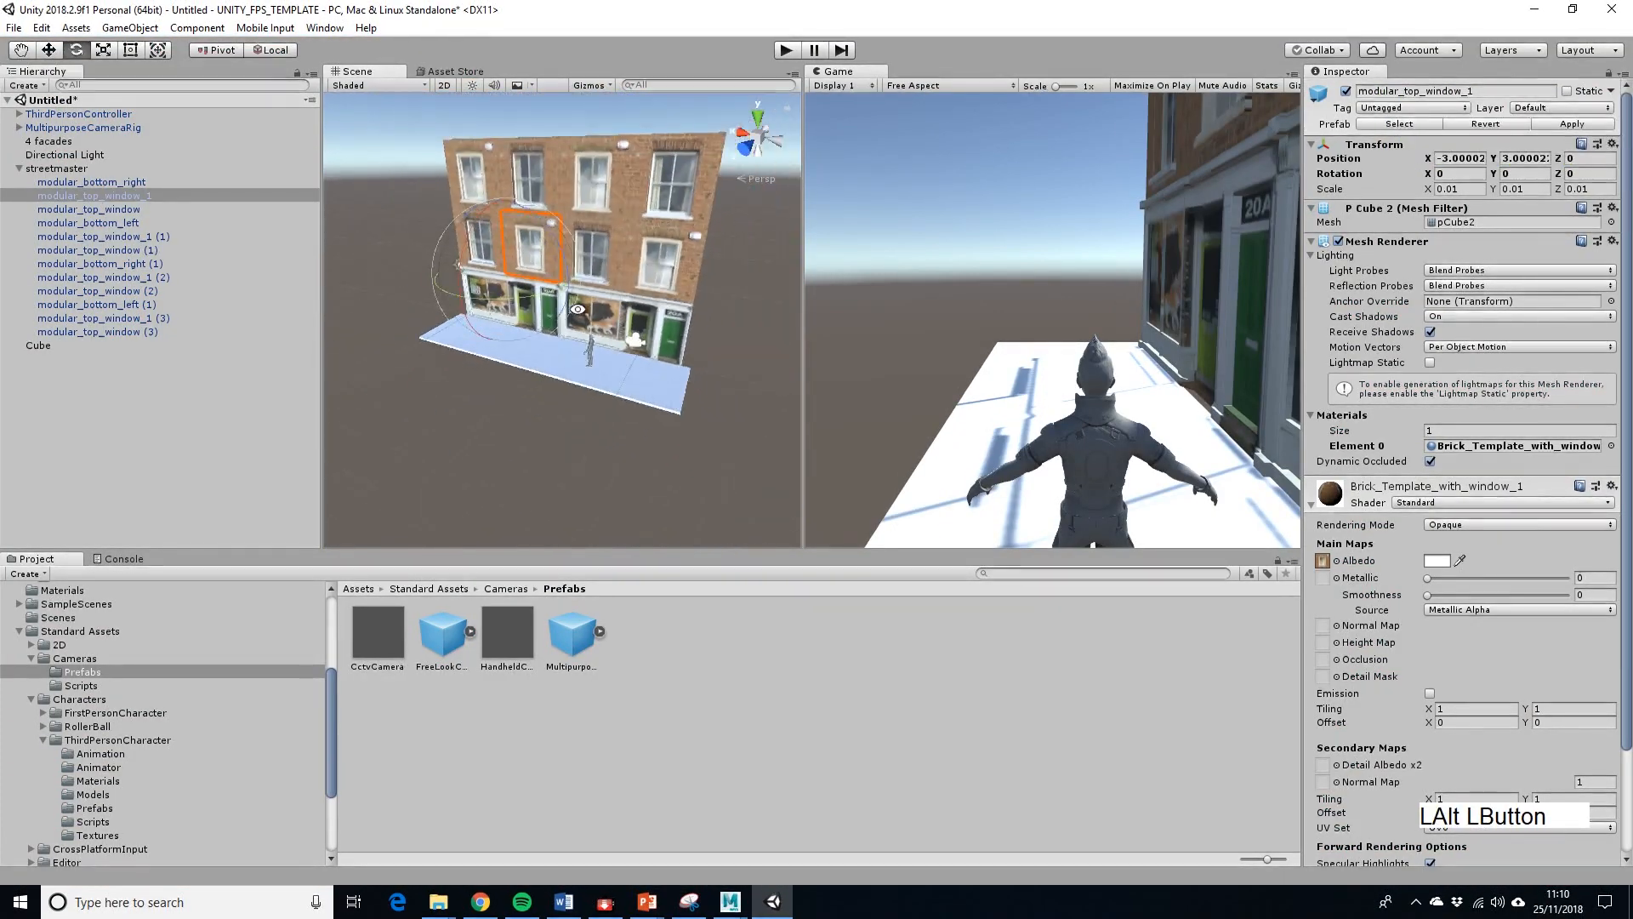
pyautogui.keyDown('alt'); pyautogui.moveTo(366, 183); pyautogui.dragTo(600, 332); pyautogui.keyUp('alt')
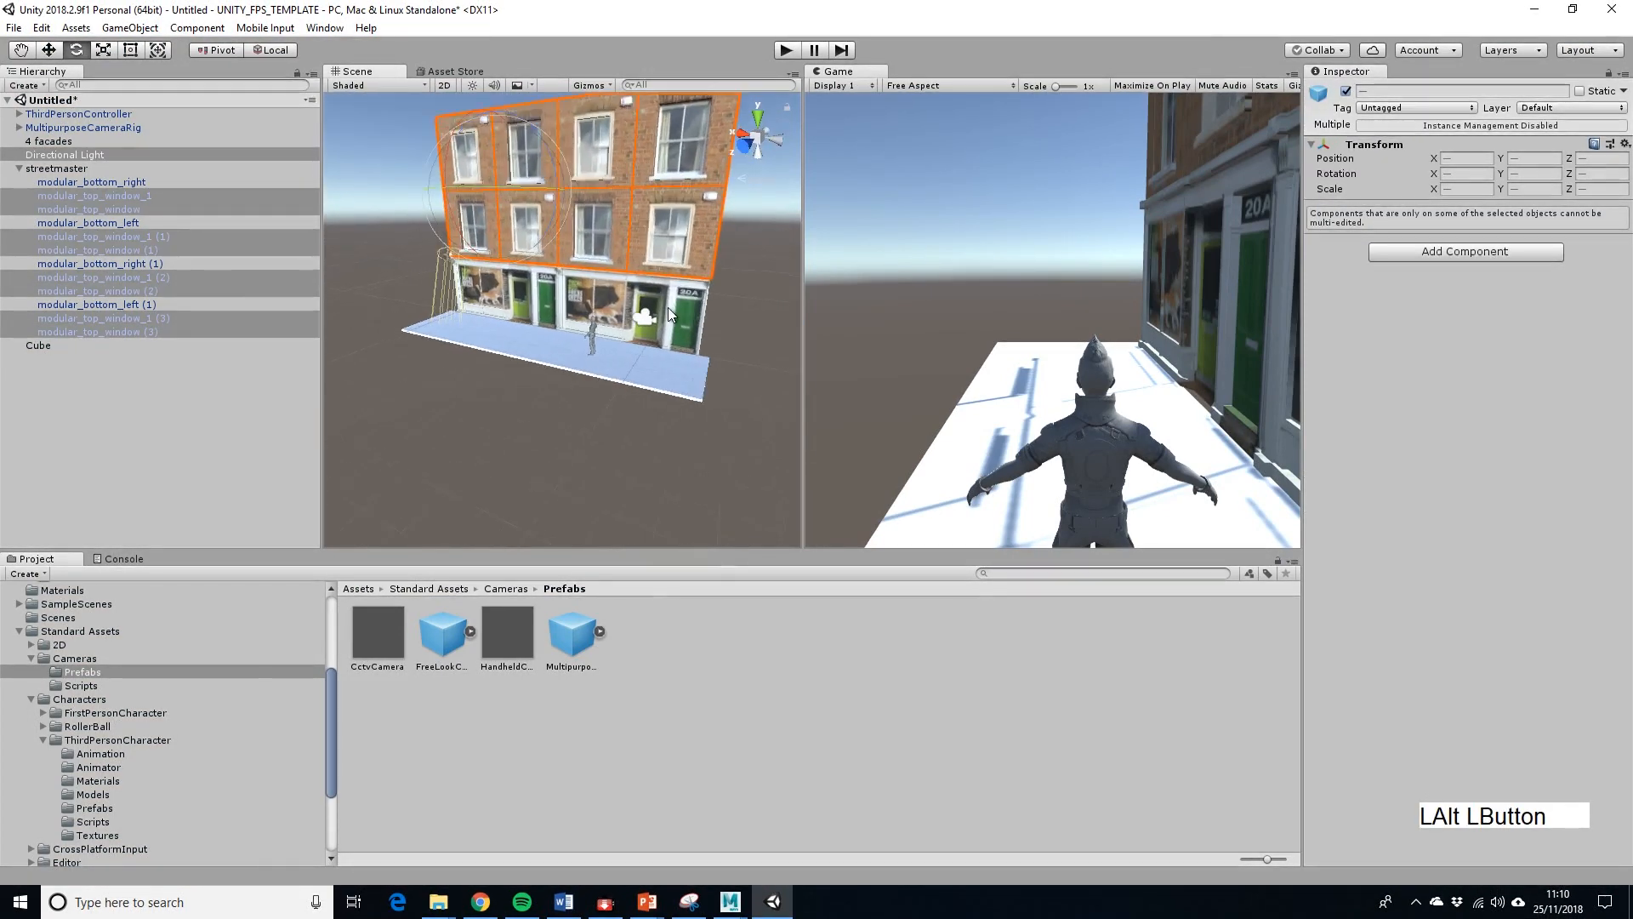
pyautogui.scroll(4, 599, 331)
pyautogui.keyDown('shift'); pyautogui.click(684, 310); pyautogui.keyUp('shift')
pyautogui.keyDown('shift'); pyautogui.click(530, 285); pyautogui.keyUp('shift')
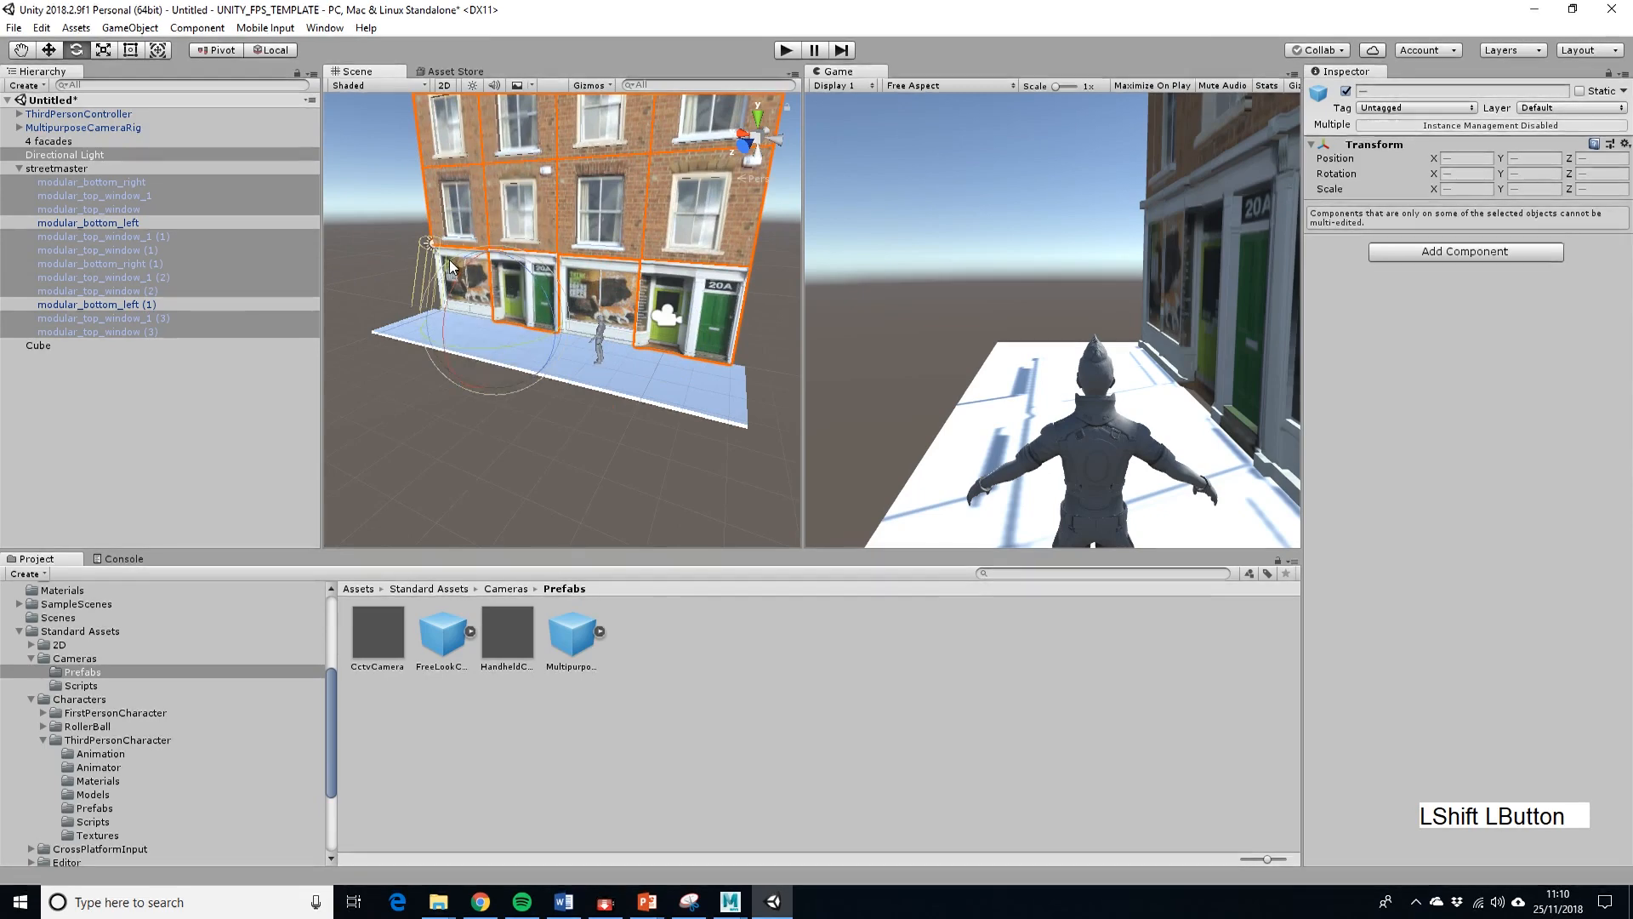
pyautogui.keyDown('alt'); pyautogui.moveTo(671, 270); pyautogui.dragTo(645, 293); pyautogui.keyUp('alt')
pyautogui.keyDown('alt'); pyautogui.moveTo(645, 293); pyautogui.dragTo(637, 325, button='middle'); pyautogui.keyUp('alt')
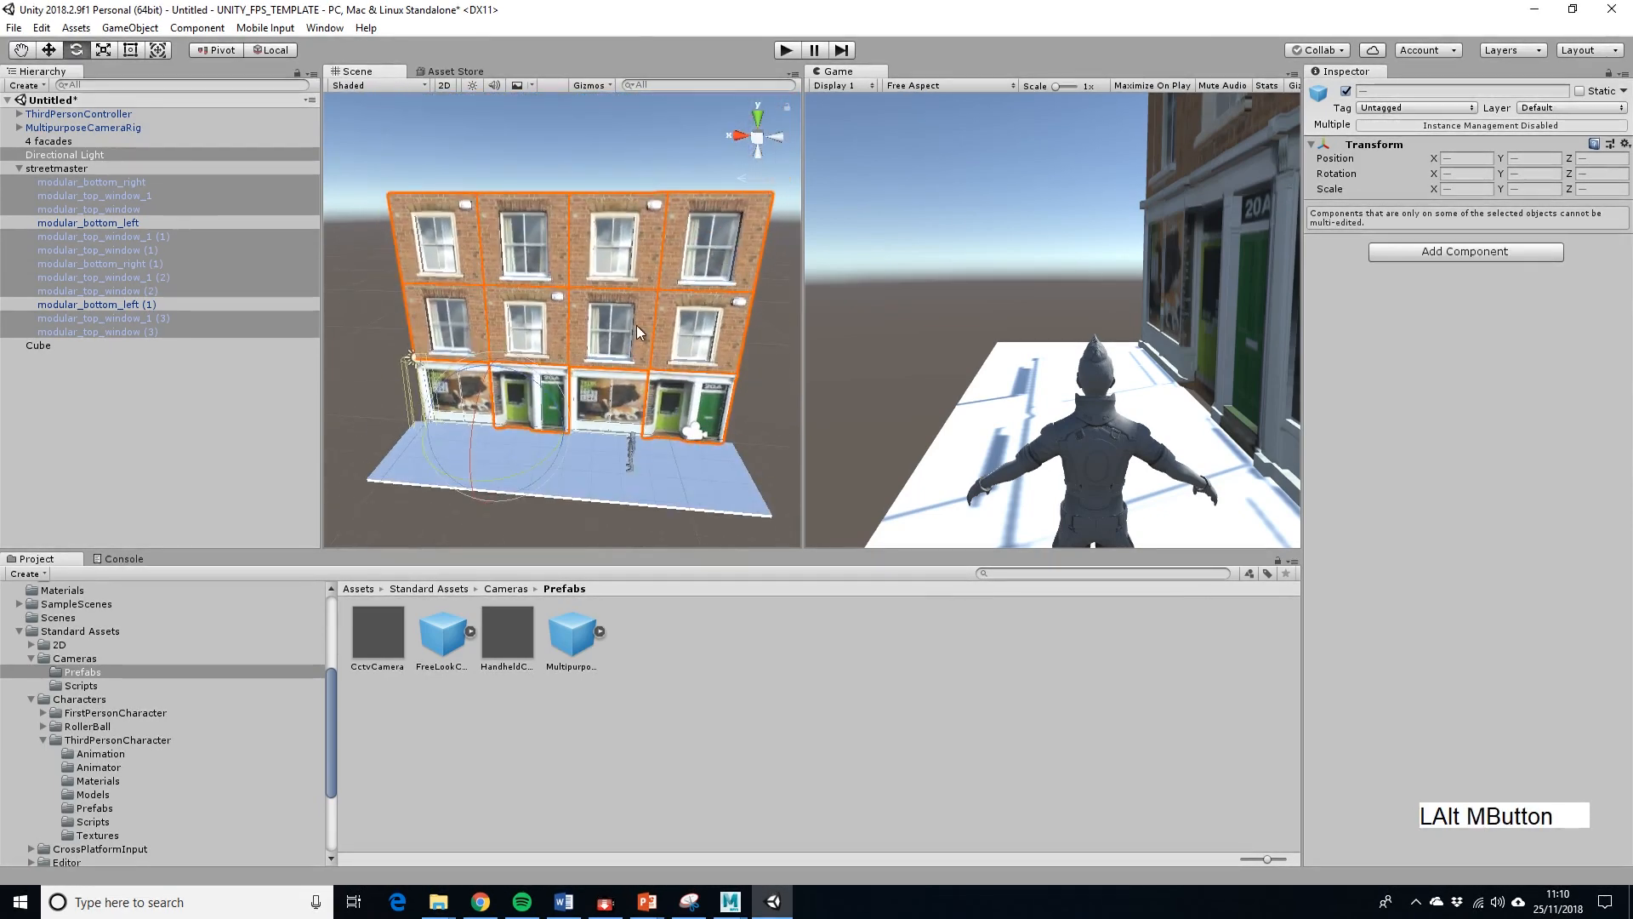
pyautogui.scroll(-2, 637, 325)
pyautogui.keyDown('alt'); pyautogui.moveTo(636, 325); pyautogui.dragTo(578, 308); pyautogui.keyUp('alt')
pyautogui.moveTo(384, 153); pyautogui.dragTo(781, 402)
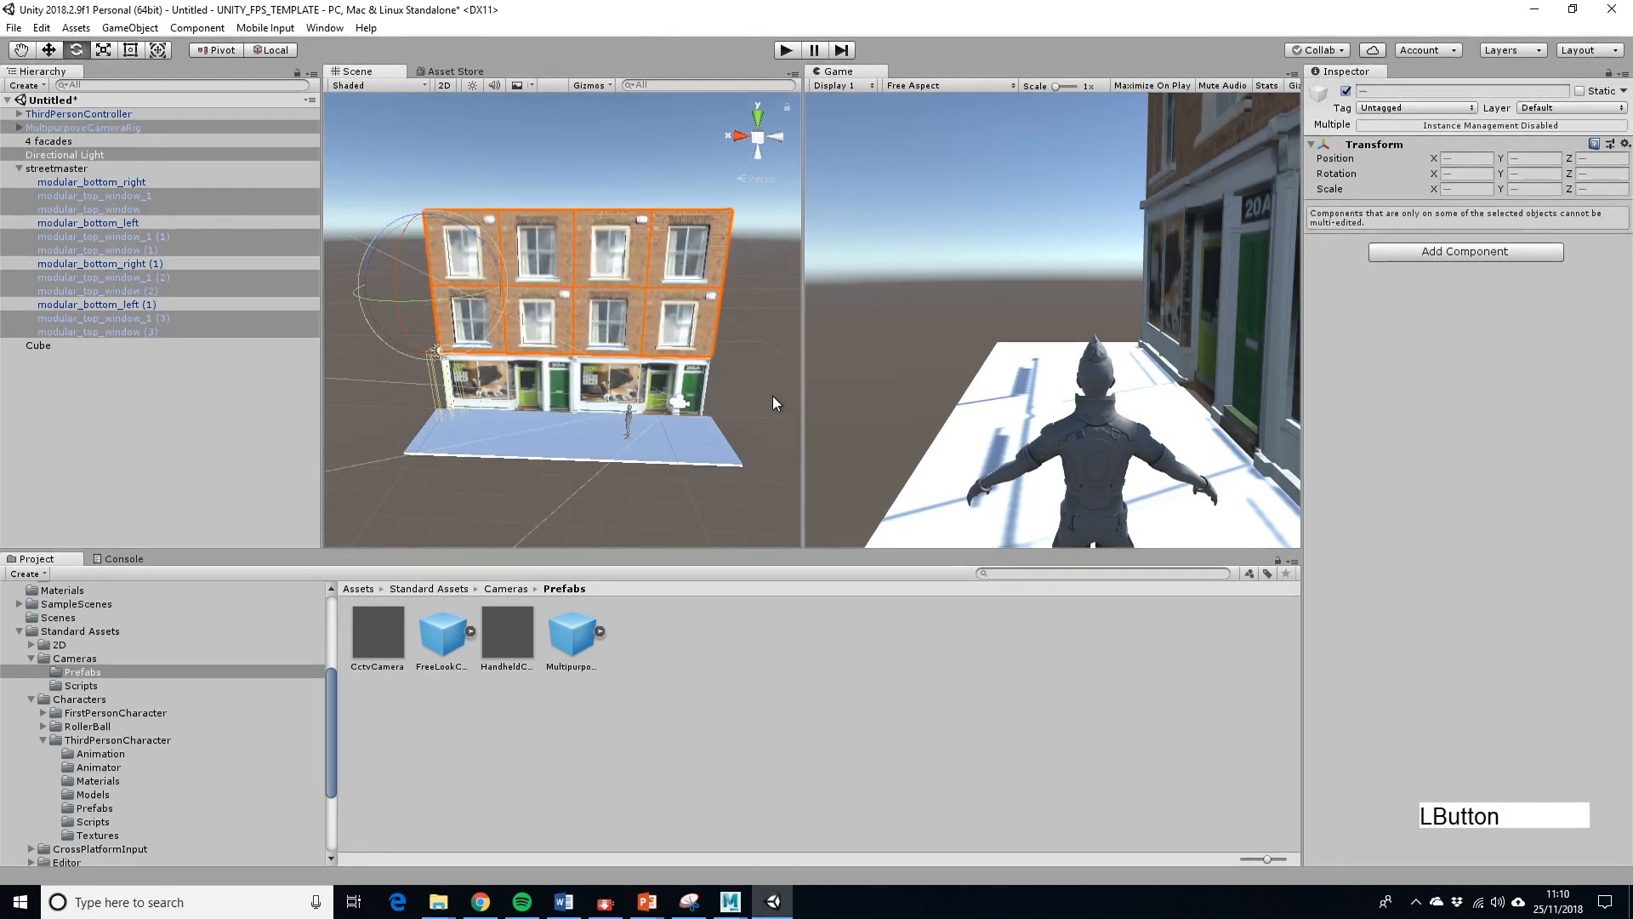
pyautogui.moveTo(402, 159); pyautogui.dragTo(742, 433)
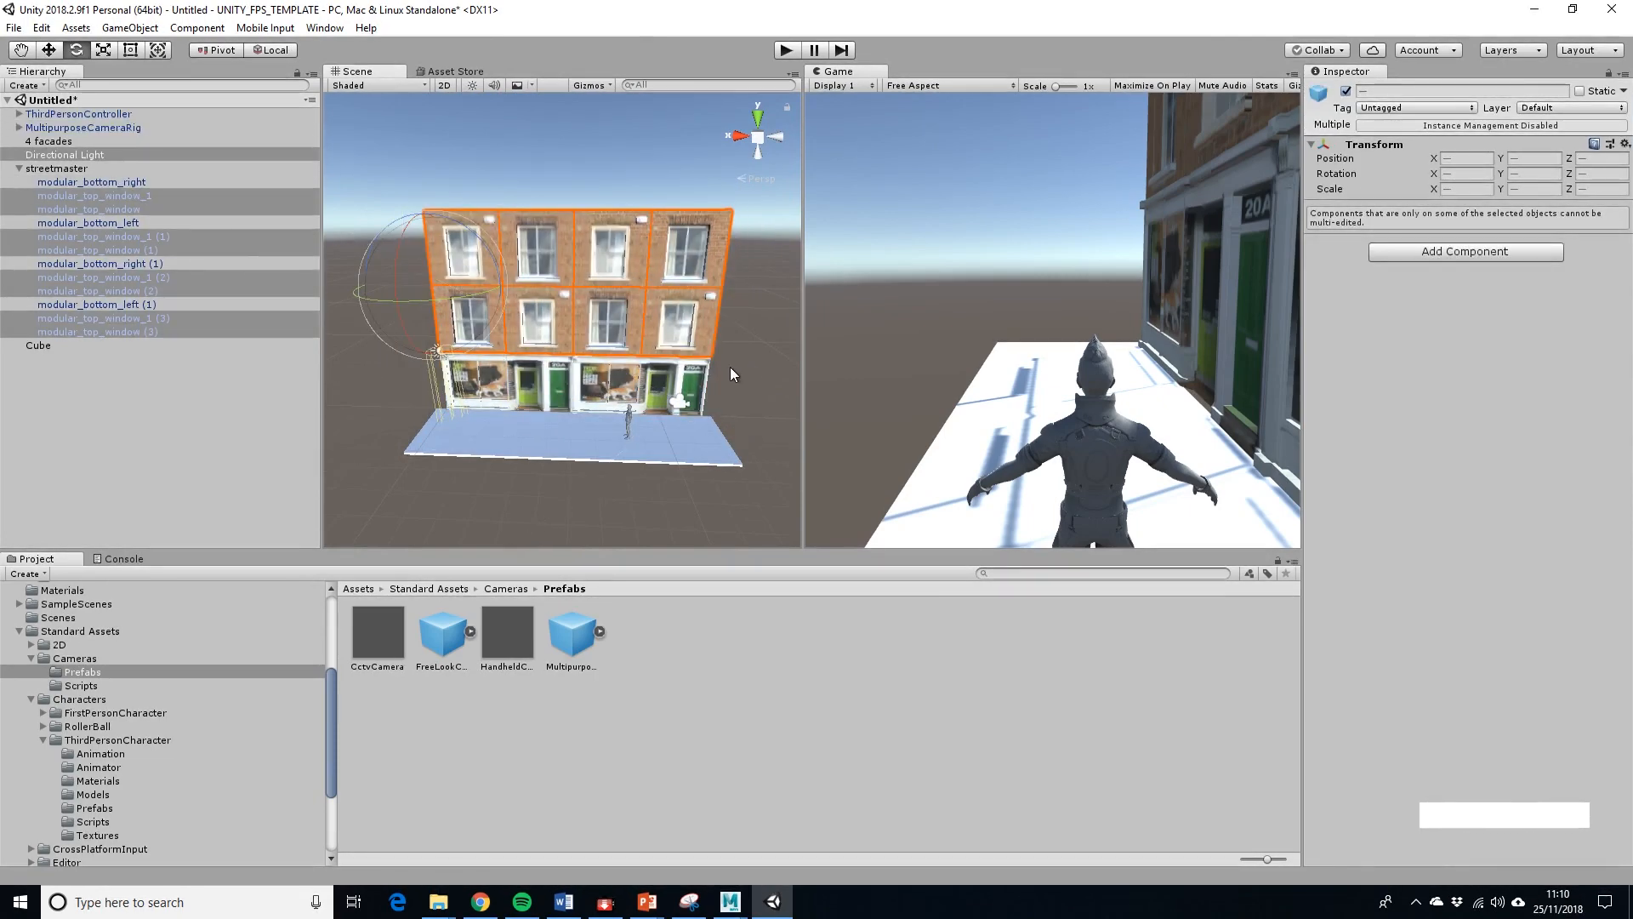
# Add a Physics Box Collider to all twelve facade modules under streetmaster.
pyautogui.click(95, 184)
pyautogui.keyDown('shift'); pyautogui.click(116, 333); pyautogui.keyUp('shift')
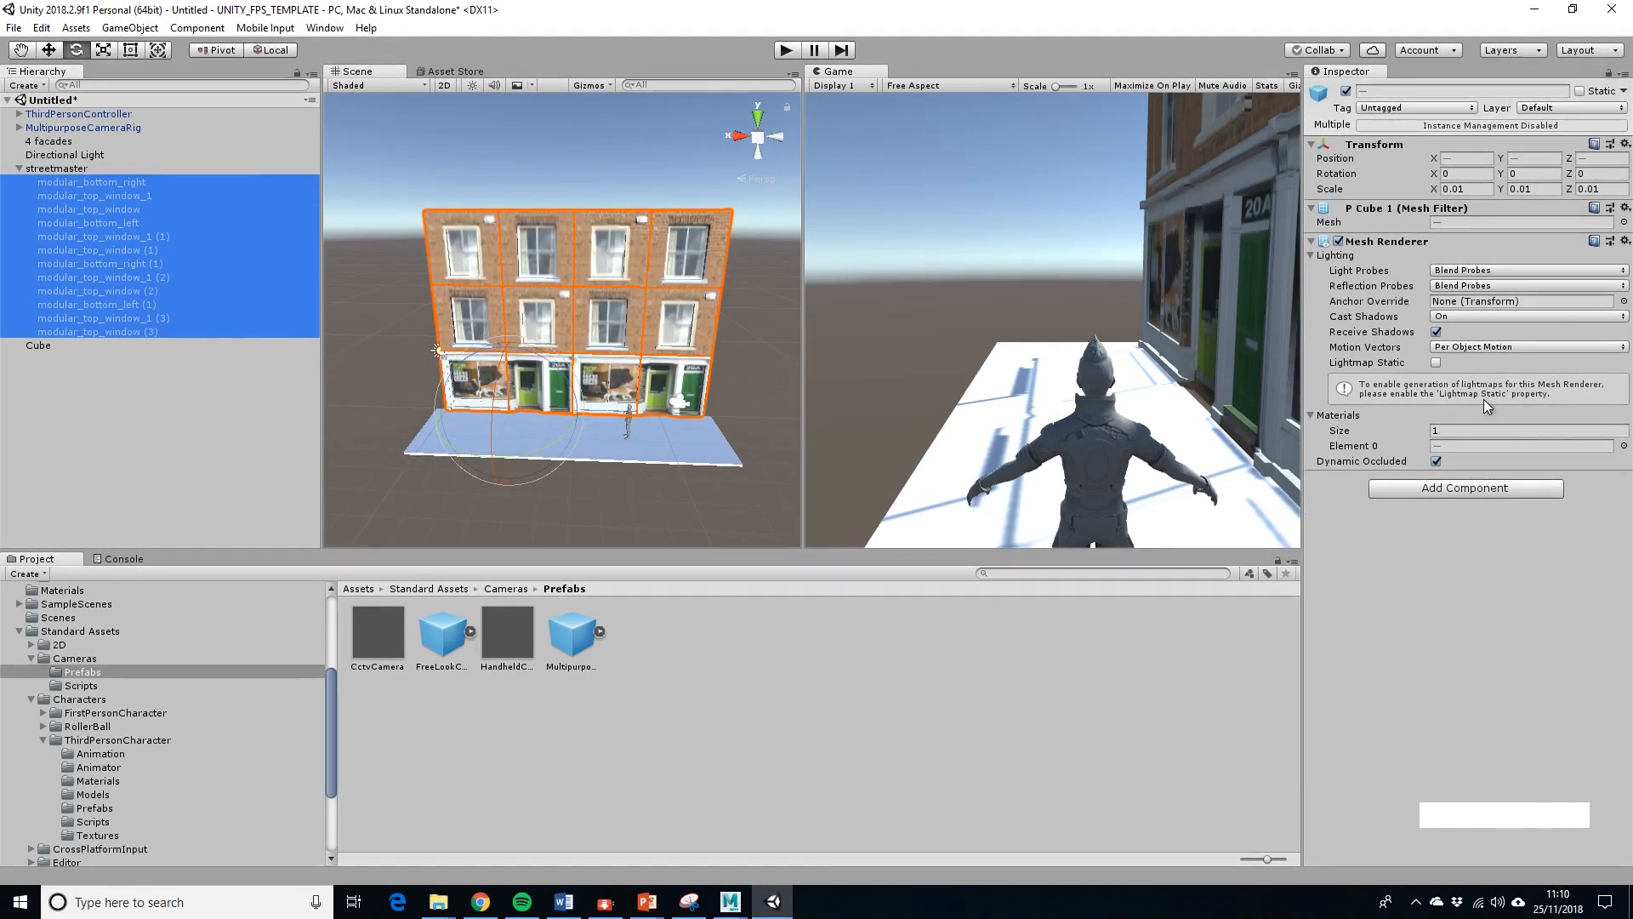
pyautogui.click(1521, 492)
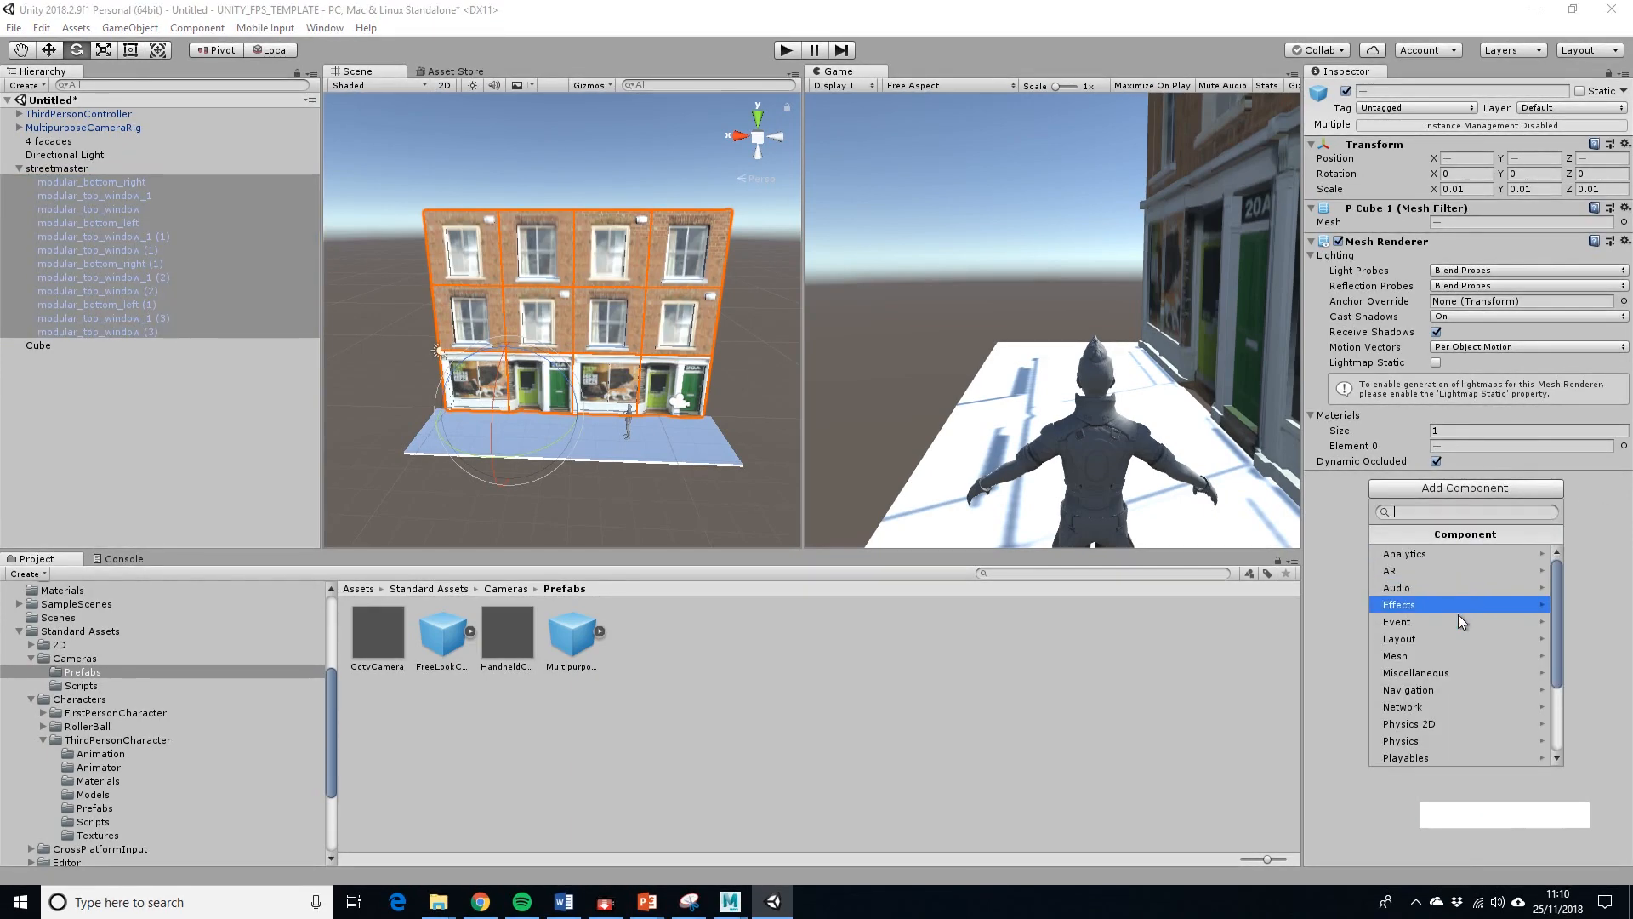
pyautogui.moveTo(1553, 619); pyautogui.dragTo(1557, 562)
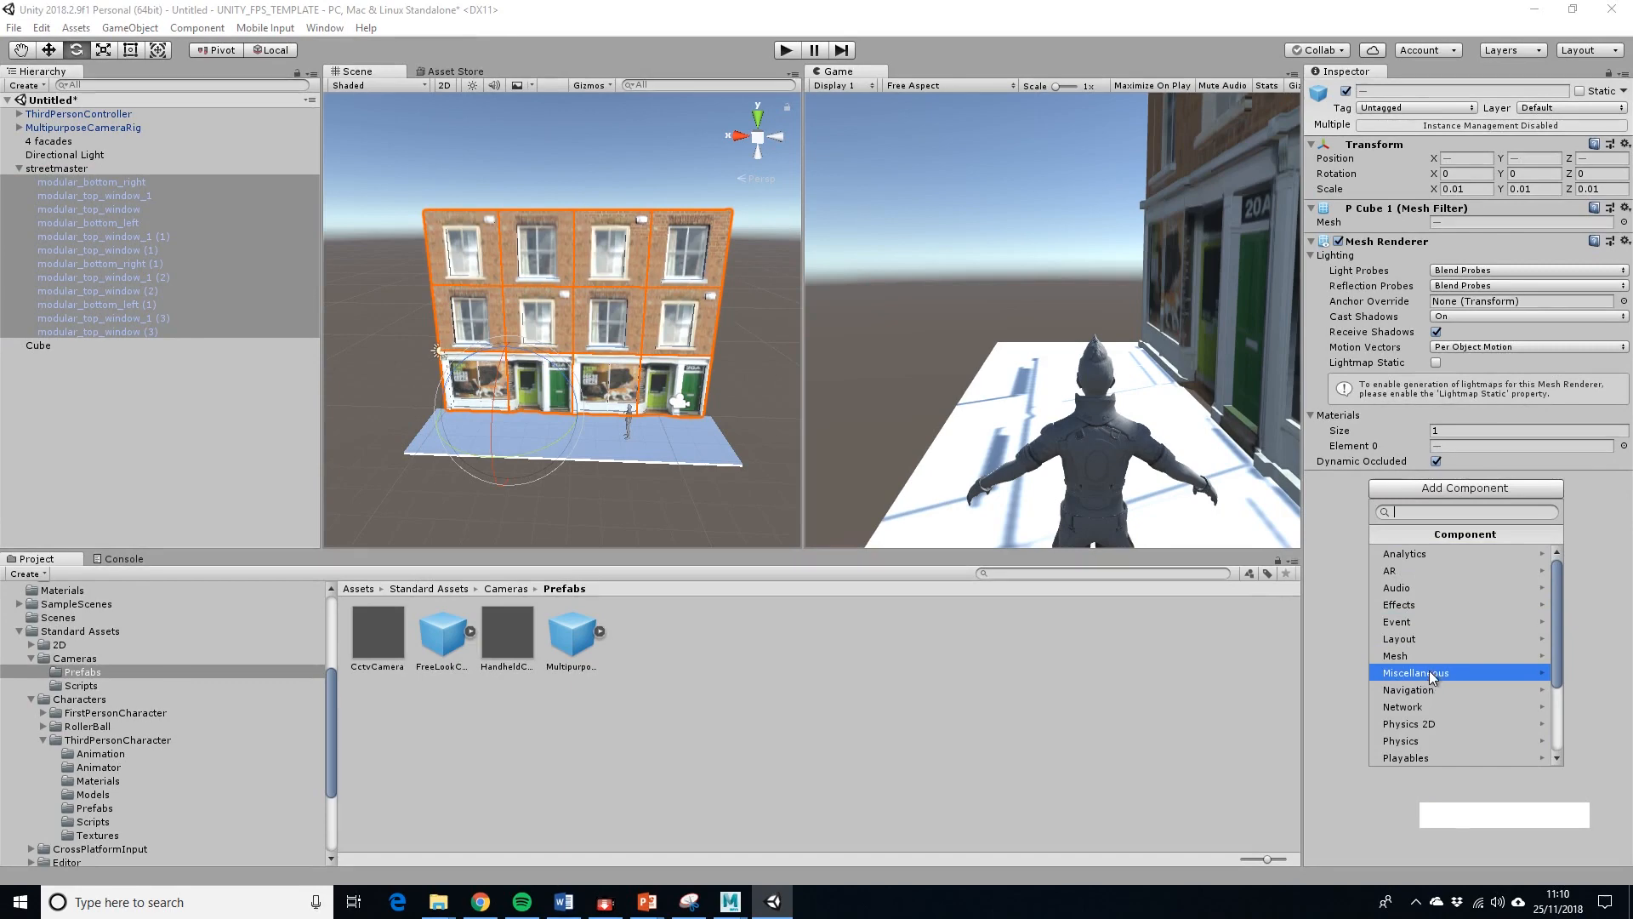
pyautogui.click(1521, 656)
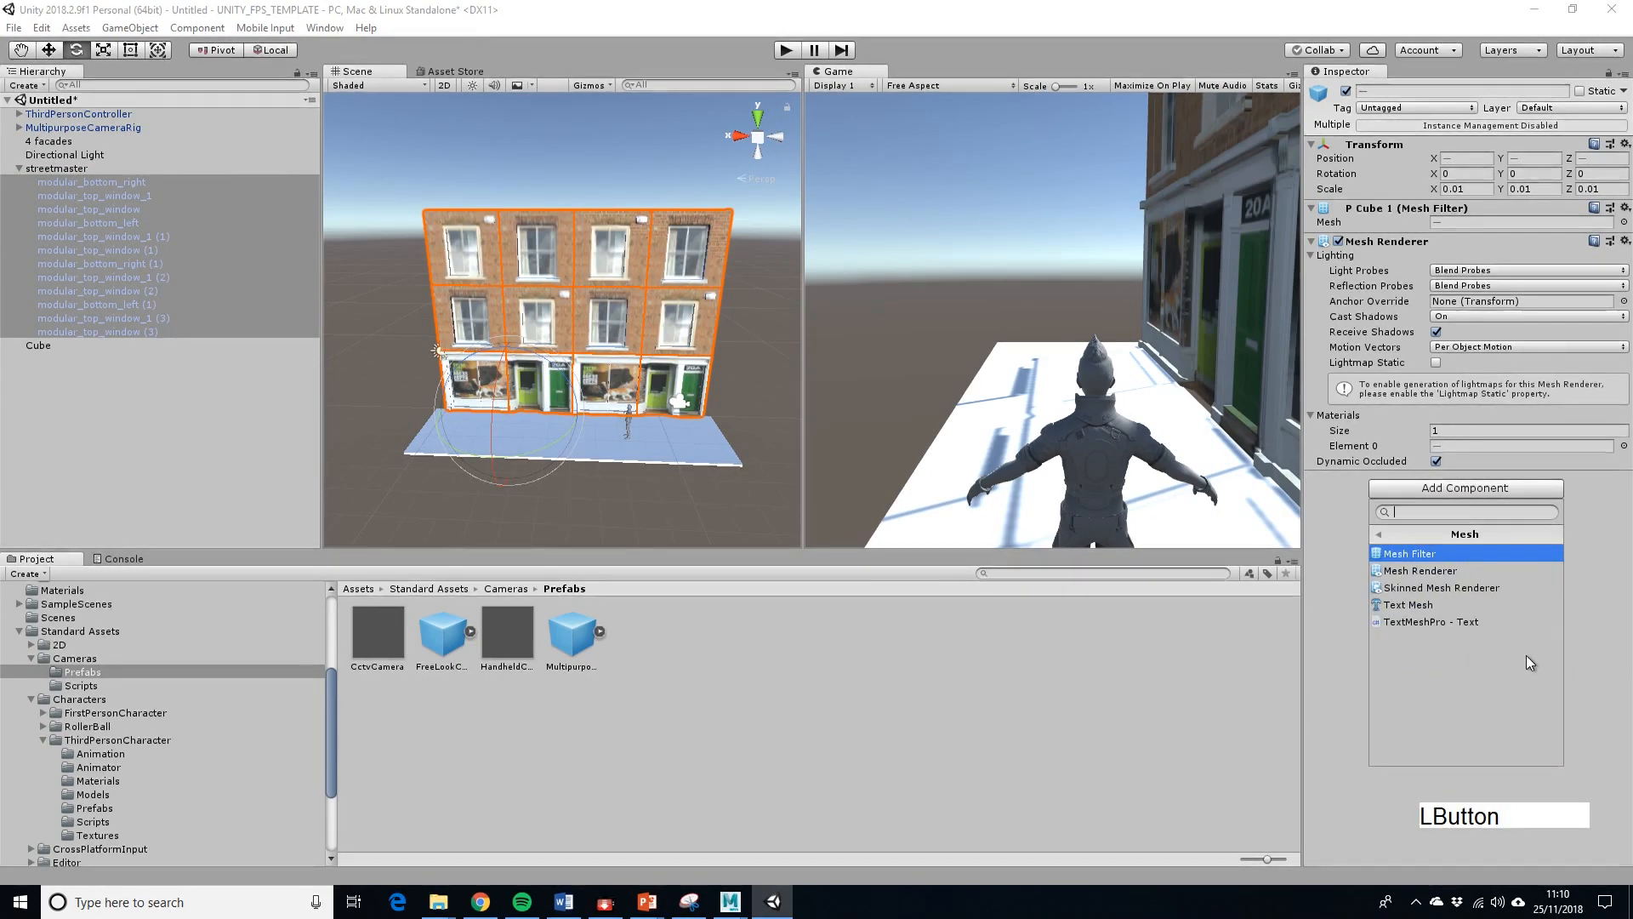
pyautogui.click(1384, 533)
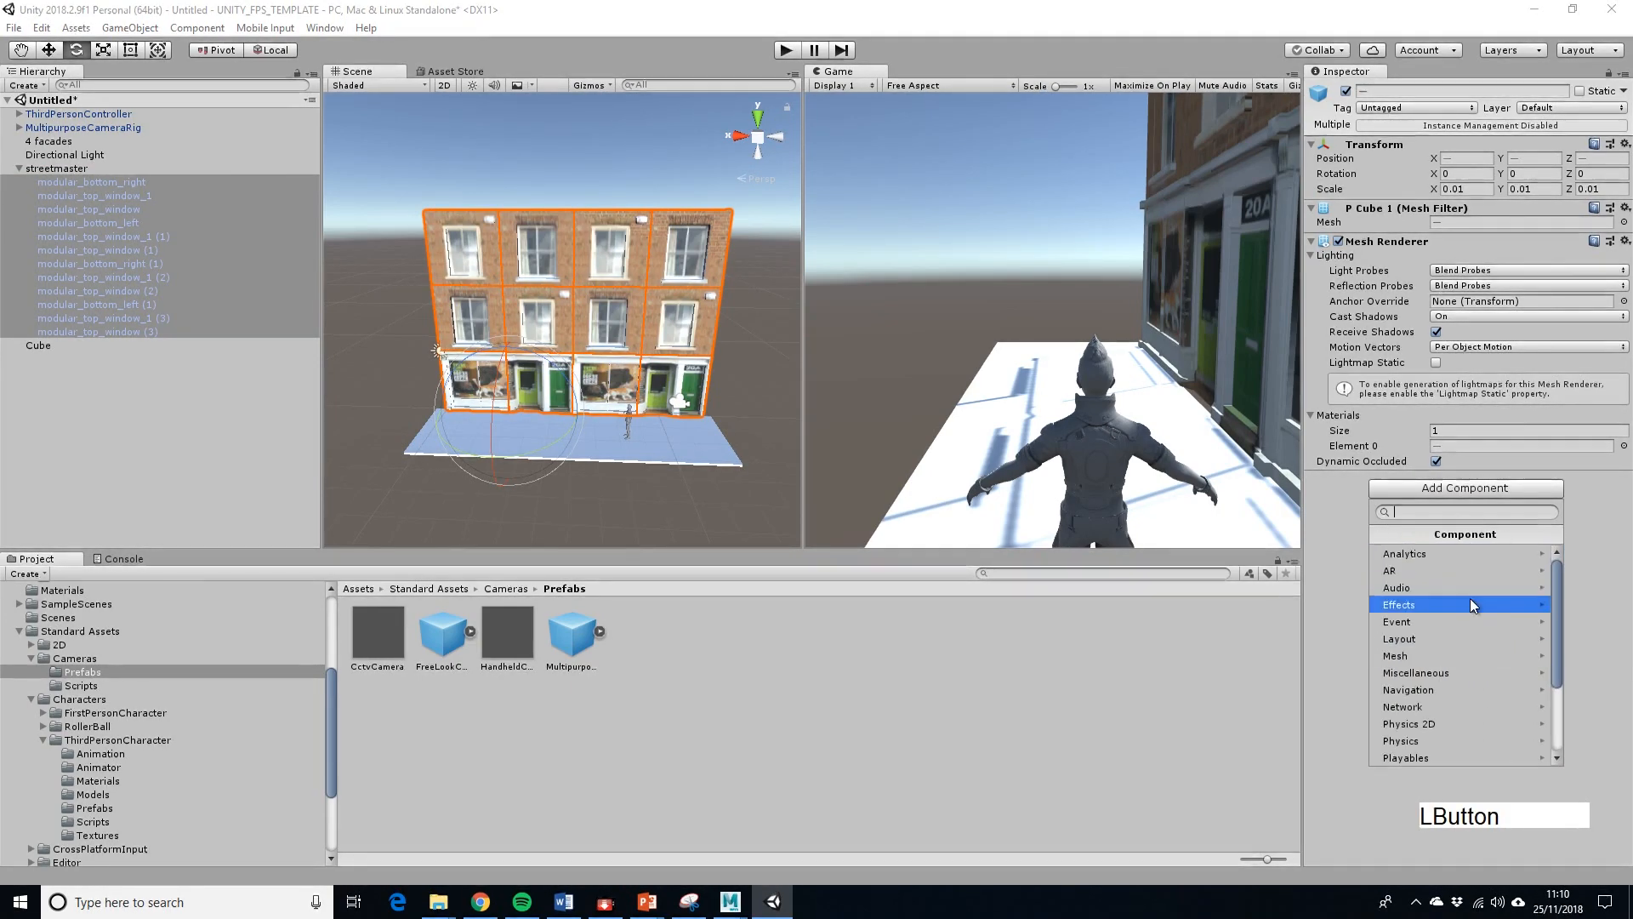
pyautogui.scroll(1, 1480, 624)
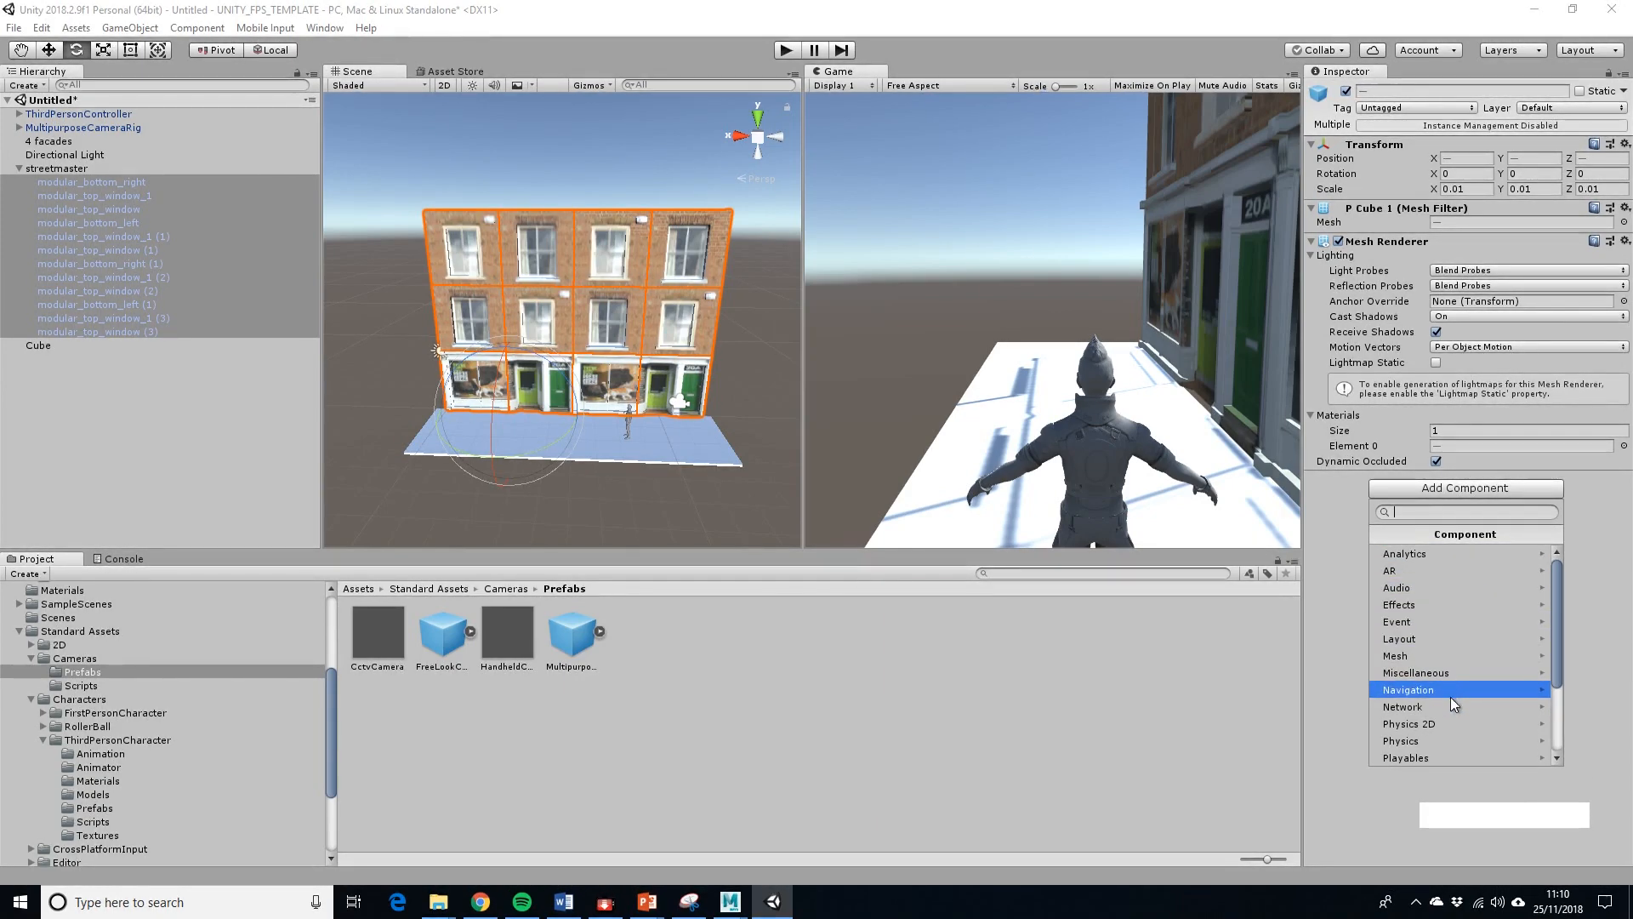
pyautogui.click(1455, 742)
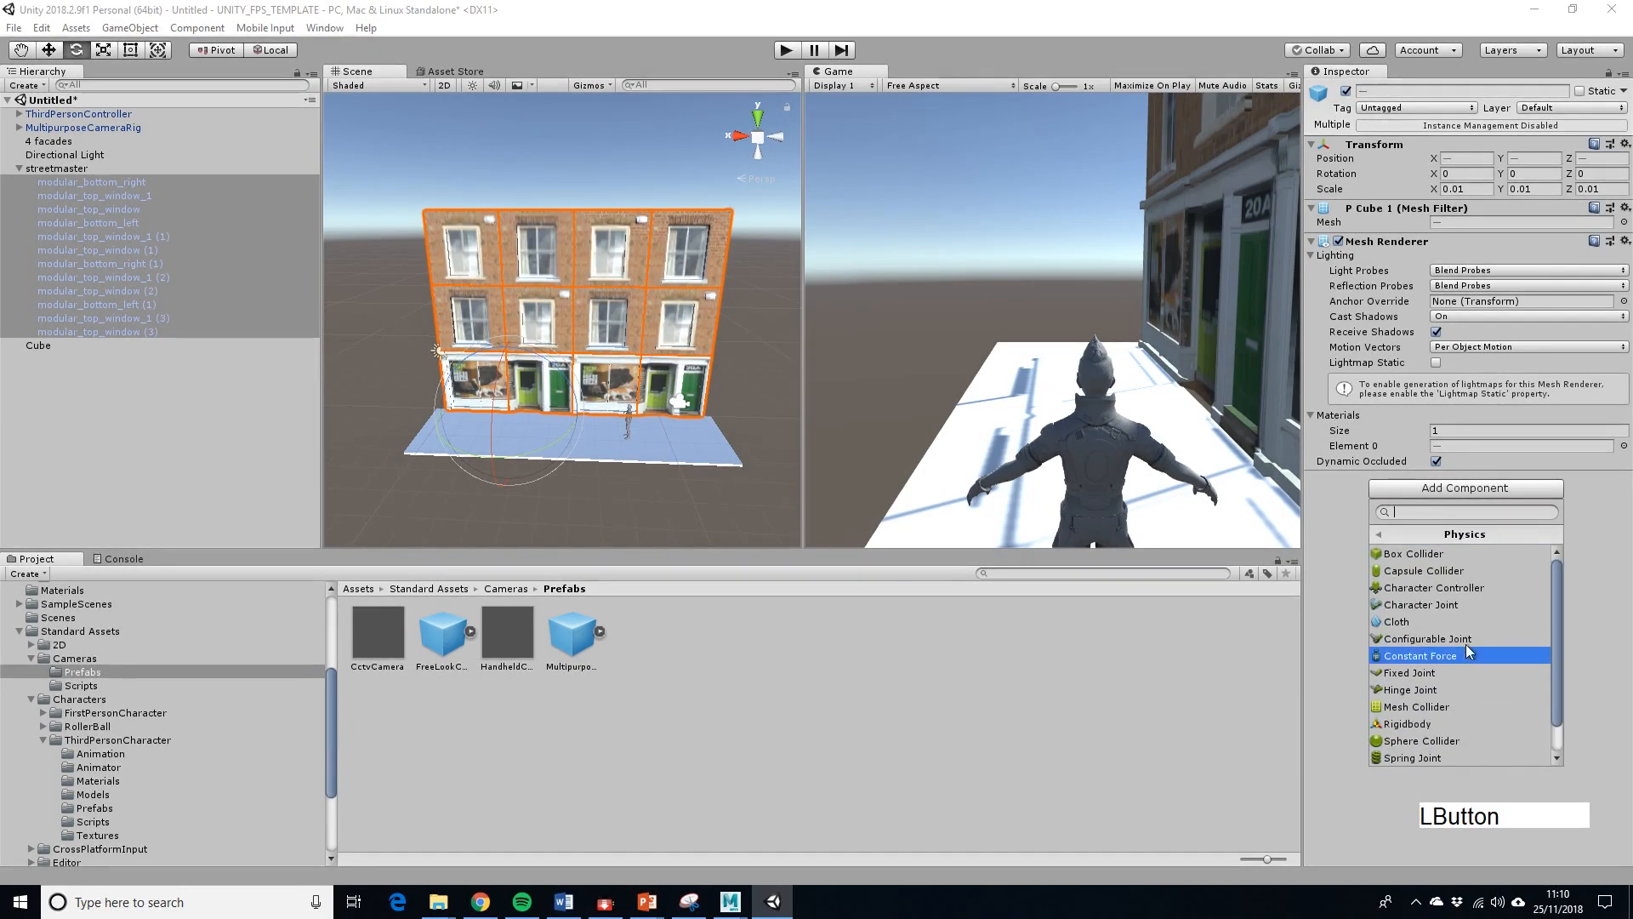
pyautogui.click(1439, 555)
# Enable the camera rig's Protect Camera From Wall Clip script and turn on Maximize On Play for the game view.
pyautogui.keyDown('alt'); pyautogui.moveTo(751, 470); pyautogui.dragTo(587, 417); pyautogui.keyUp('alt')
pyautogui.keyDown('alt'); pyautogui.moveTo(587, 417); pyautogui.dragTo(663, 409, button='middle'); pyautogui.keyUp('alt')
pyautogui.scroll(2, 676, 412)
pyautogui.keyDown('alt'); pyautogui.moveTo(668, 446); pyautogui.dragTo(605, 446, button='middle'); pyautogui.keyUp('alt')
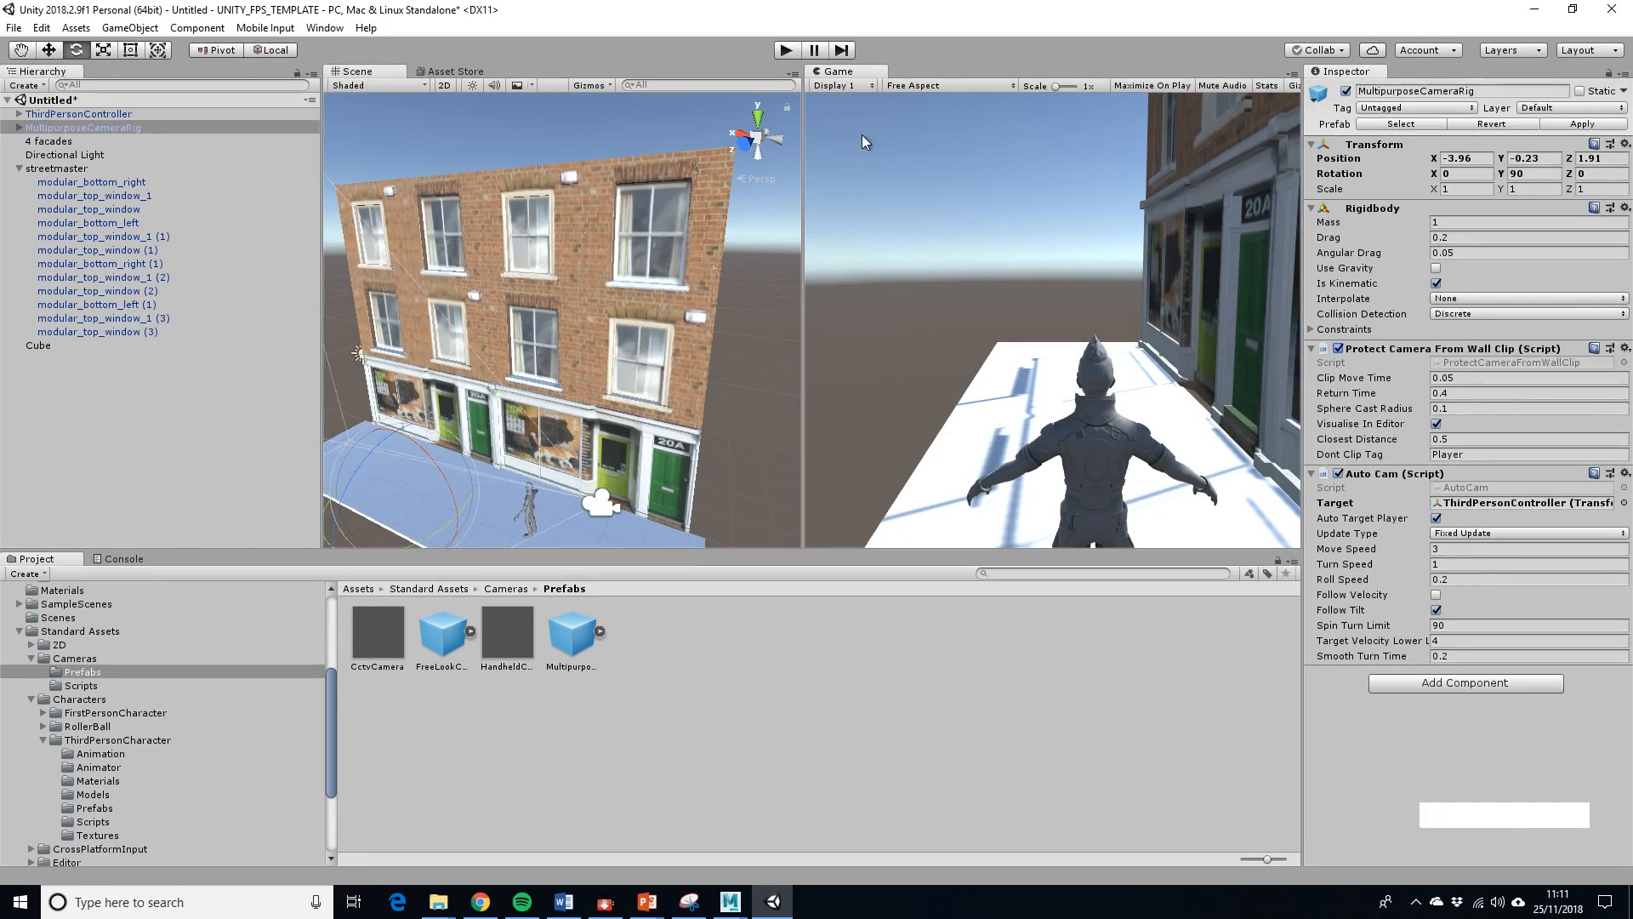
pyautogui.click(1169, 85)
# Play the scene maximized and walk the character along and against the shopfronts to test the colliders and follow camera.
pyautogui.click(787, 50)
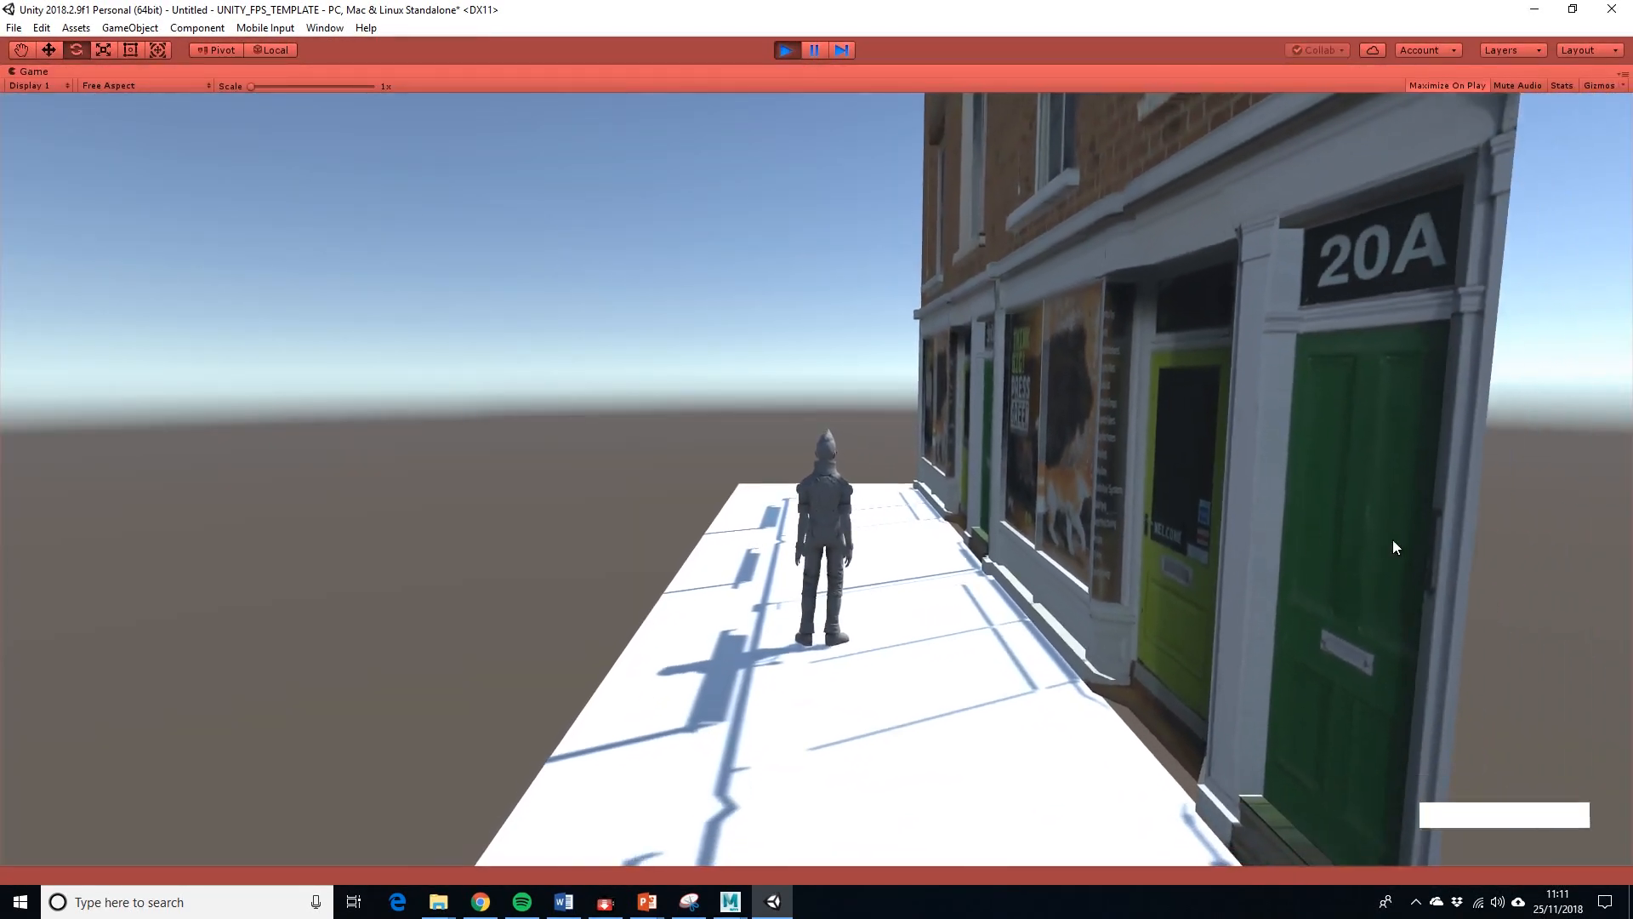
pyautogui.press('d')
pyautogui.press('w')
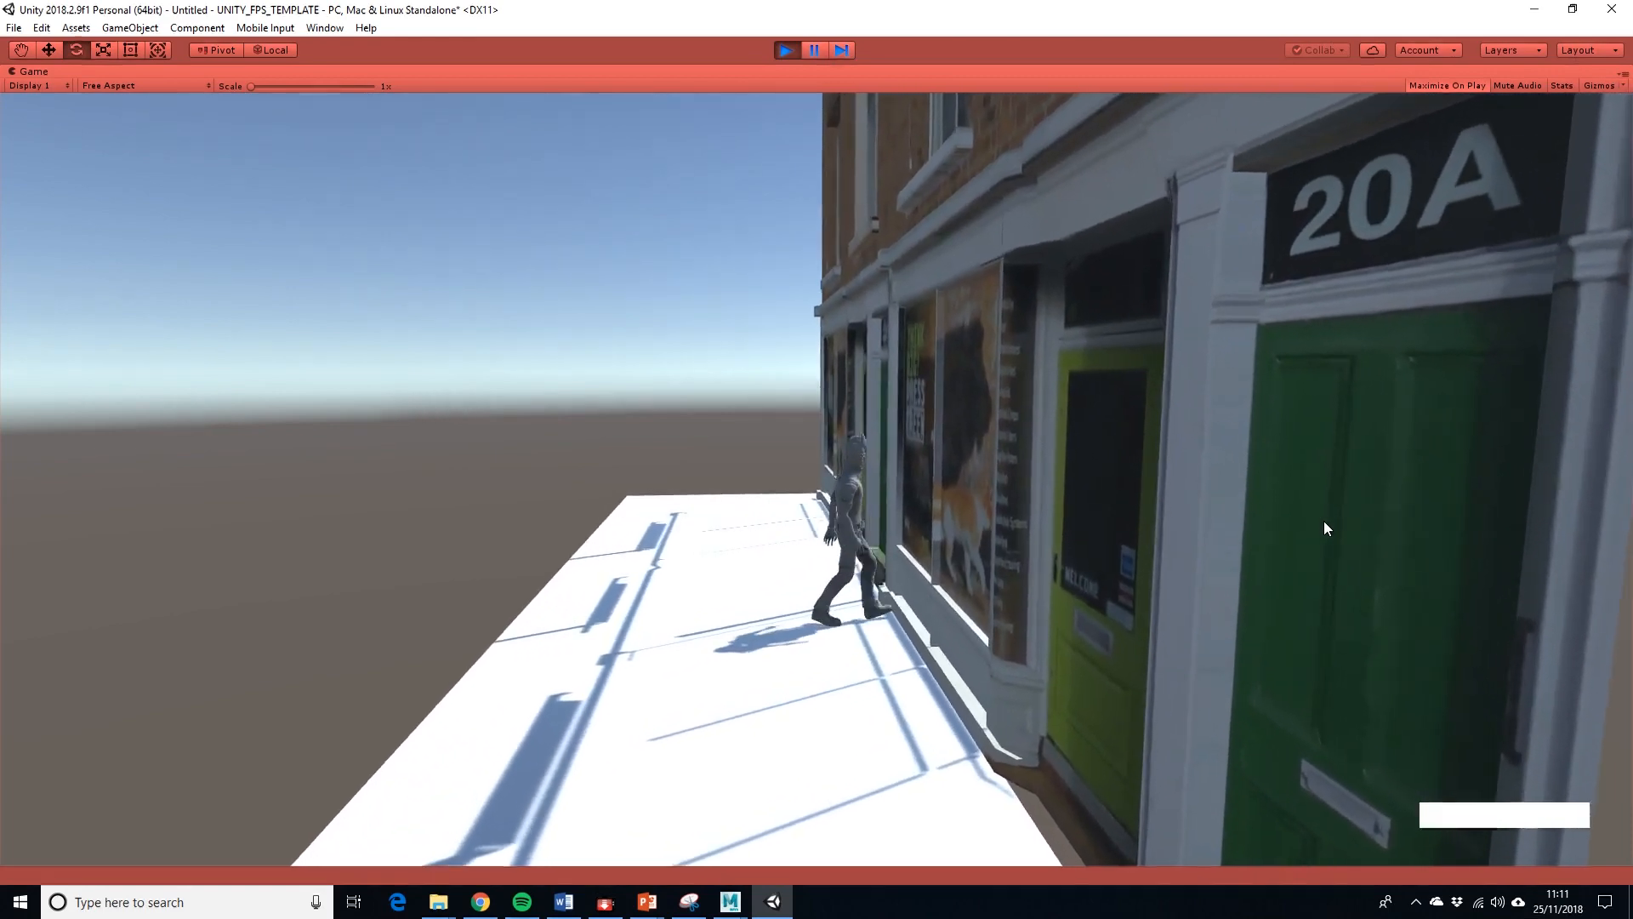
pyautogui.press('a')
pyautogui.press('d')
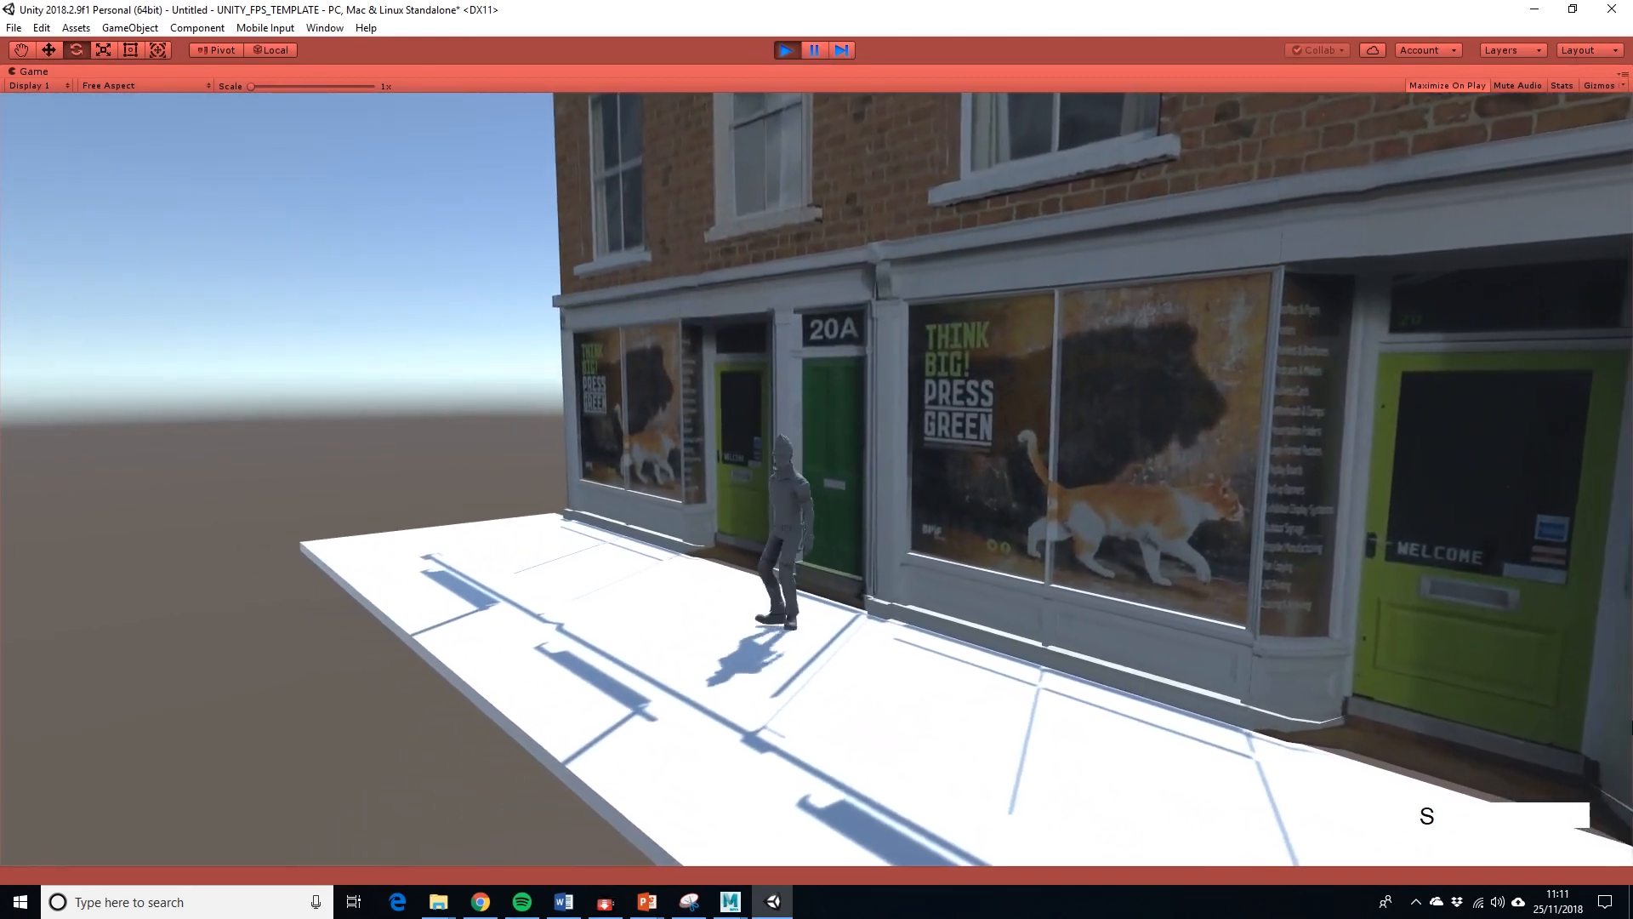
pyautogui.press('s')
pyautogui.press('a')
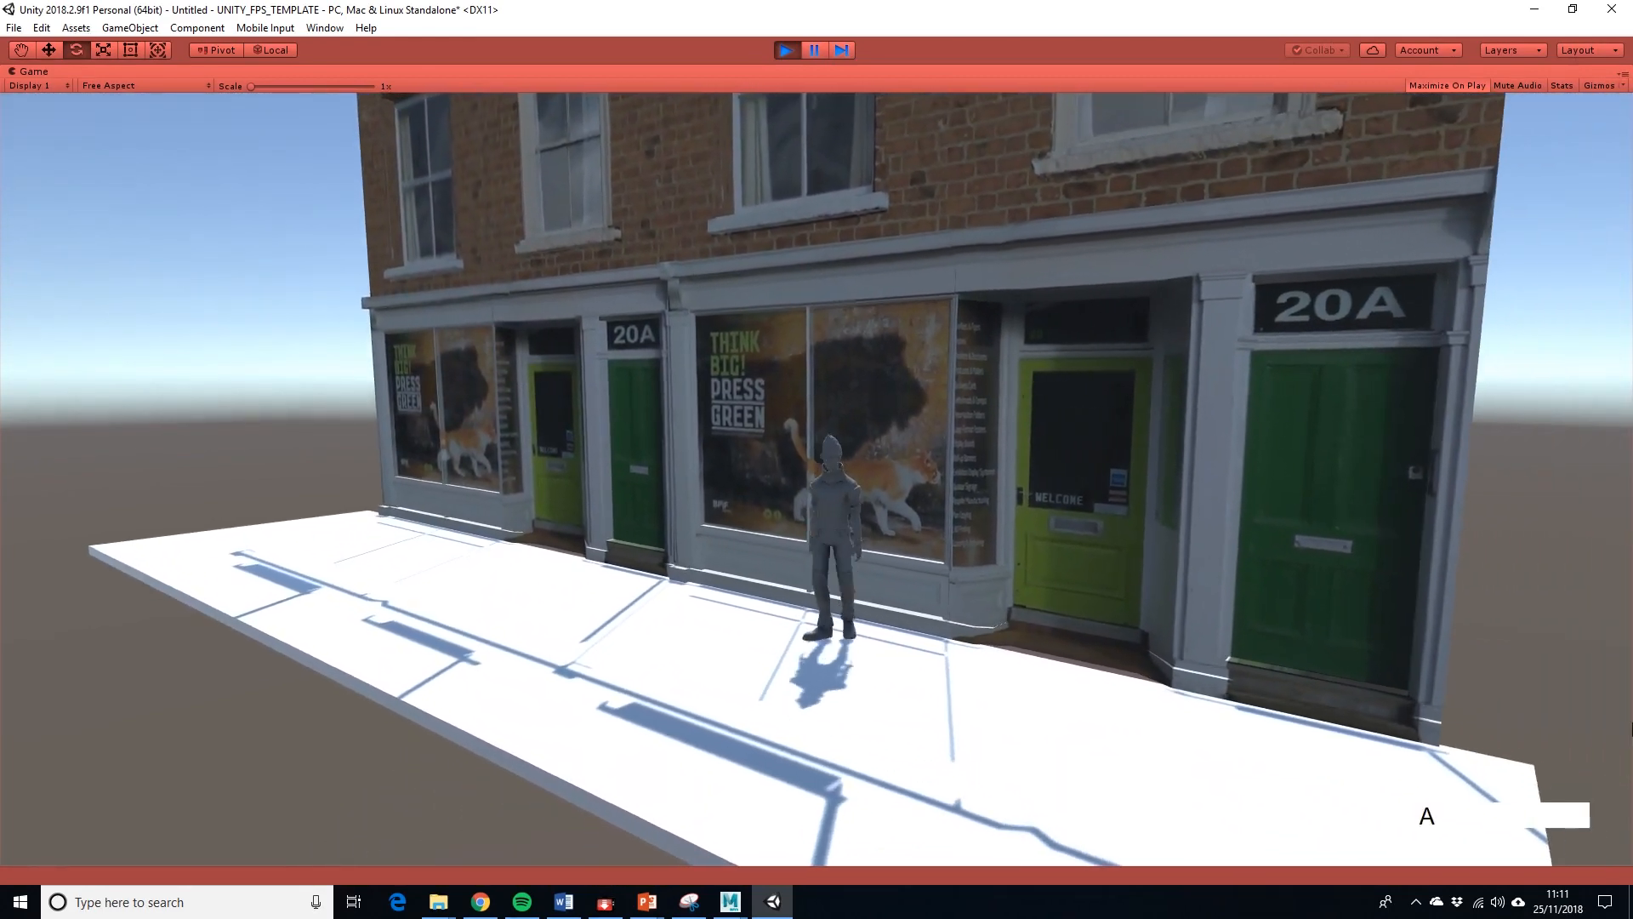
pyautogui.press('w')
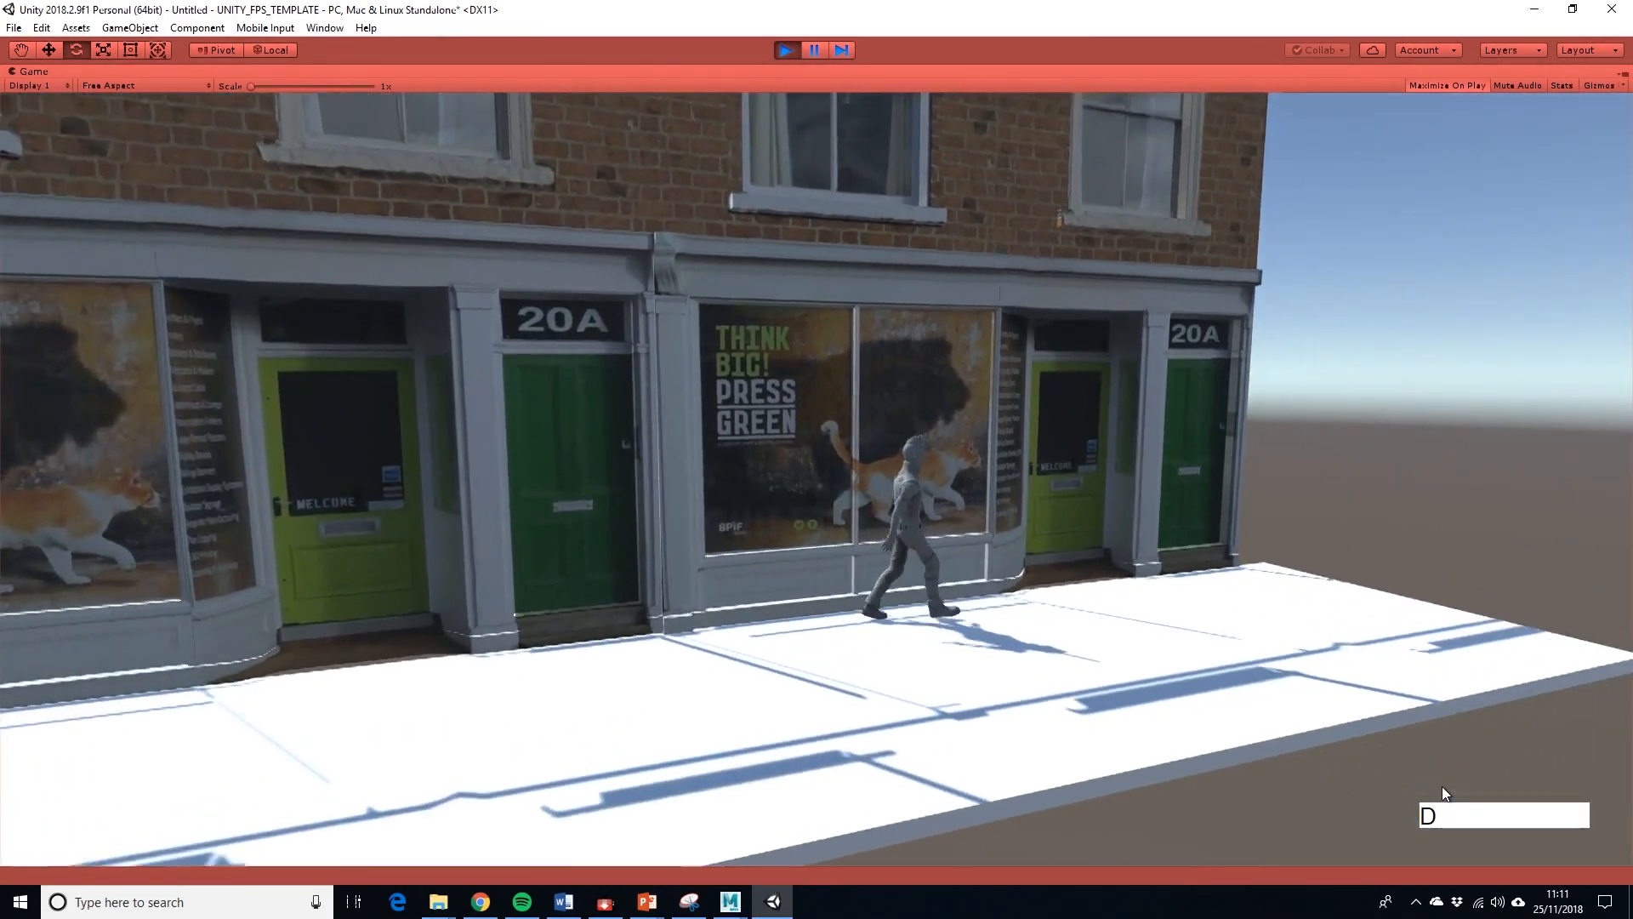
pyautogui.press('a')
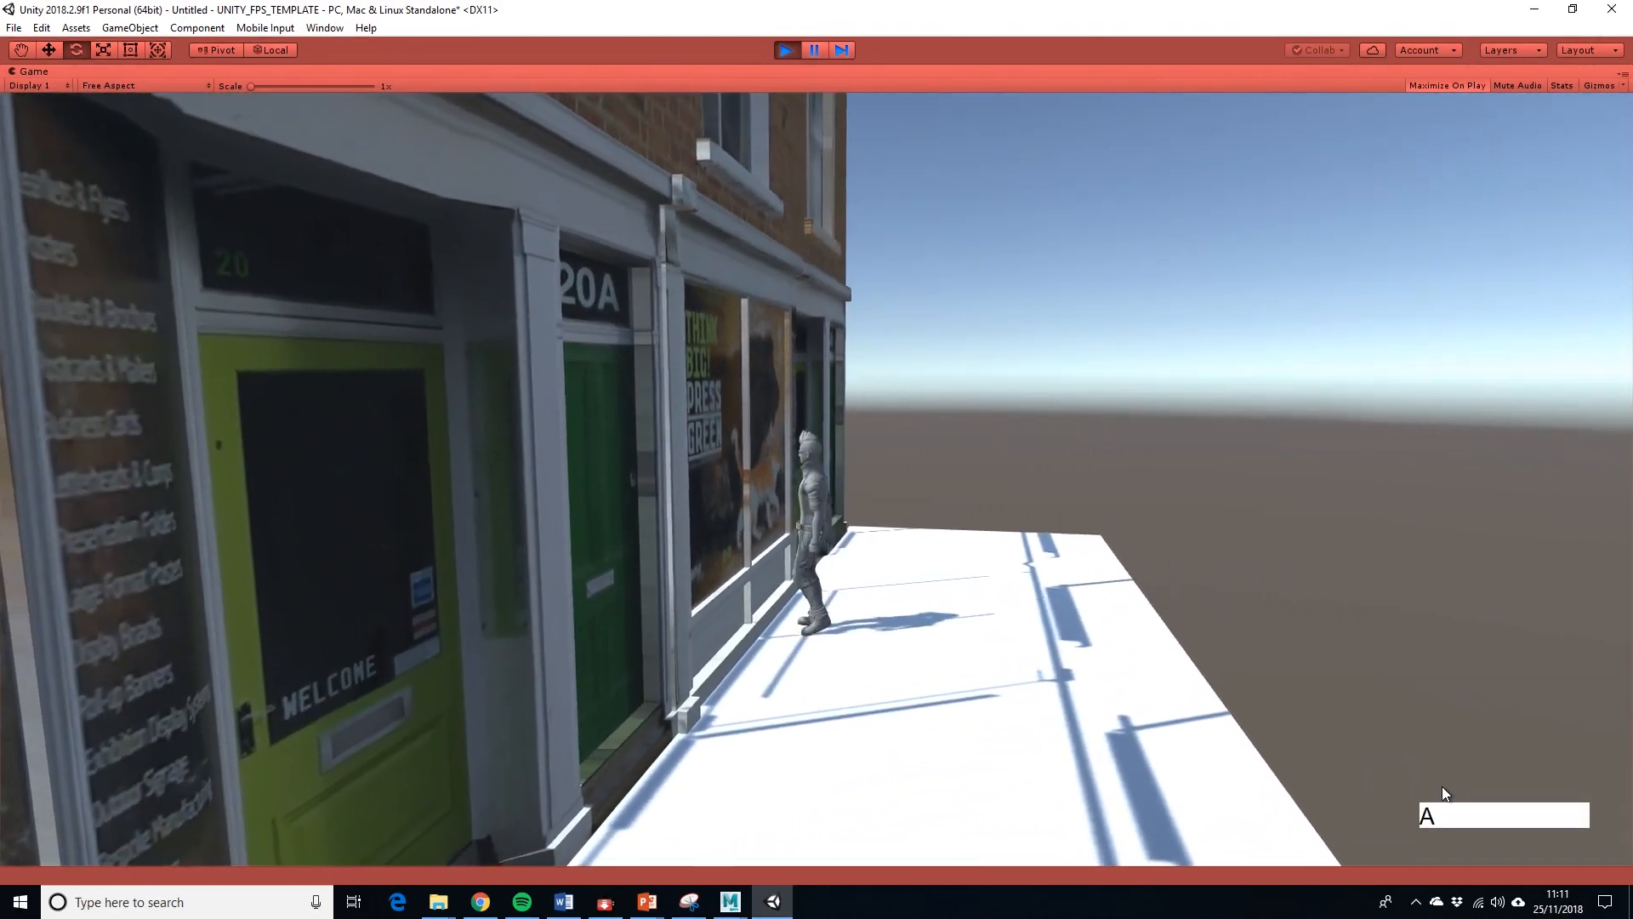
pyautogui.press('s')
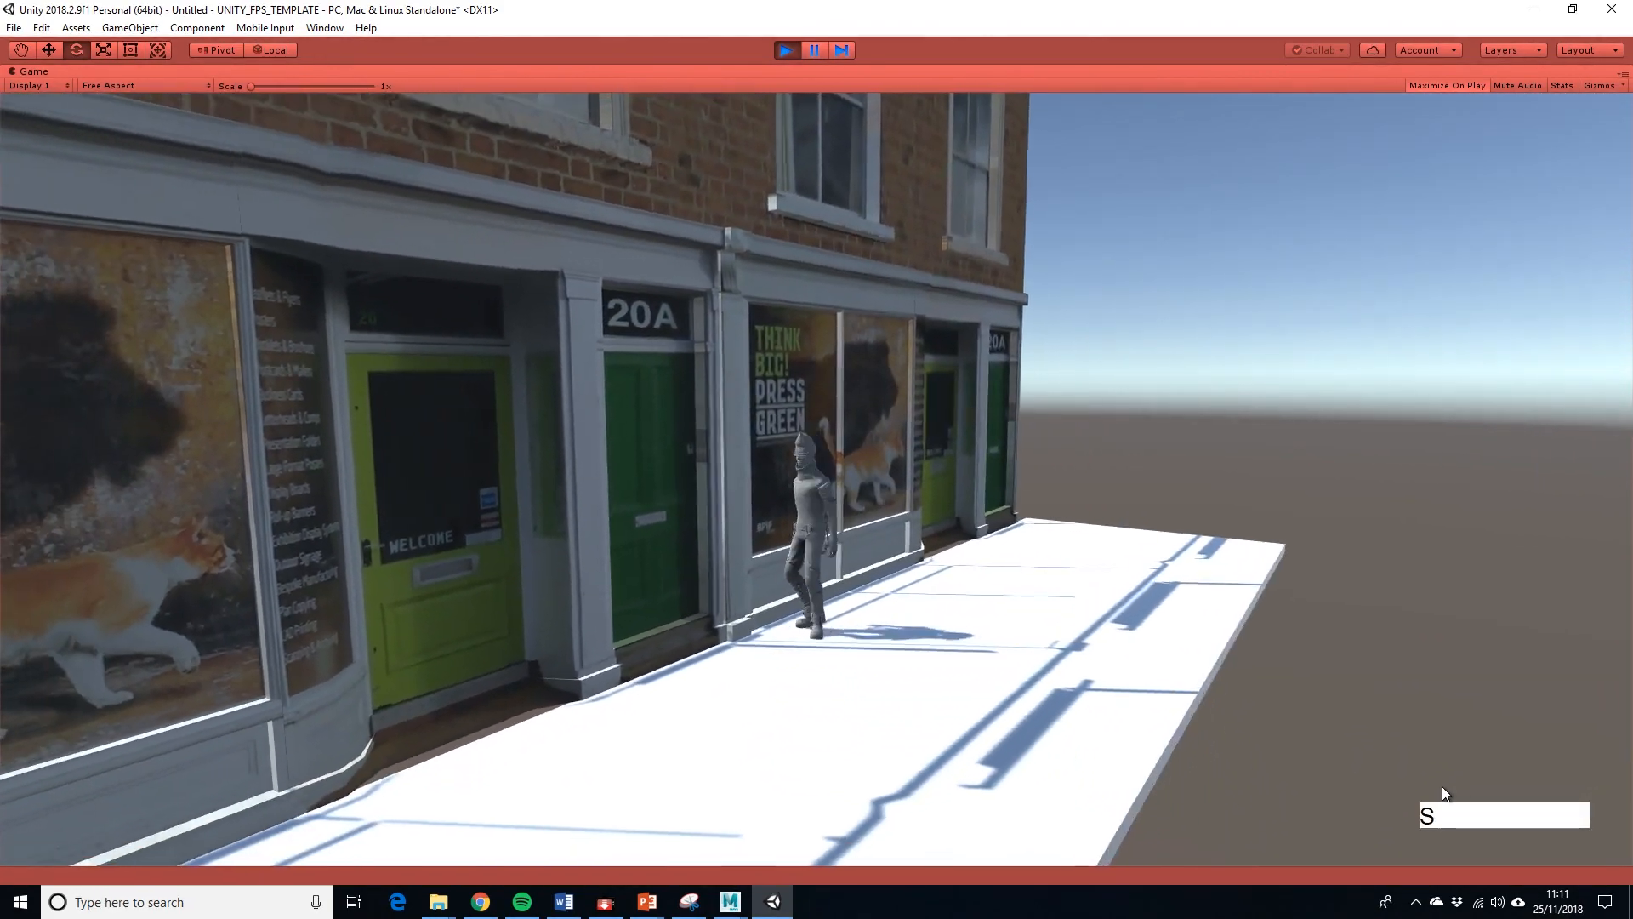